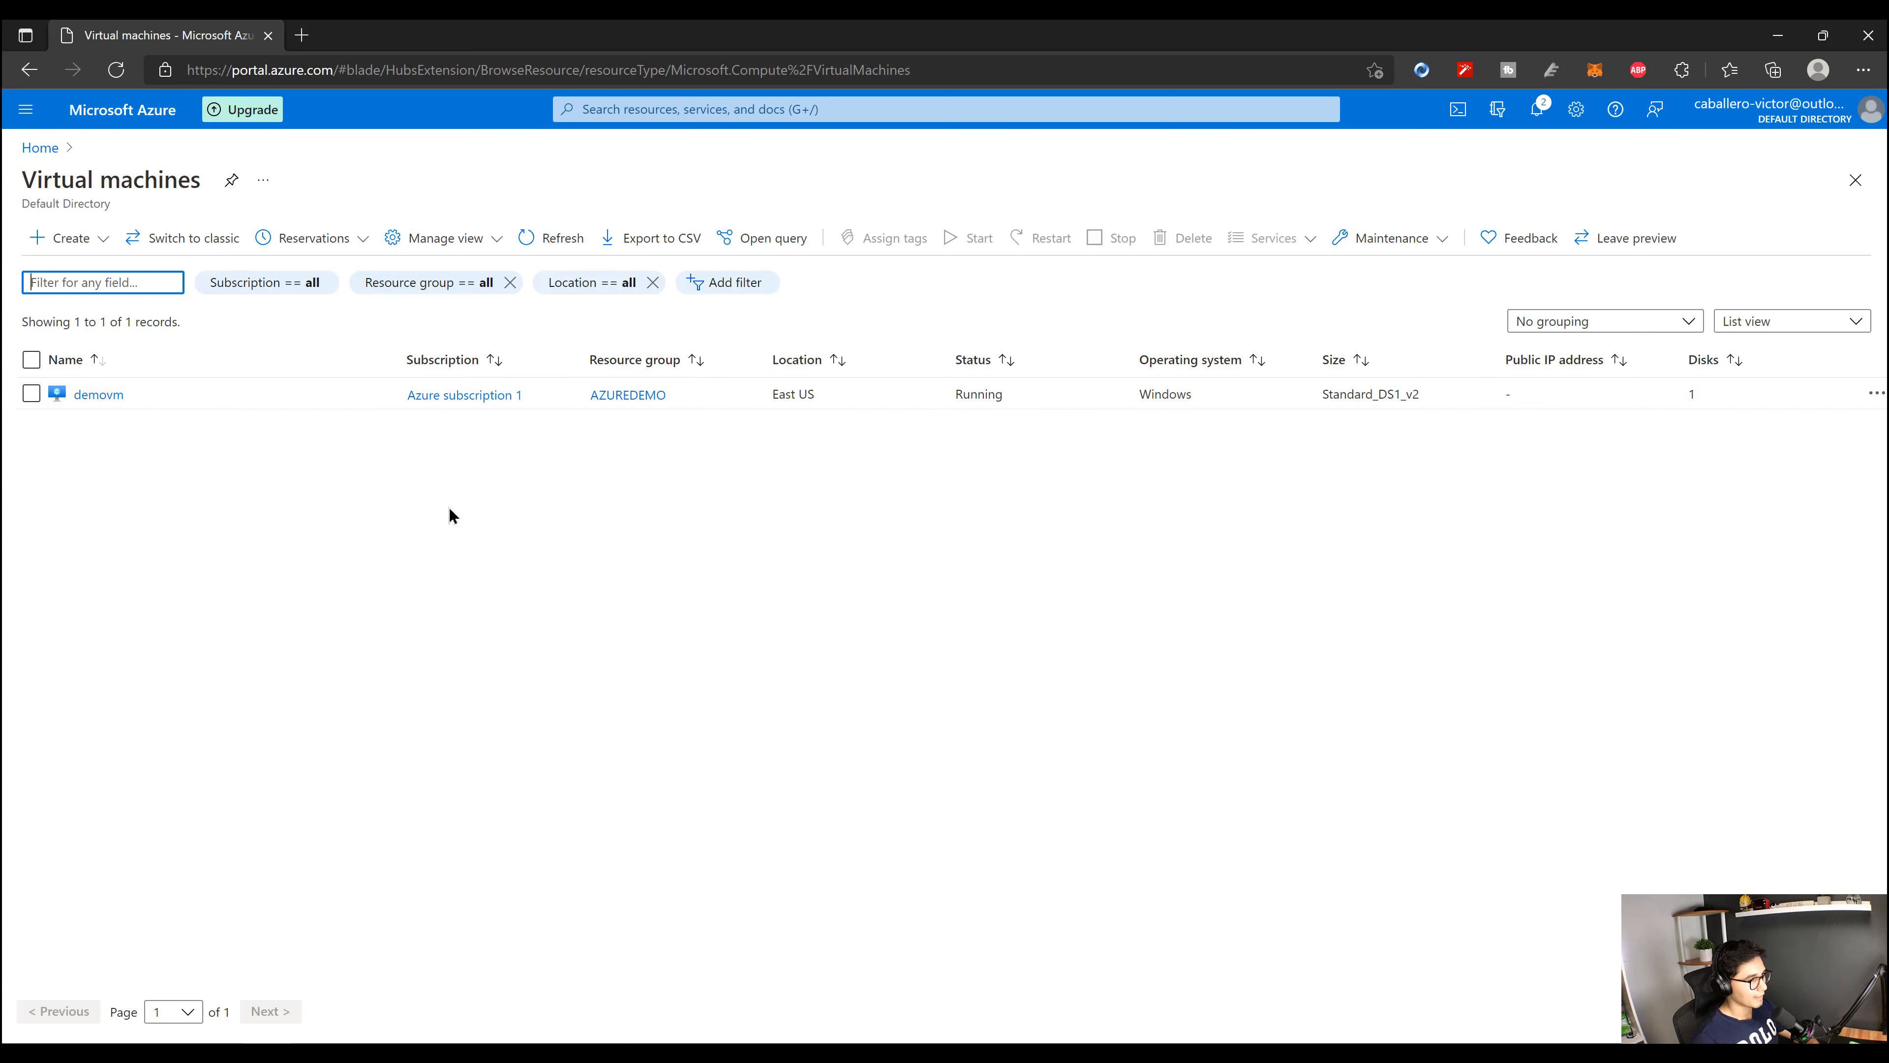
Step: Open the subnet list of azuredemo-vnet, the virtual network that the demovm virtual machine uses
{"action": "left_click", "coordinate": [96, 394]}
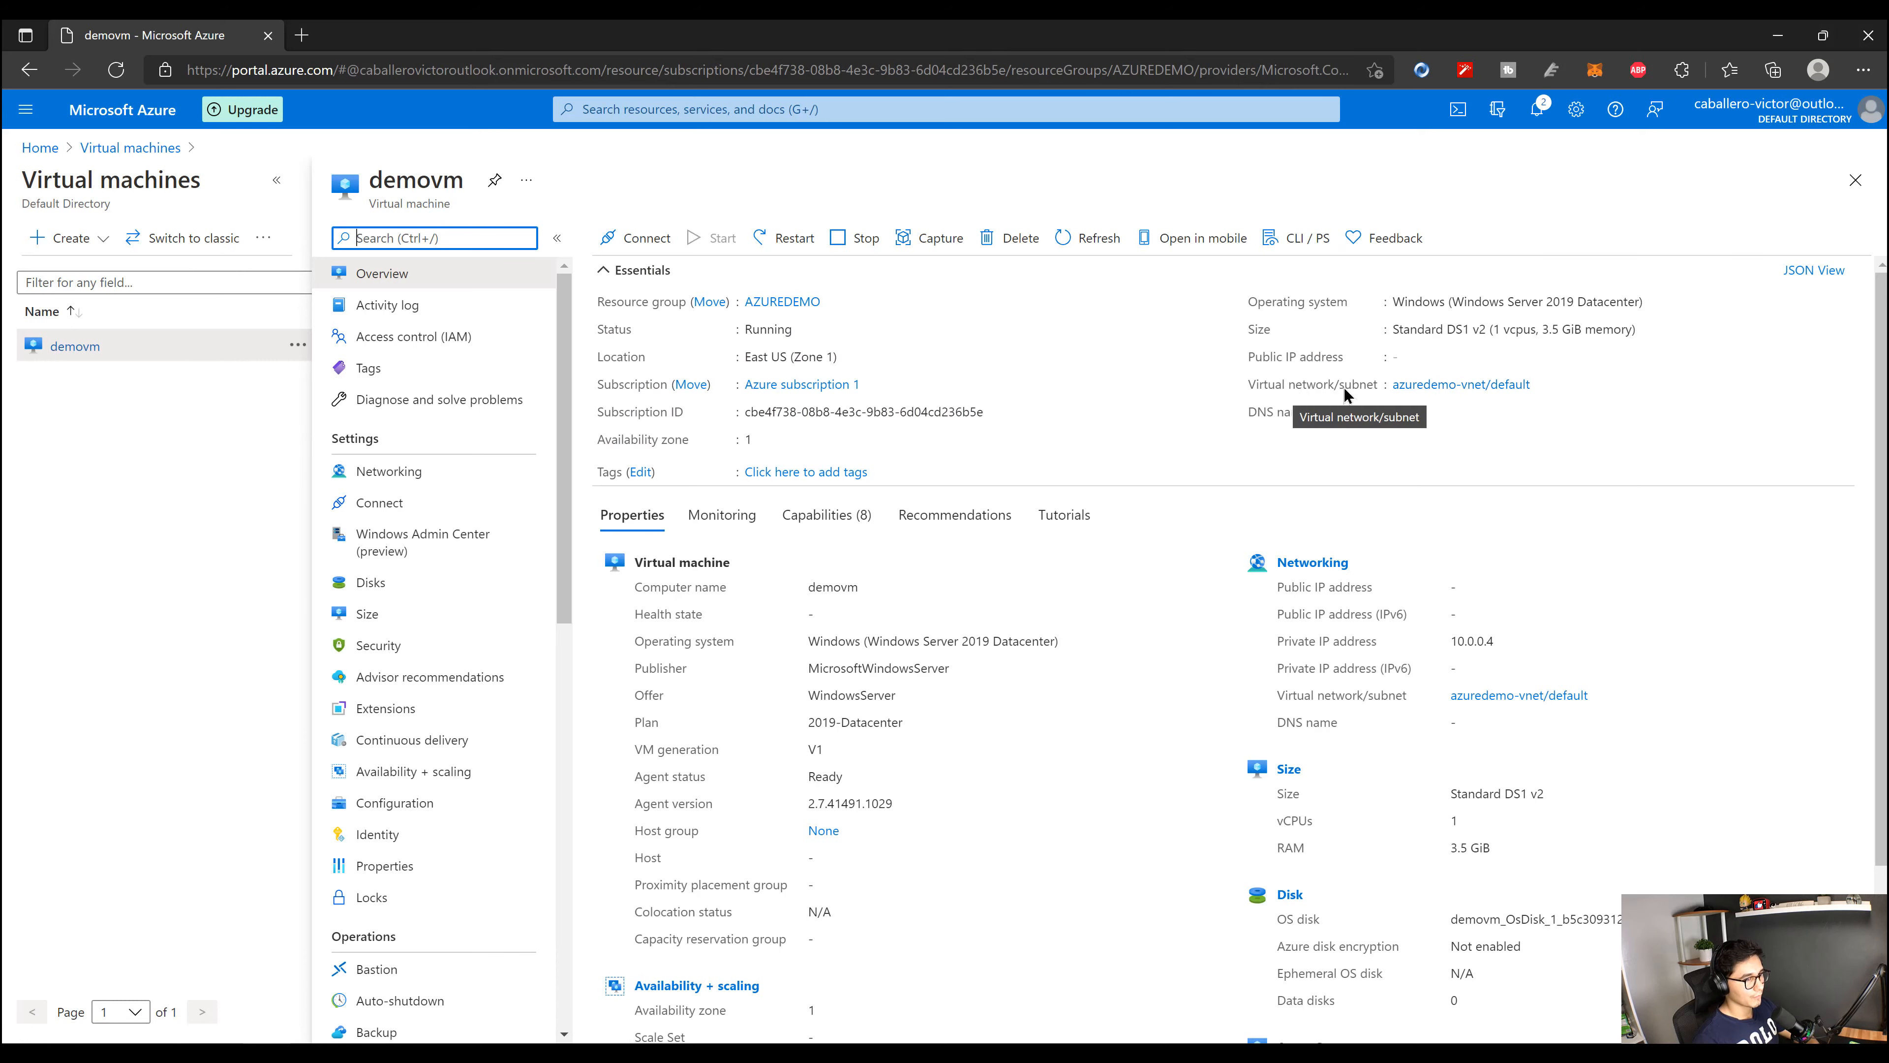
{"action": "left_click", "coordinate": [1436, 387]}
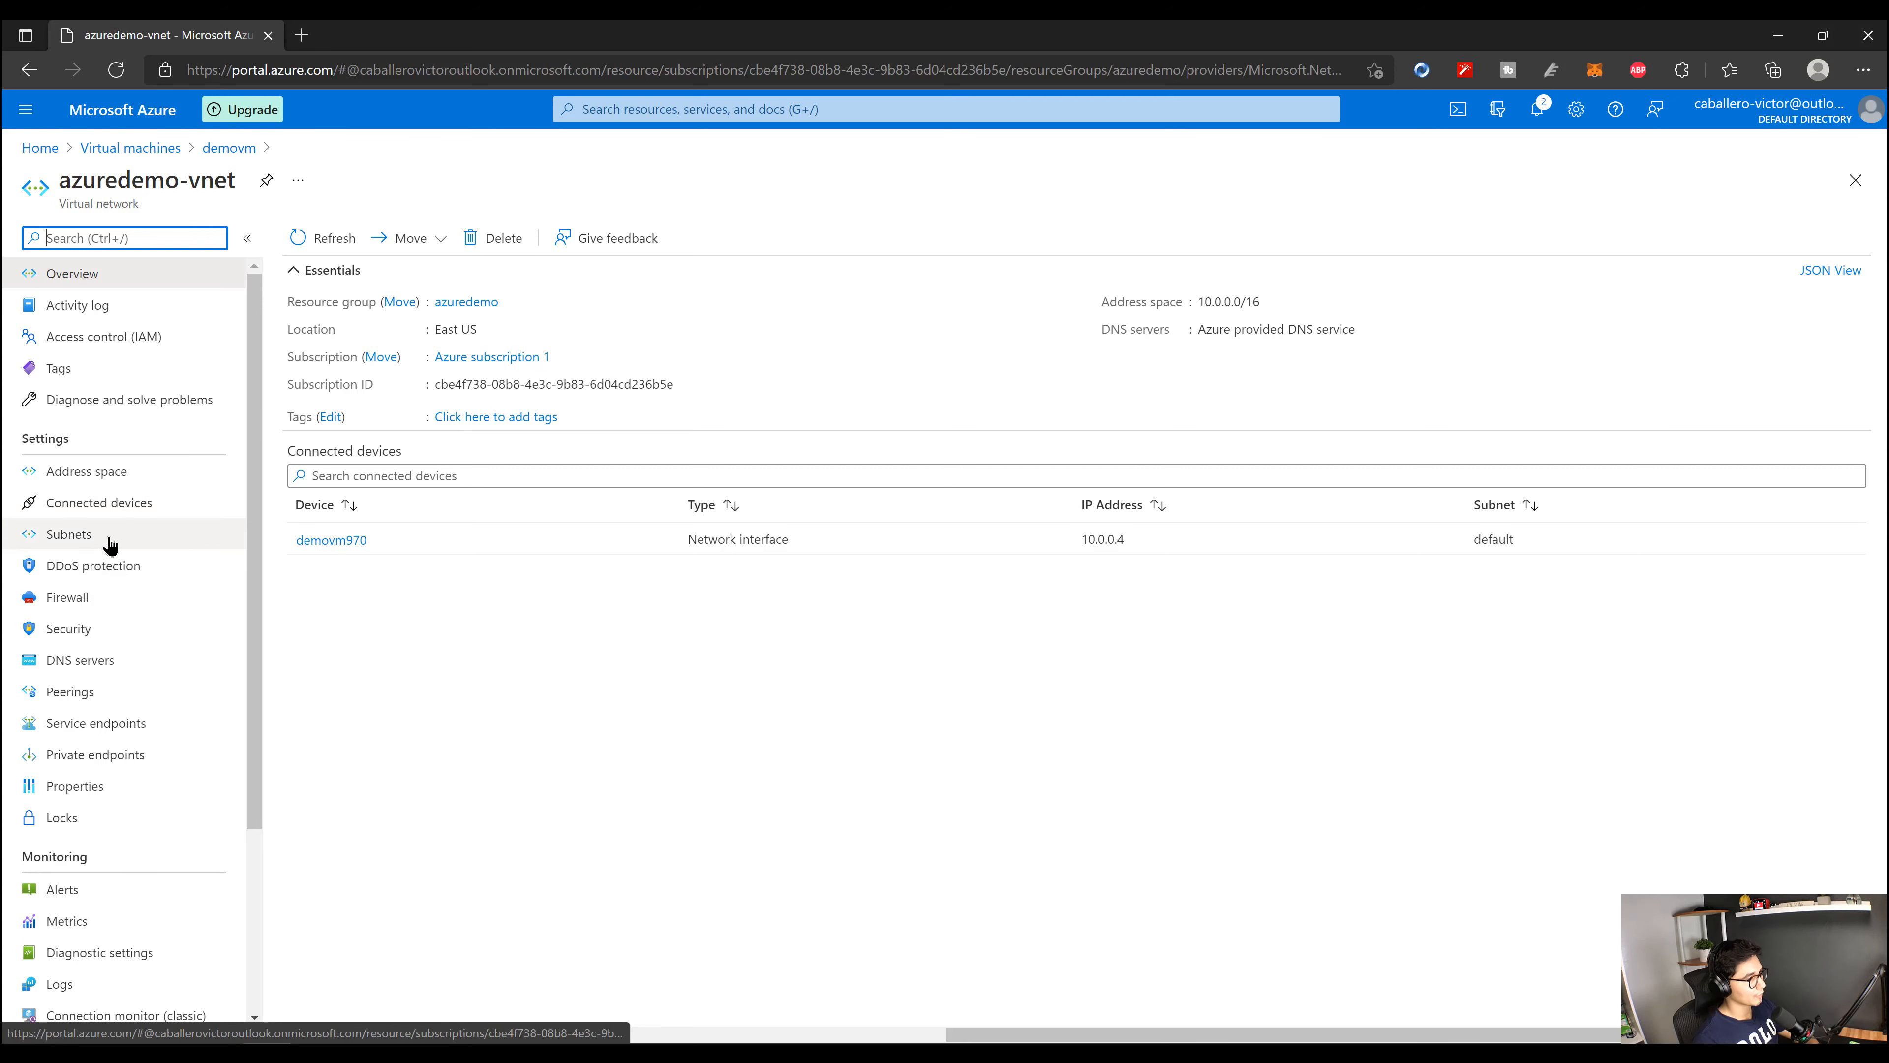
{"action": "left_click", "coordinate": [57, 534]}
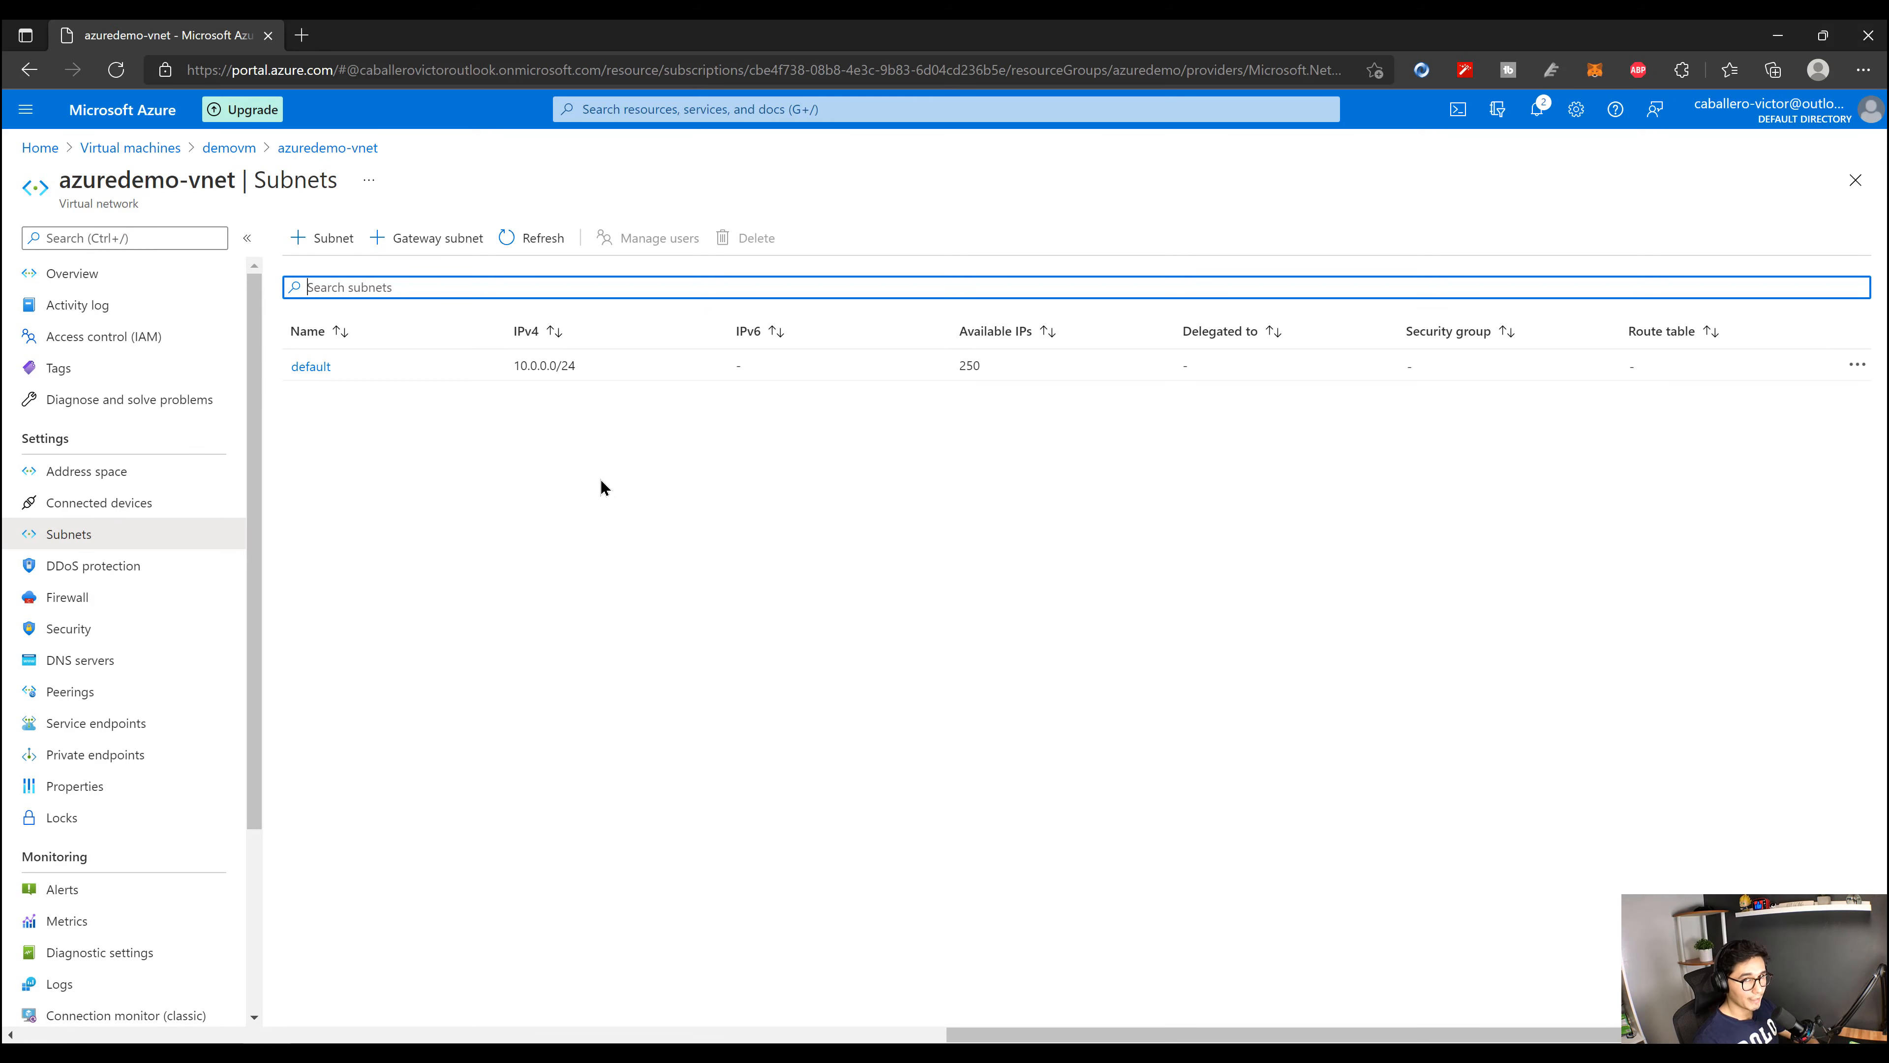
Step: Add a subnet named AzureFirewallSubnet with the address range 10.0.1.0/24 to the azuredemo-vnet virtual network
{"action": "left_click", "coordinate": [316, 241]}
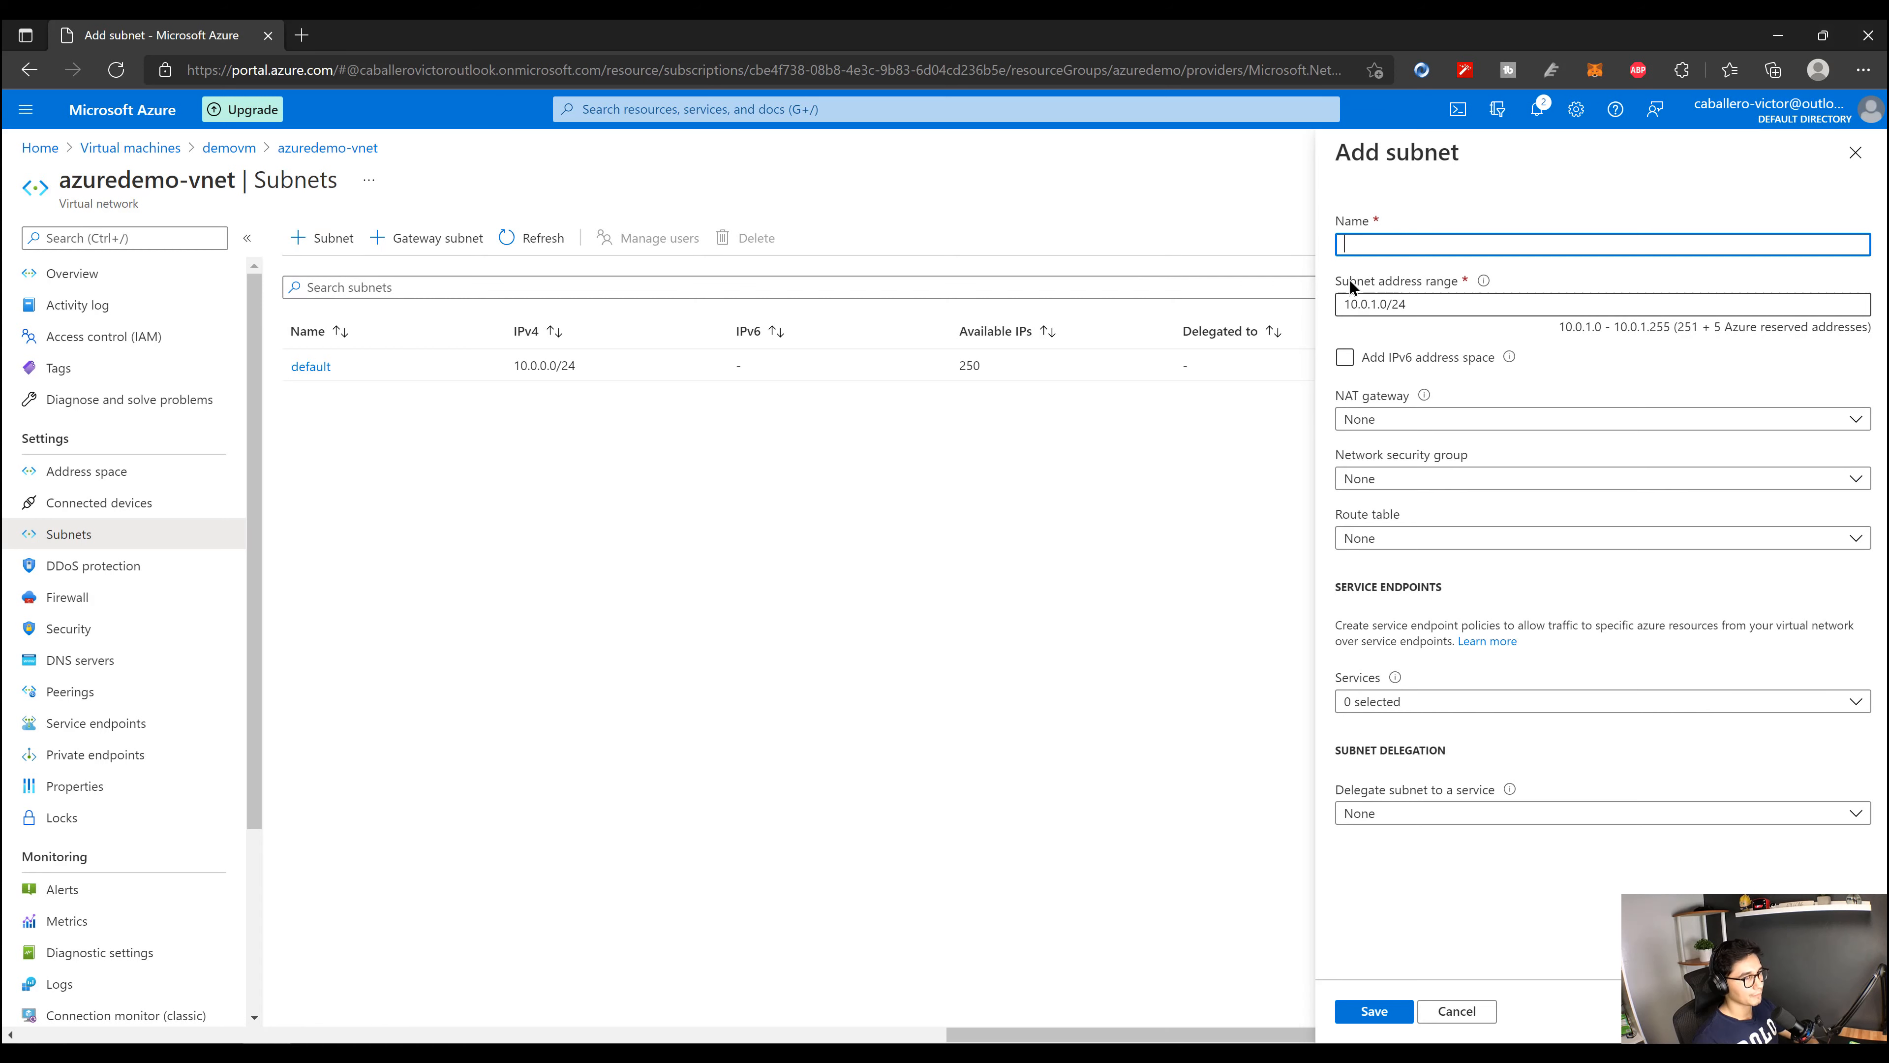
{"action": "type", "text": "AzureFirewallSubnet"}
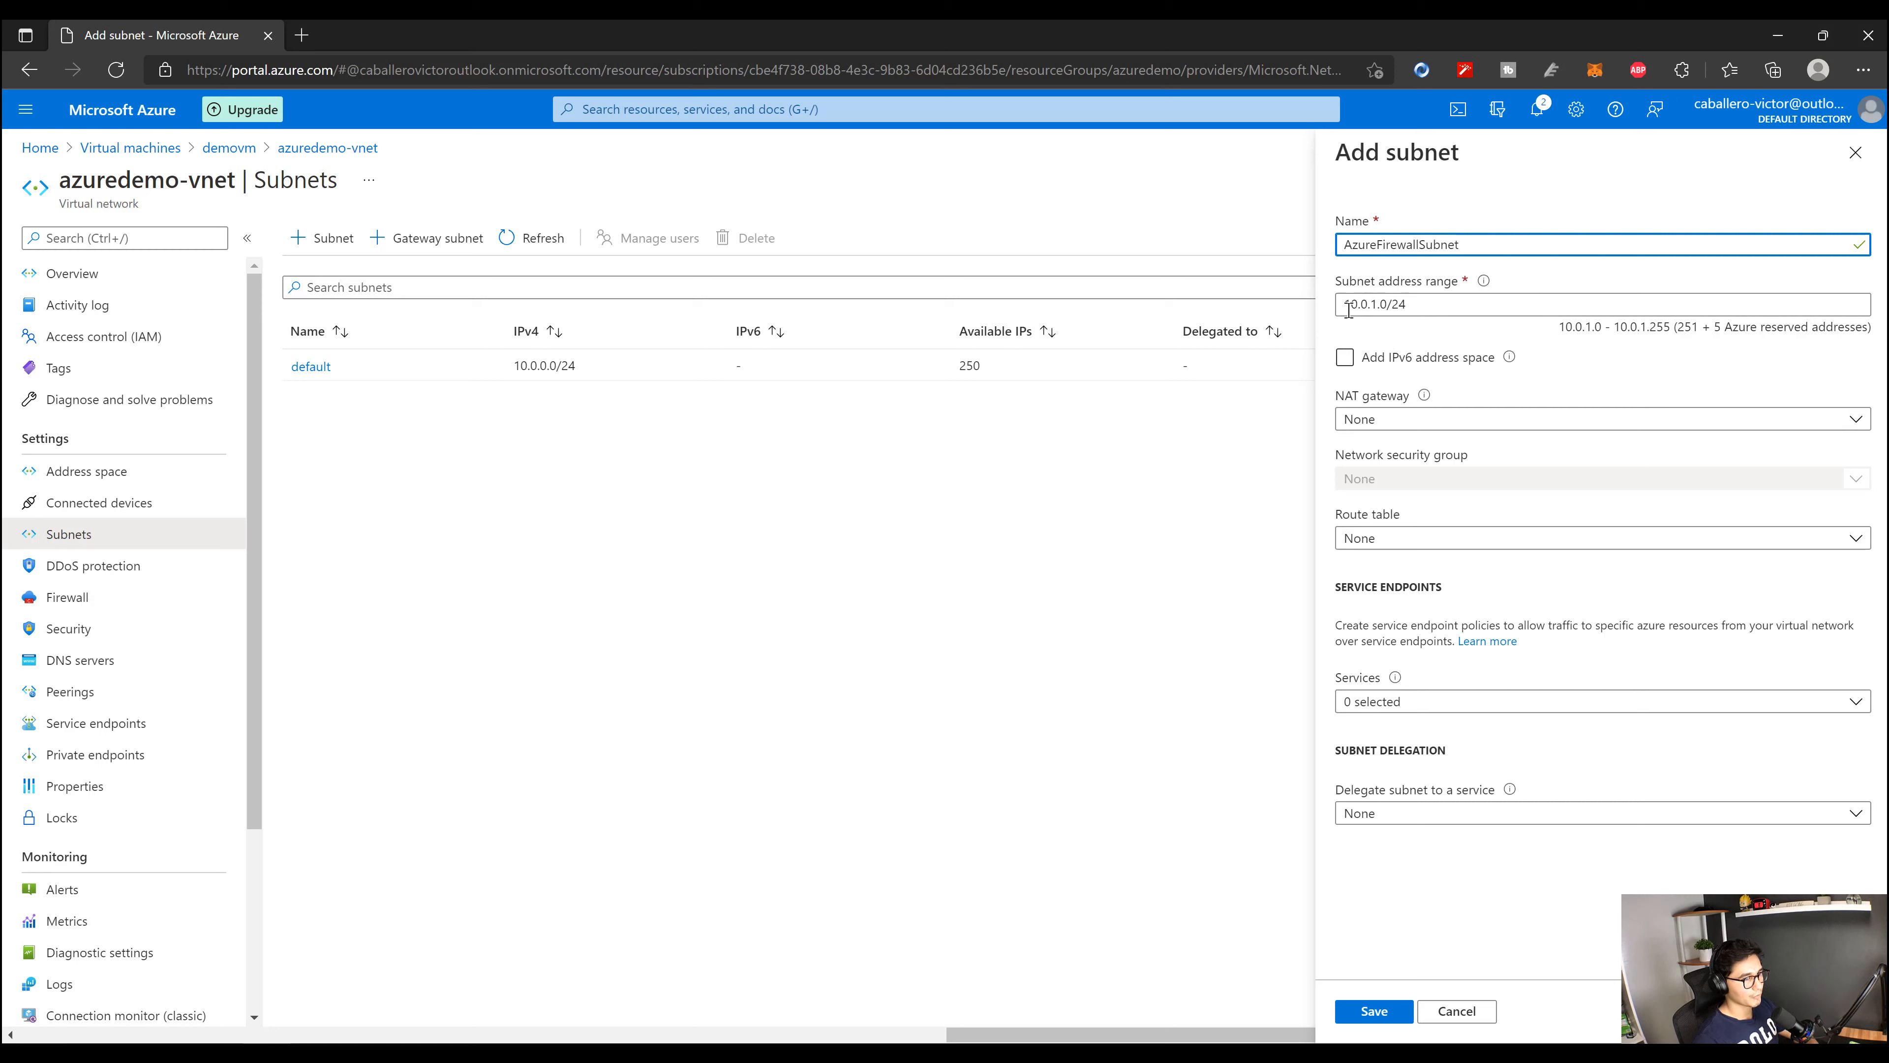
{"action": "left_click_drag", "start_coordinate": [1342, 305], "coordinate": [1413, 323]}
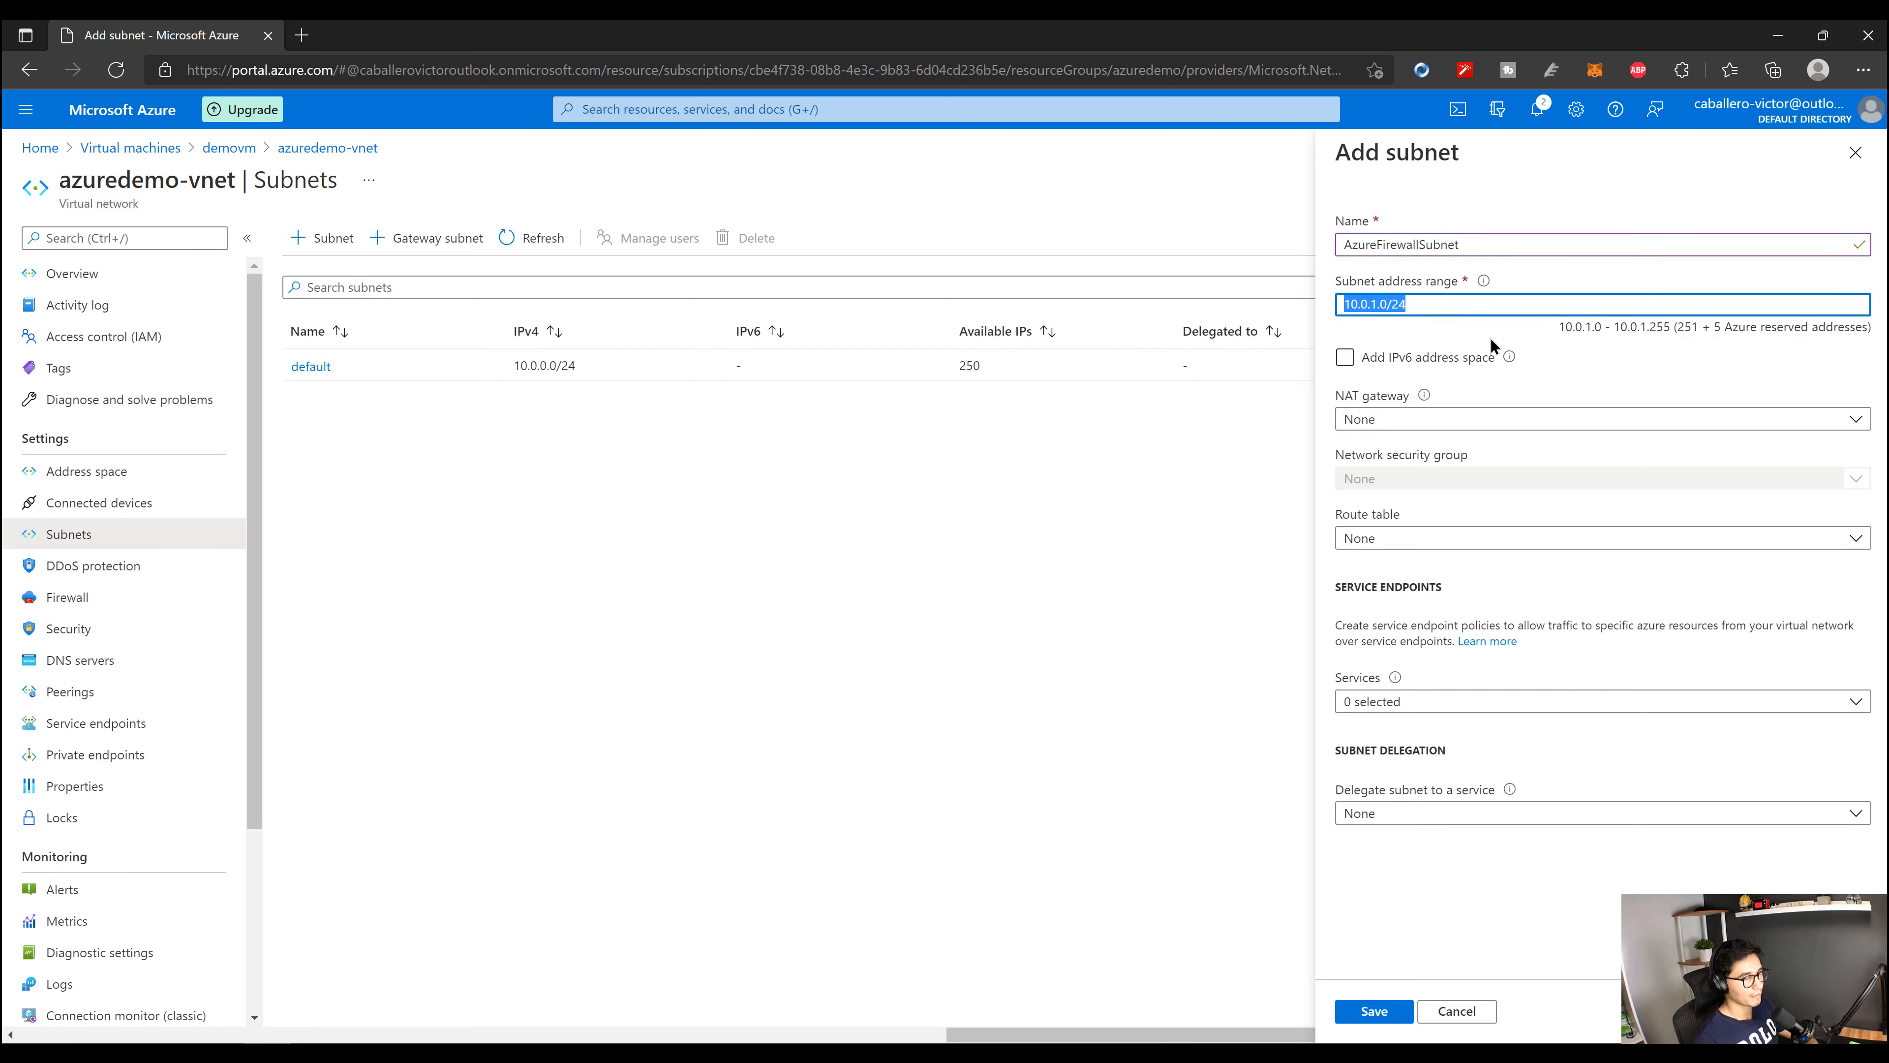
{"action": "left_click", "coordinate": [1542, 332]}
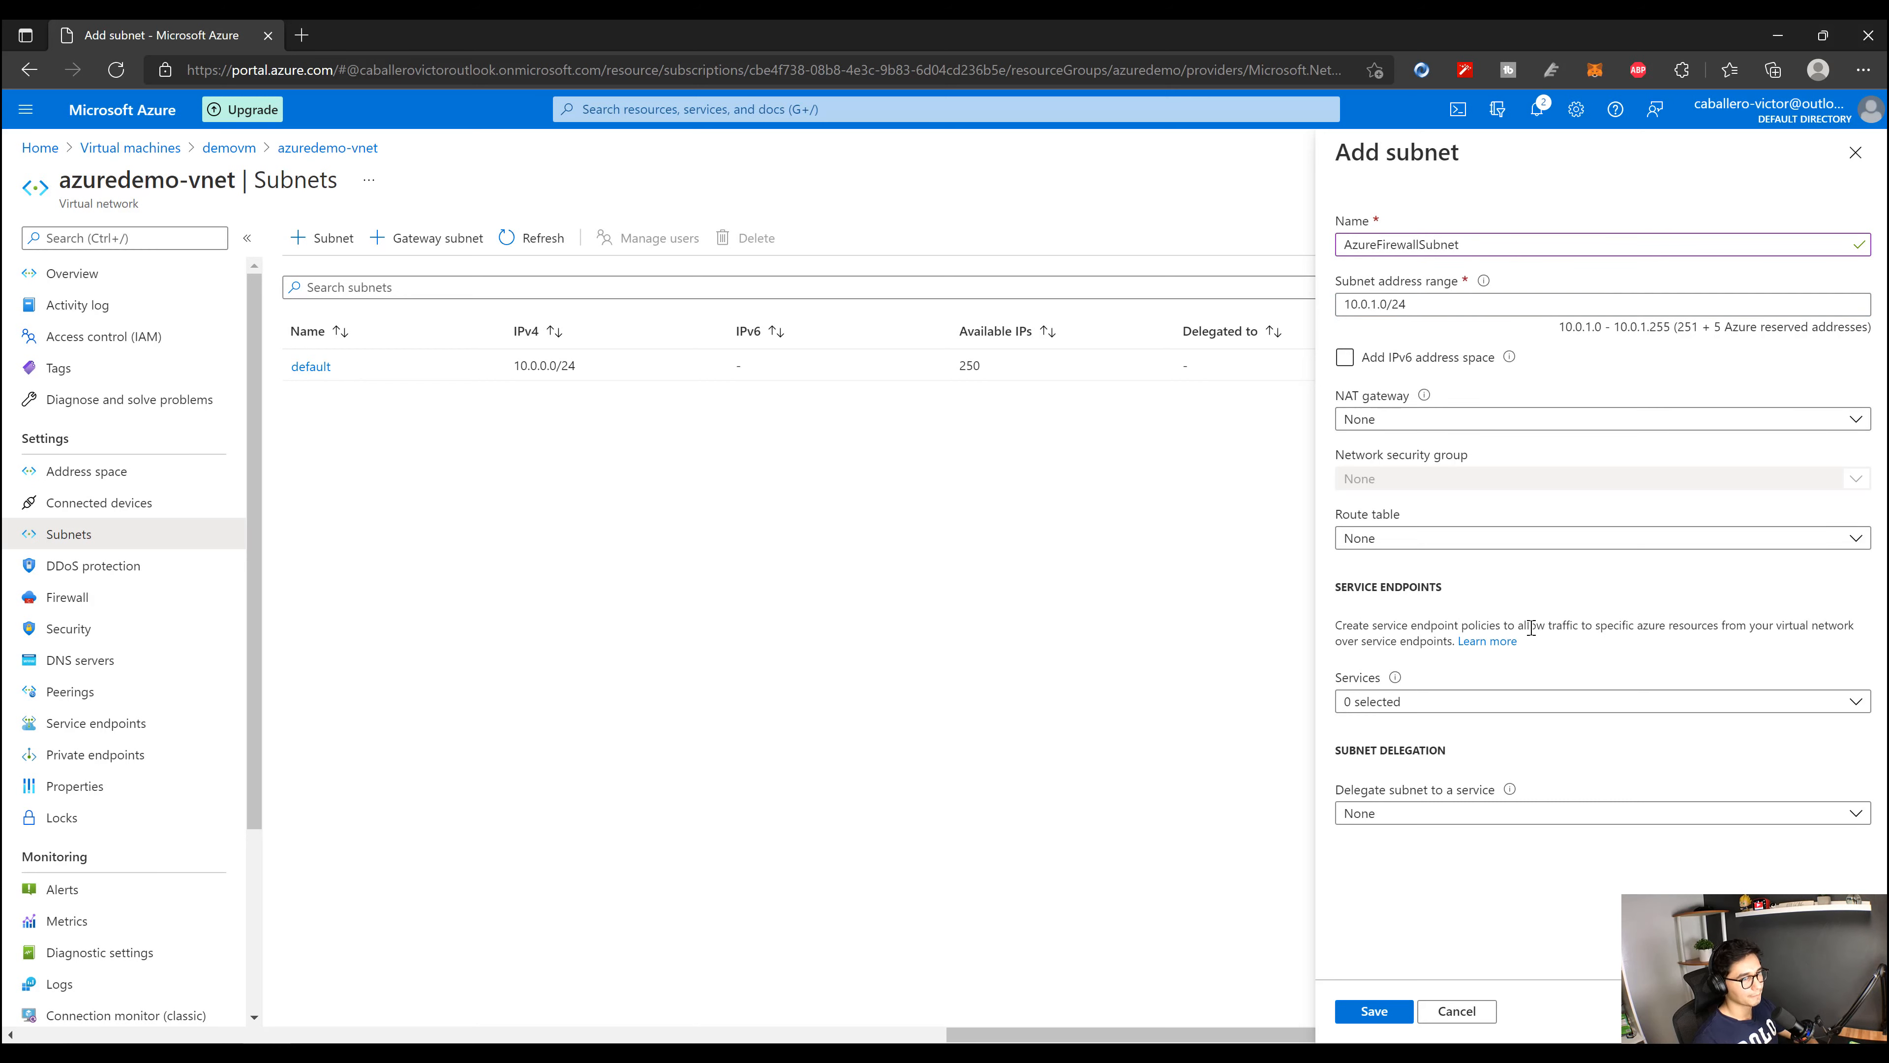
{"action": "left_click", "coordinate": [1359, 1015]}
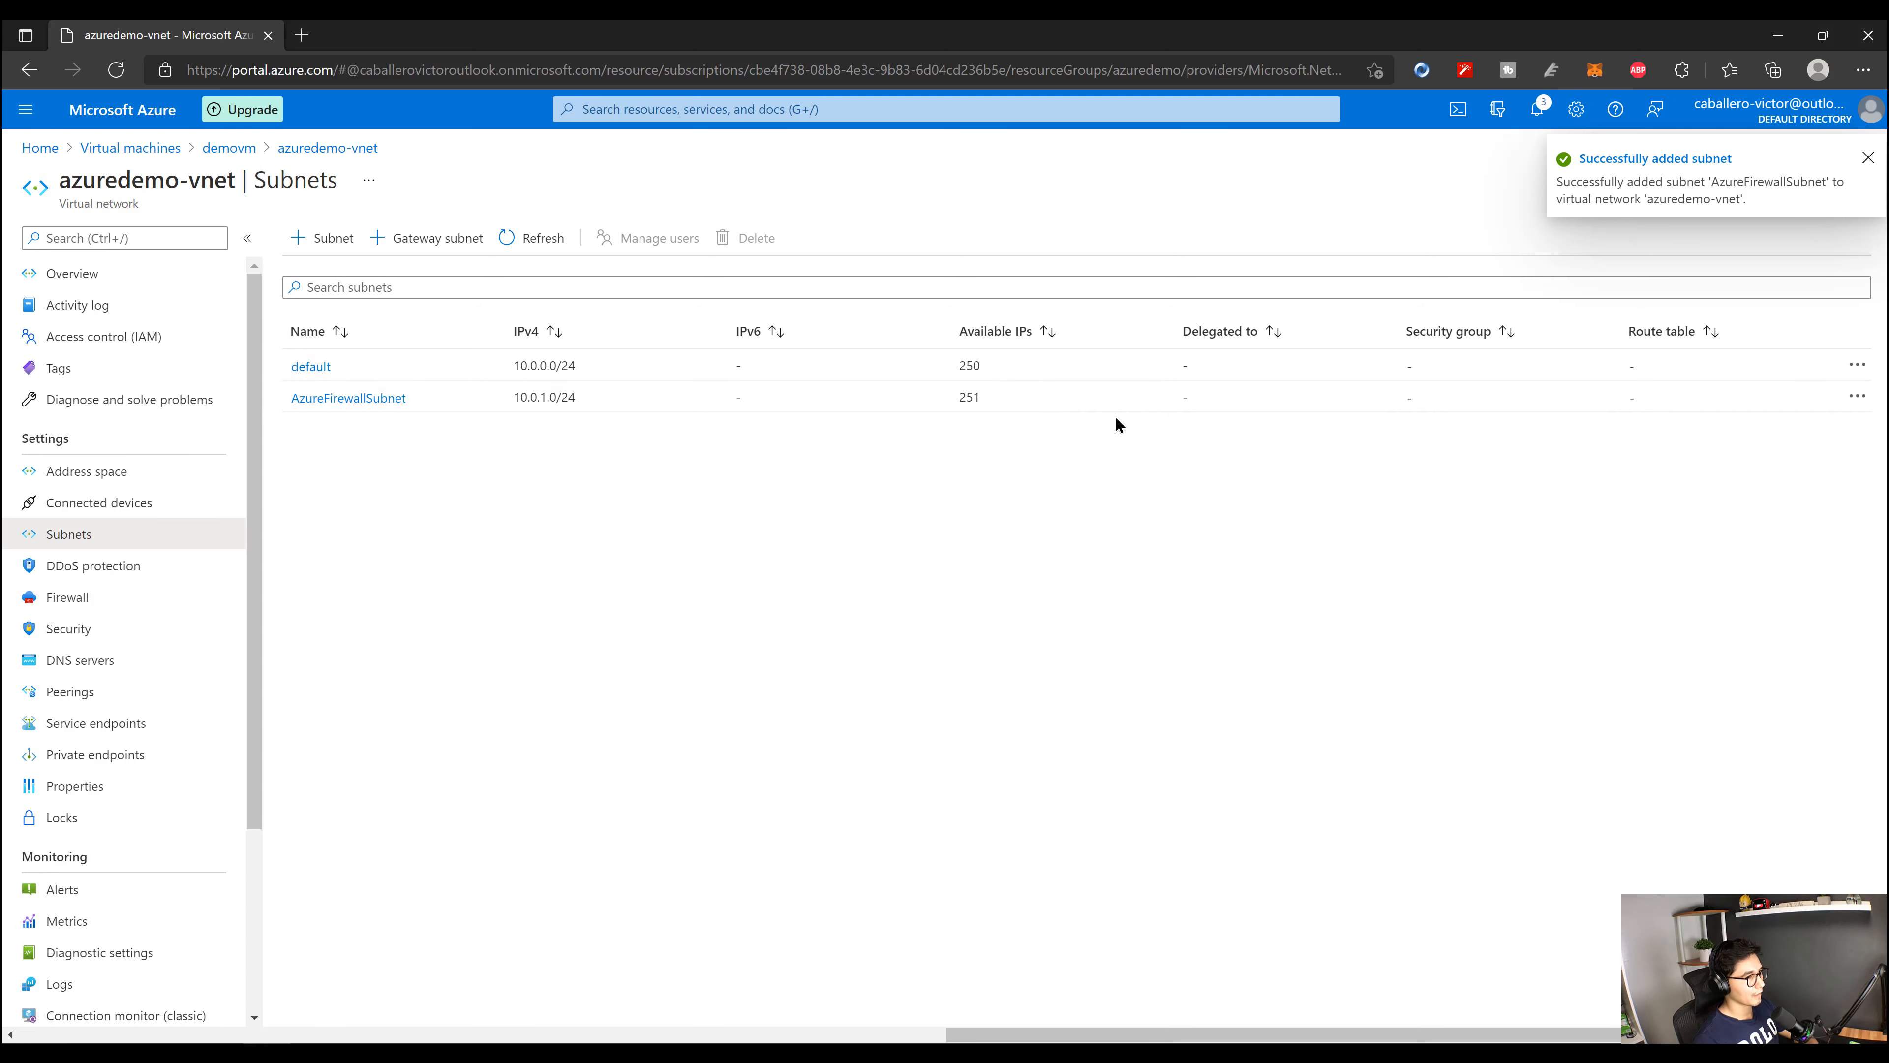
Step: Search the marketplace for firewall and begin creating Microsoft's Firewall resource
{"action": "left_click", "coordinate": [112, 109]}
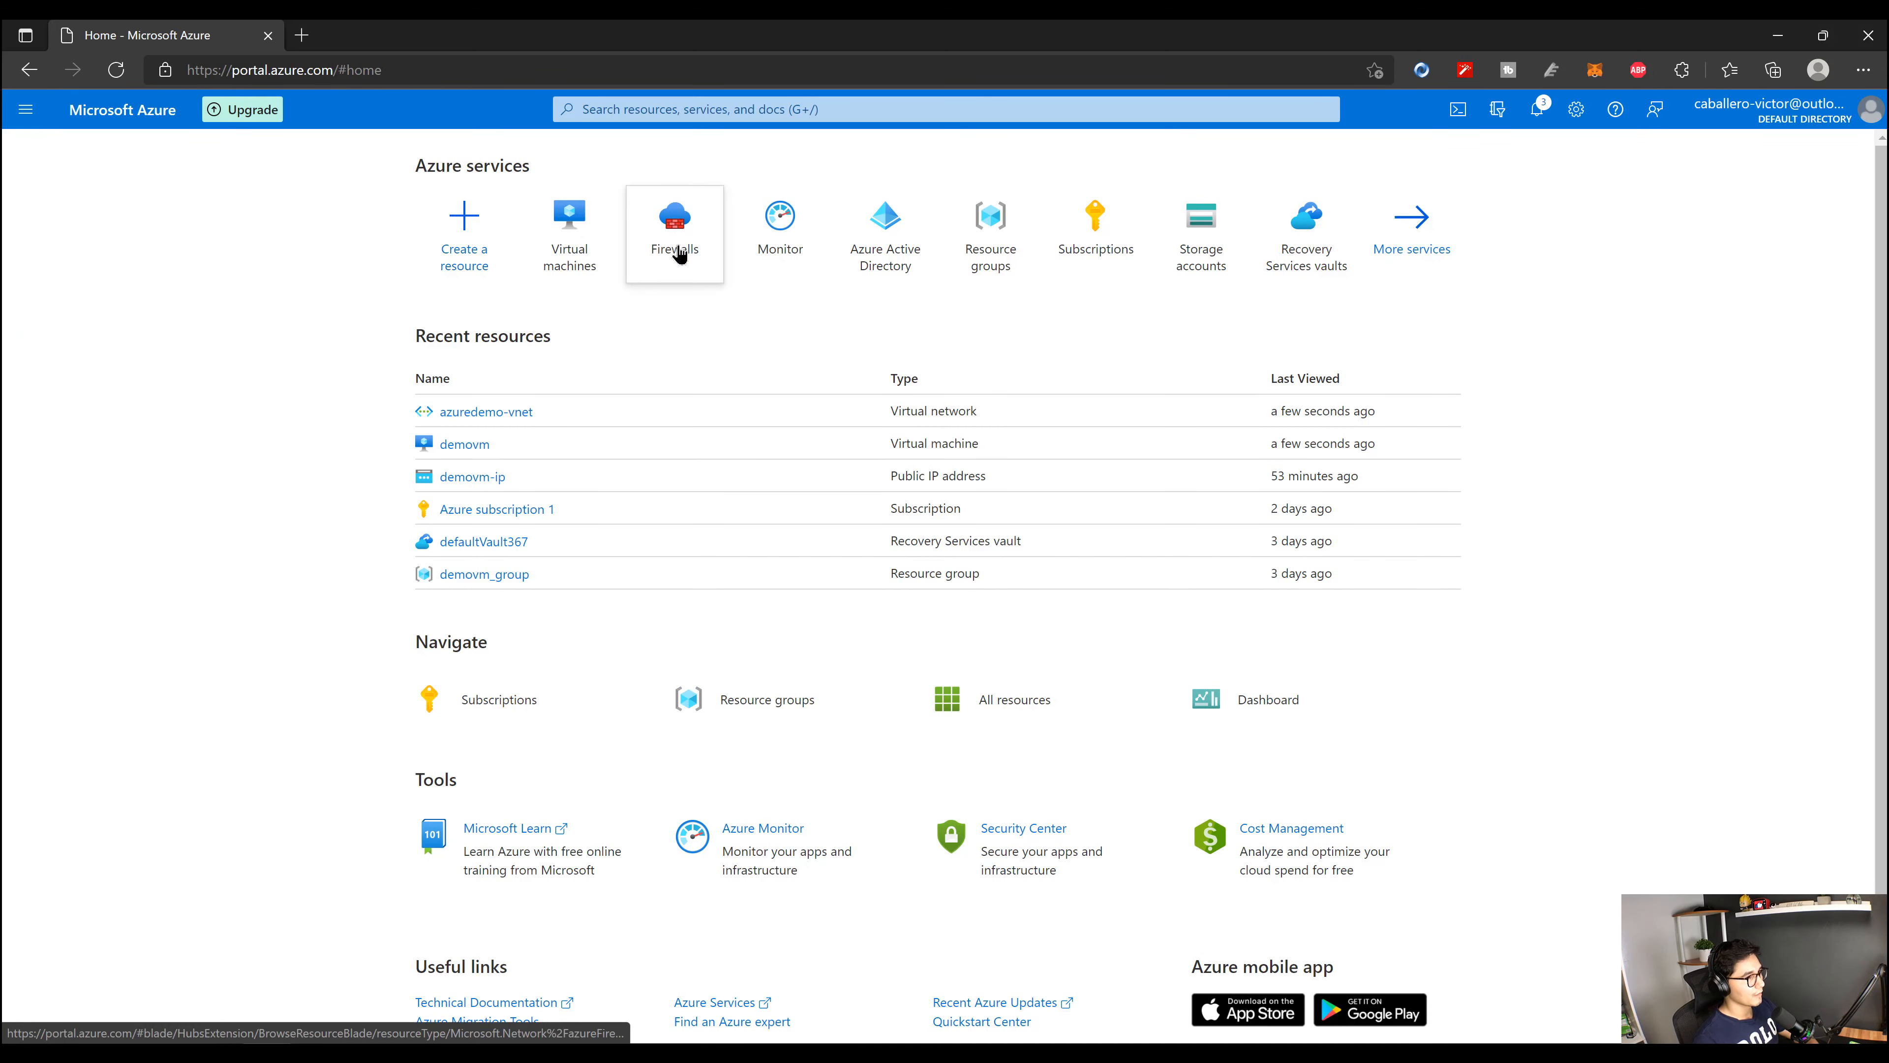
{"action": "mouse_move", "coordinate": [676, 260]}
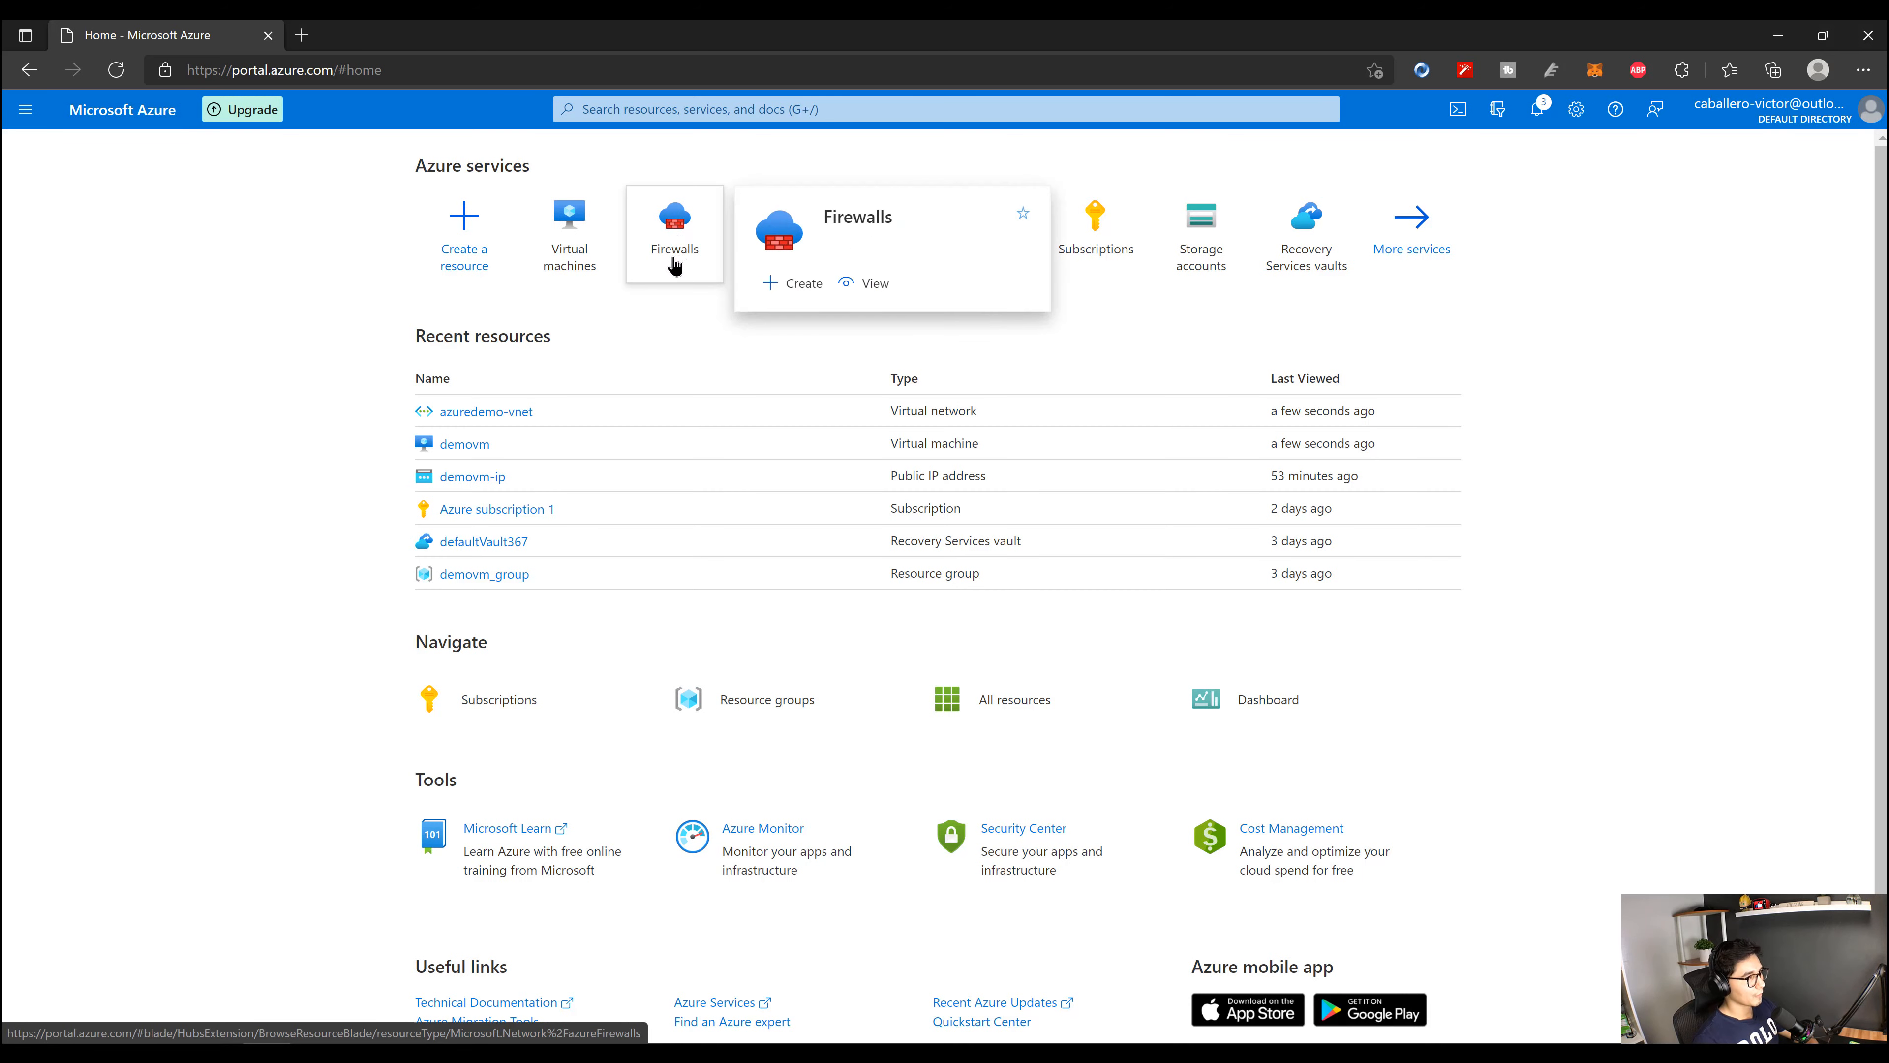
{"action": "left_click", "coordinate": [662, 108]}
{"action": "left_click", "coordinate": [470, 229]}
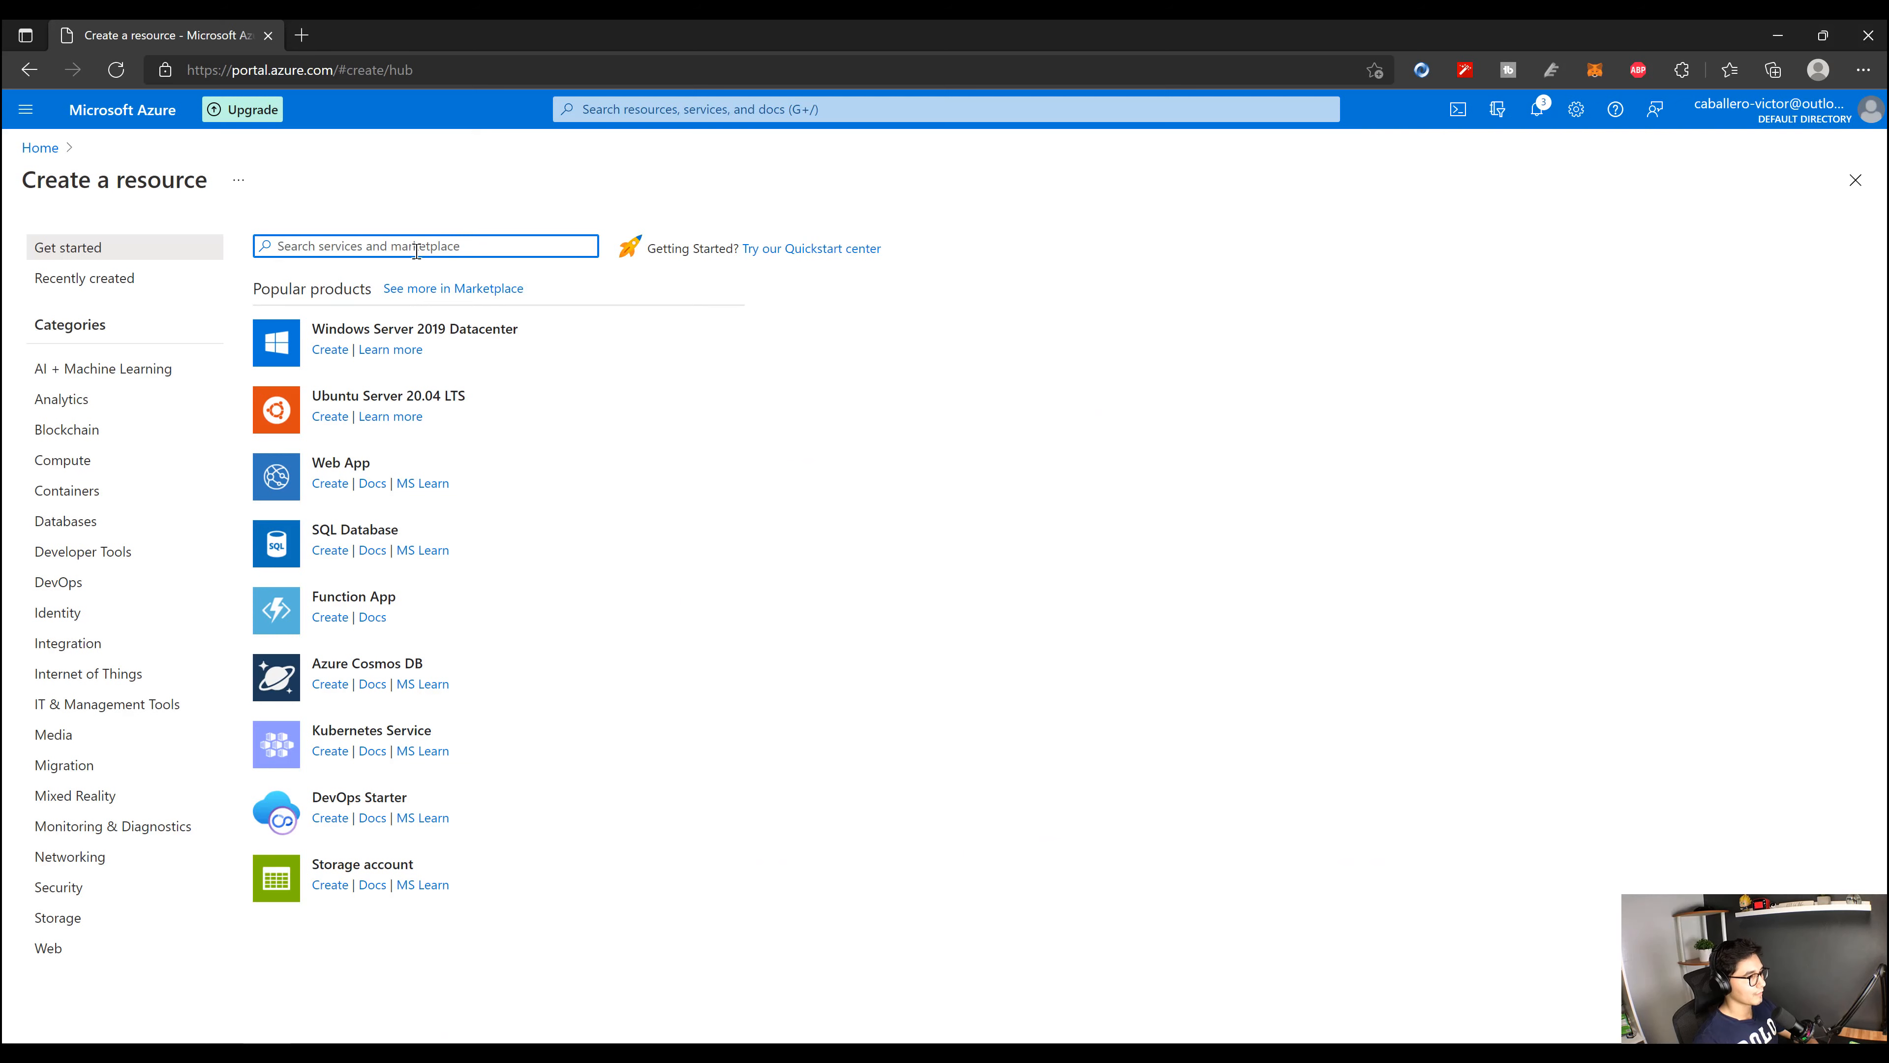
{"action": "type", "text": "firewall"}
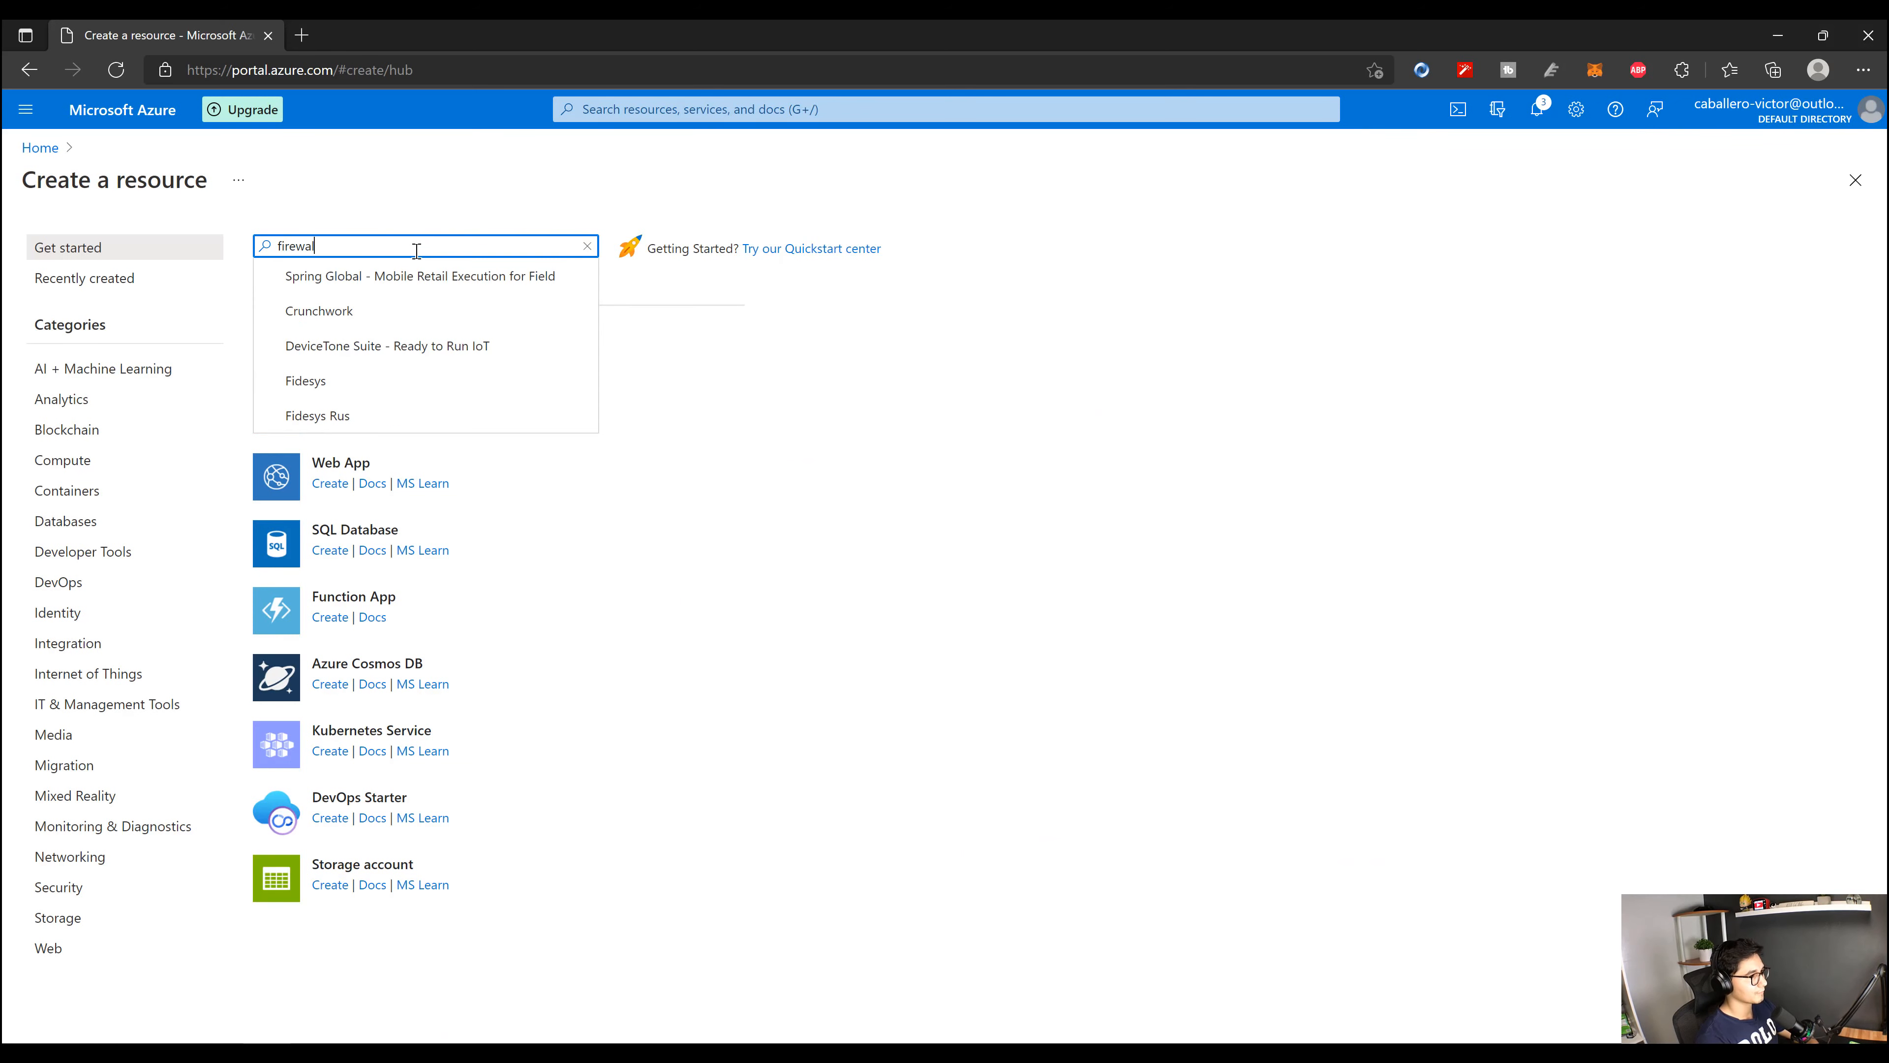
{"action": "key", "text": "Return"}
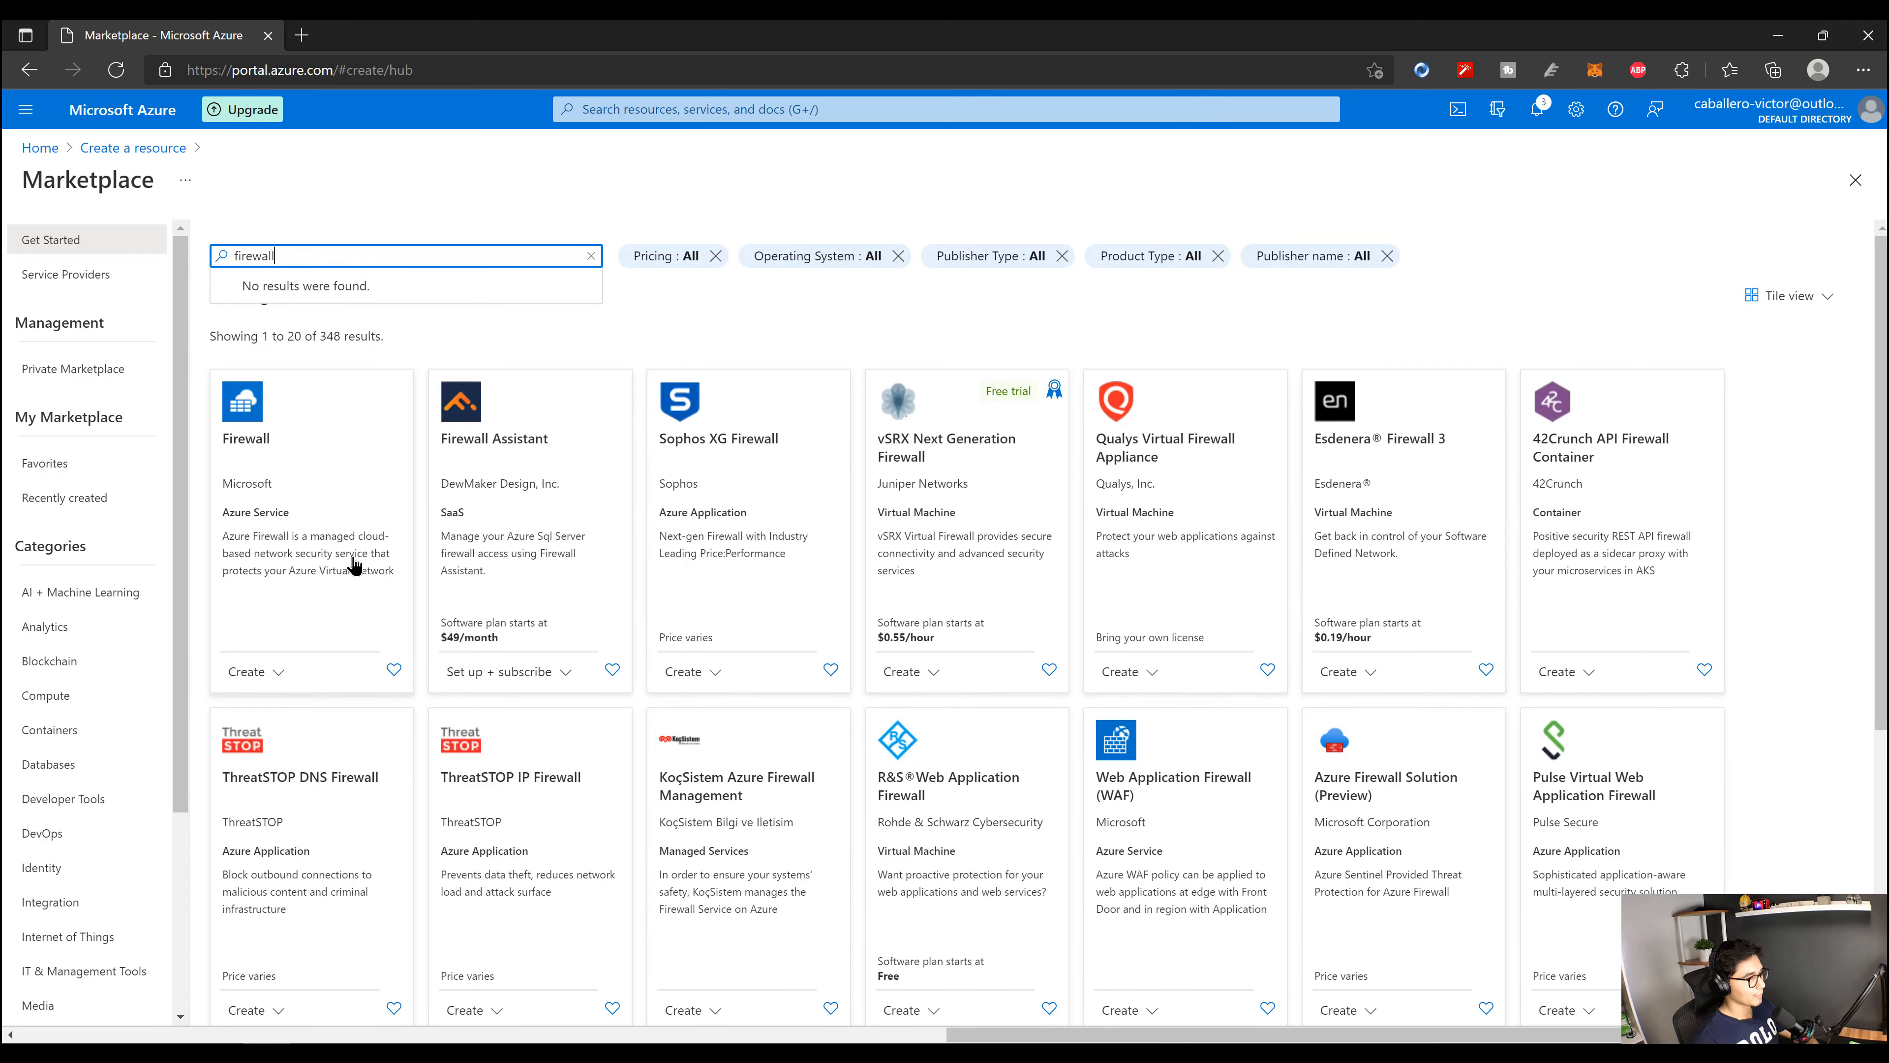
{"action": "left_click", "coordinate": [256, 442]}
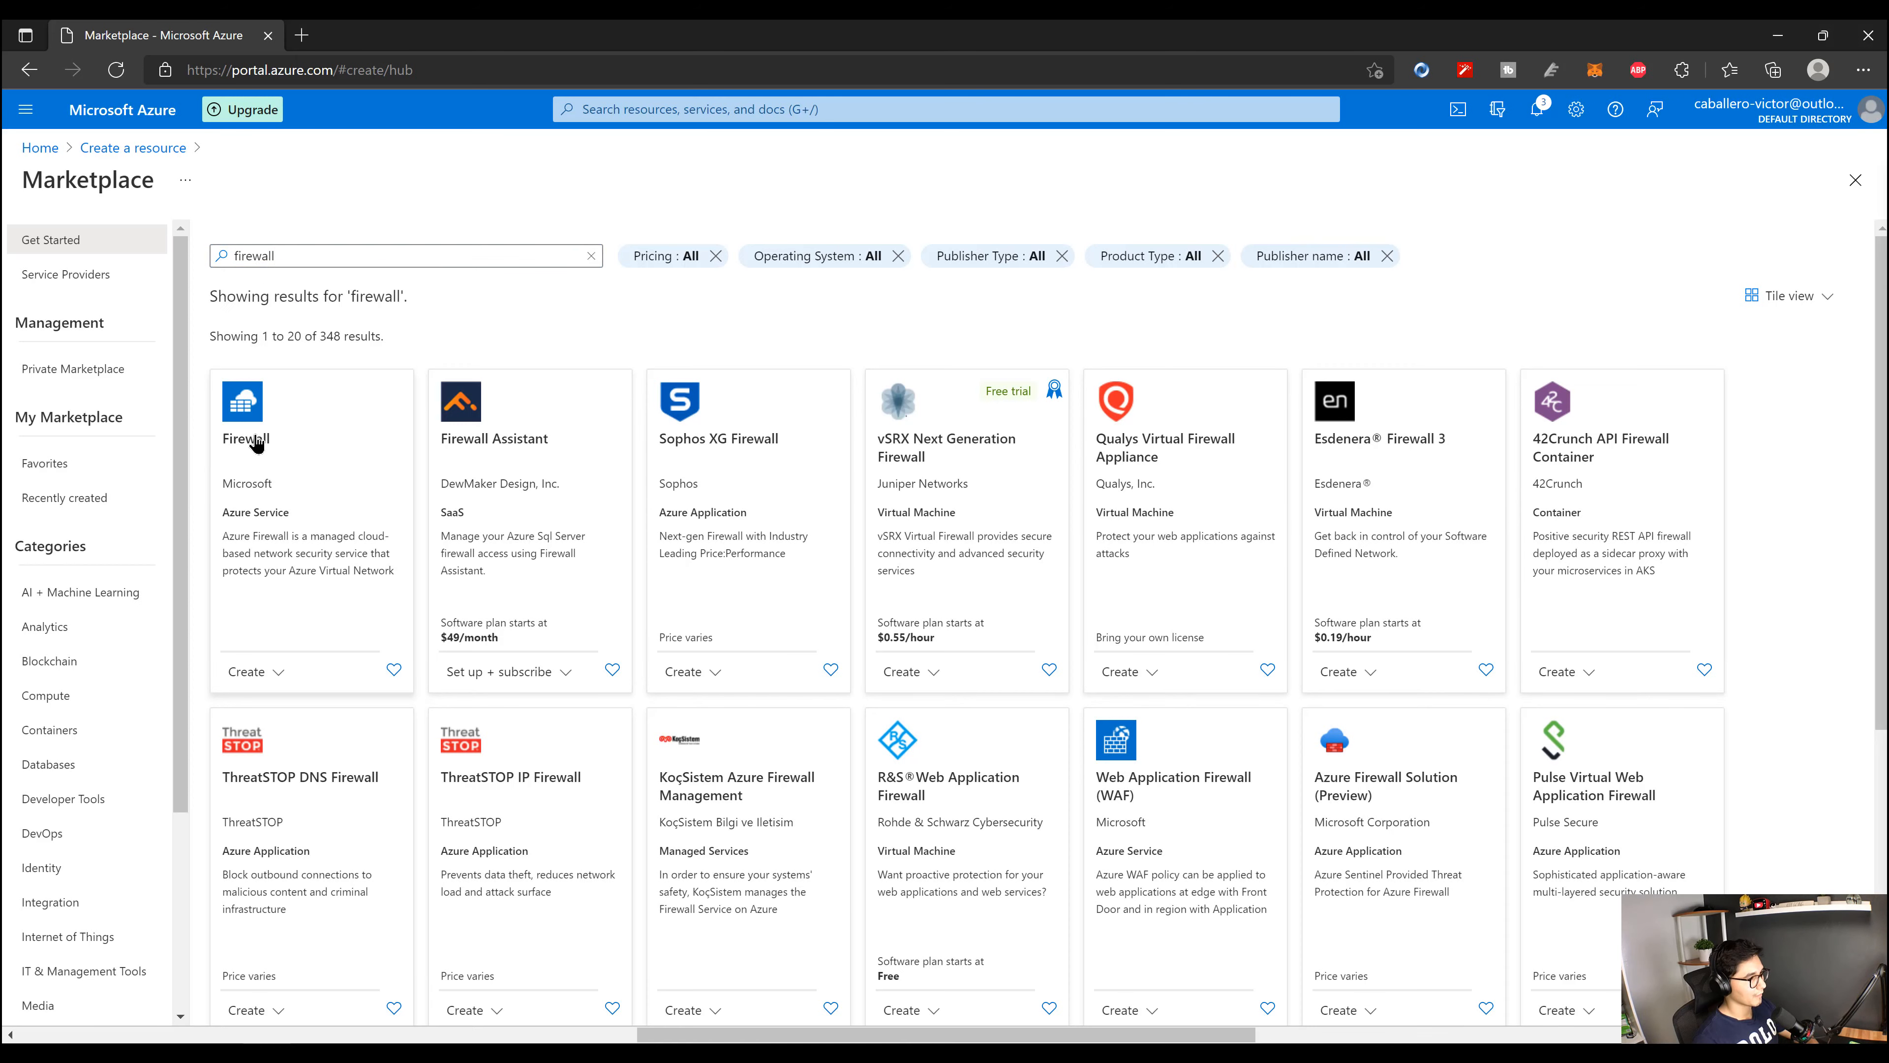
{"action": "left_click", "coordinate": [199, 356]}
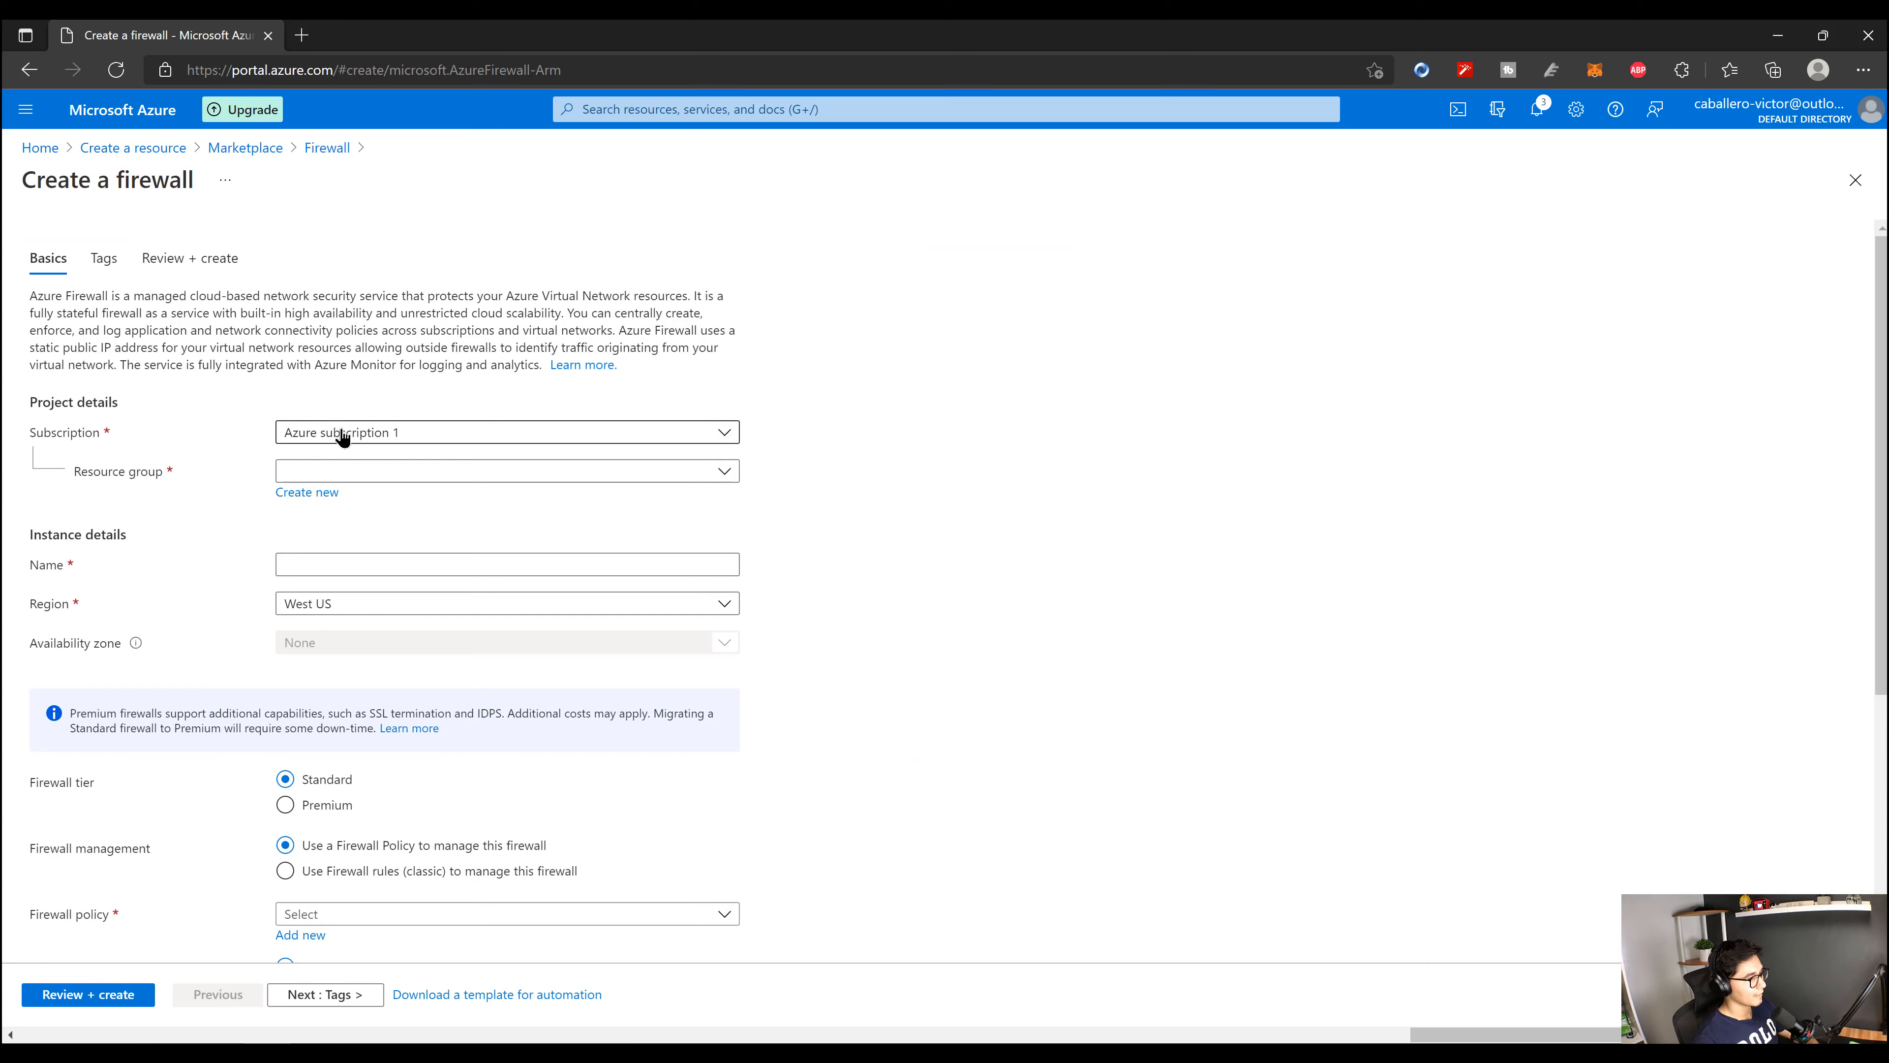
Step: Place the firewall in the azuredemo resource group and name it AzureFirewall
{"action": "left_click", "coordinate": [517, 471]}
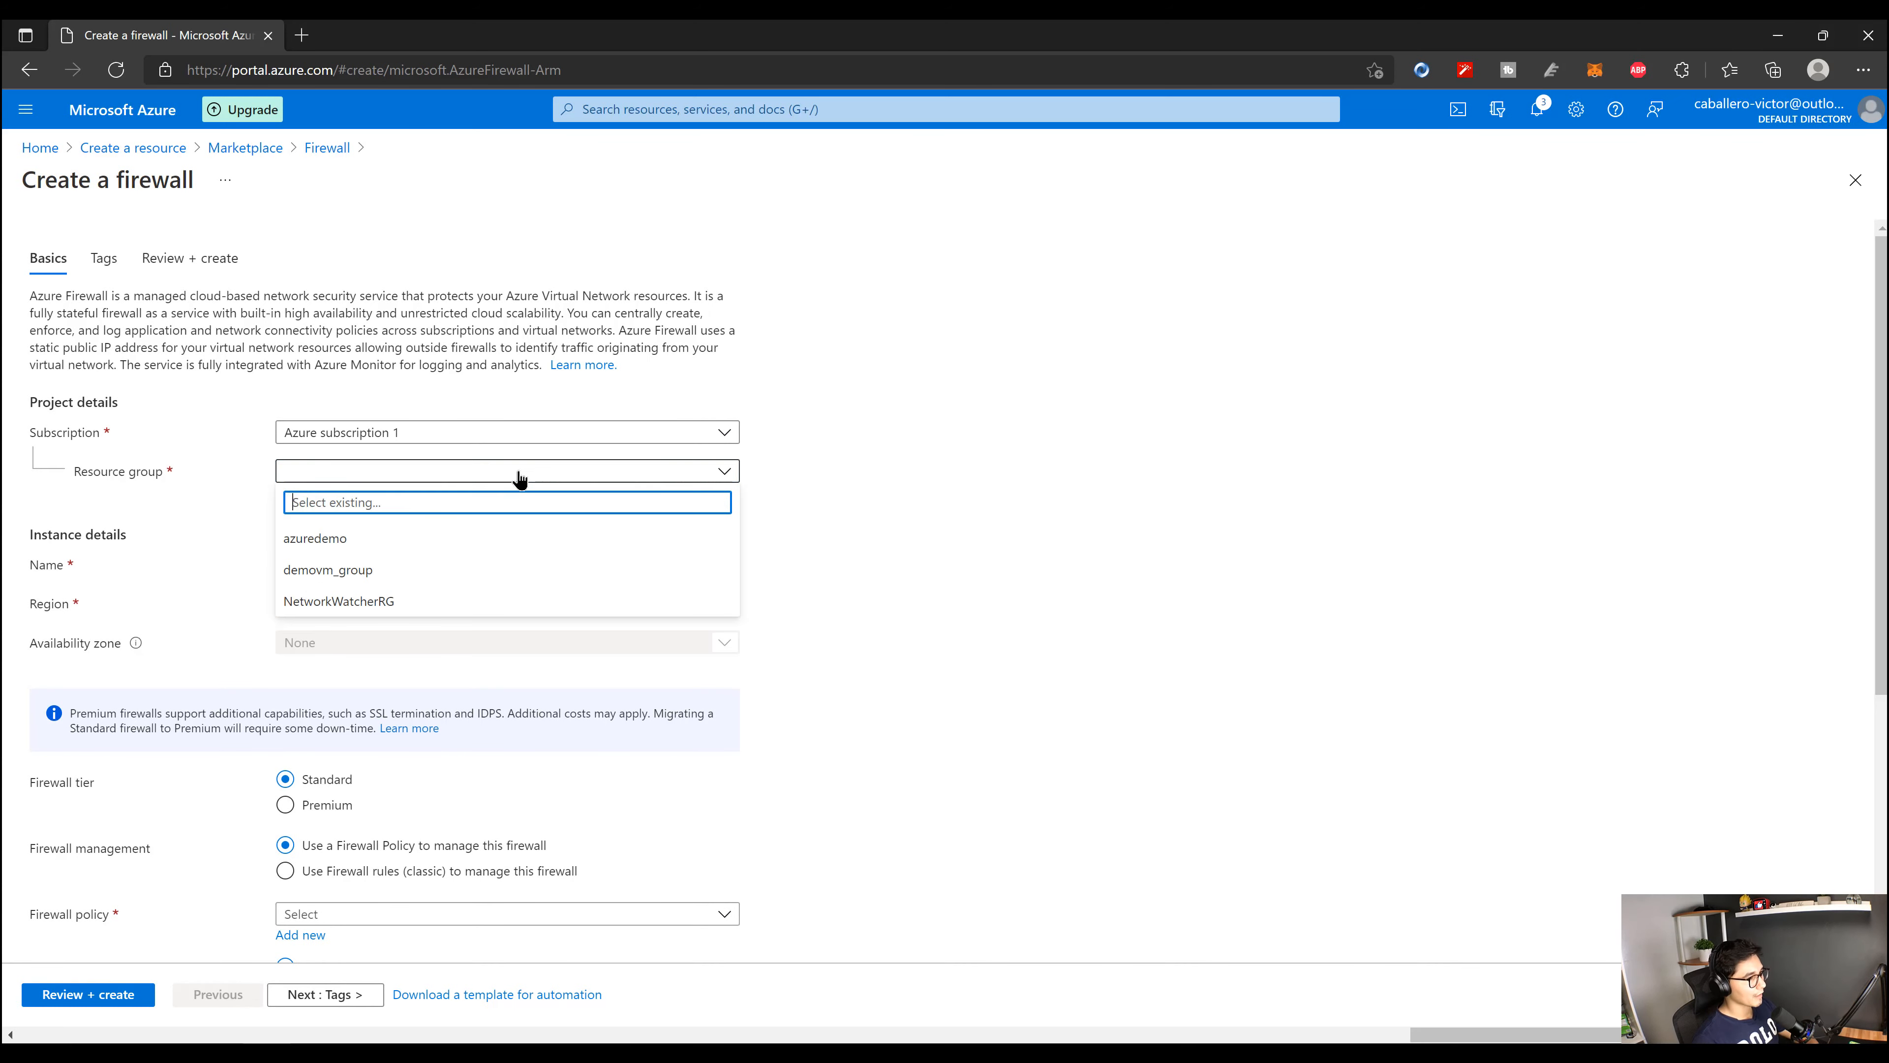
{"action": "left_click", "coordinate": [408, 549]}
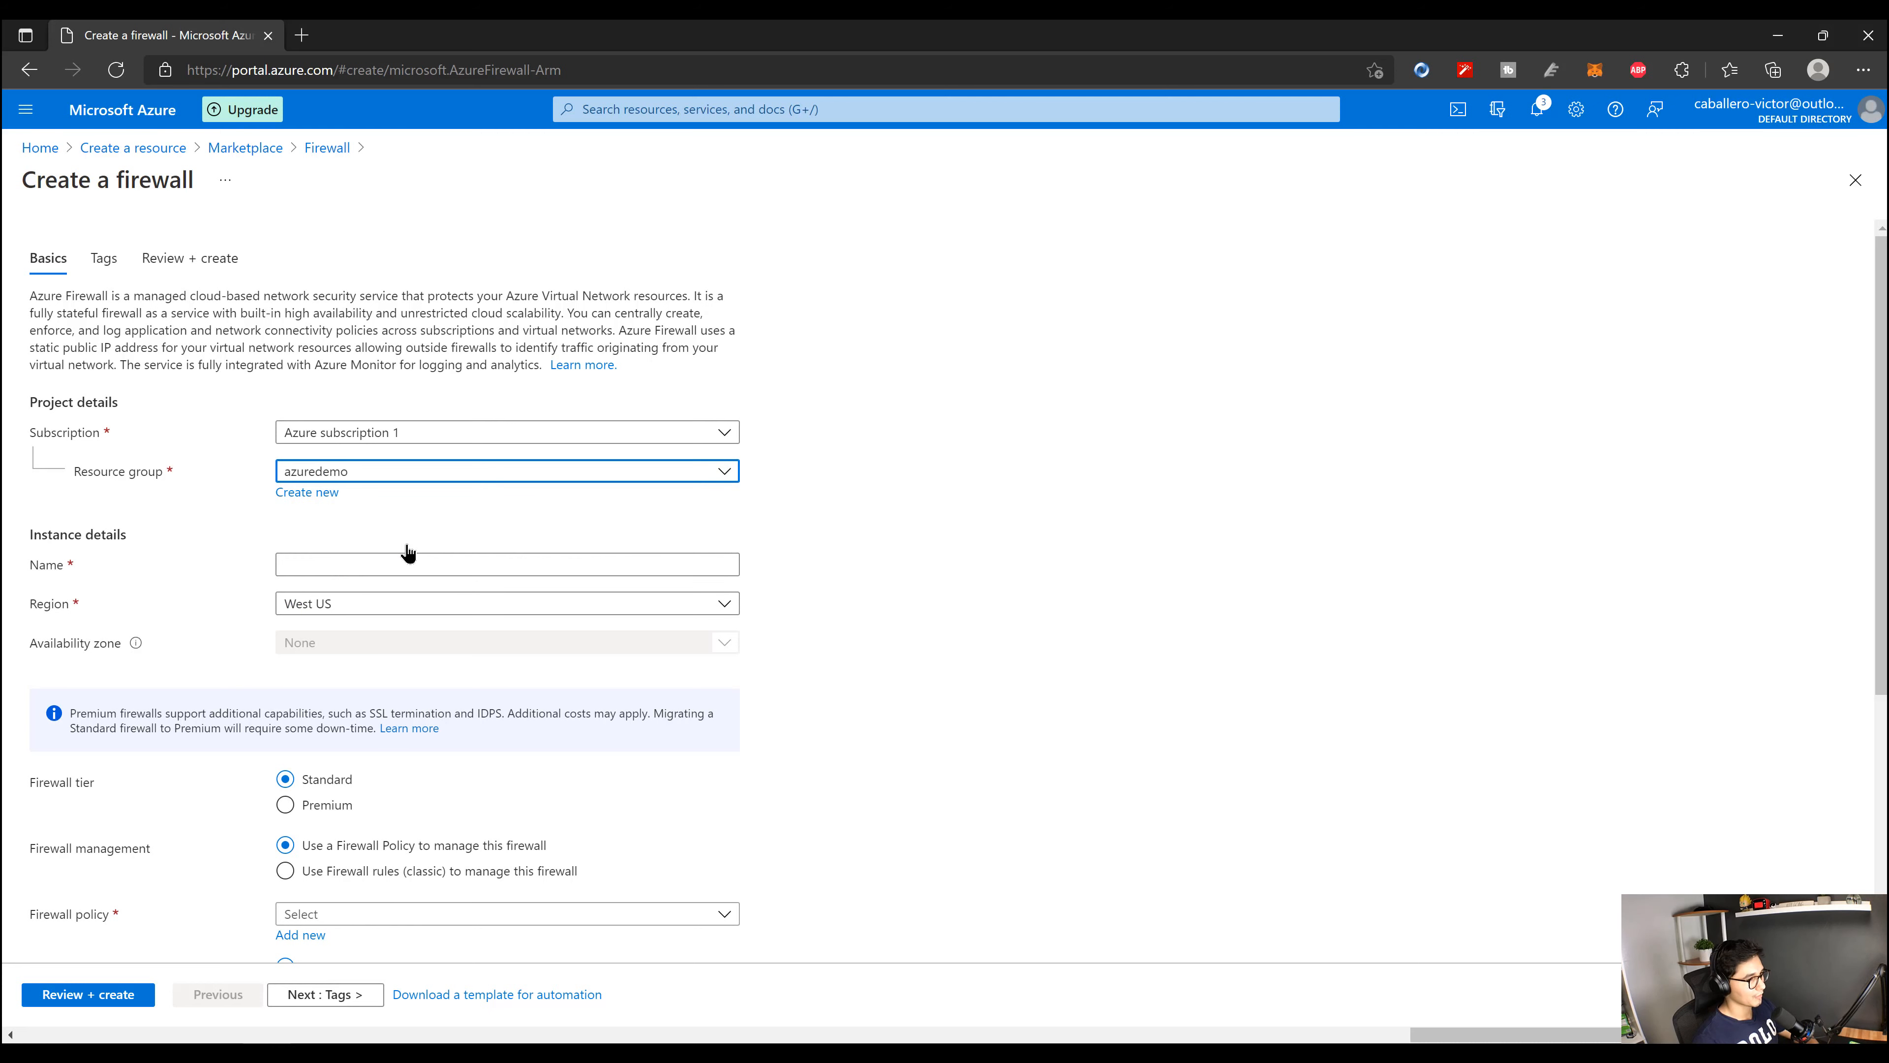
{"action": "left_click", "coordinate": [393, 560]}
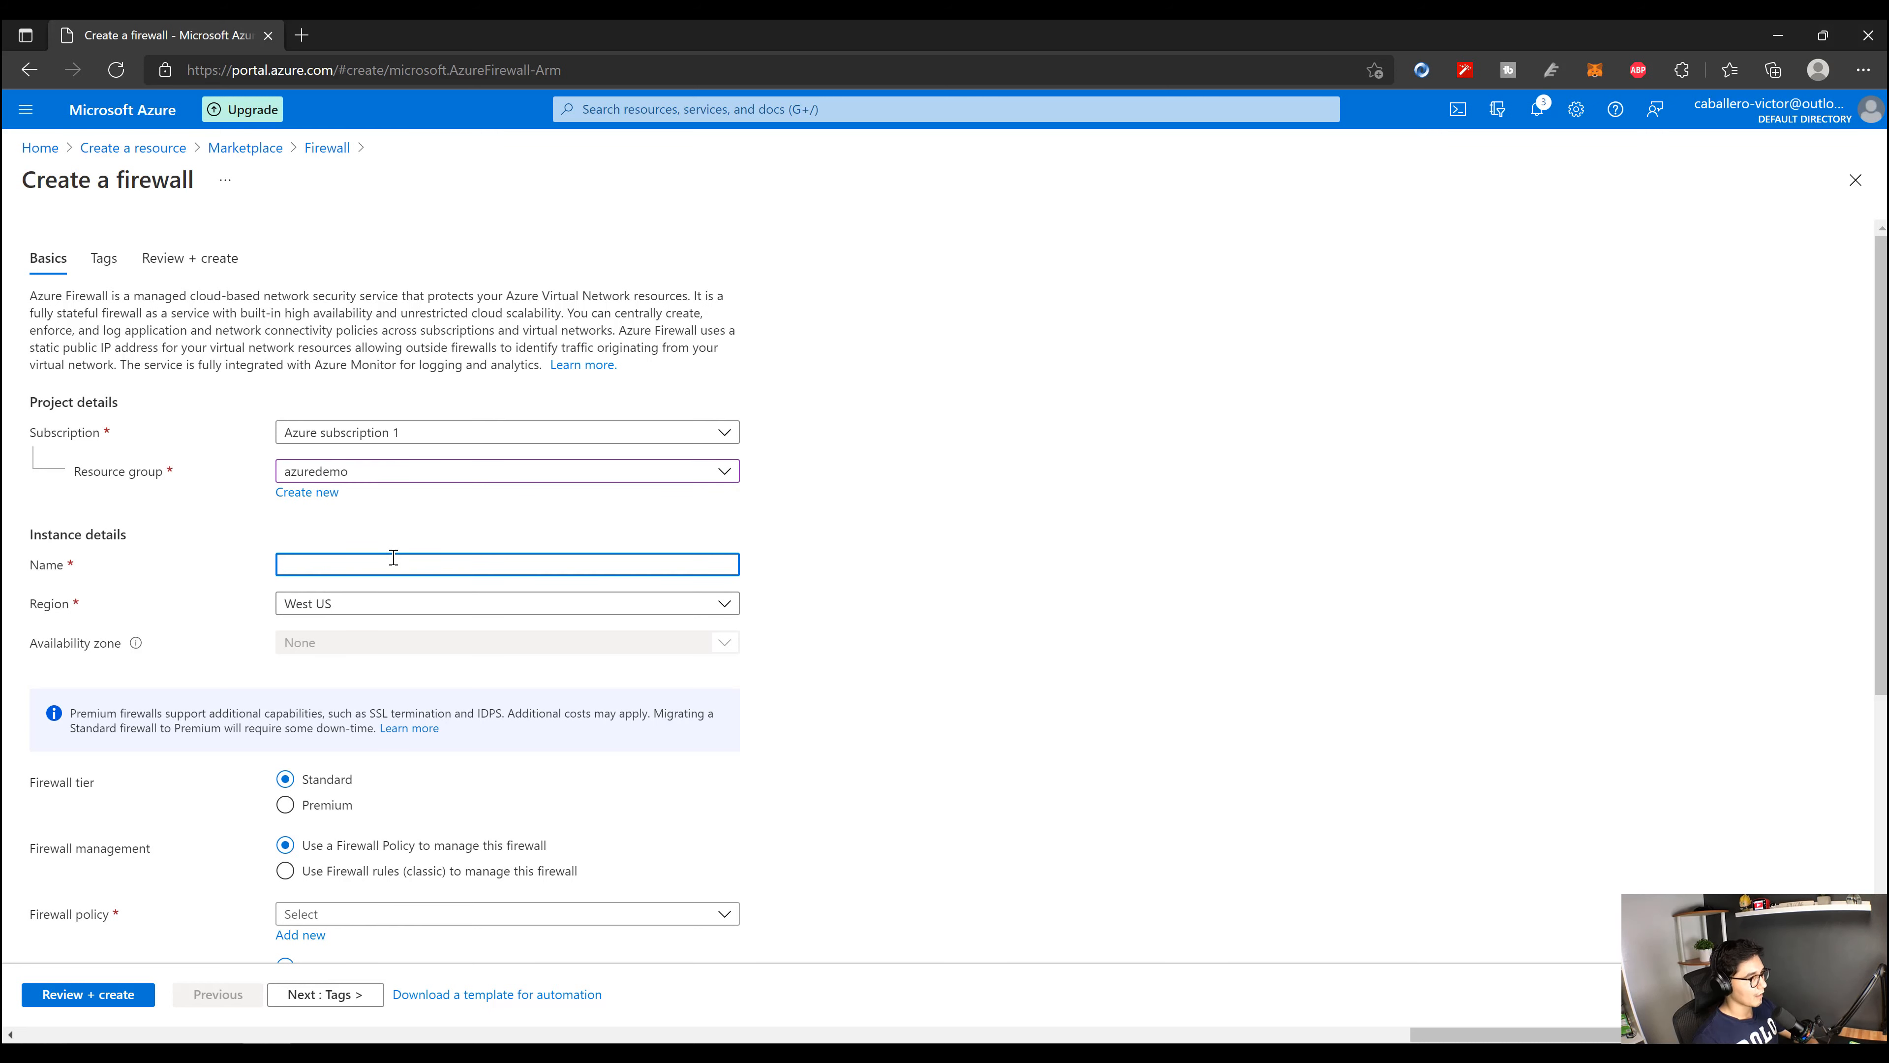
{"action": "type", "text": "AzureFirewall"}
Step: Set the firewall's region to East US
{"action": "left_click", "coordinate": [423, 599]}
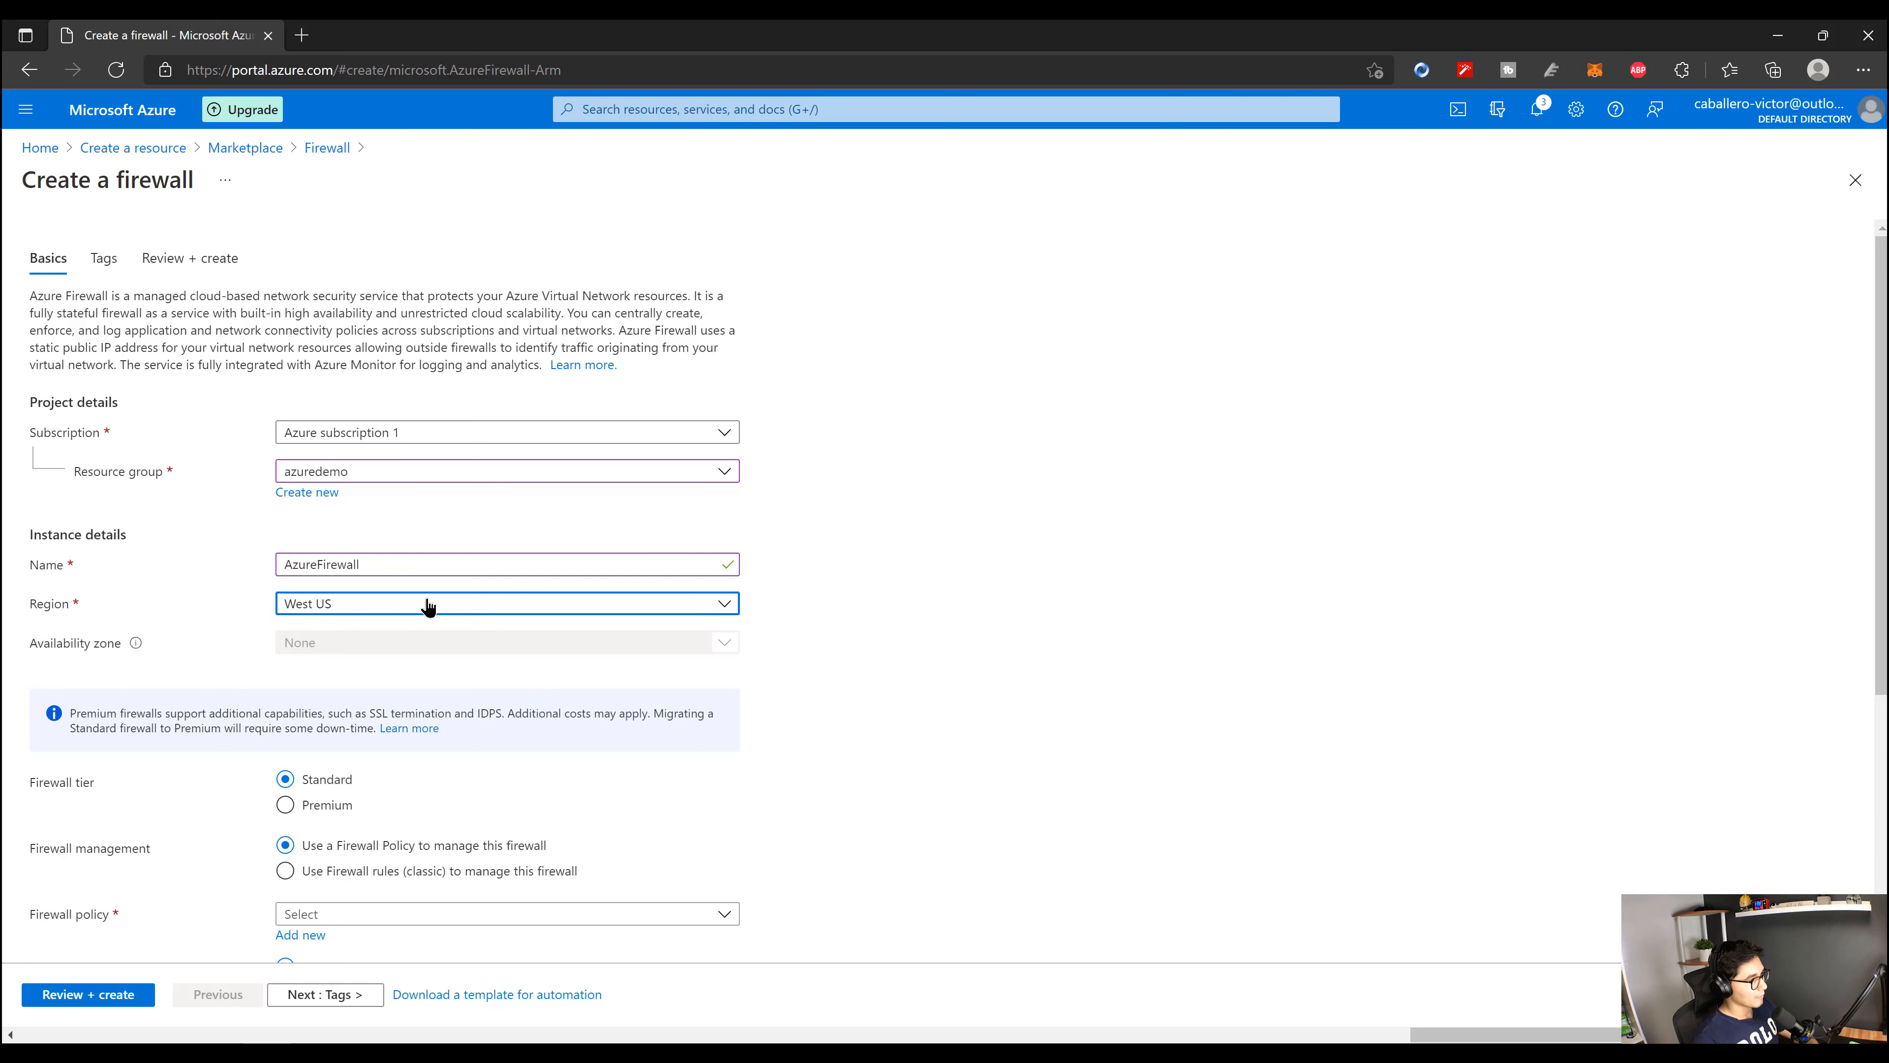
{"action": "left_click", "coordinate": [744, 455]}
{"action": "left_click", "coordinate": [639, 606]}
{"action": "left_click_drag", "start_coordinate": [725, 485], "coordinate": [718, 232]}
{"action": "left_click", "coordinate": [305, 463]}
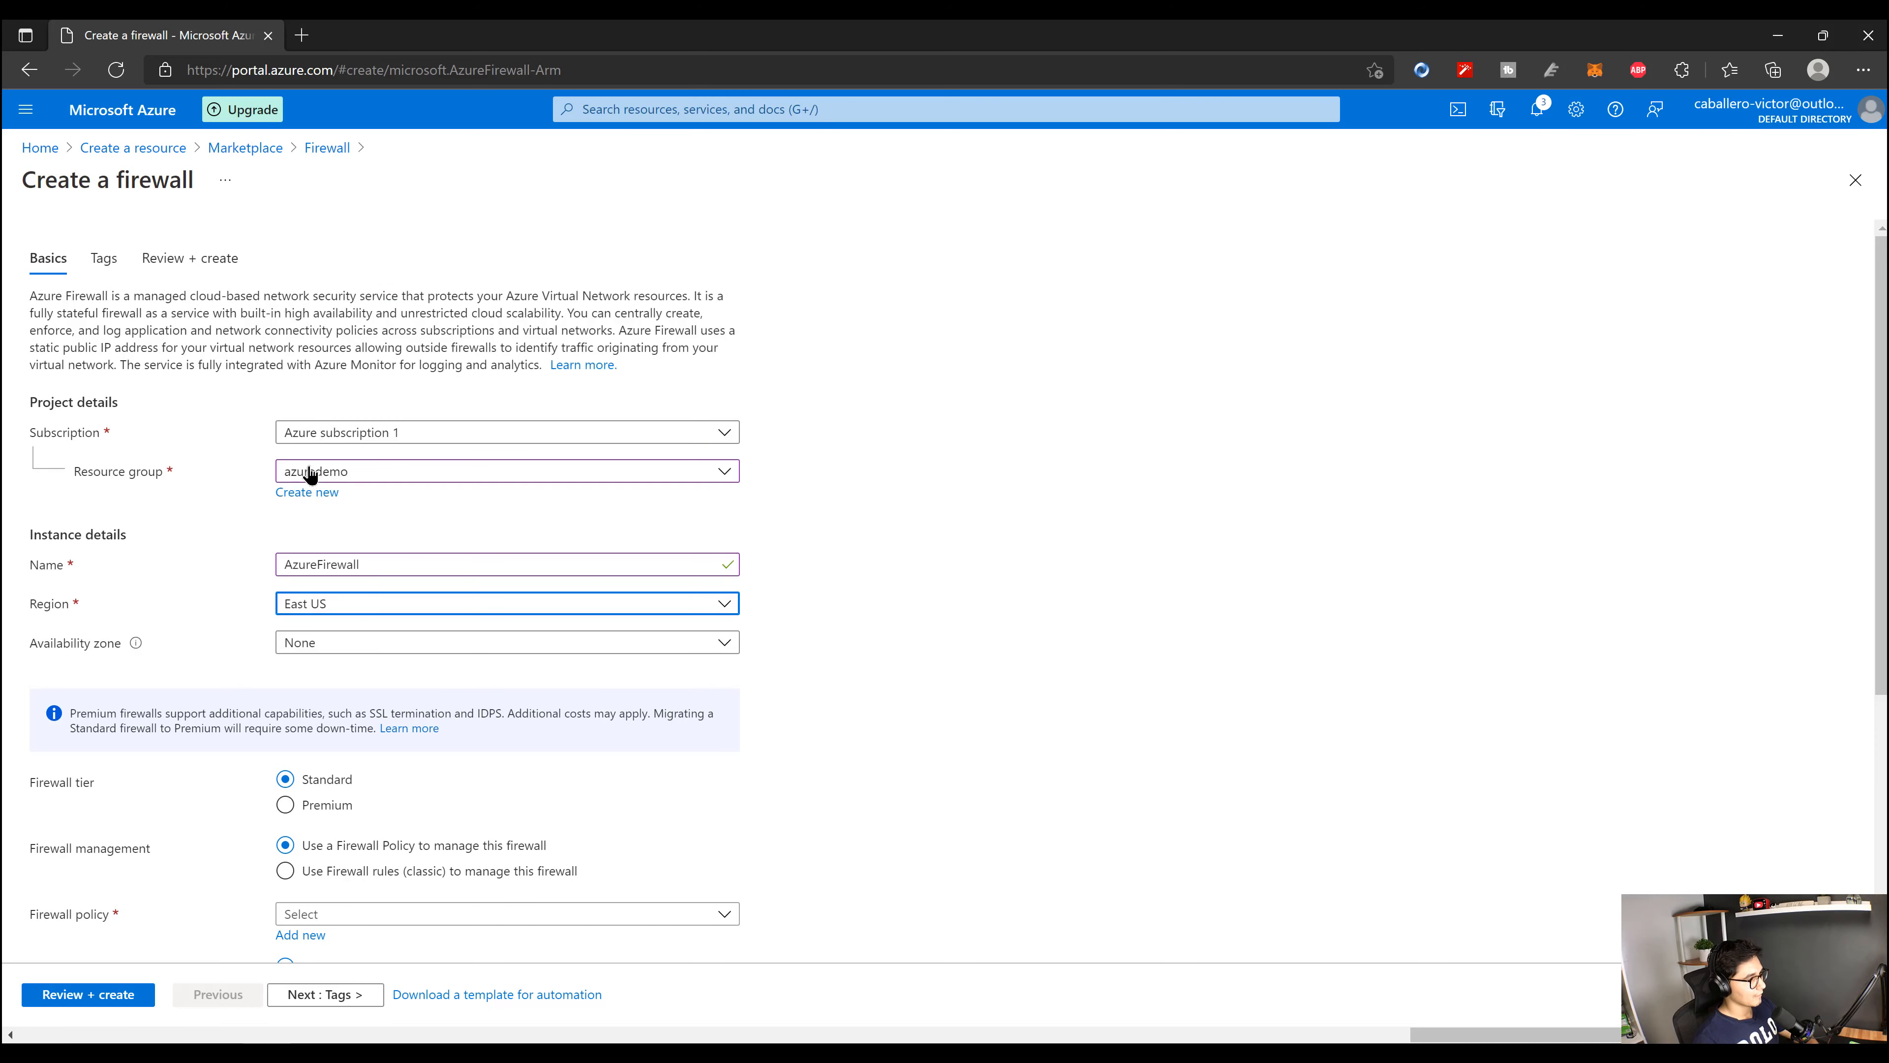
Step: Choose classic Firewall rules for managing the firewall and attach it to the existing virtual network azuredemo-vnet
{"action": "scroll", "coordinate": [790, 710], "scroll_direction": "down", "scroll_amount": 3}
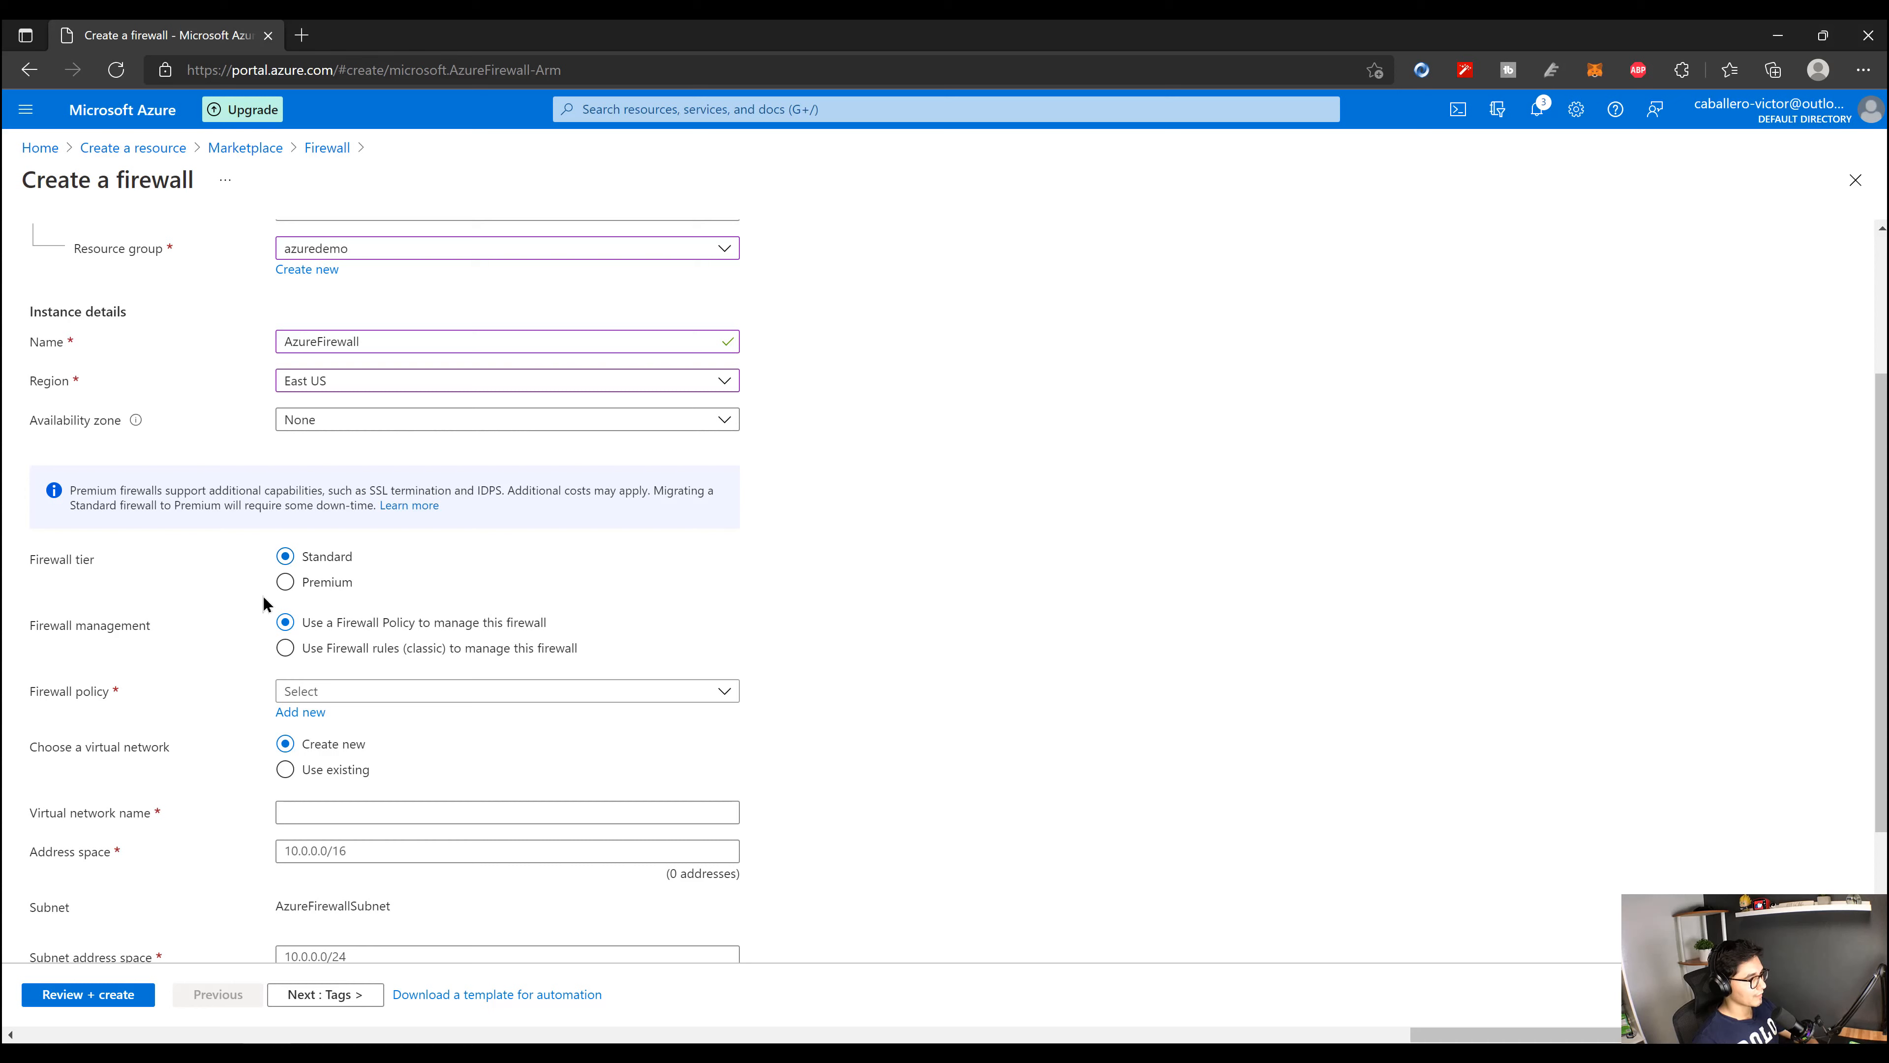
{"action": "left_click", "coordinate": [311, 655]}
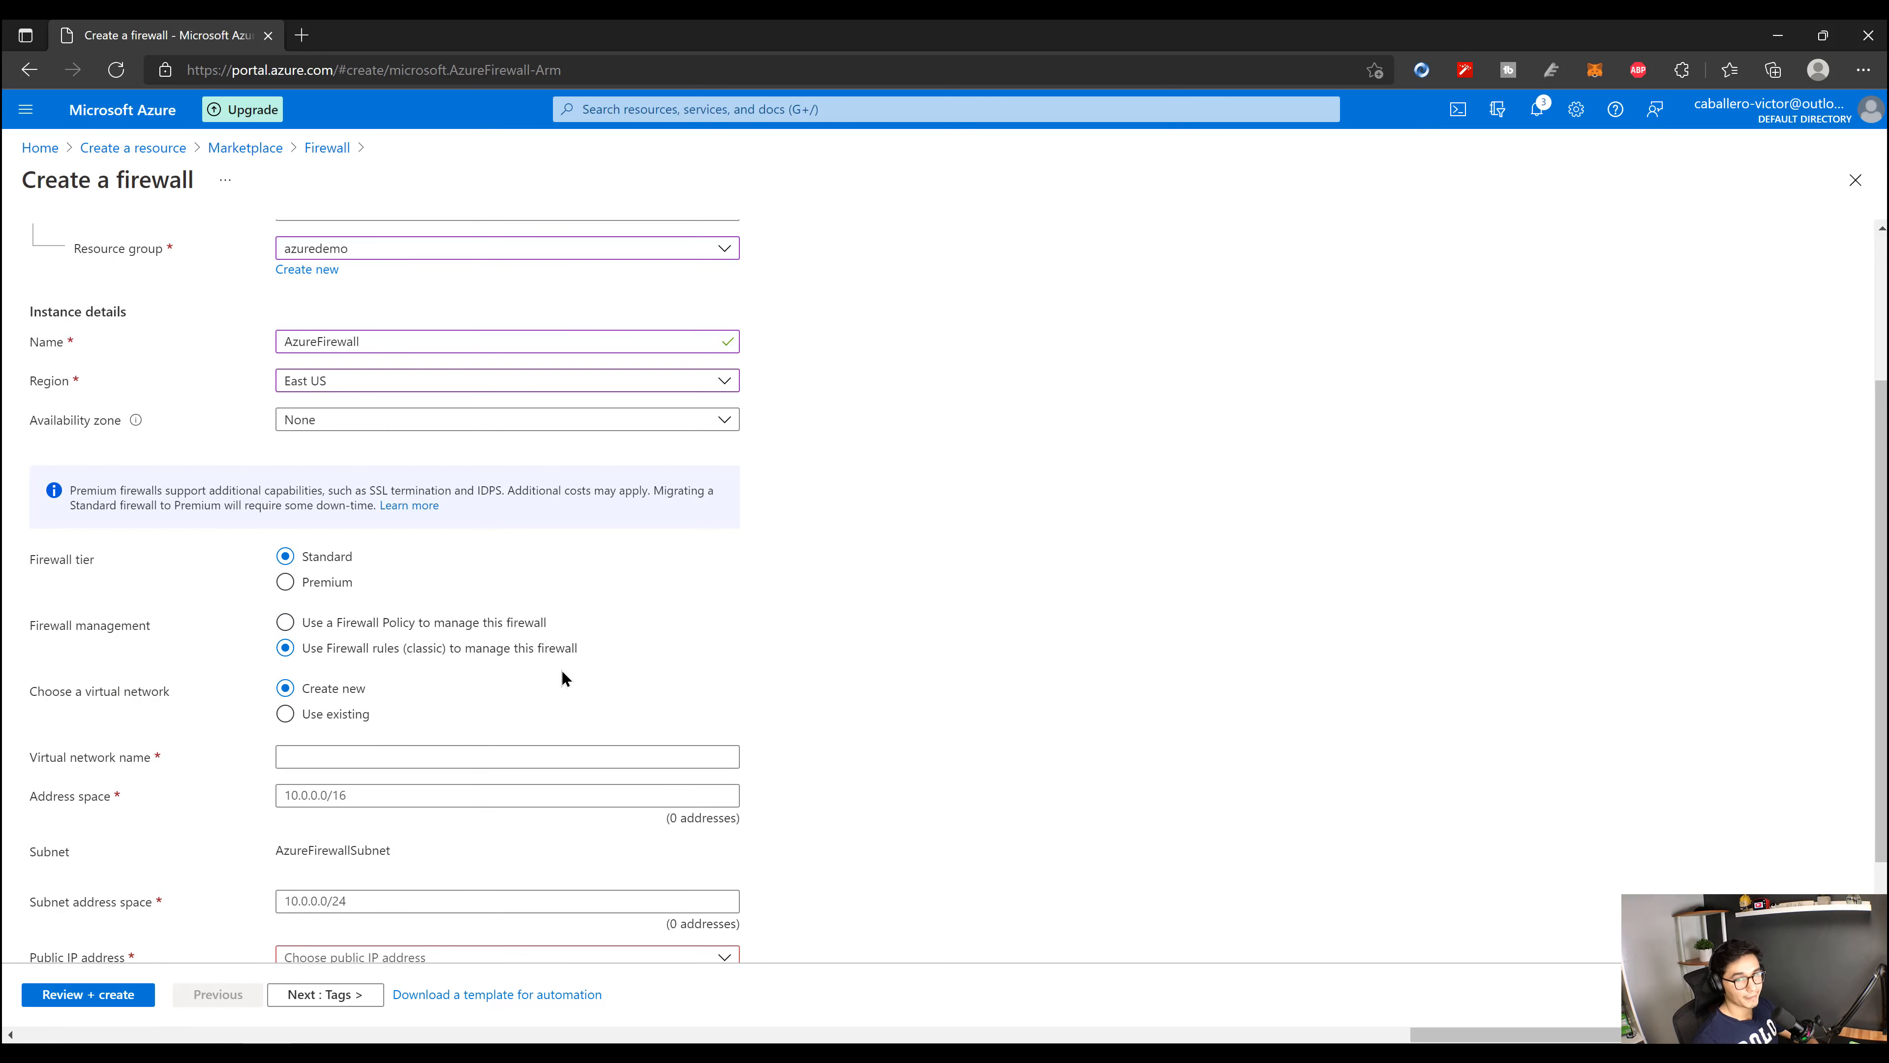
{"action": "scroll", "coordinate": [655, 685], "scroll_direction": "down", "scroll_amount": 1}
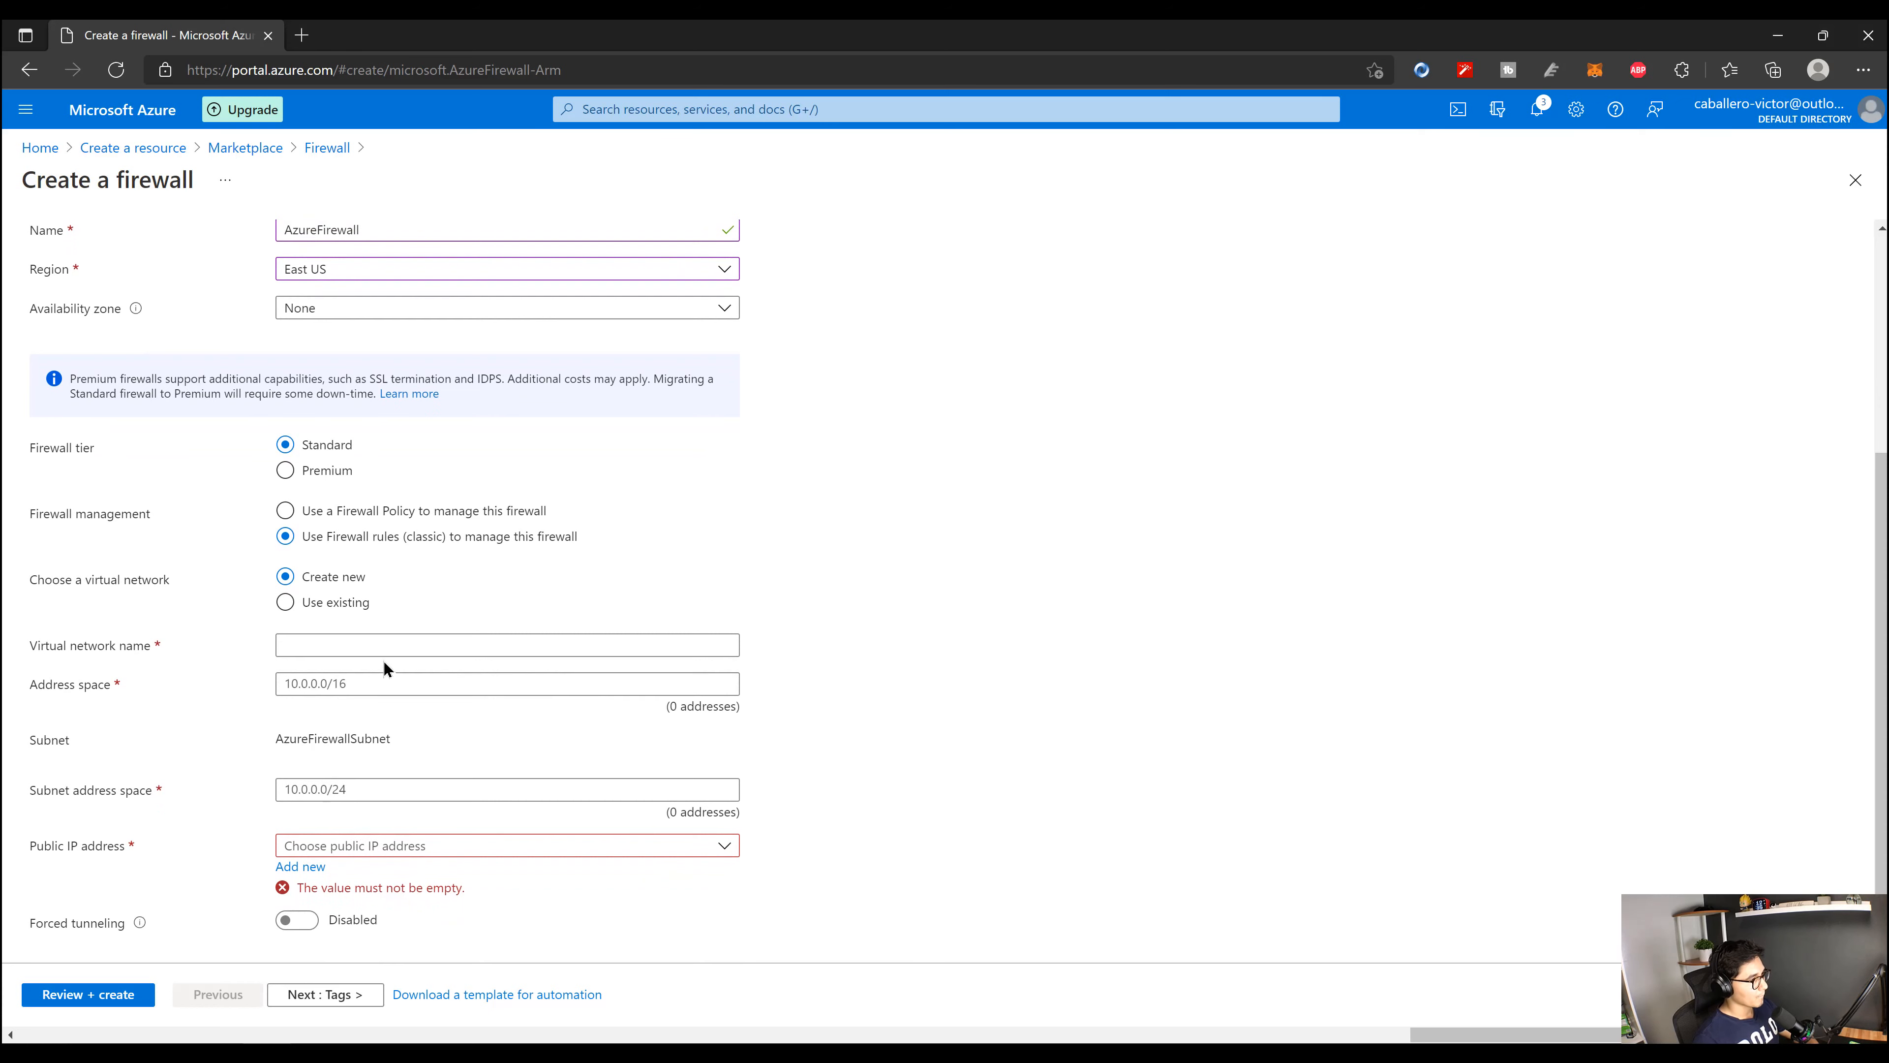
{"action": "left_click", "coordinate": [285, 604]}
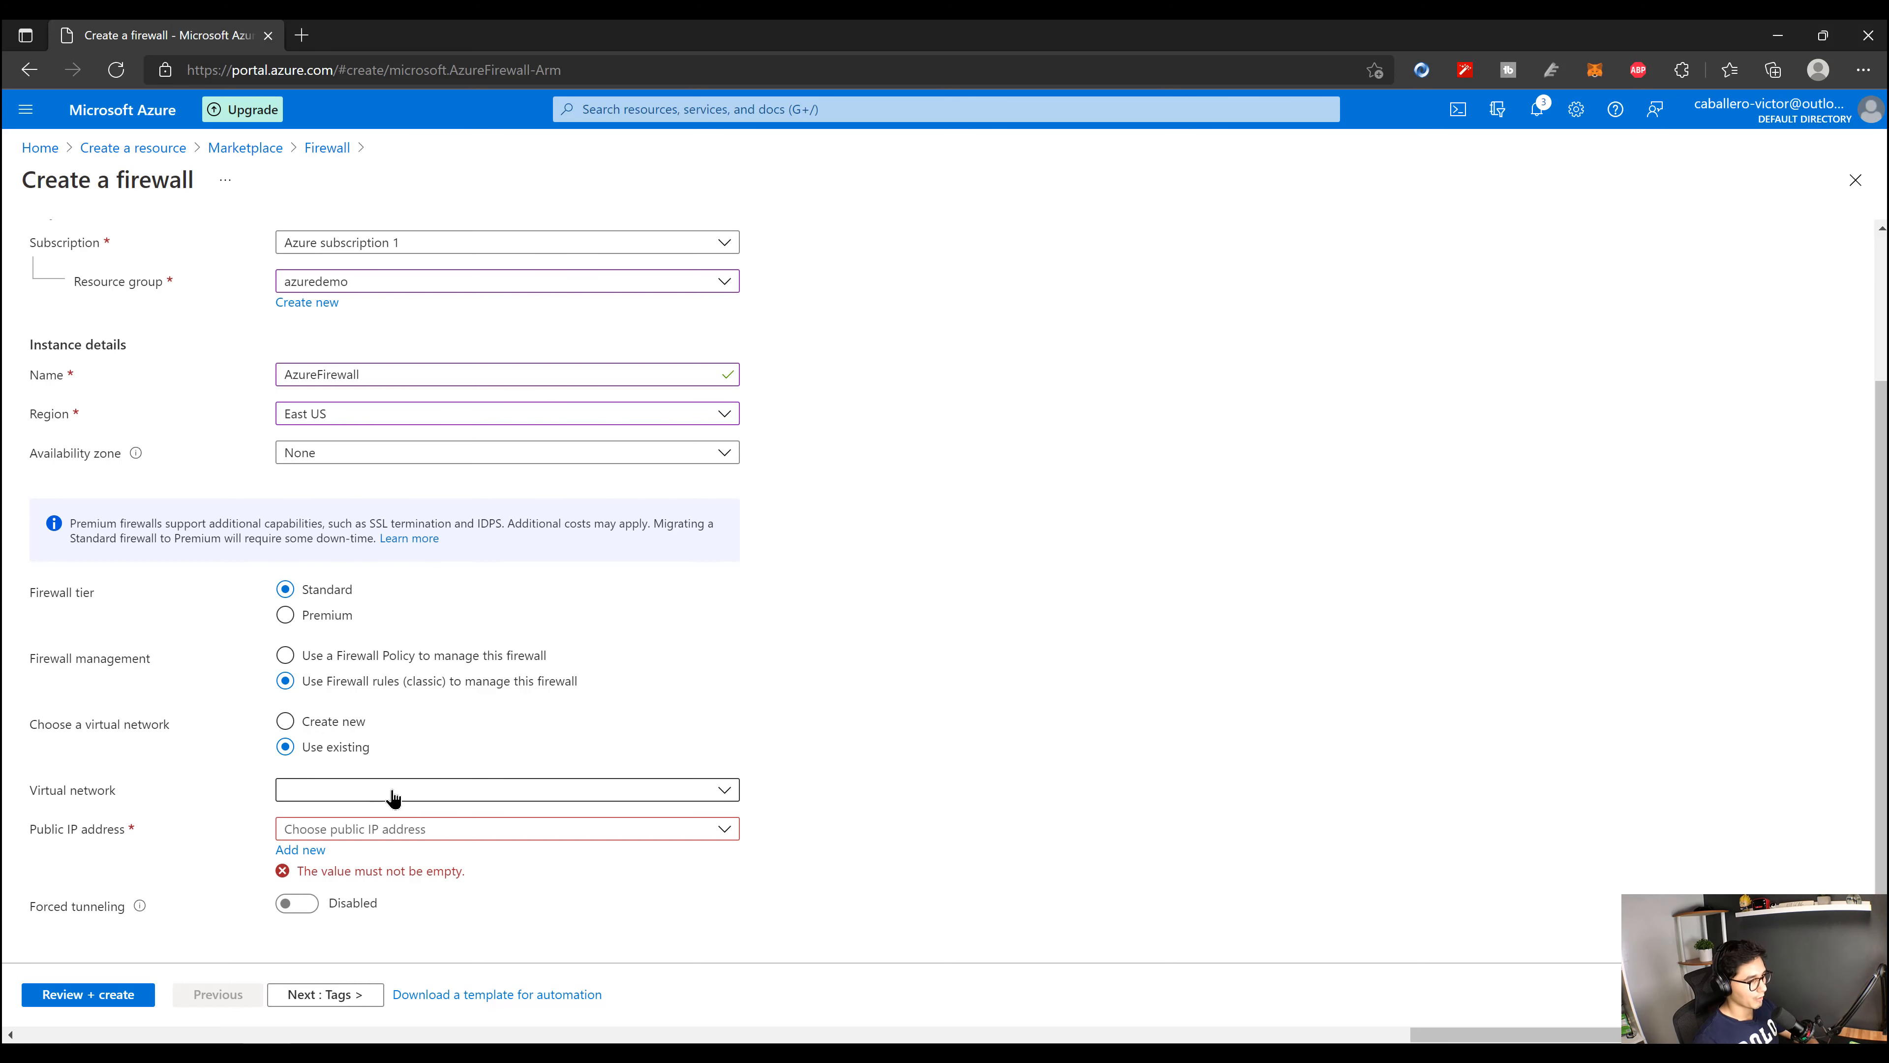
{"action": "left_click", "coordinate": [447, 798]}
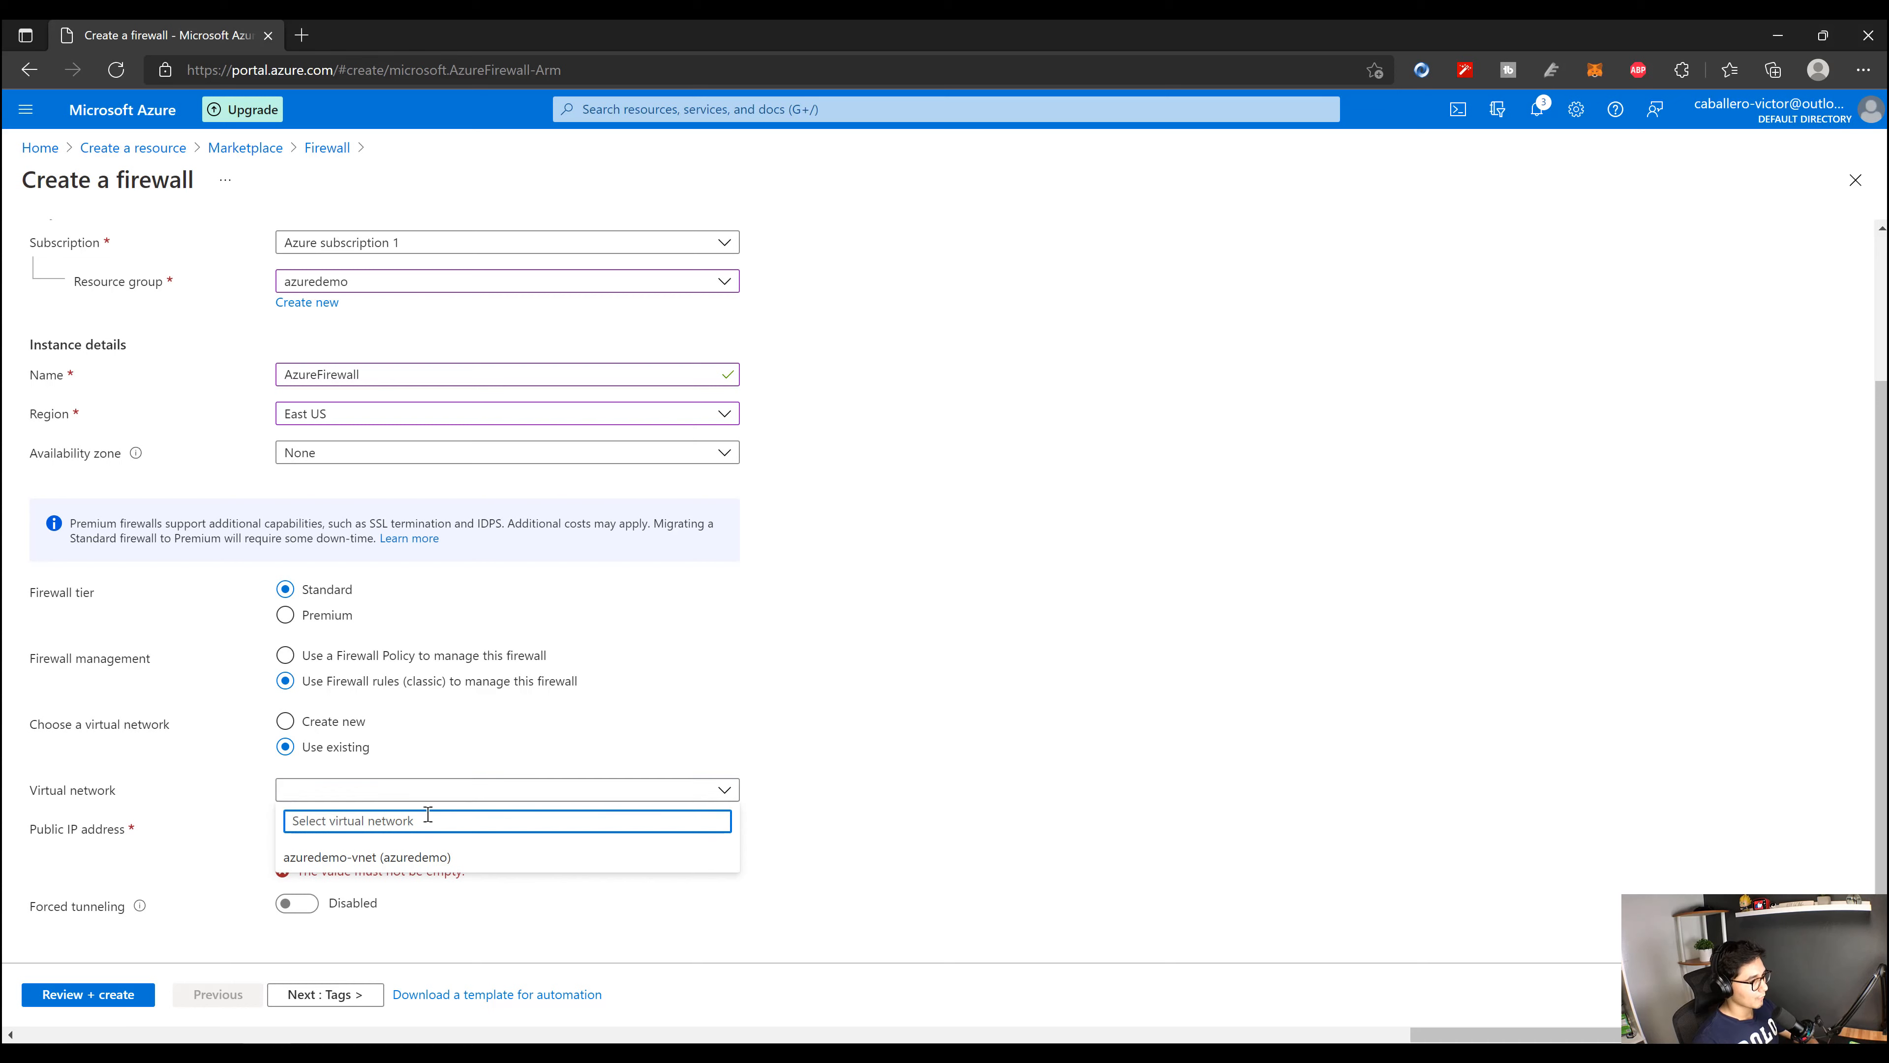
{"action": "left_click", "coordinate": [344, 861]}
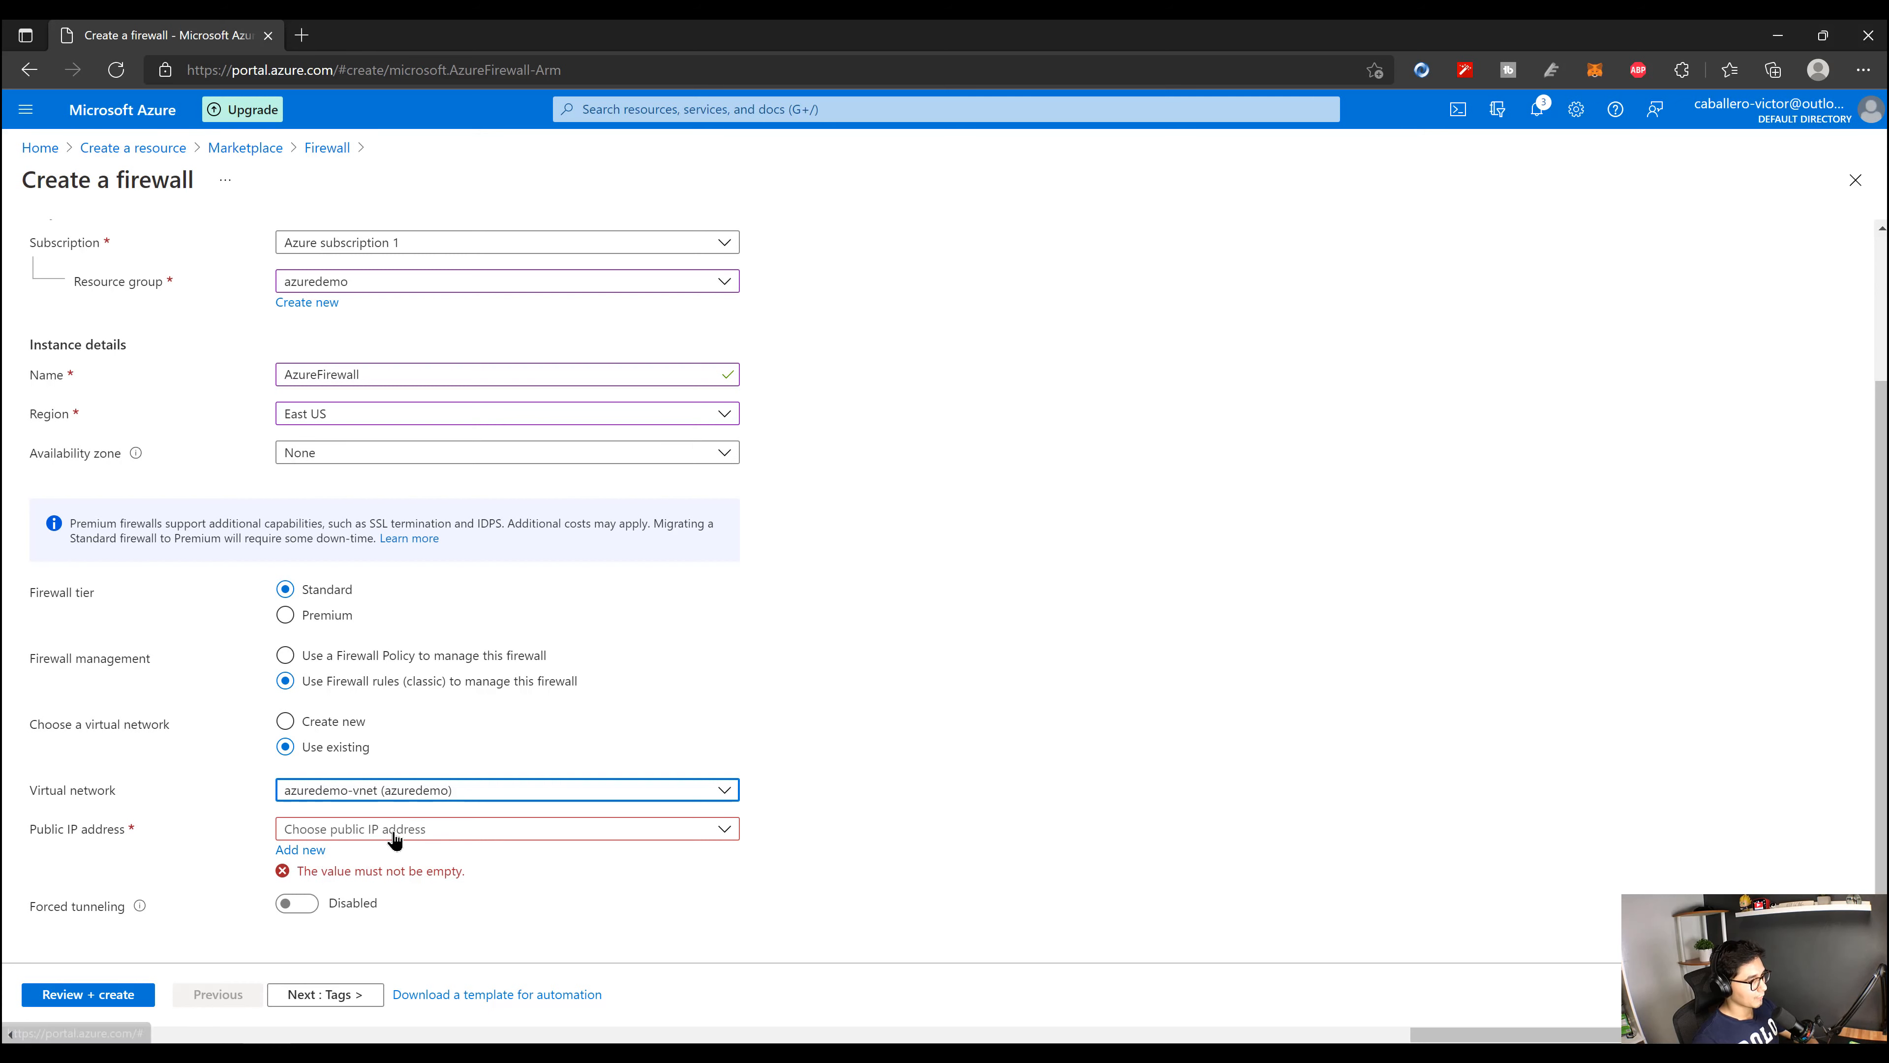
Step: Add a new public IP address named AzureFirewall-IP for the firewall
{"action": "left_click", "coordinate": [311, 850]}
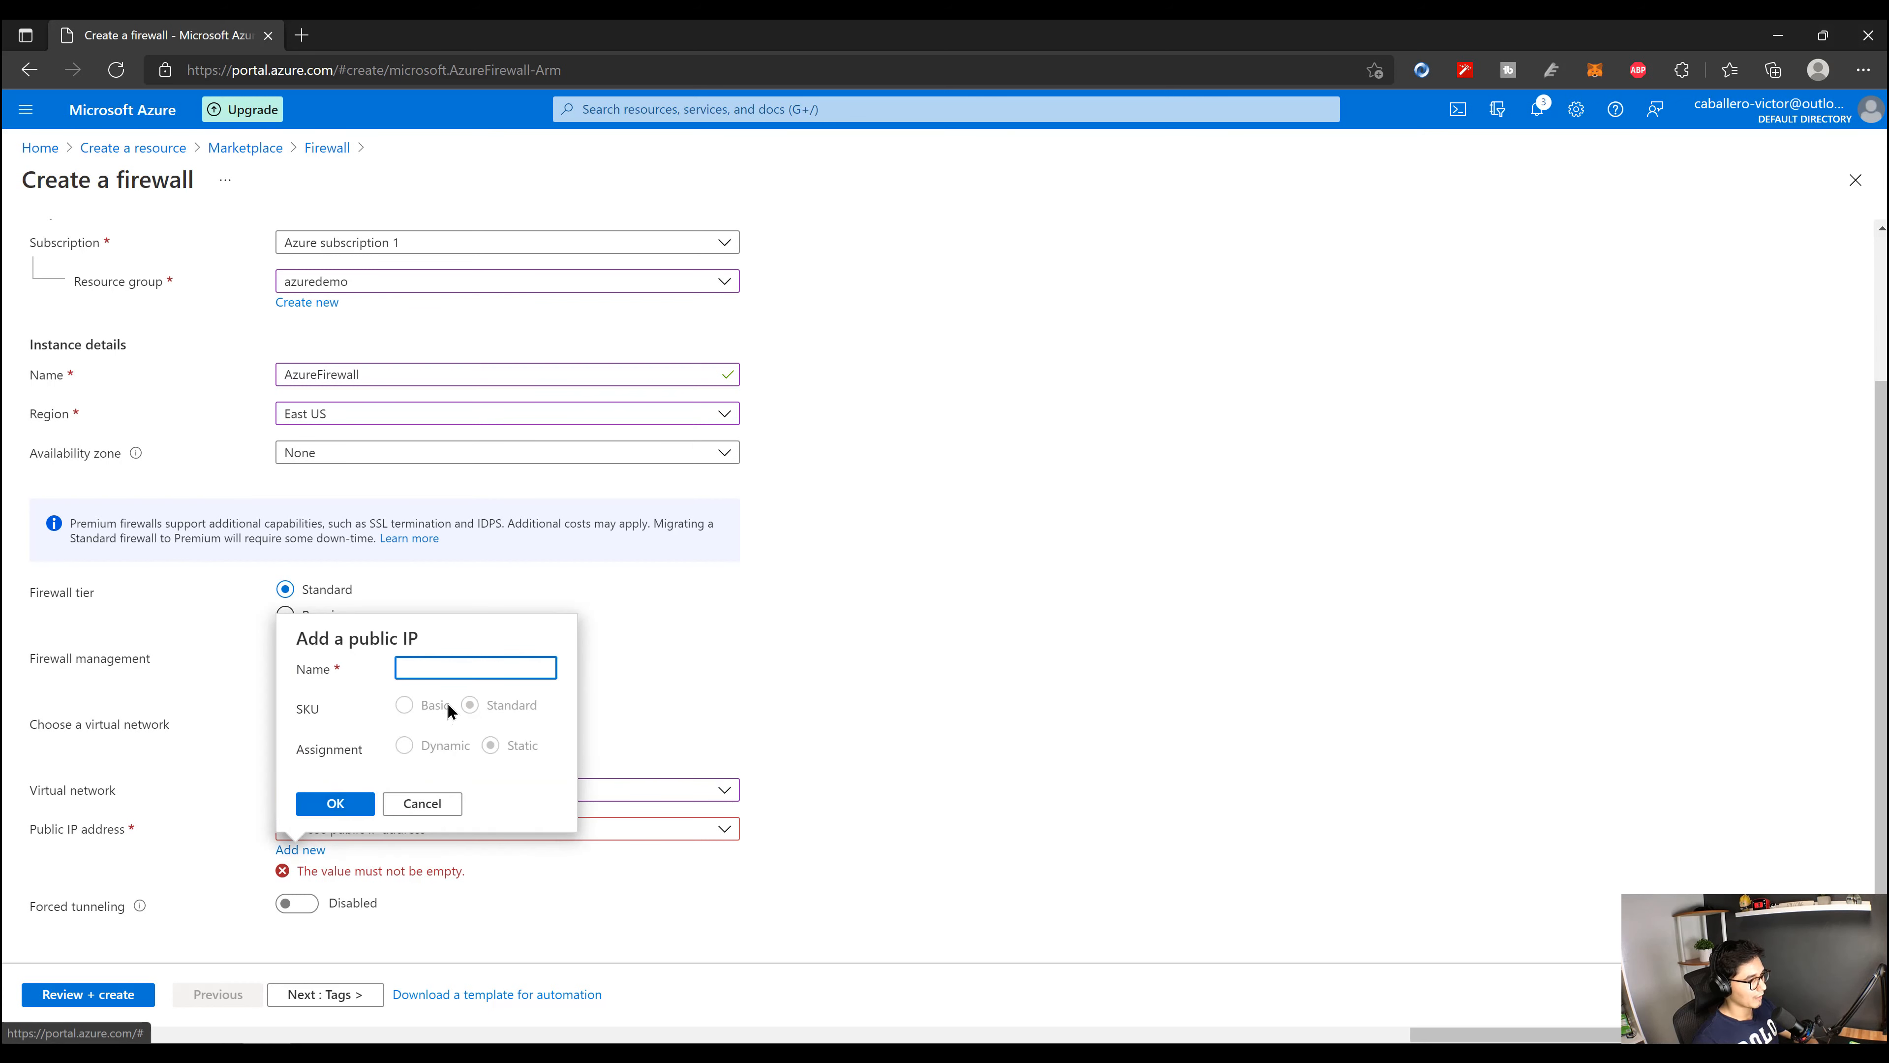
{"action": "type", "text": "Azure"}
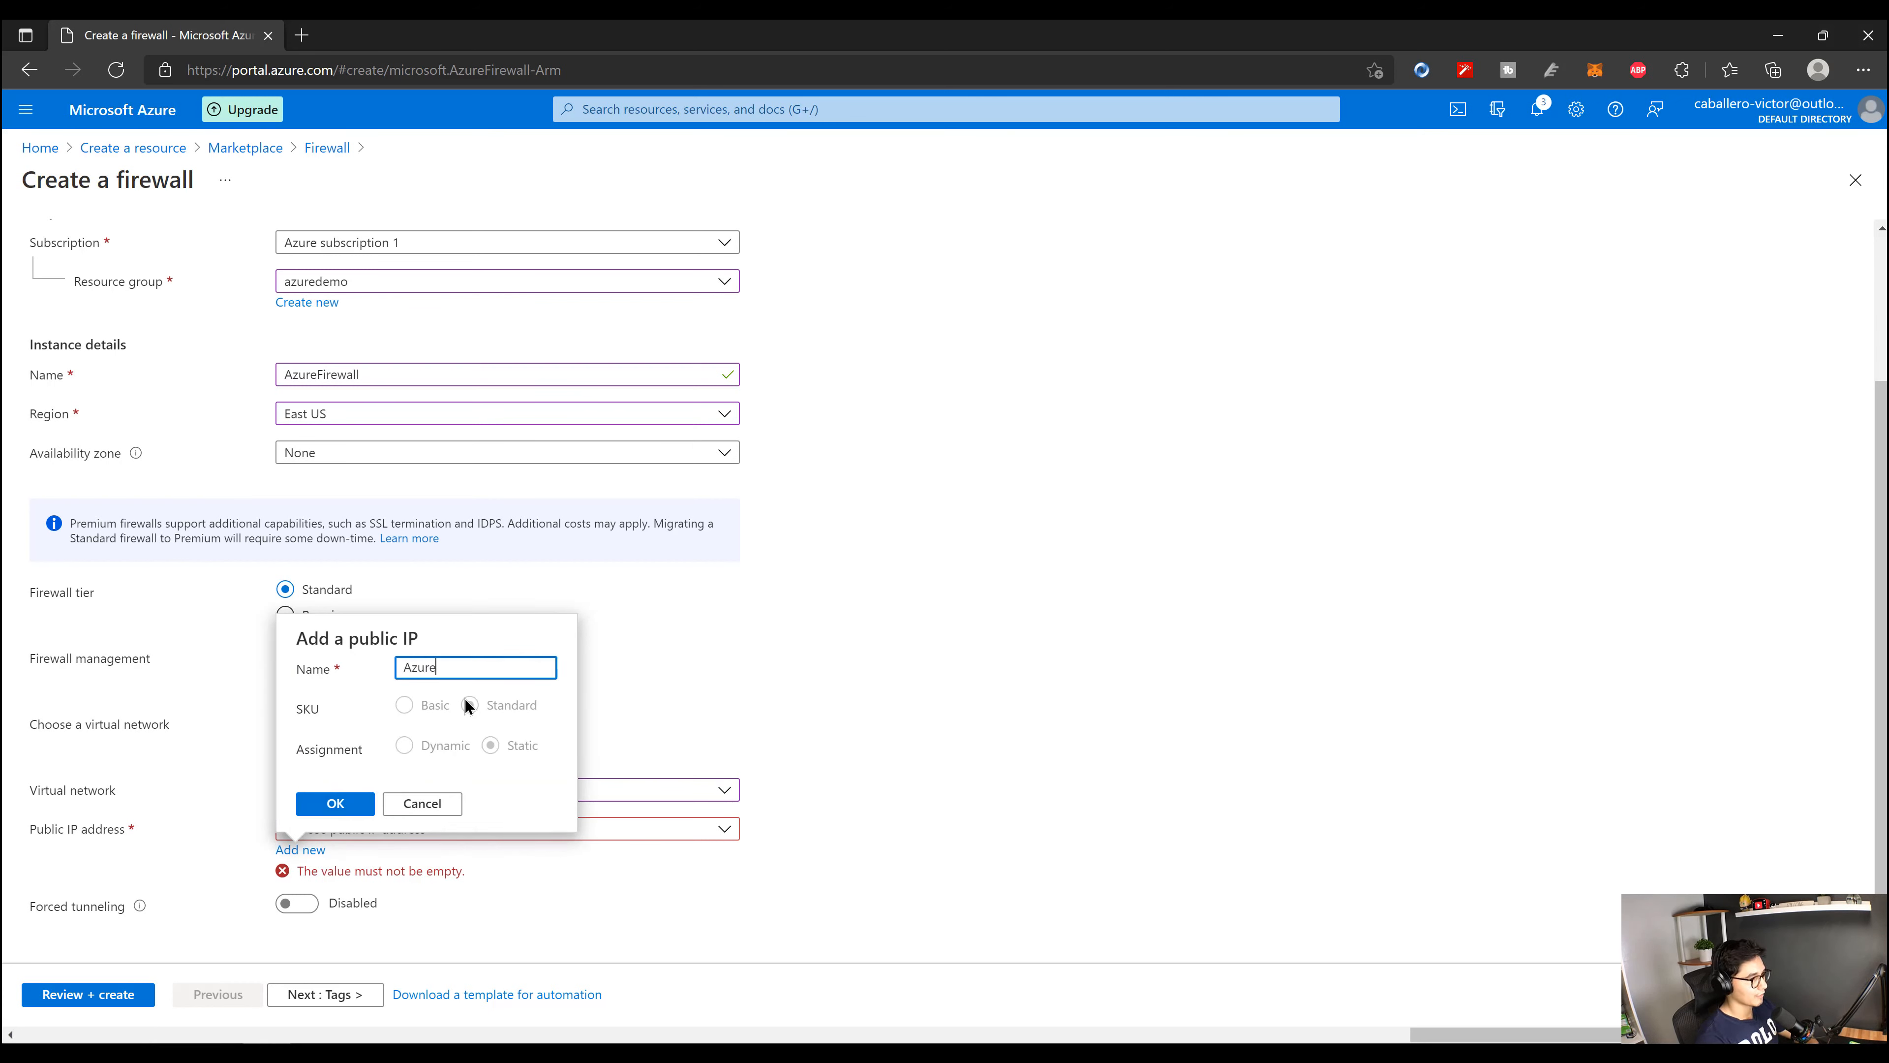
{"action": "type", "text": "FirewallIP"}
{"action": "key", "text": "BackSpace"}
{"action": "key", "text": "BackSpace"}
{"action": "key", "text": "BackSpace"}
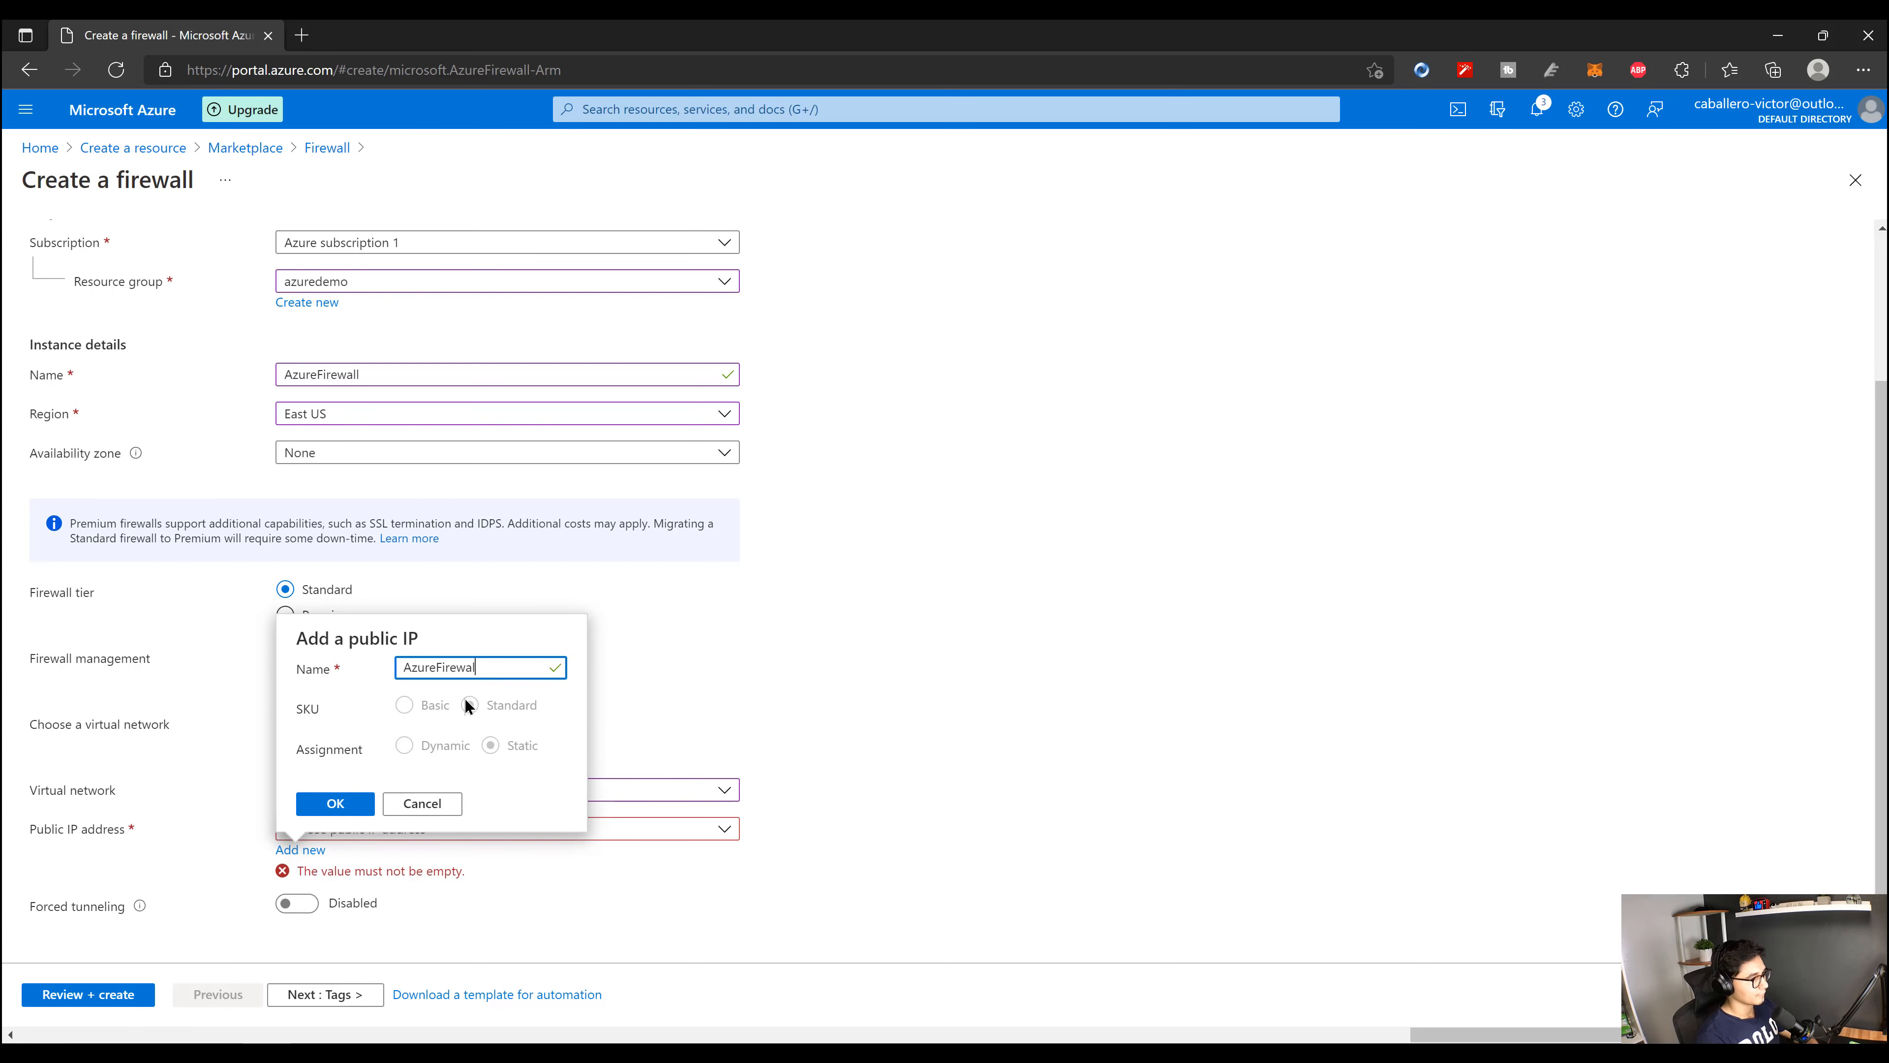
{"action": "type", "text": "l-IP"}
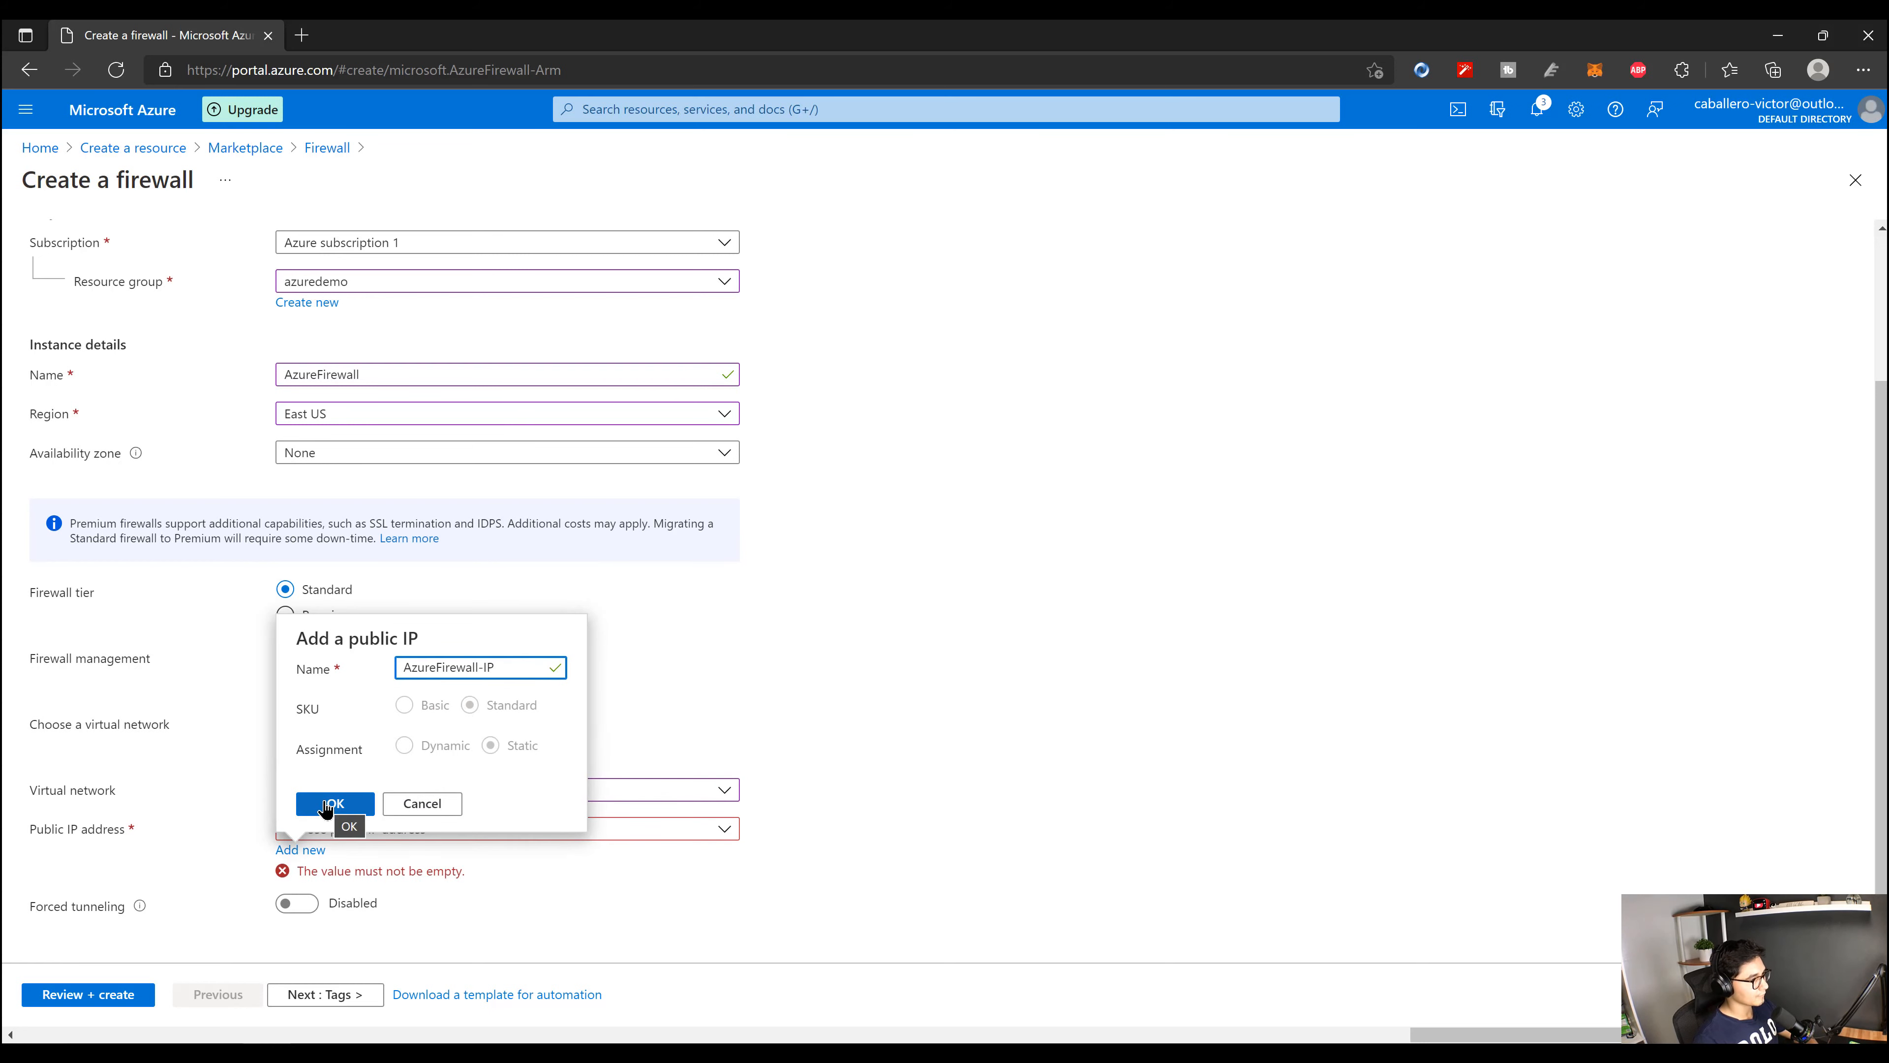
{"action": "left_click", "coordinate": [327, 803]}
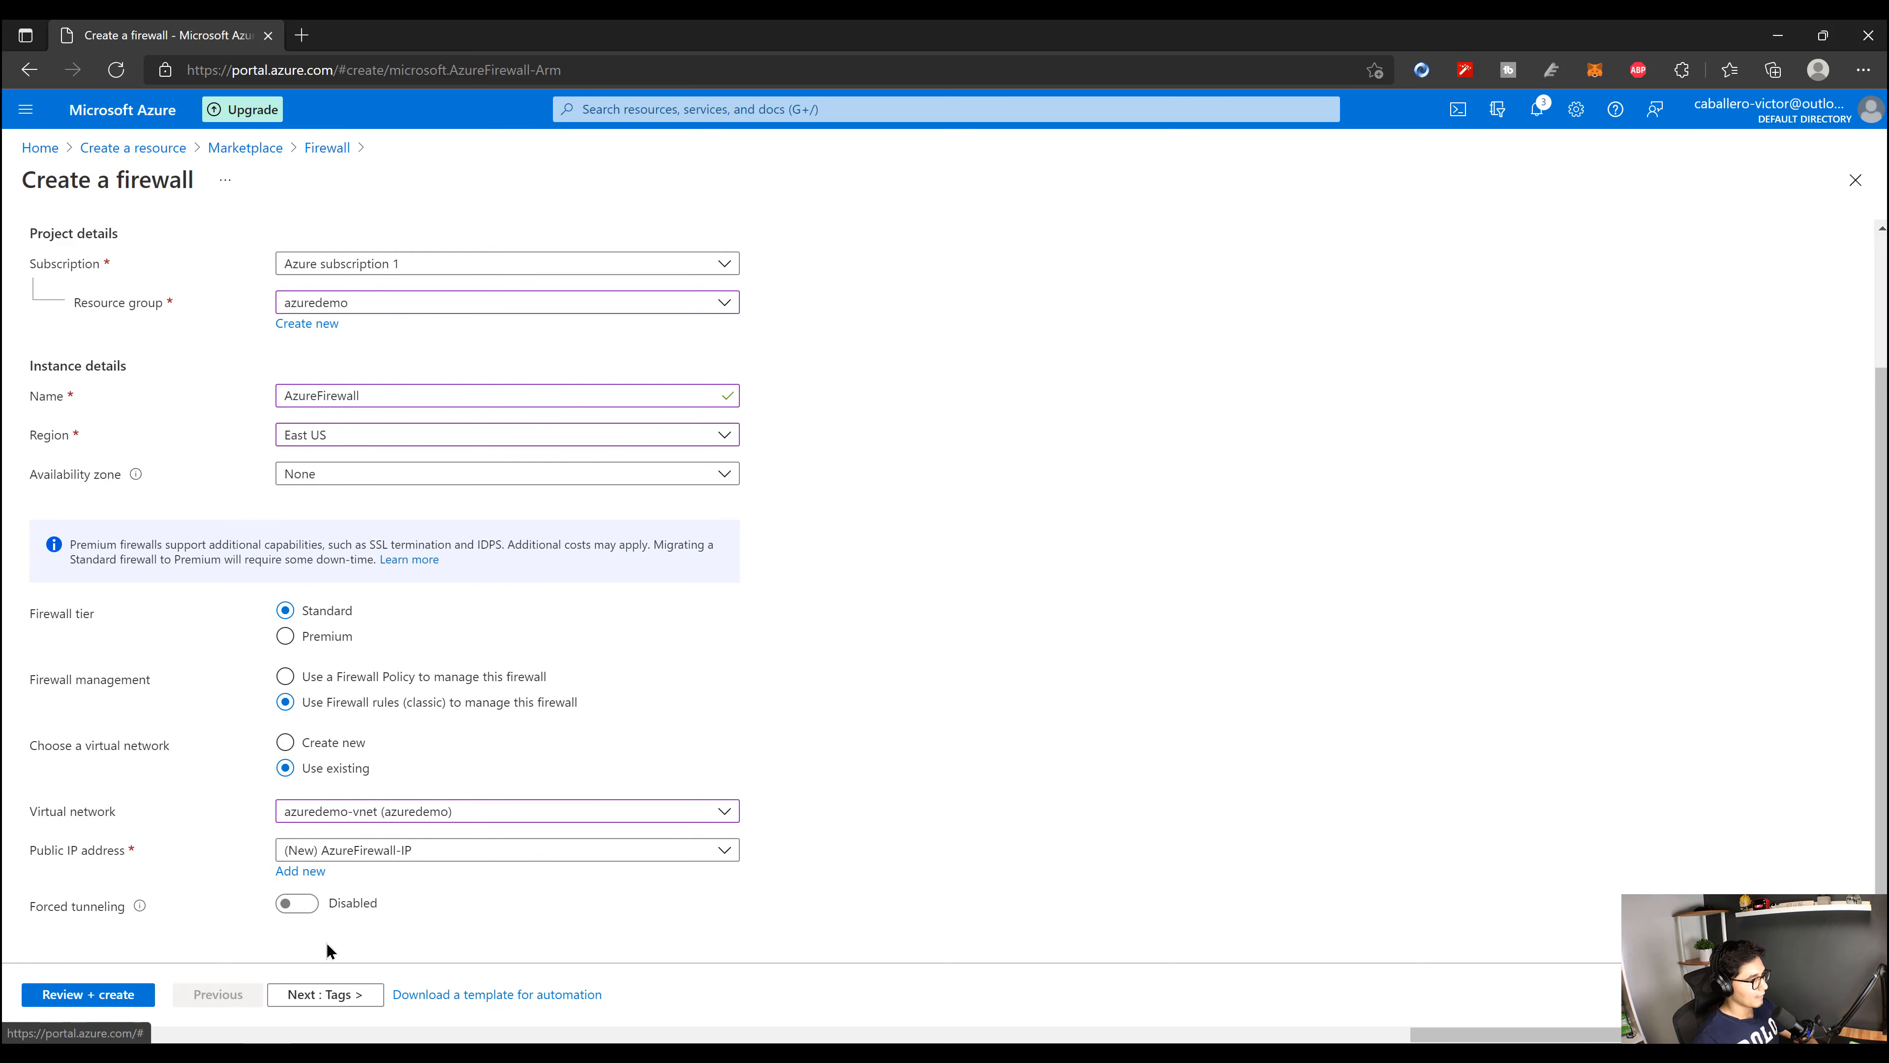
Step: Review the firewall configuration and create the firewall
{"action": "scroll", "coordinate": [381, 908], "scroll_direction": "up", "scroll_amount": 2}
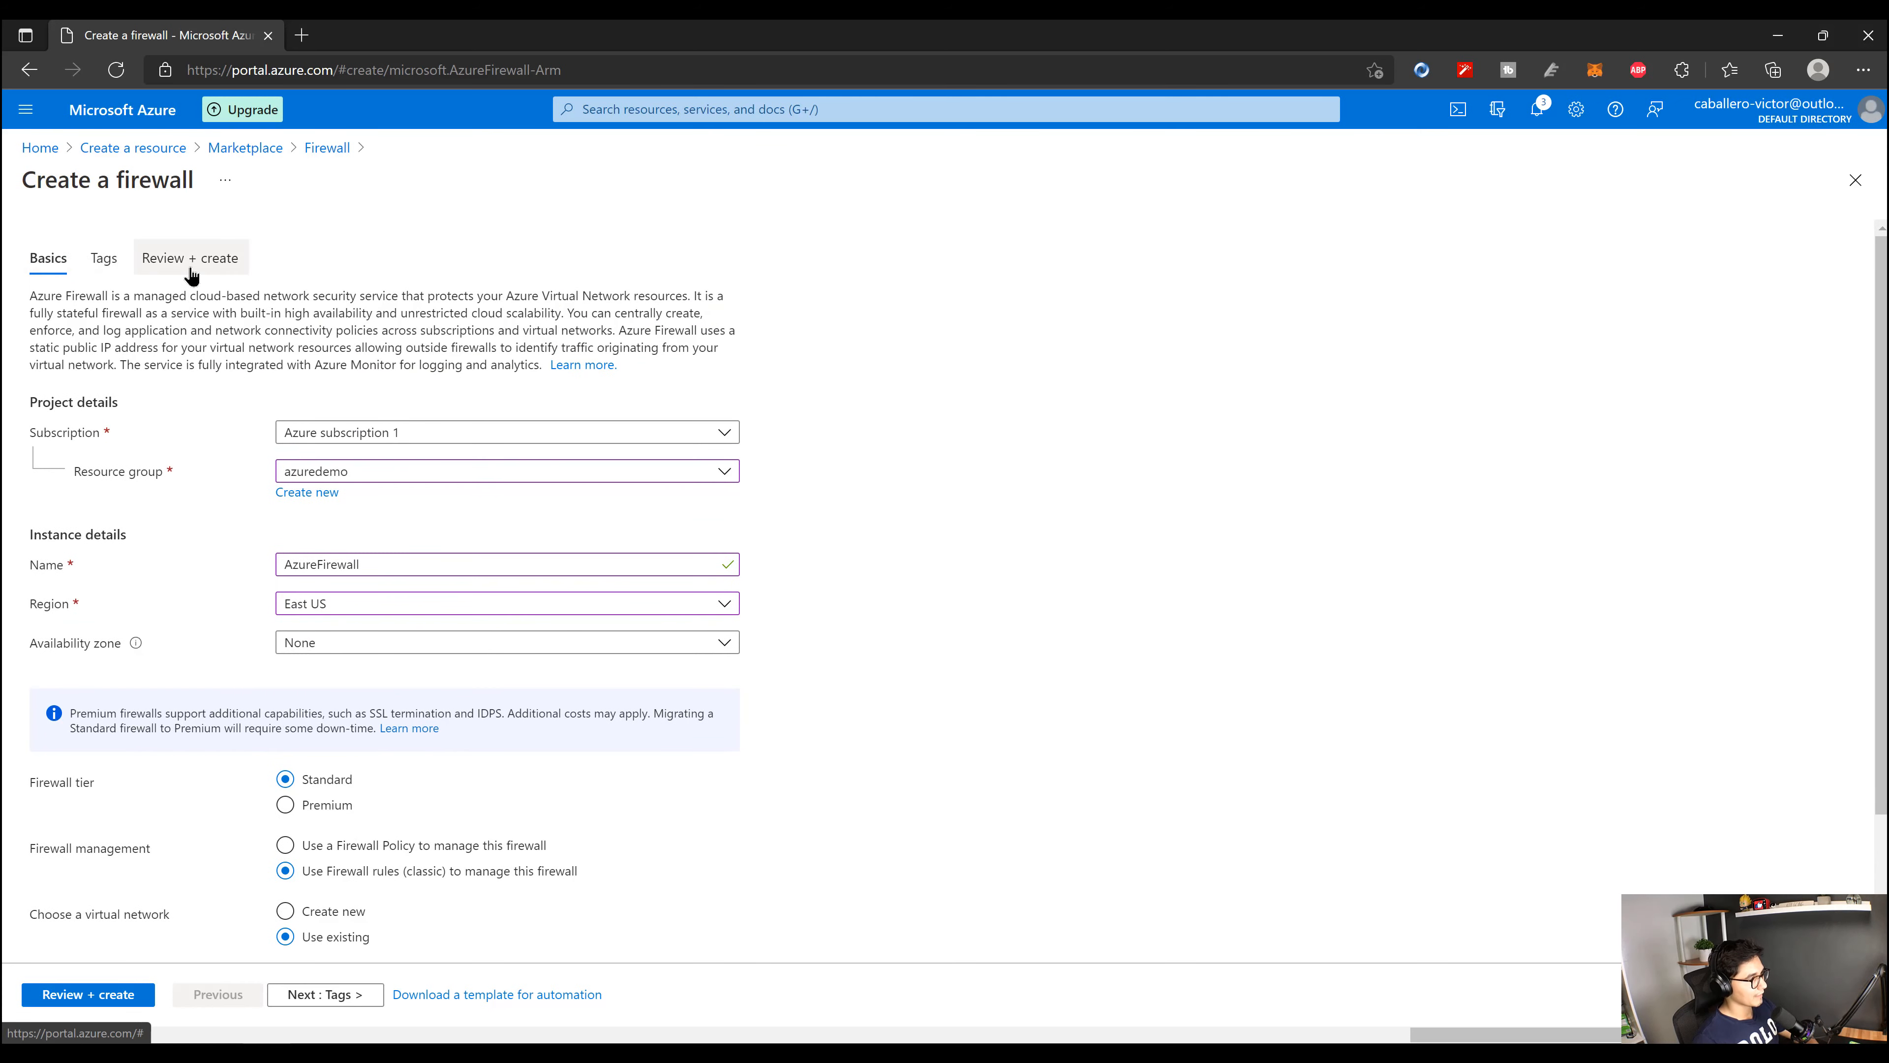
{"action": "left_click", "coordinate": [100, 997]}
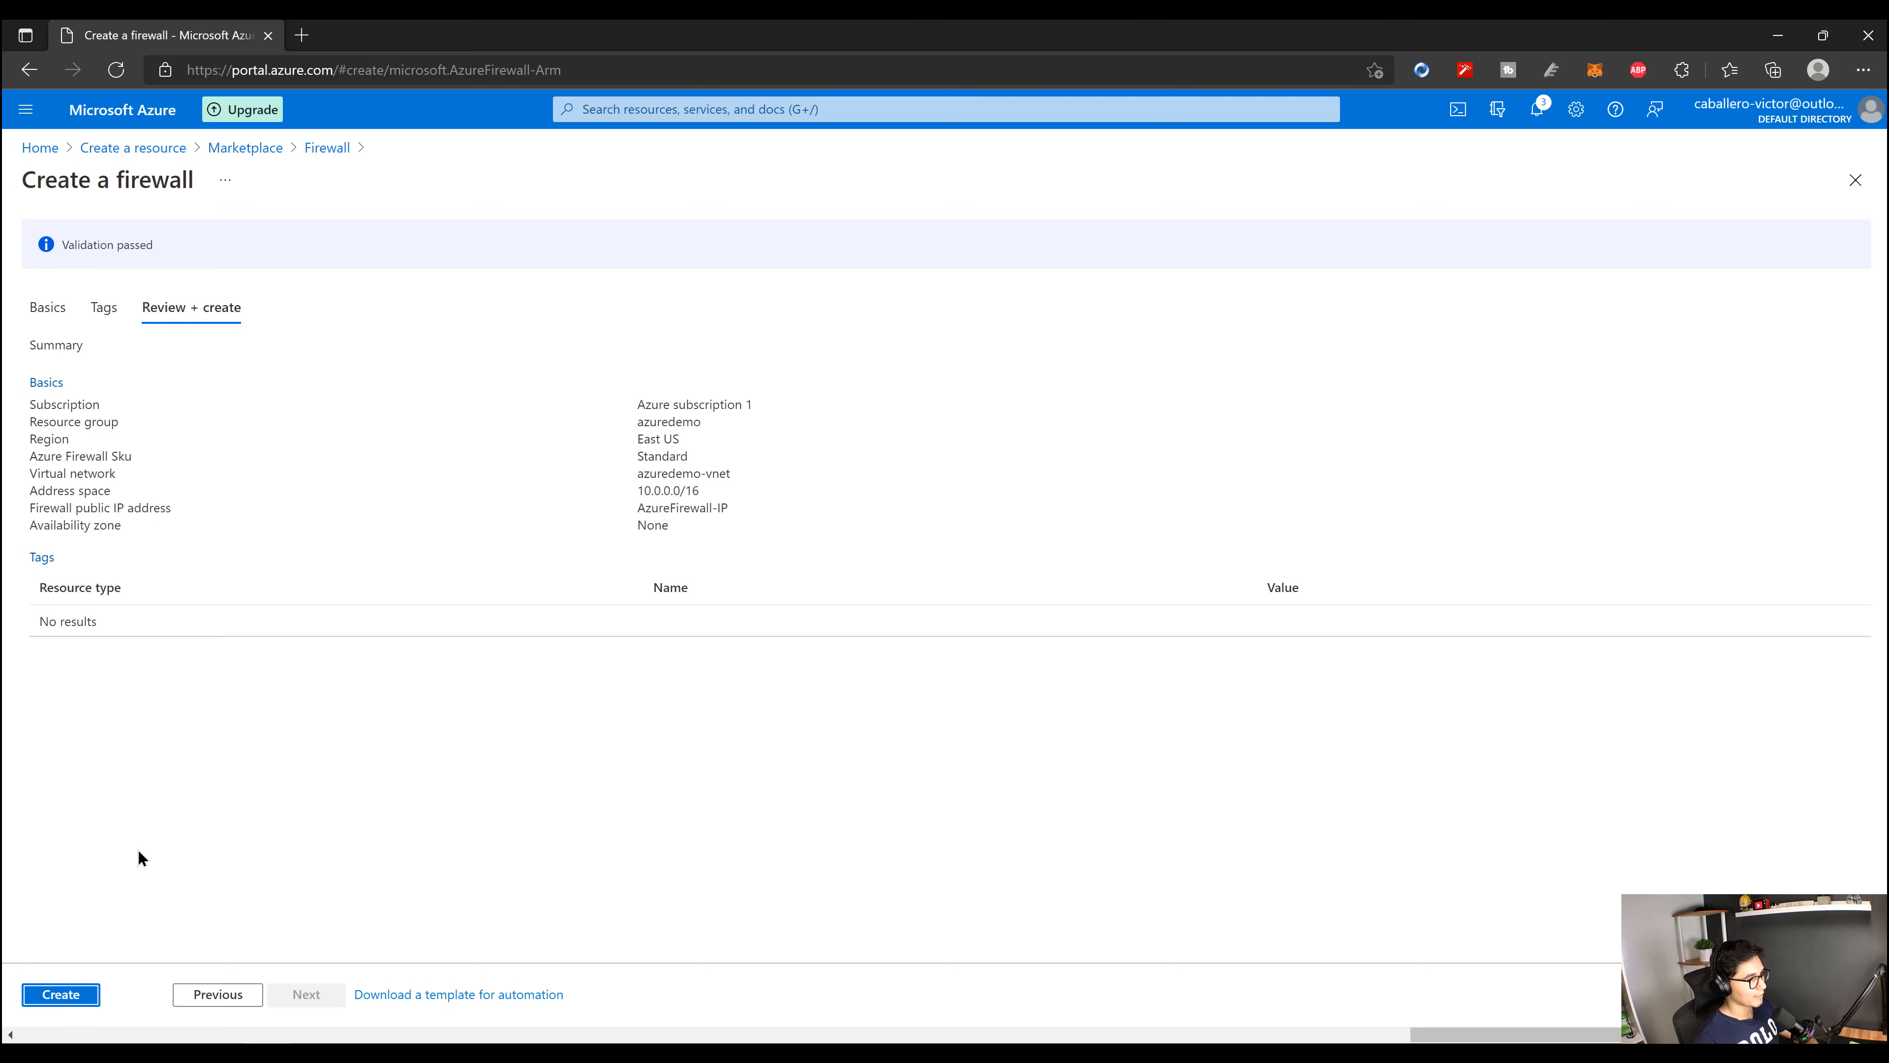
{"action": "left_click", "coordinate": [78, 993]}
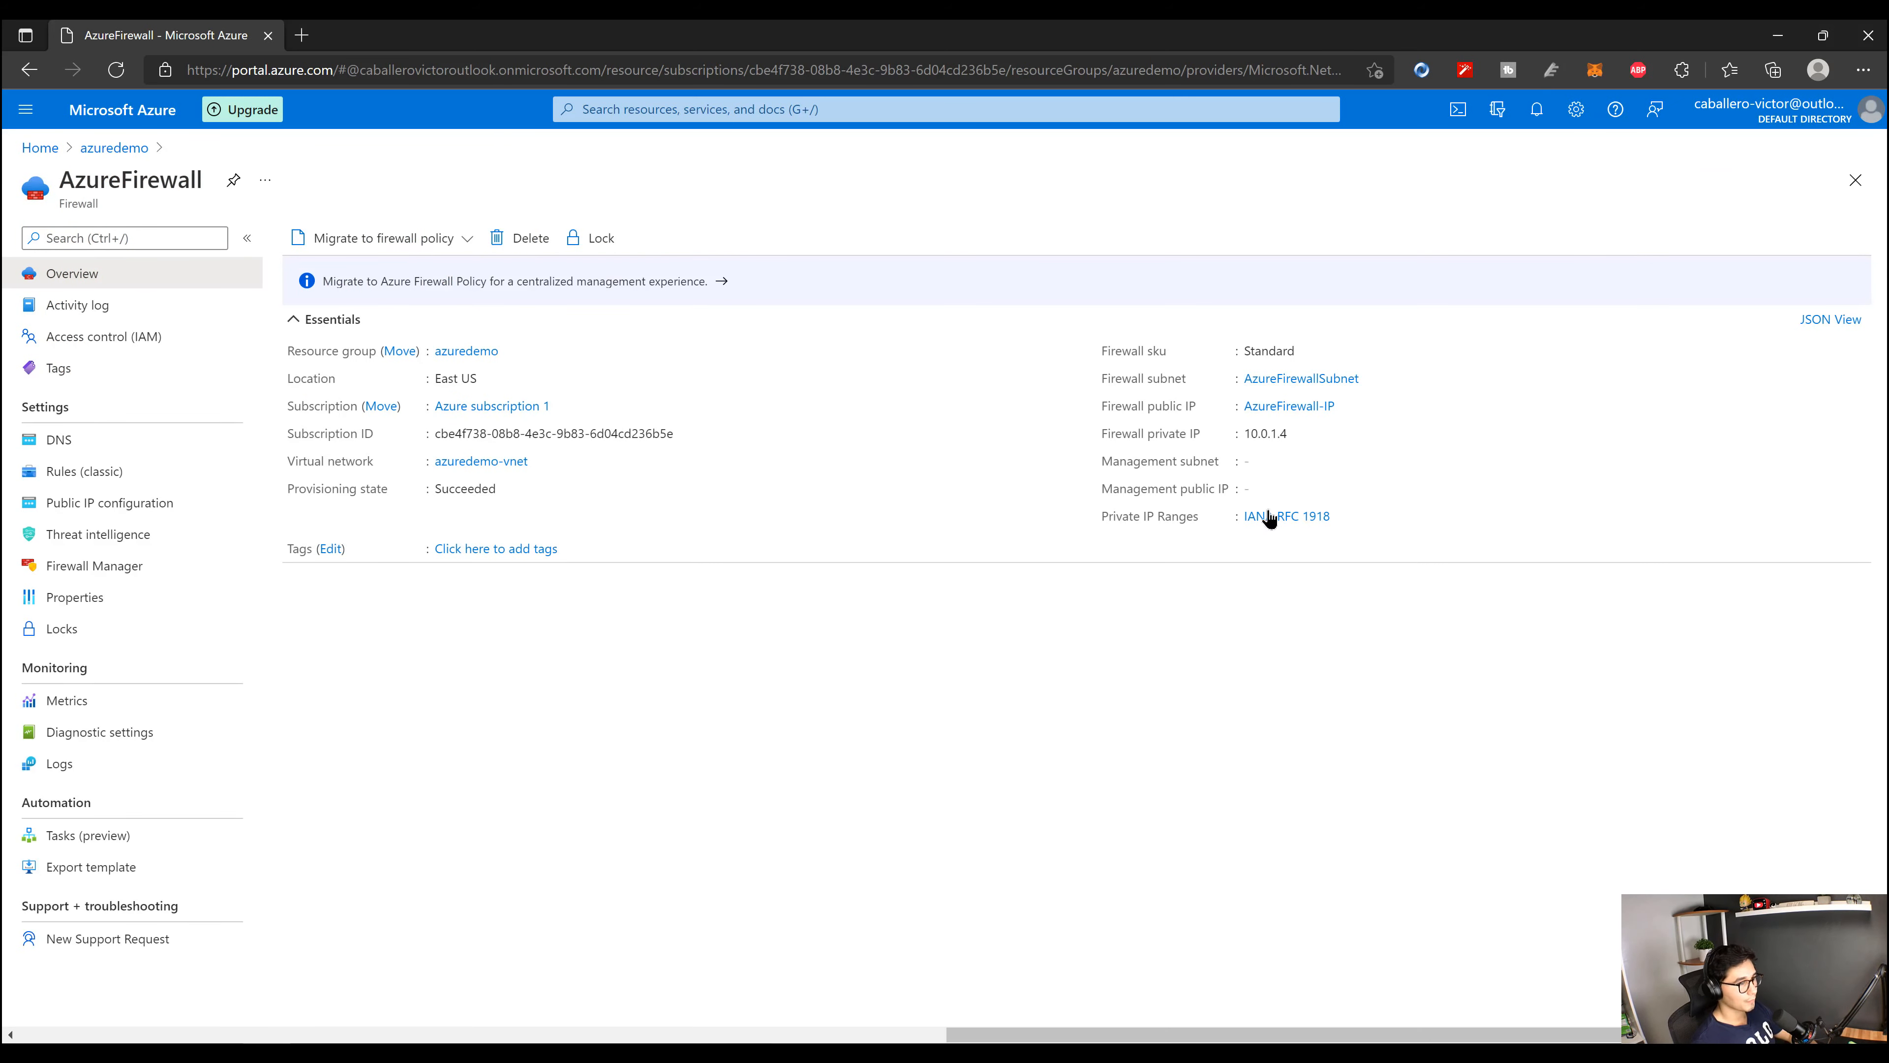
Step: Check the private IP address of AzureFirewall and return to the portal's home page
{"action": "left_click", "coordinate": [1299, 434]}
{"action": "left_click", "coordinate": [97, 104]}
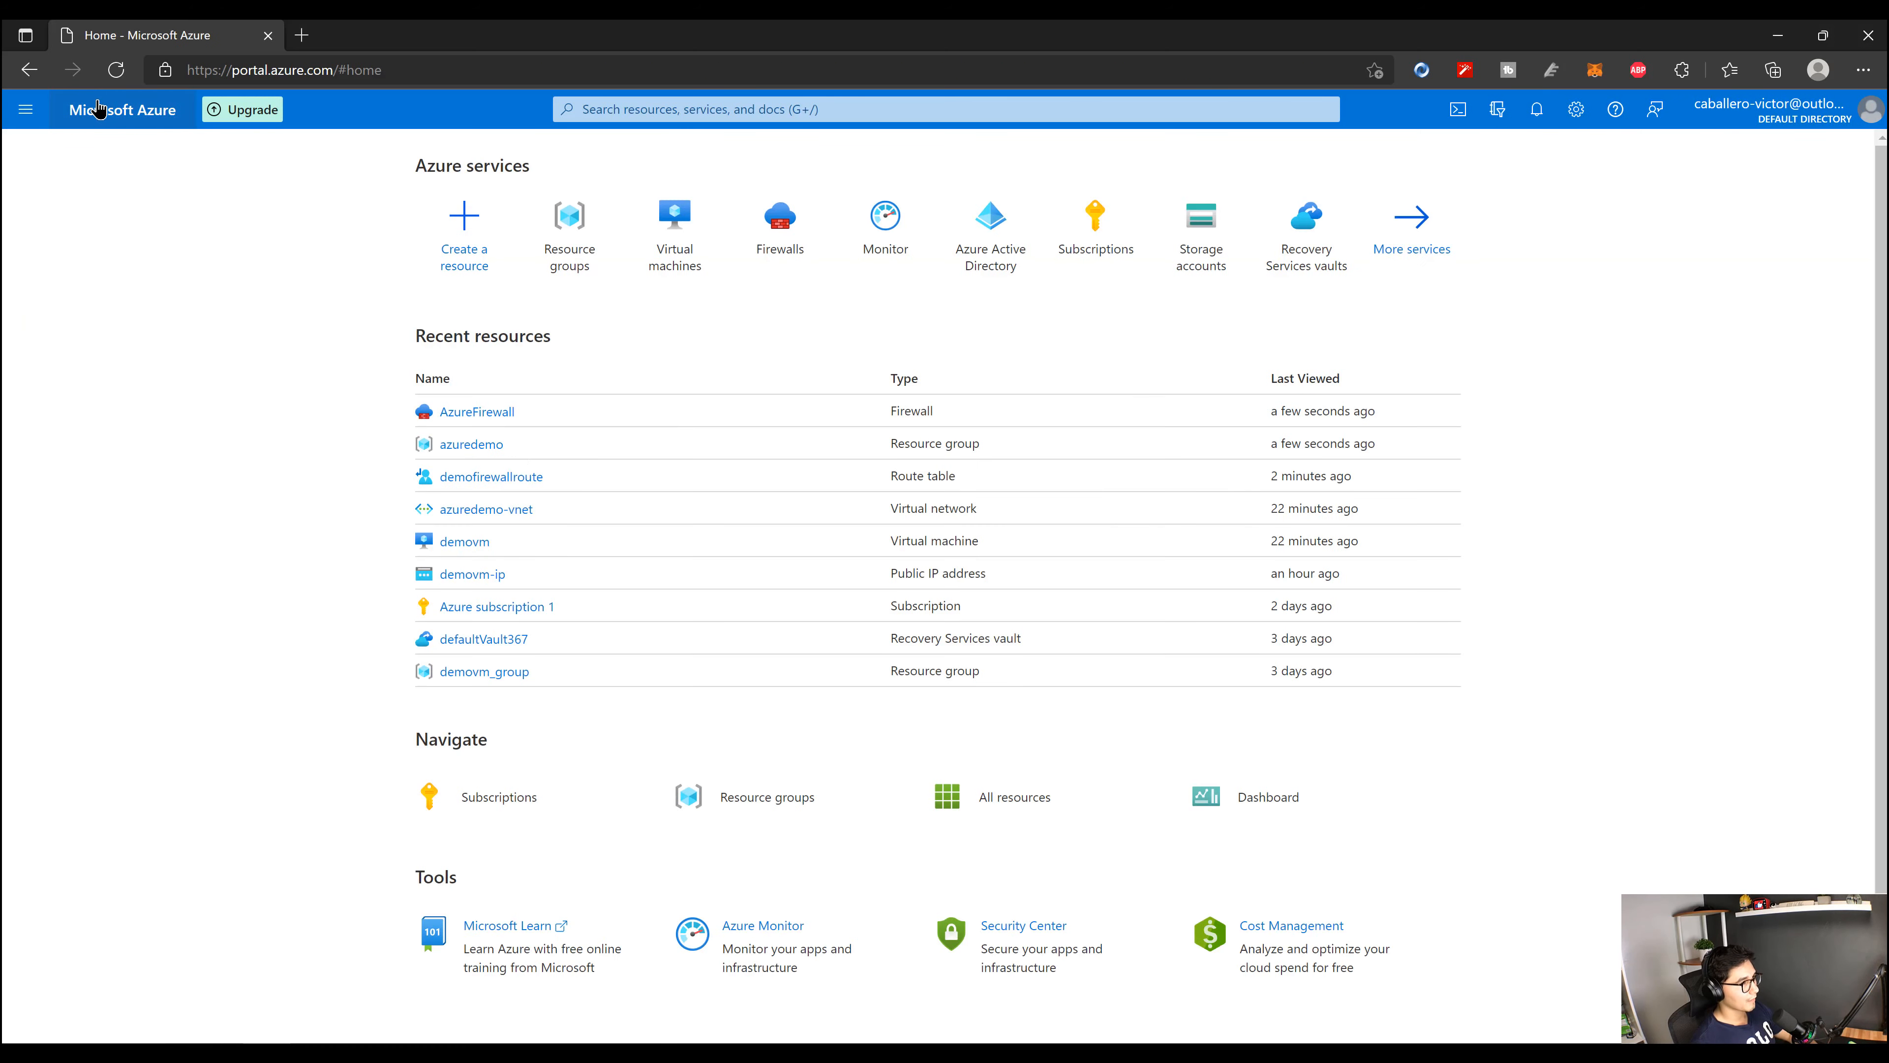
Step: Find Microsoft's Route table in the marketplace by searching for "route table" and start creating one
{"action": "left_click", "coordinate": [452, 251]}
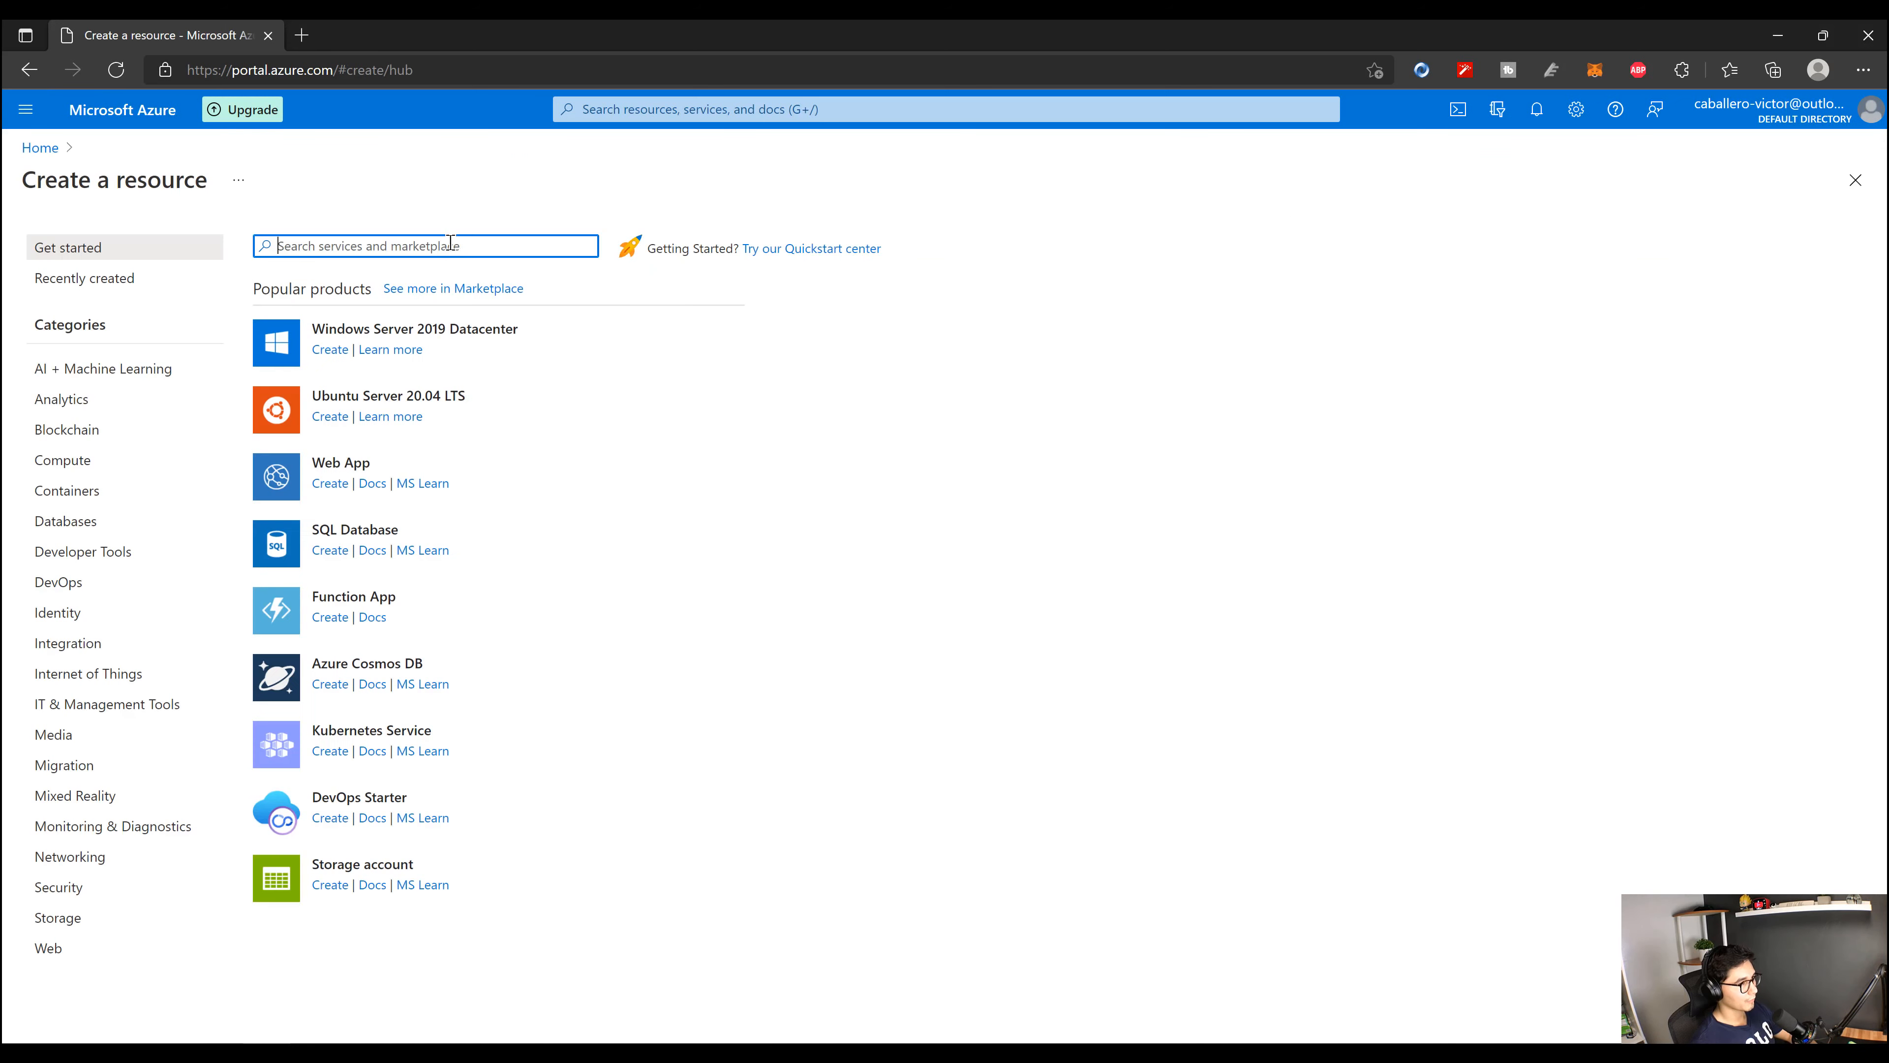
{"action": "type", "text": "rout"}
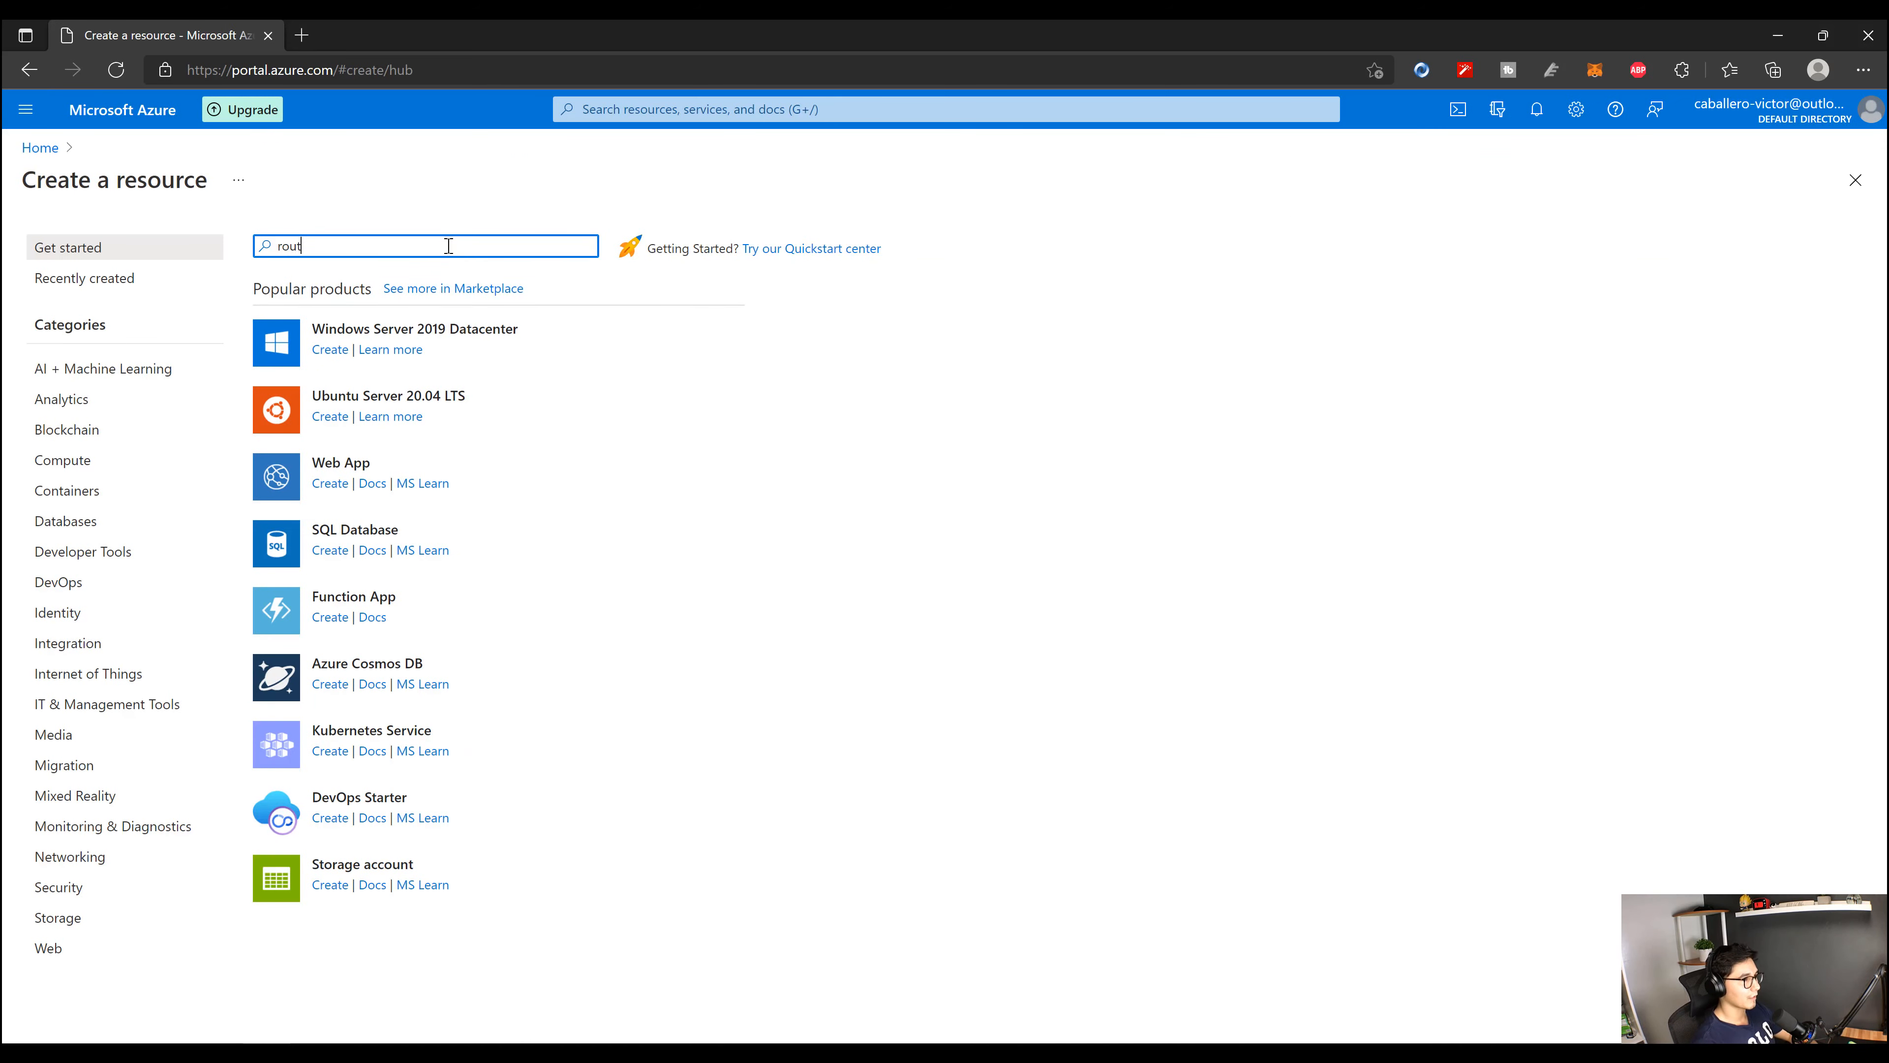
{"action": "type", "text": "e table"}
{"action": "key", "text": "Return"}
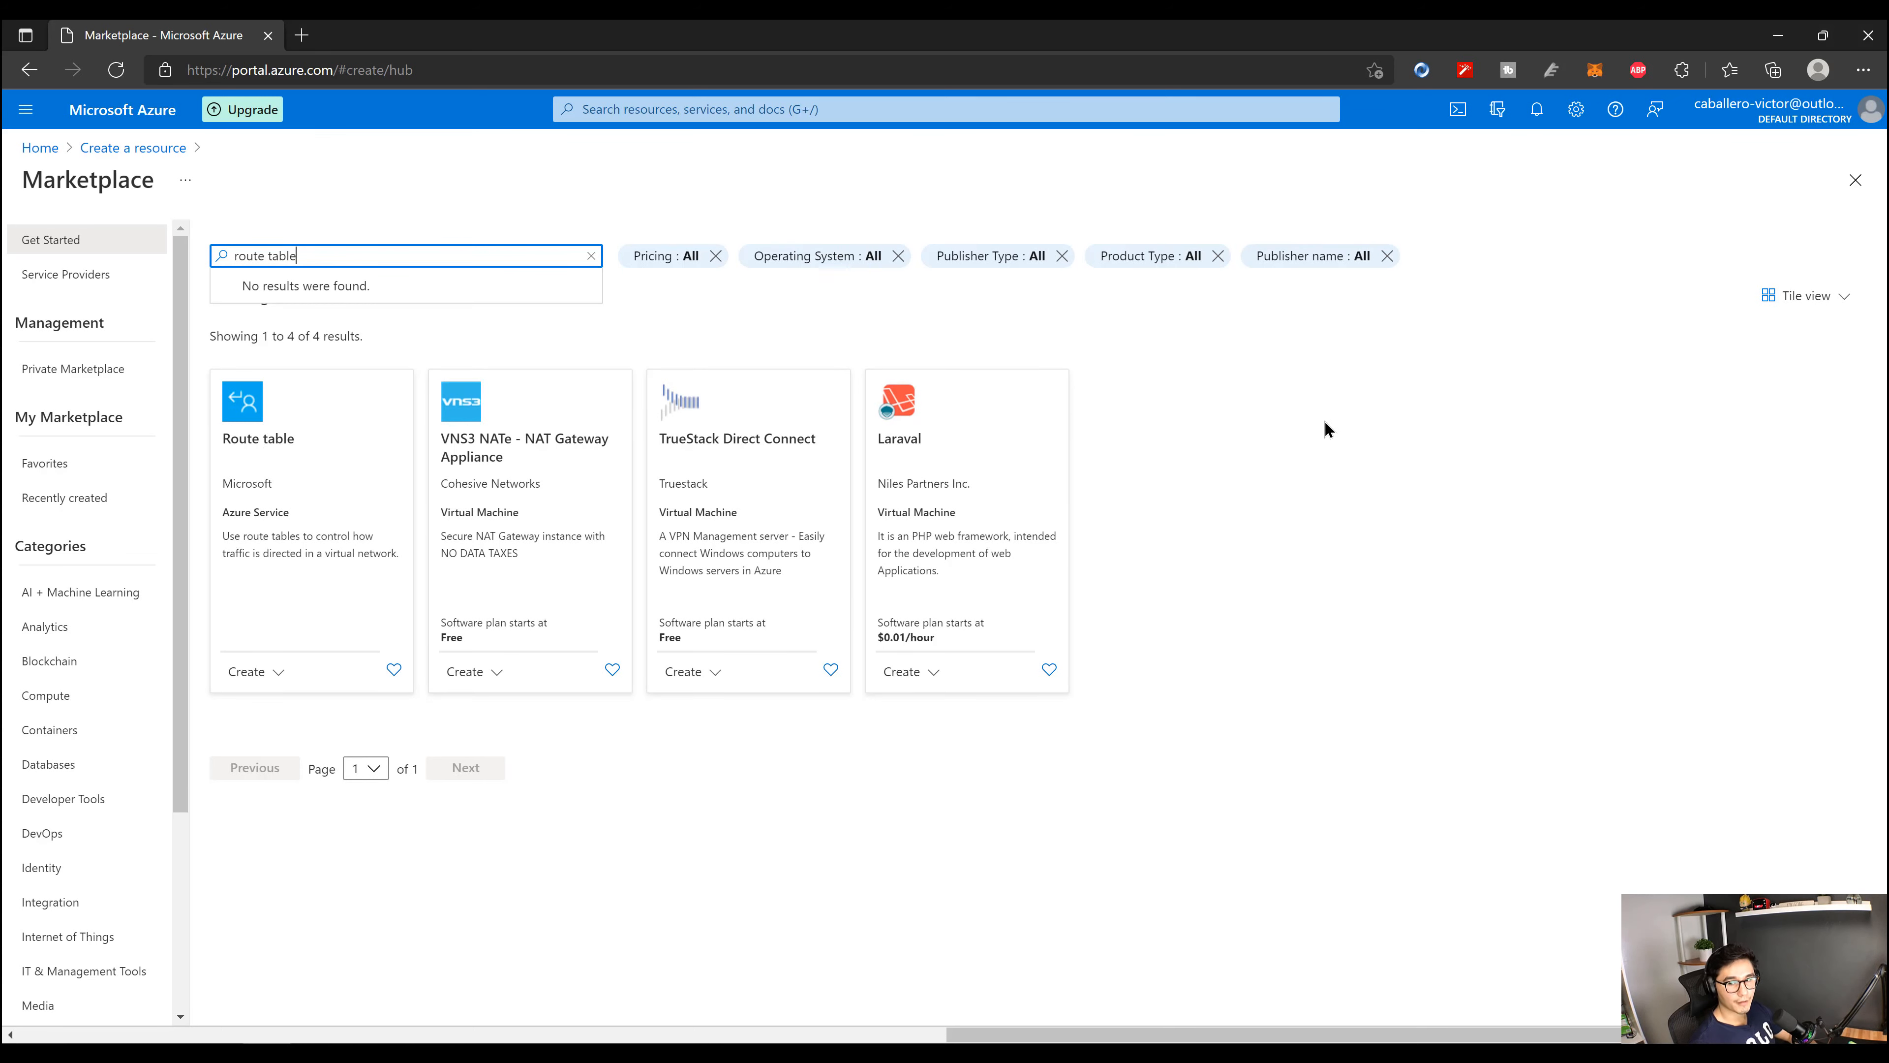
{"action": "left_click", "coordinate": [285, 445]}
{"action": "left_click", "coordinate": [285, 445]}
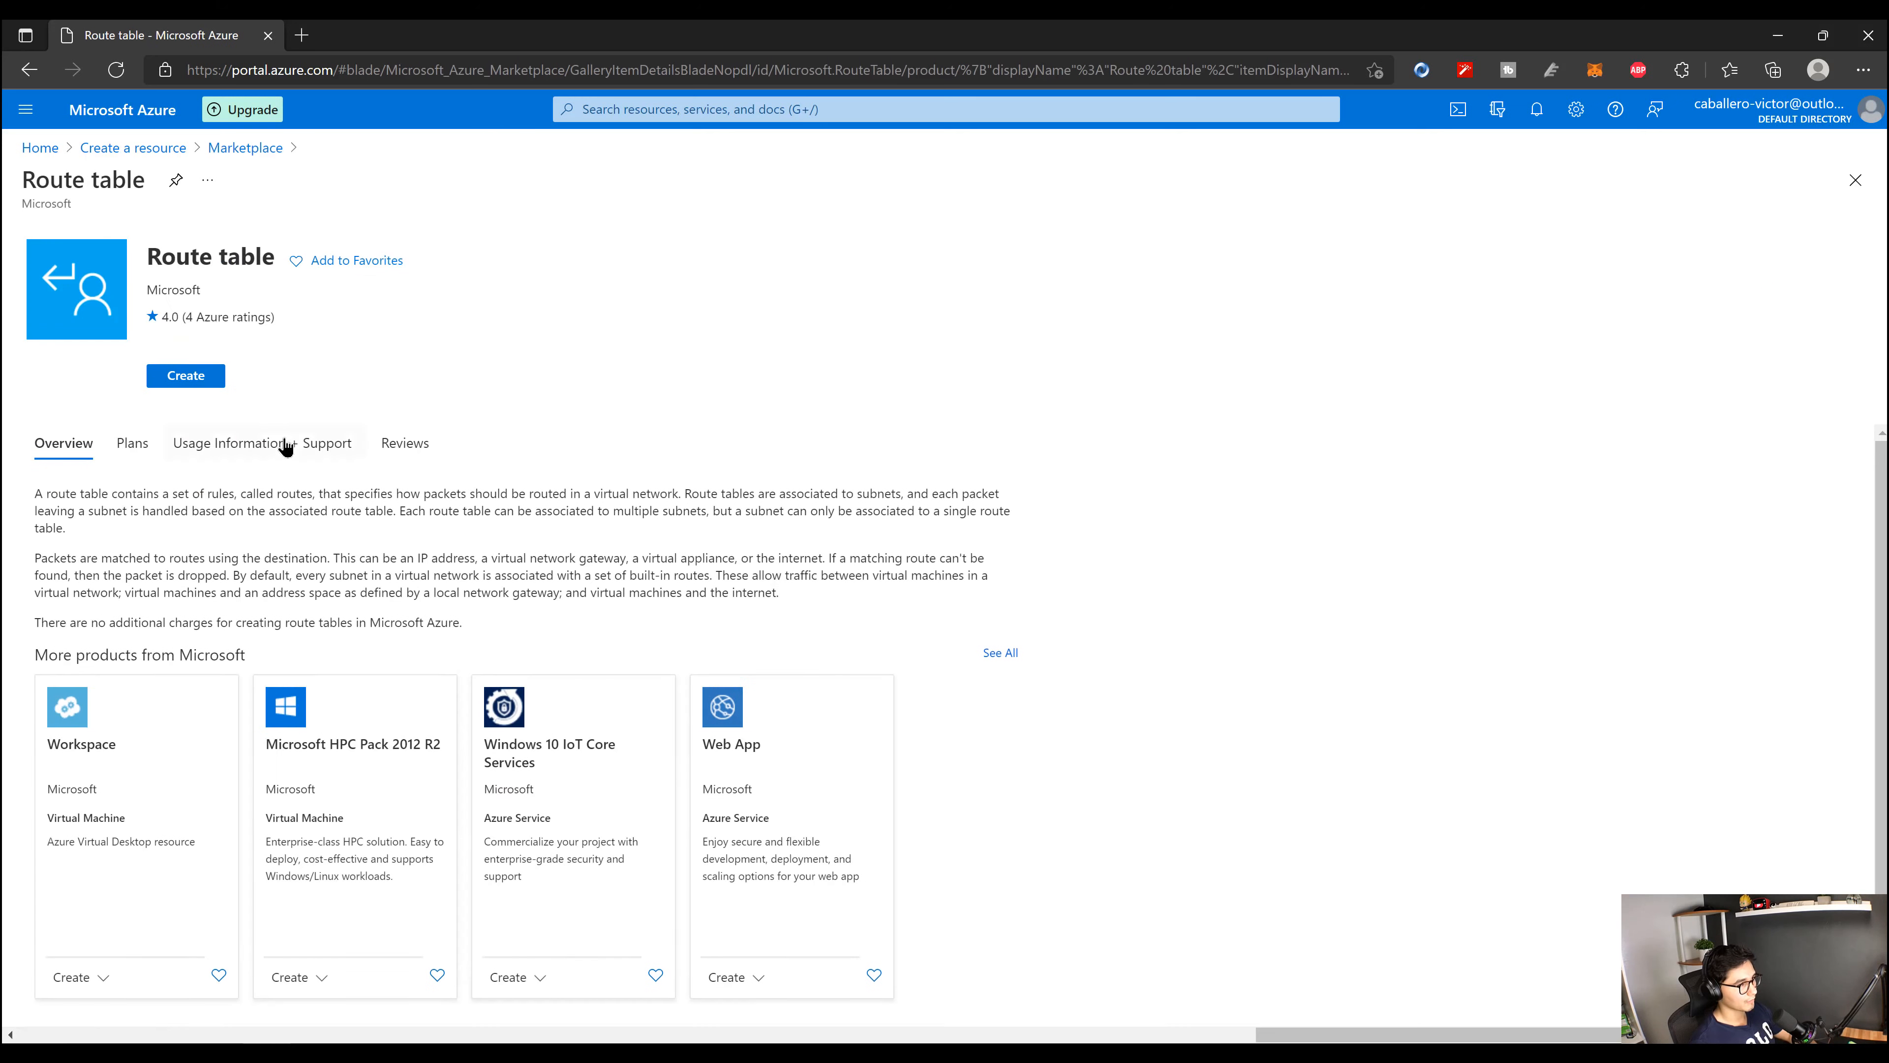
{"action": "left_click", "coordinate": [186, 374]}
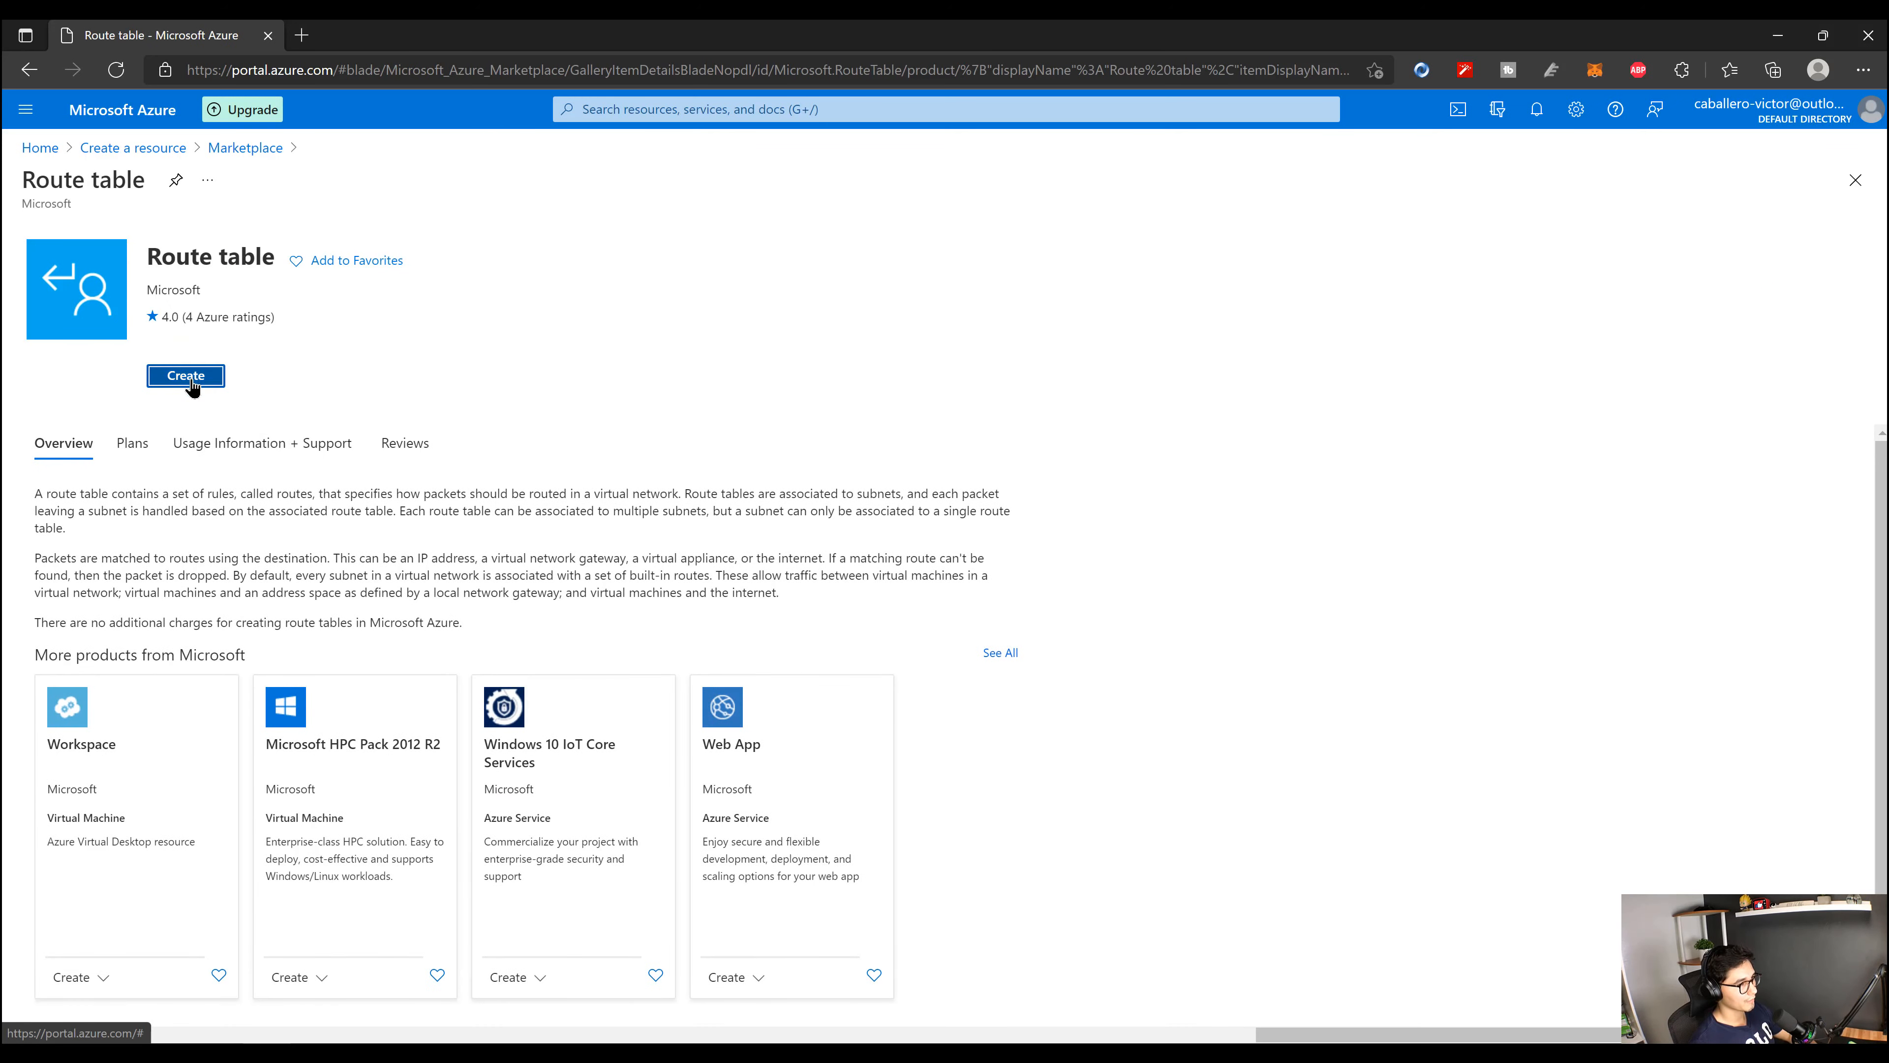
Step: Create the route table firewallroutetable in resource group azuredemo and region East US
{"action": "left_click", "coordinate": [404, 421]}
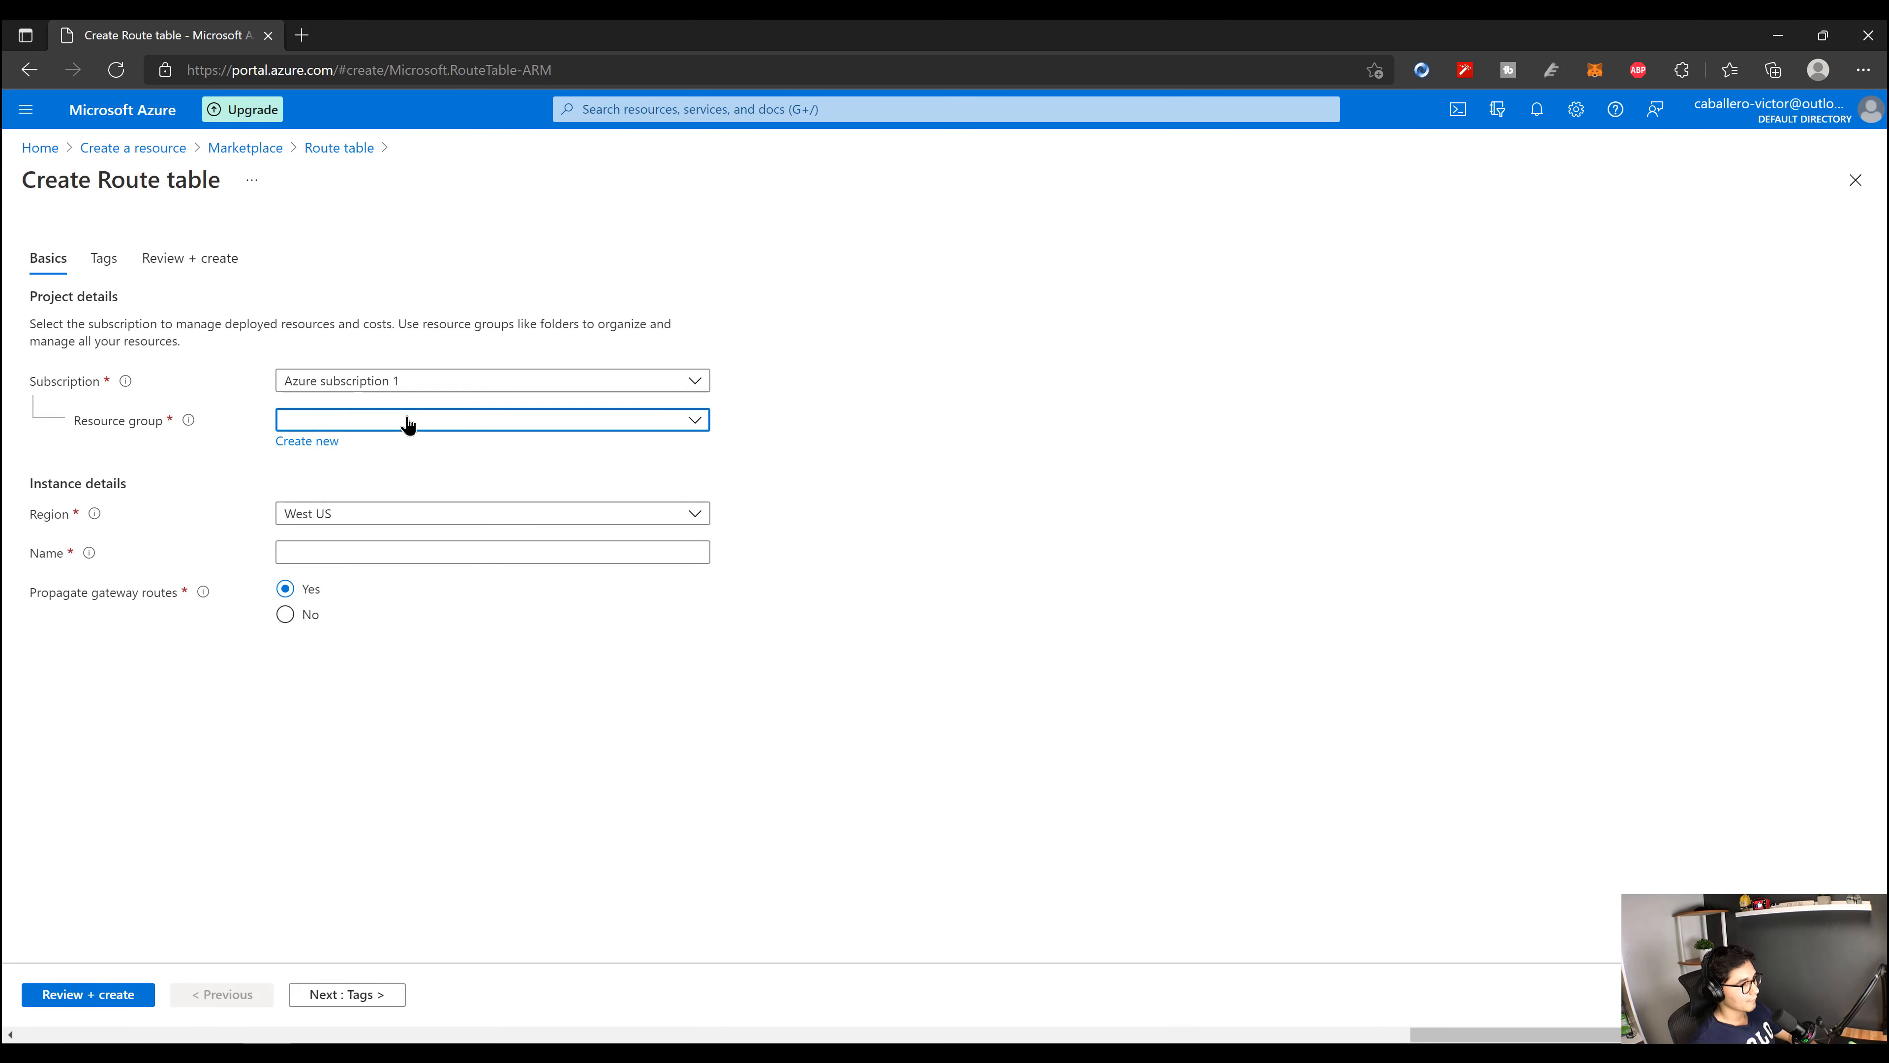
{"action": "left_click", "coordinate": [383, 487]}
{"action": "left_click", "coordinate": [367, 512]}
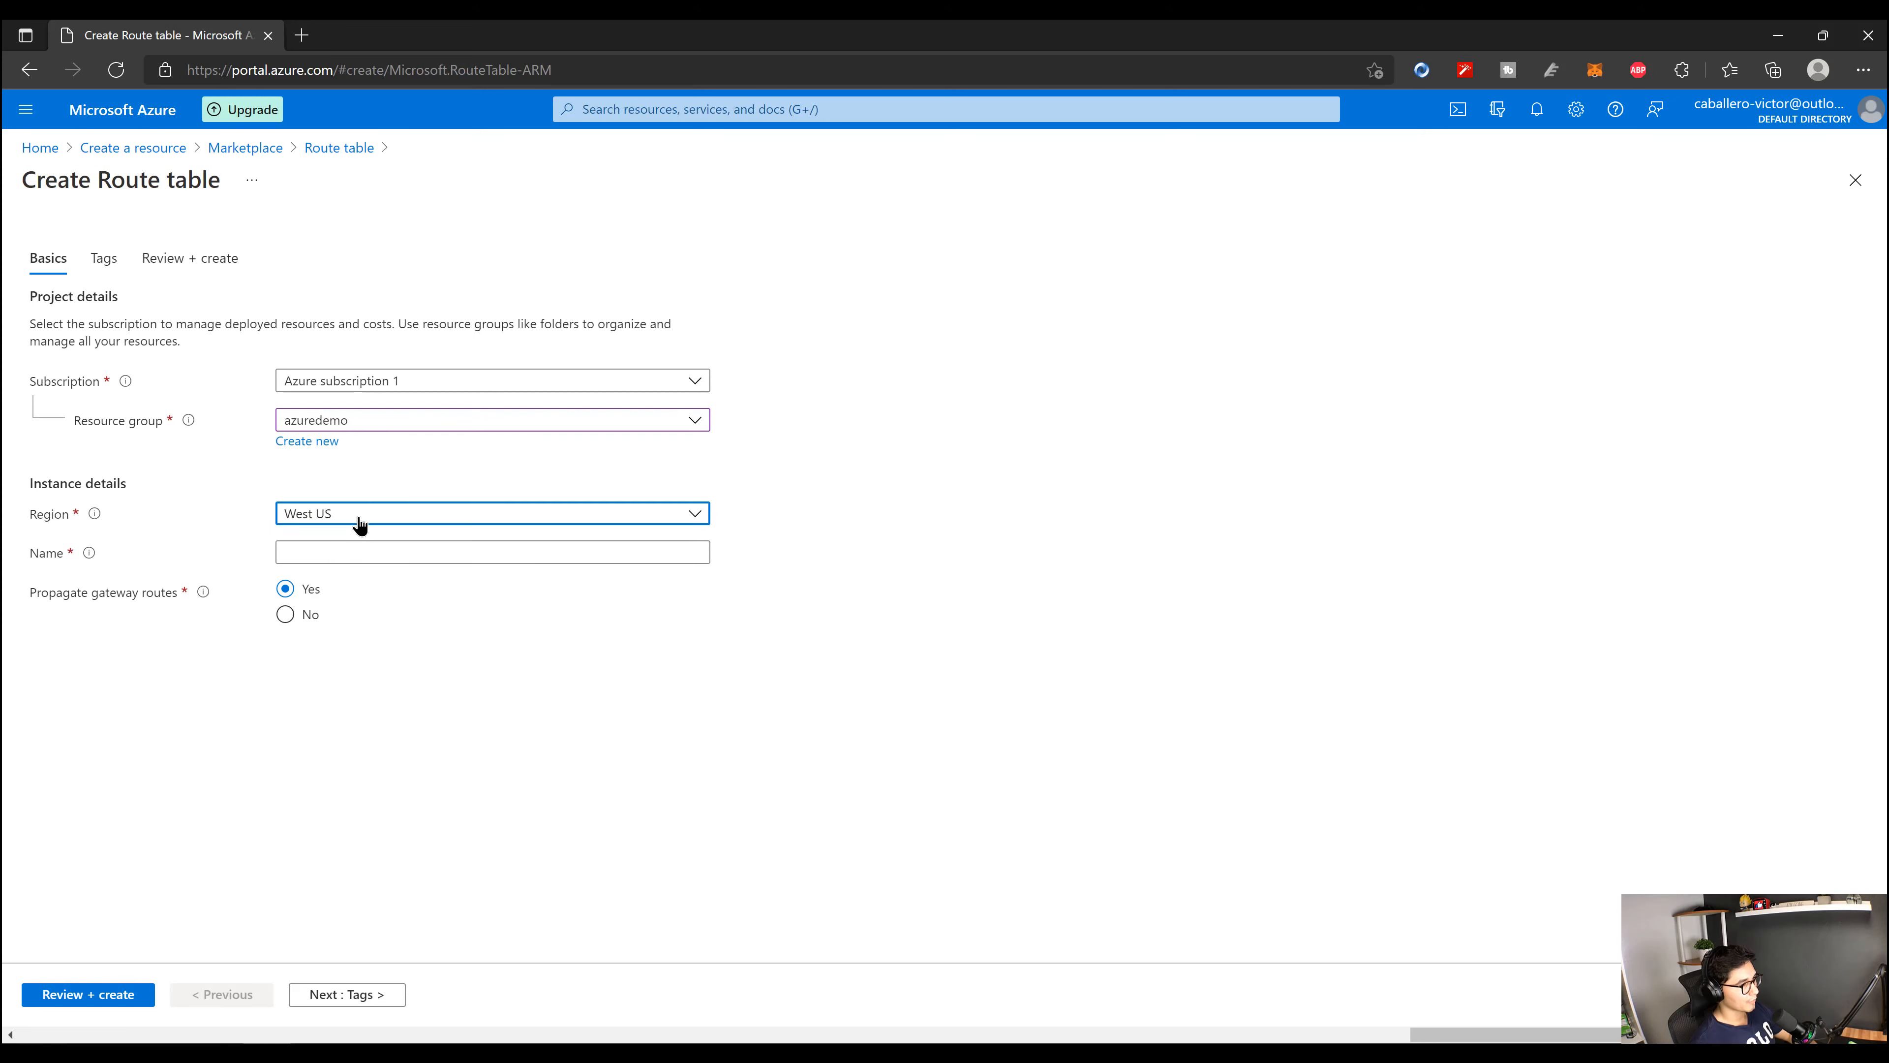
{"action": "scroll", "coordinate": [723, 698], "scroll_direction": "up", "scroll_amount": 10}
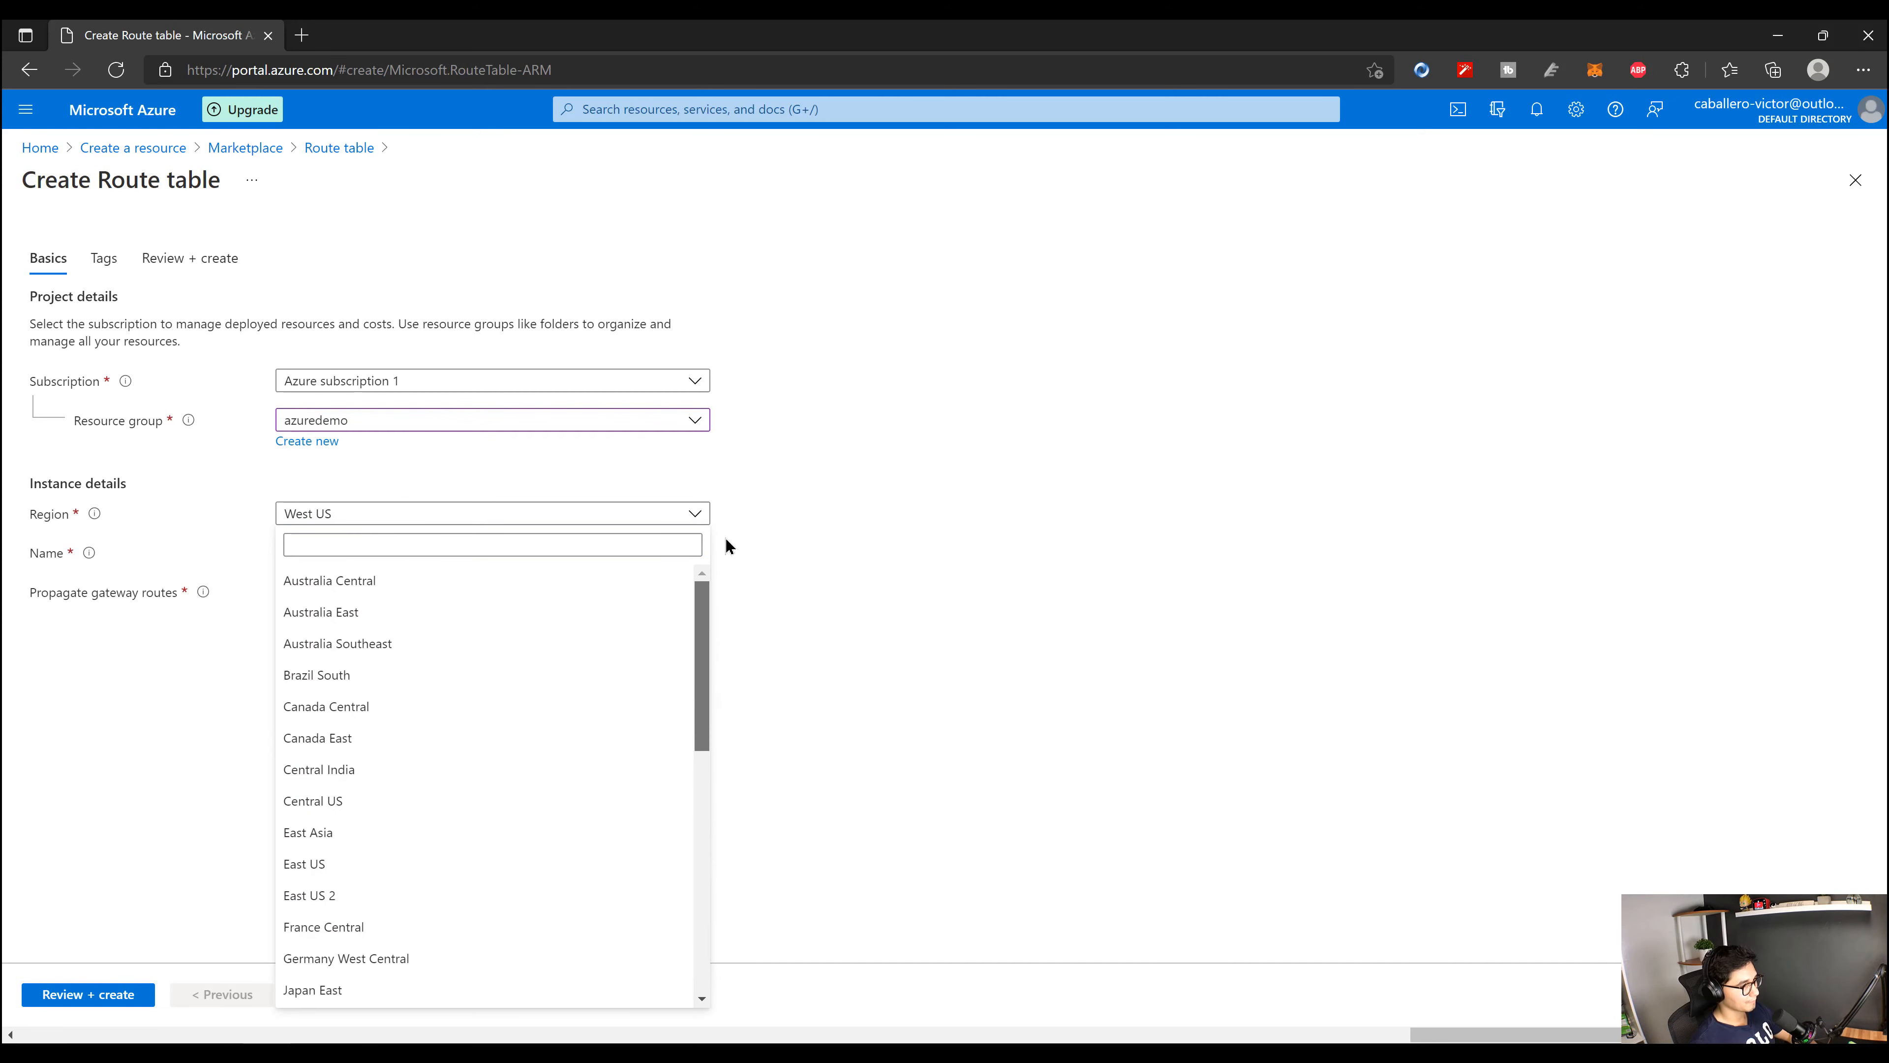
{"action": "left_click", "coordinate": [343, 864]}
{"action": "left_click", "coordinate": [379, 550]}
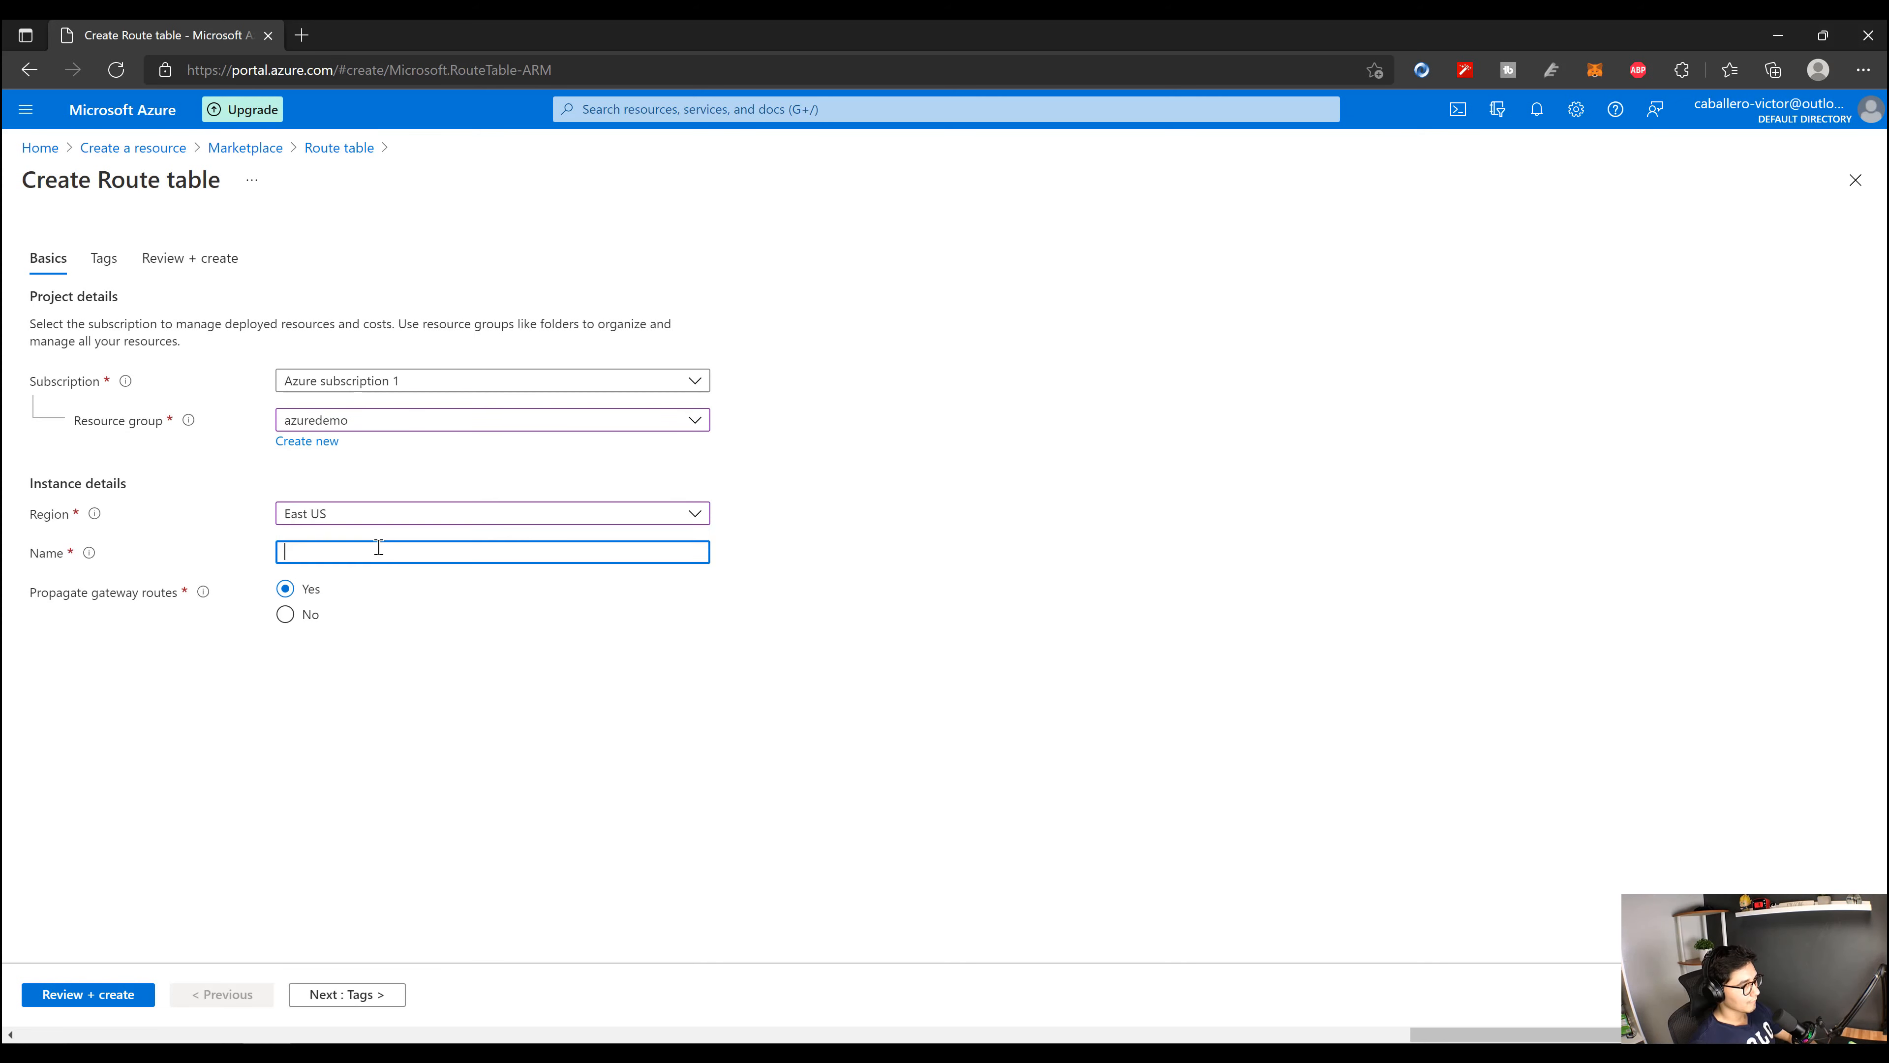
{"action": "type", "text": "firew"}
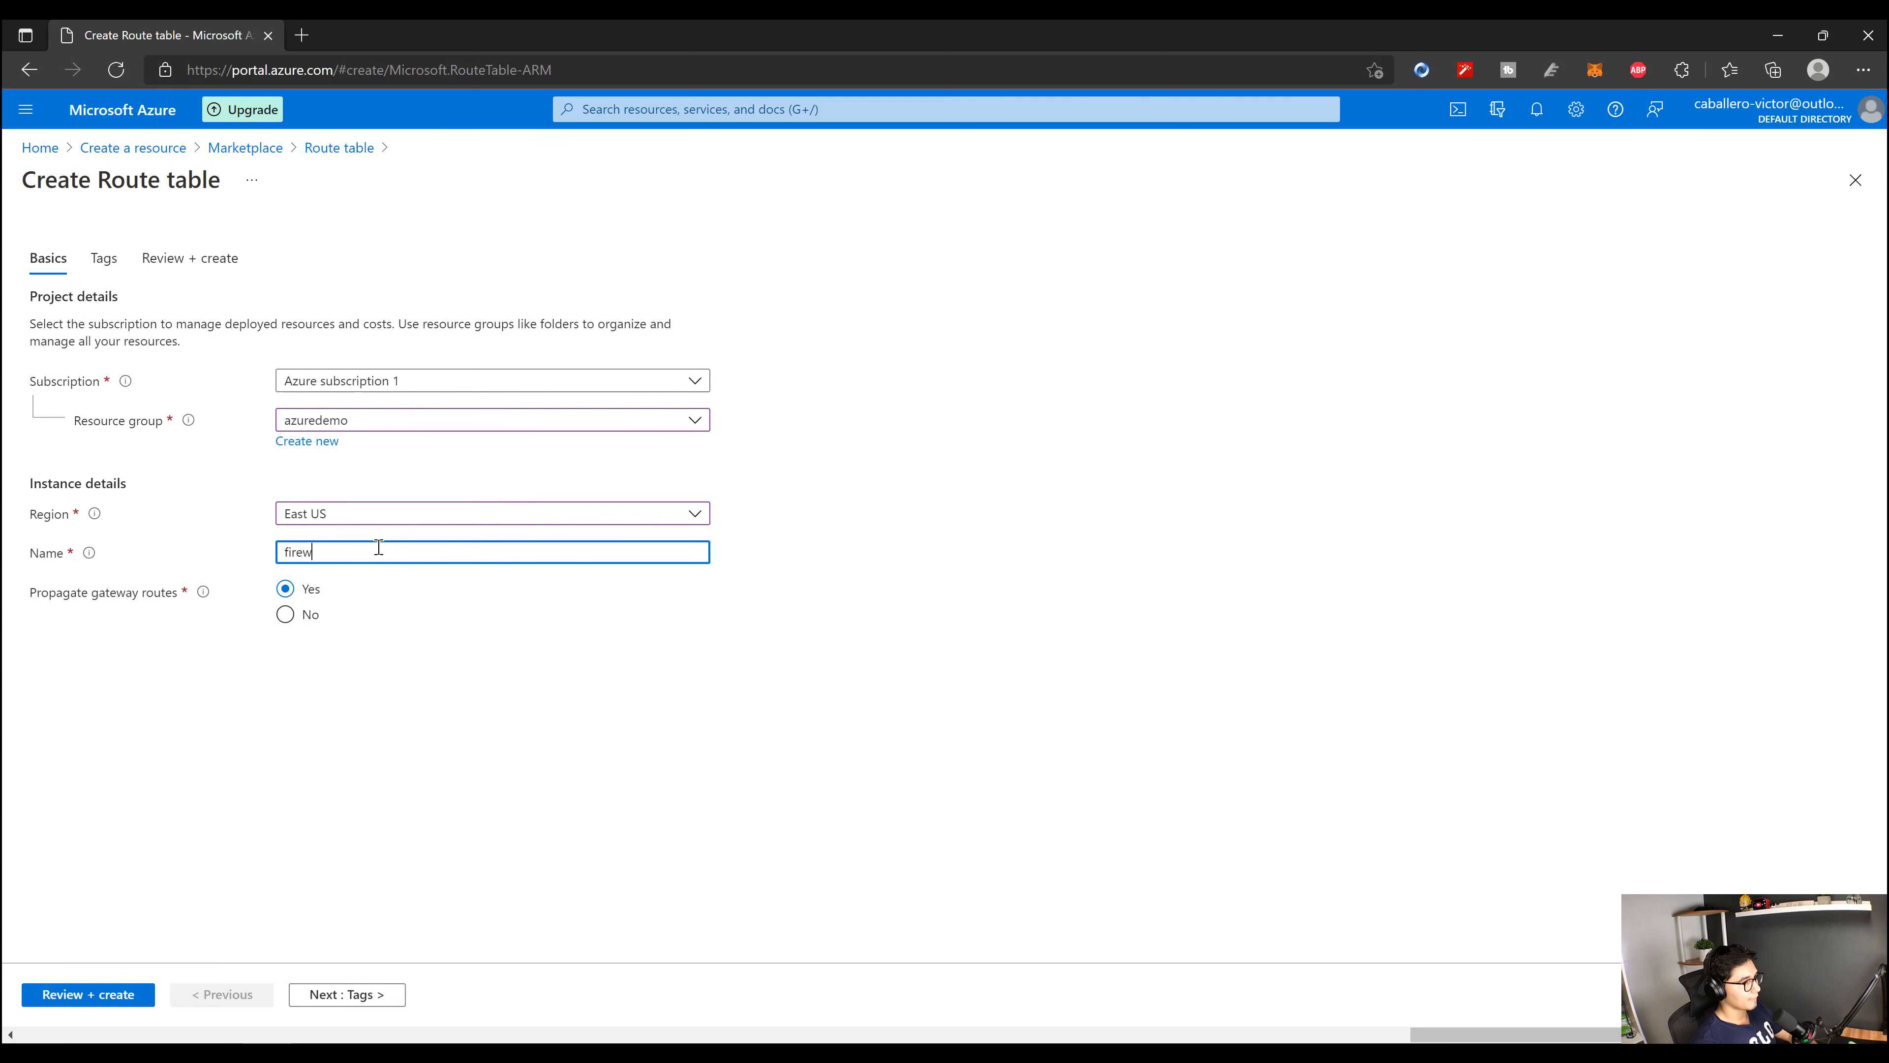
{"action": "type", "text": "allroutetable"}
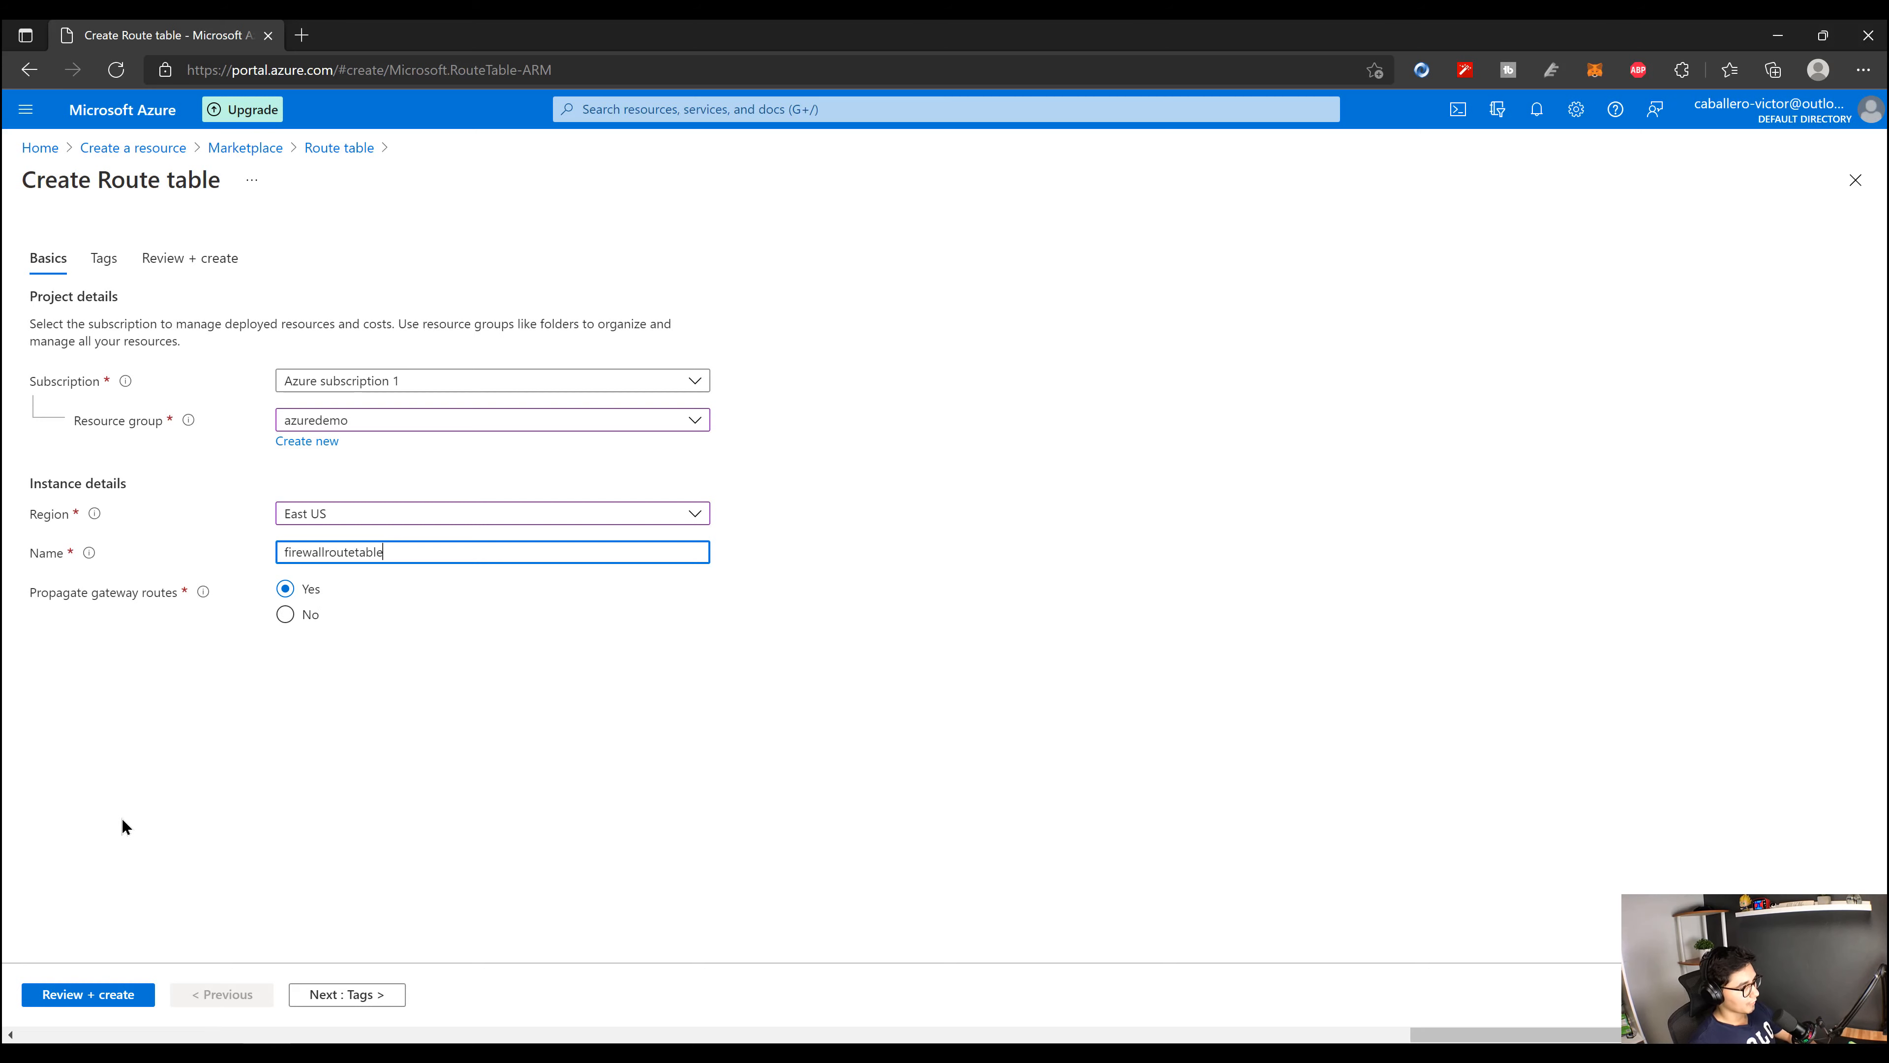
{"action": "left_click", "coordinate": [65, 995]}
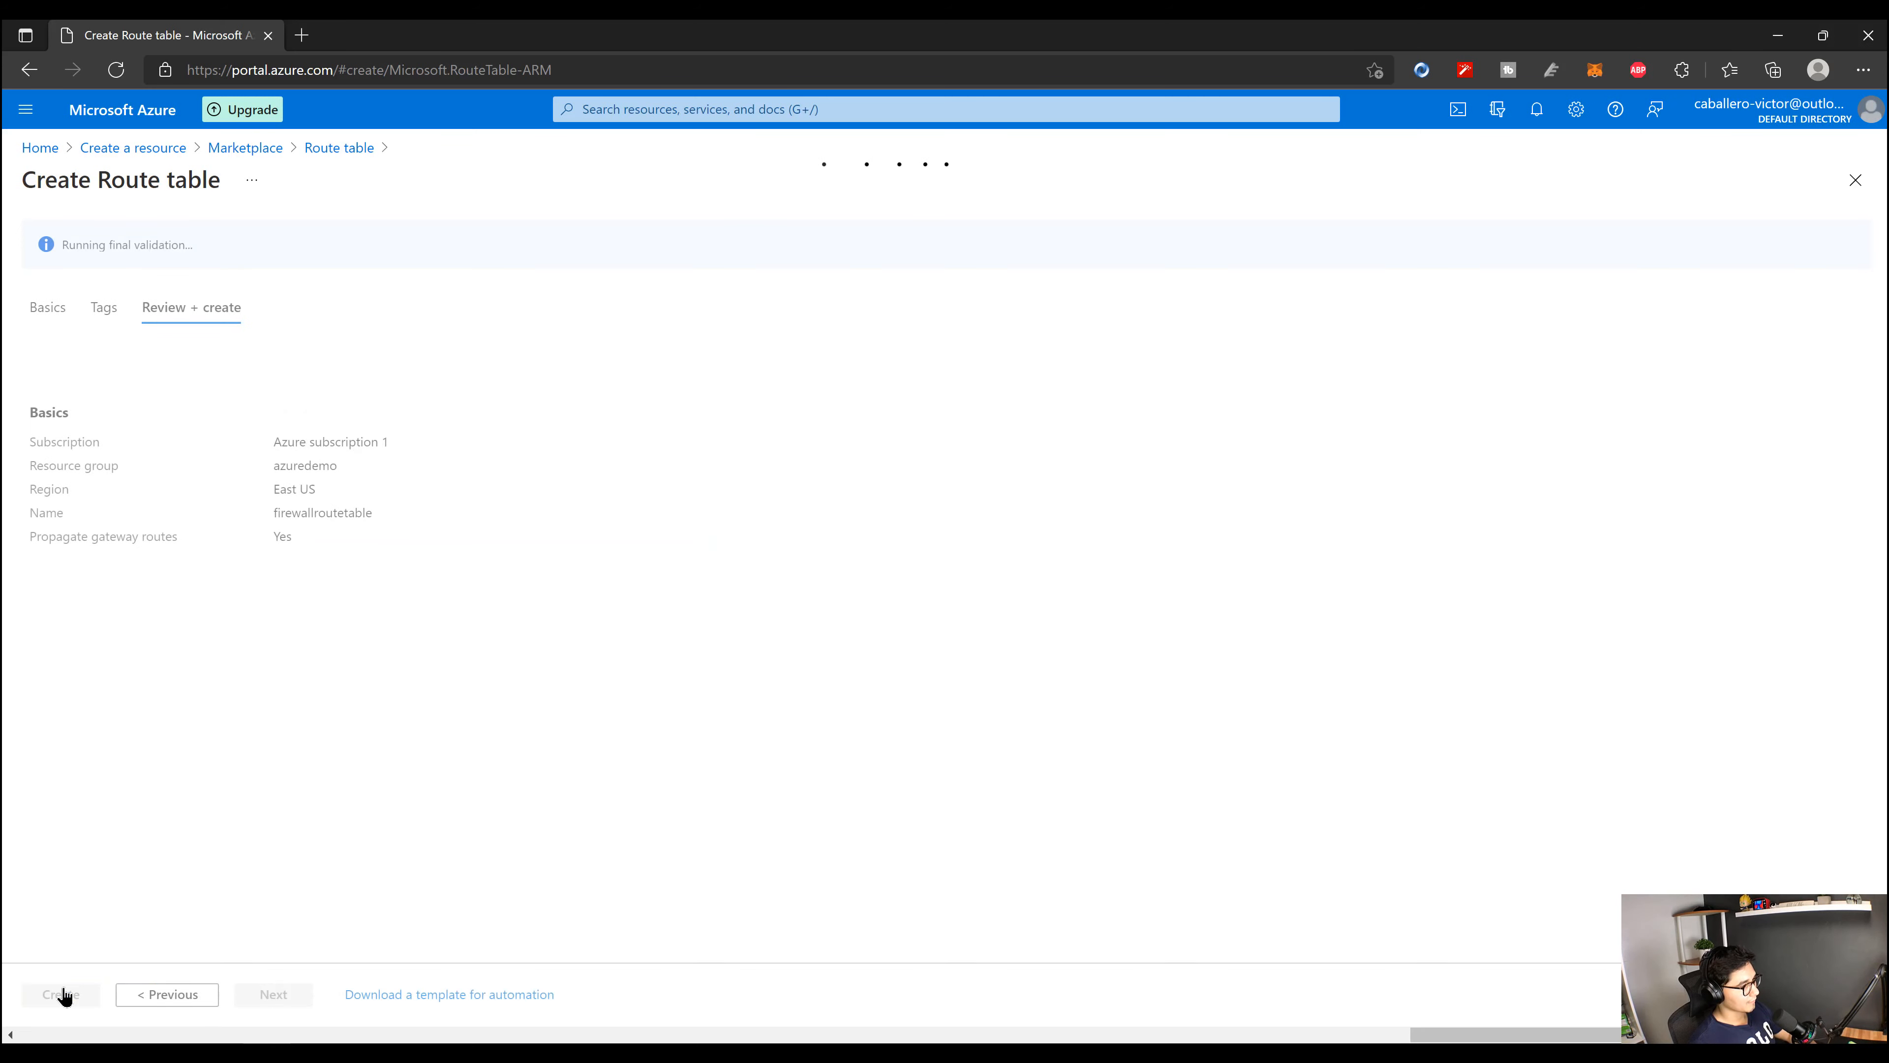
{"action": "left_click", "coordinate": [70, 995]}
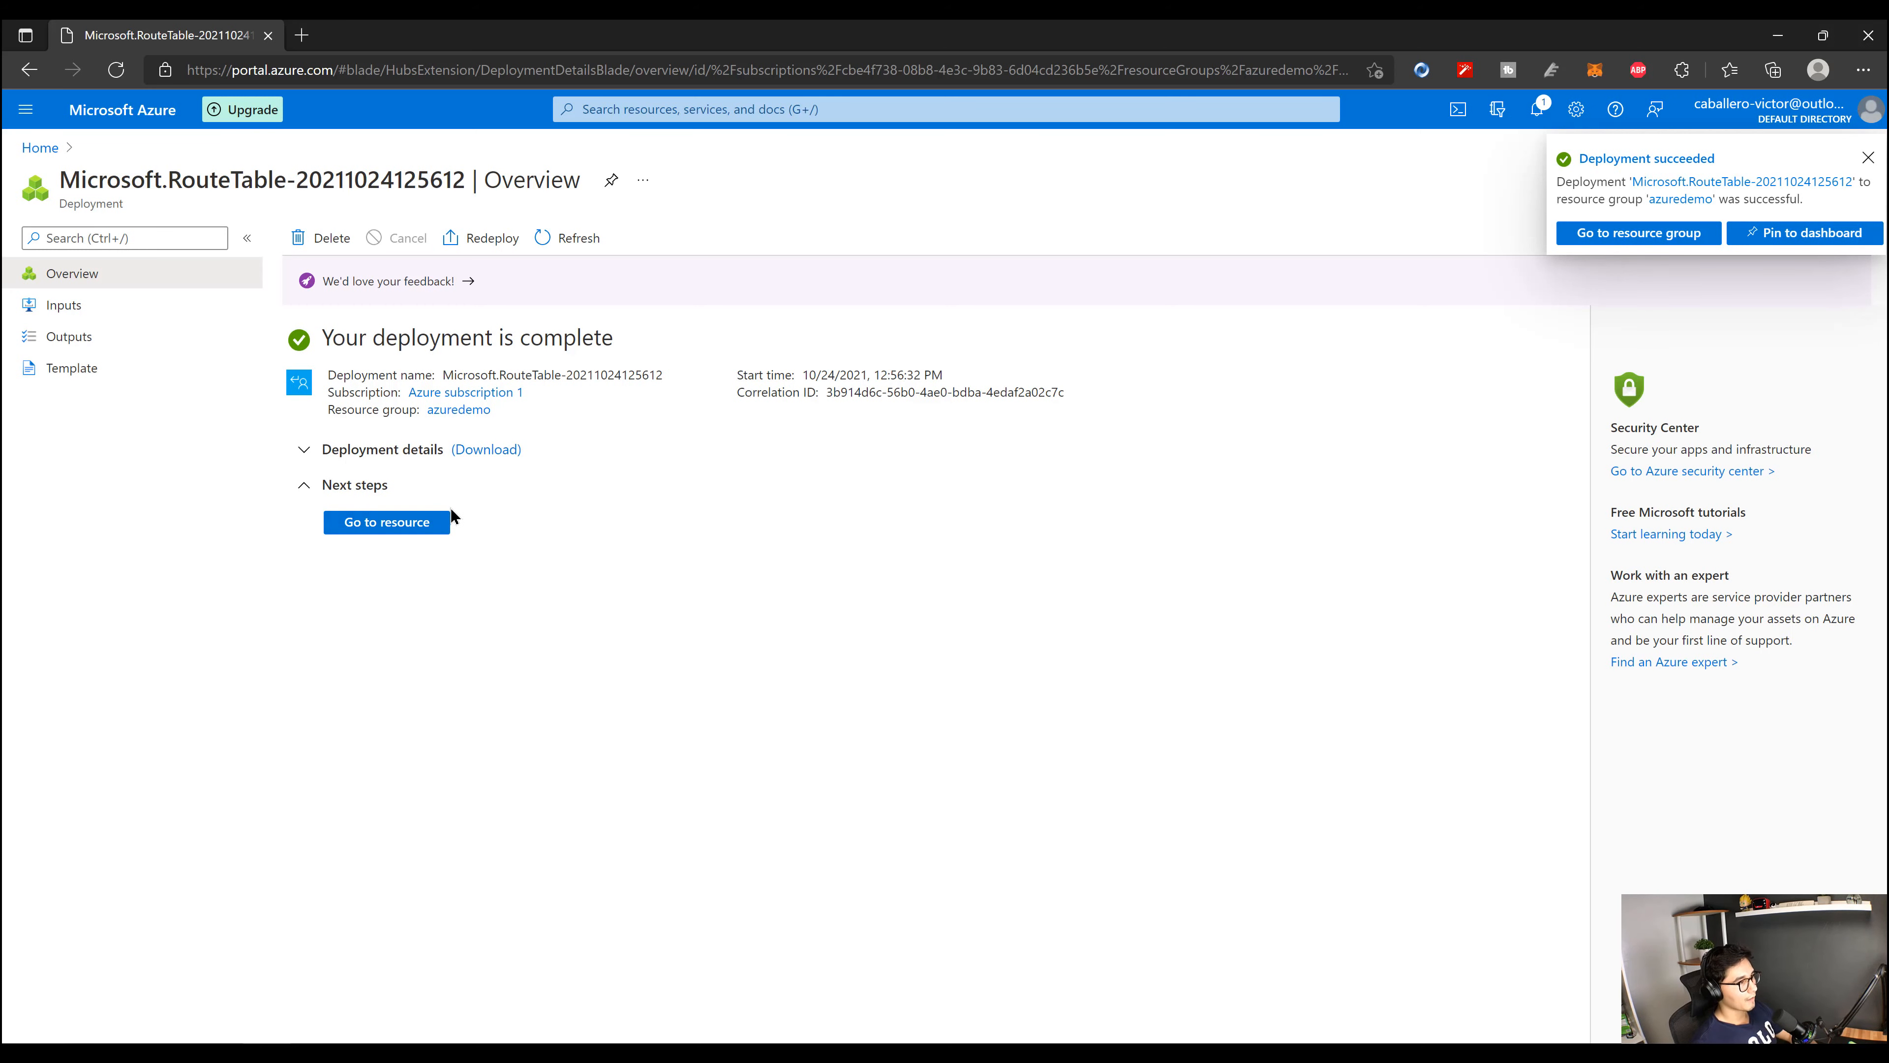
Step: In firewallroutetable, start a new route named firewallroute with the address prefix 0.0.0.0/0
{"action": "left_click", "coordinate": [414, 527]}
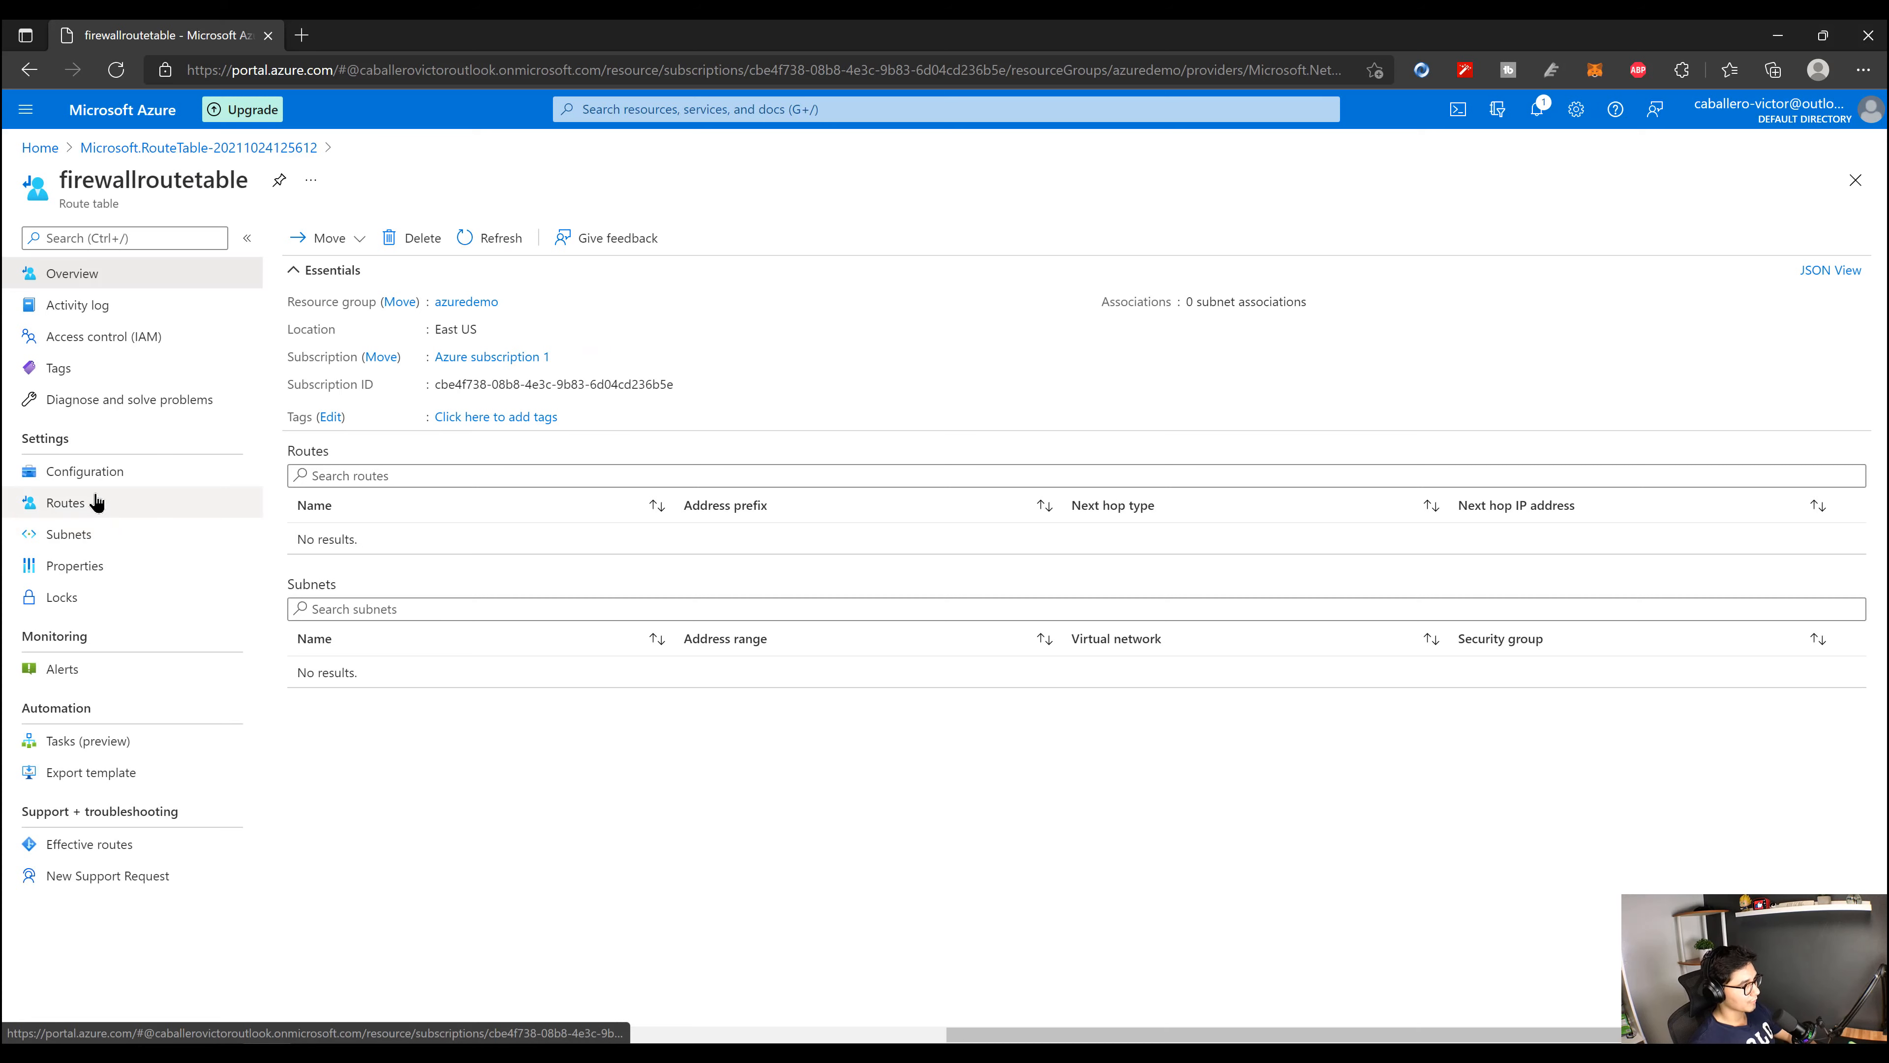
{"action": "left_click", "coordinate": [35, 509]}
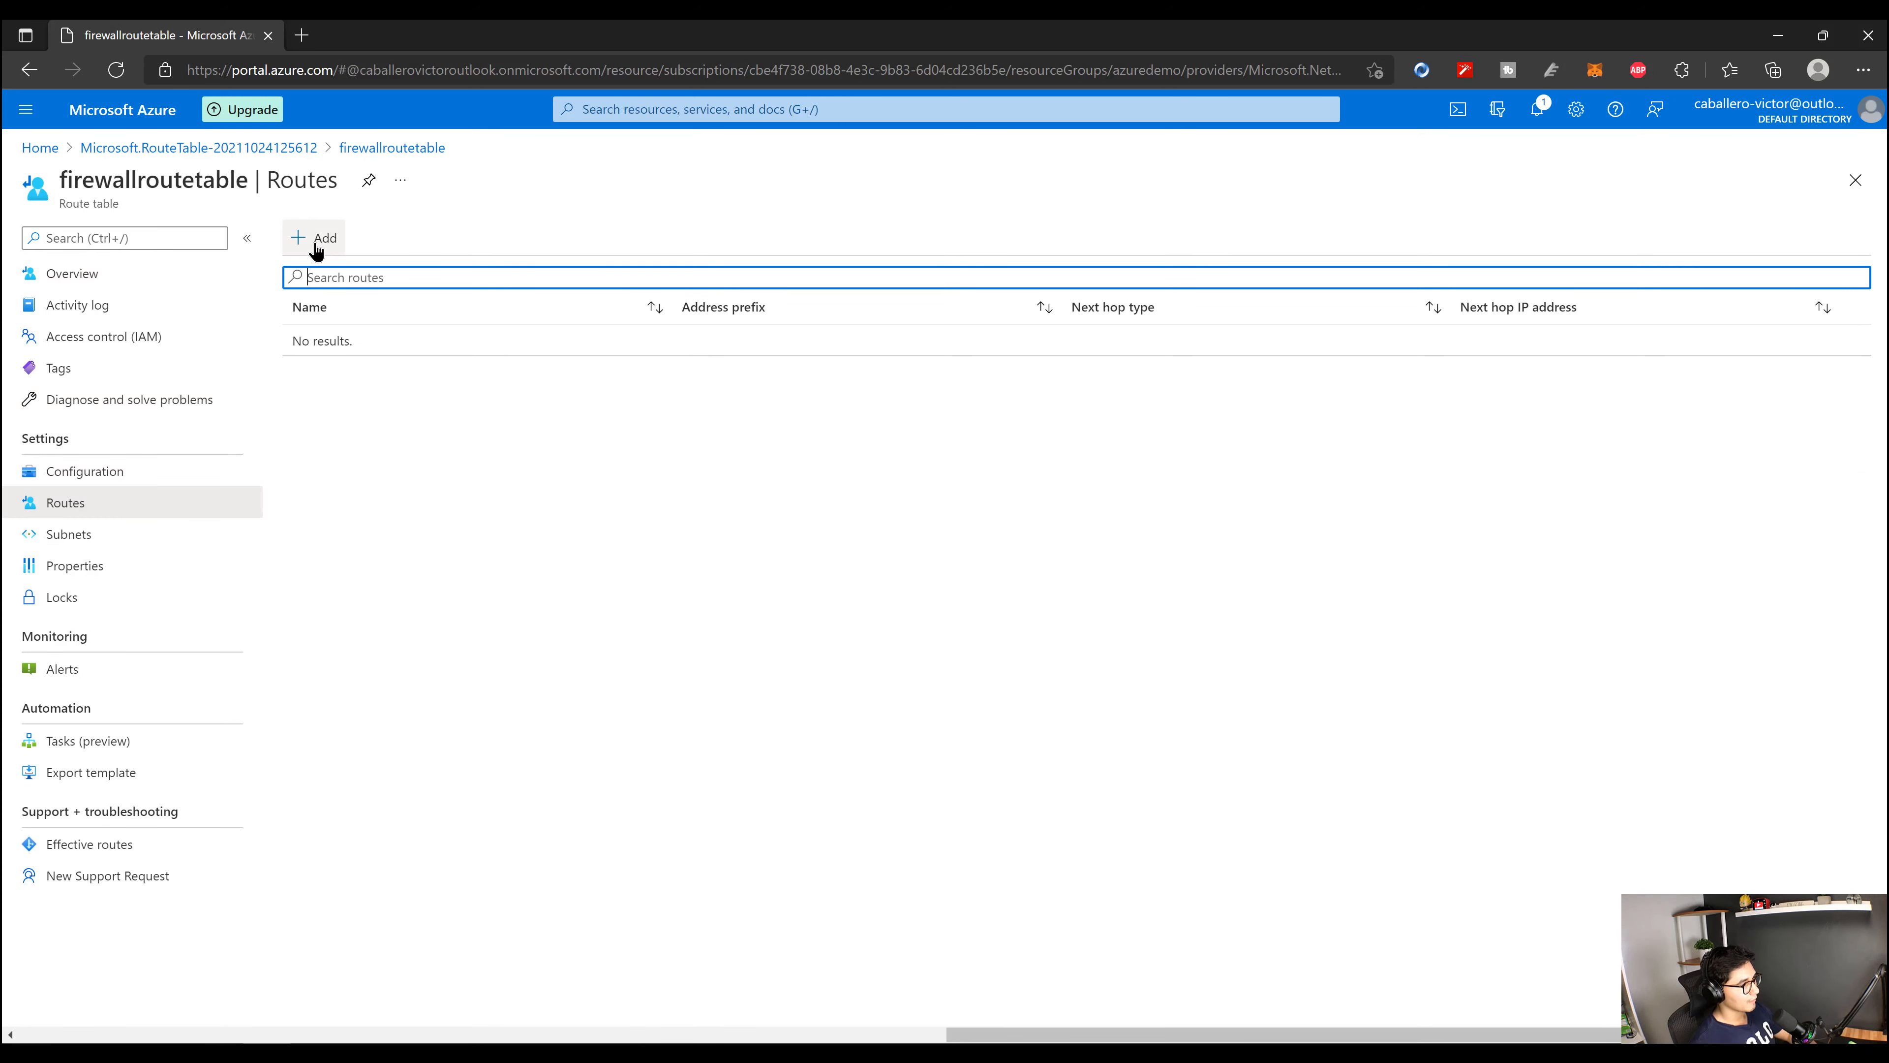
{"action": "left_click", "coordinate": [316, 250]}
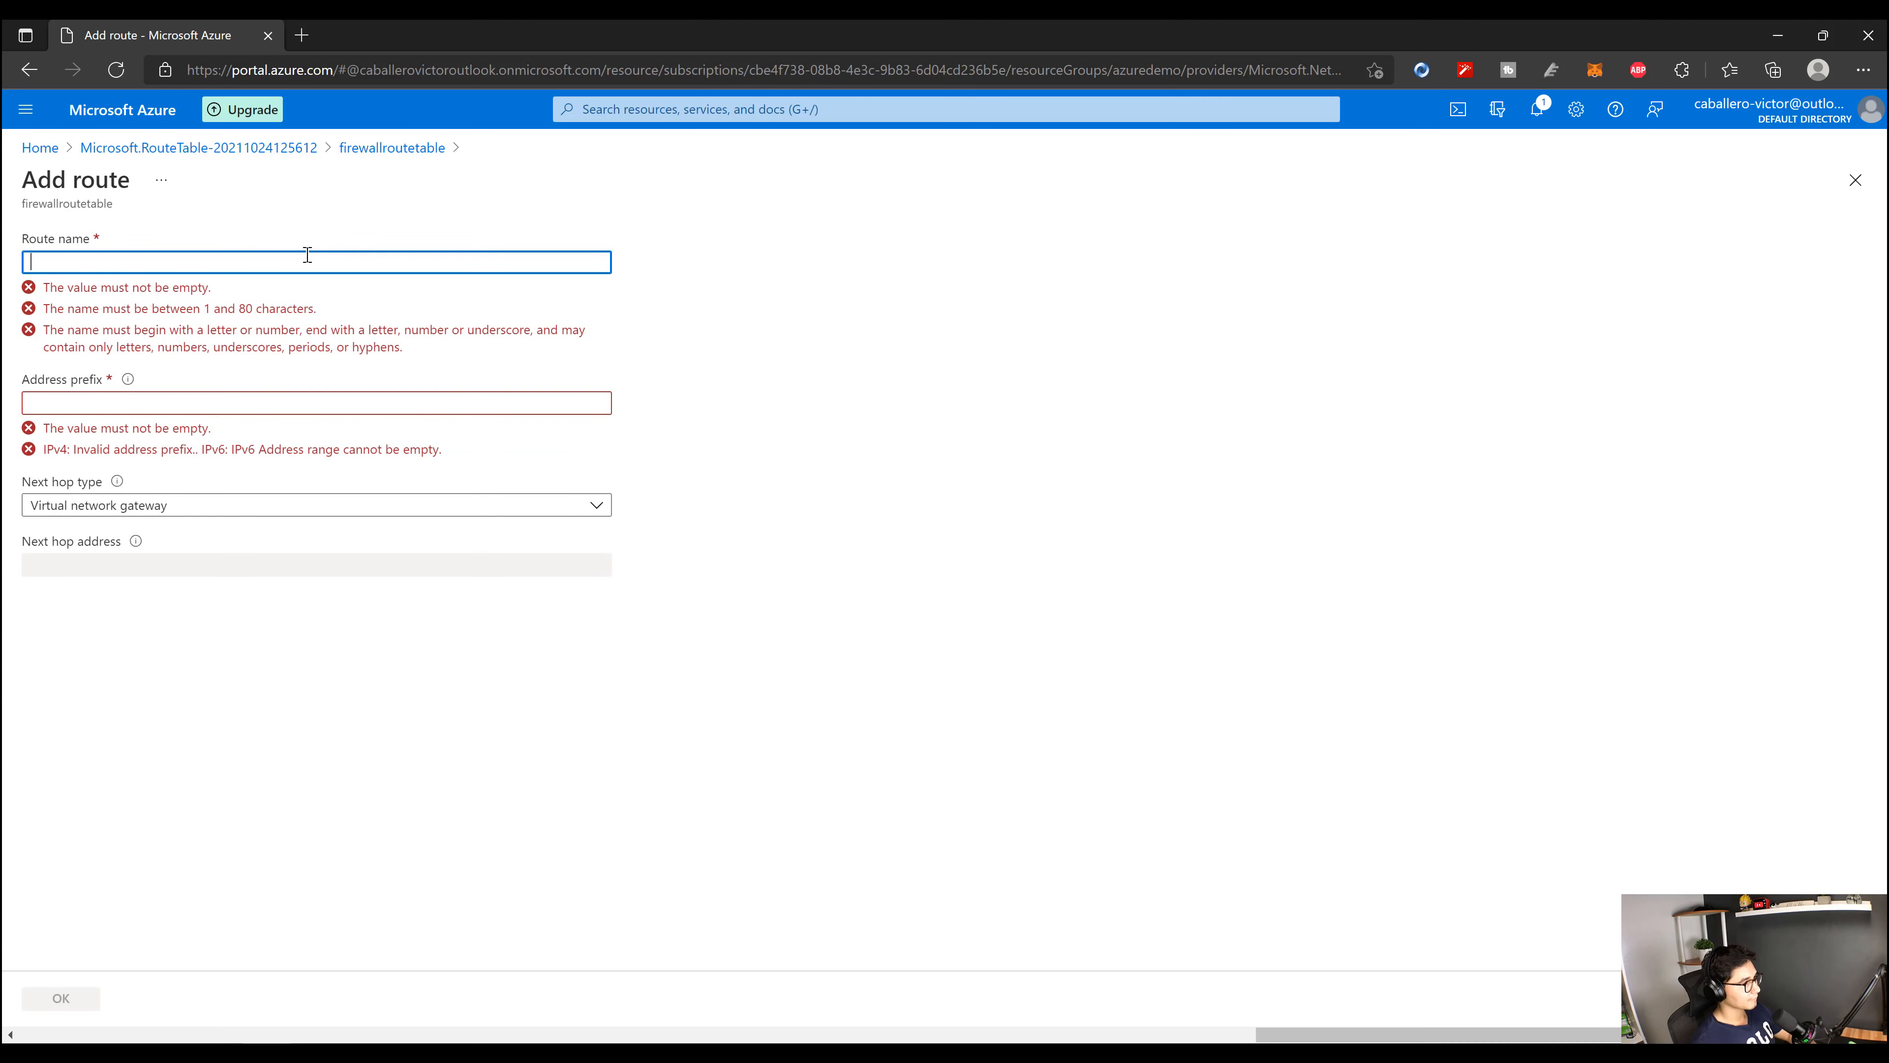
{"action": "type", "text": "firewallroute"}
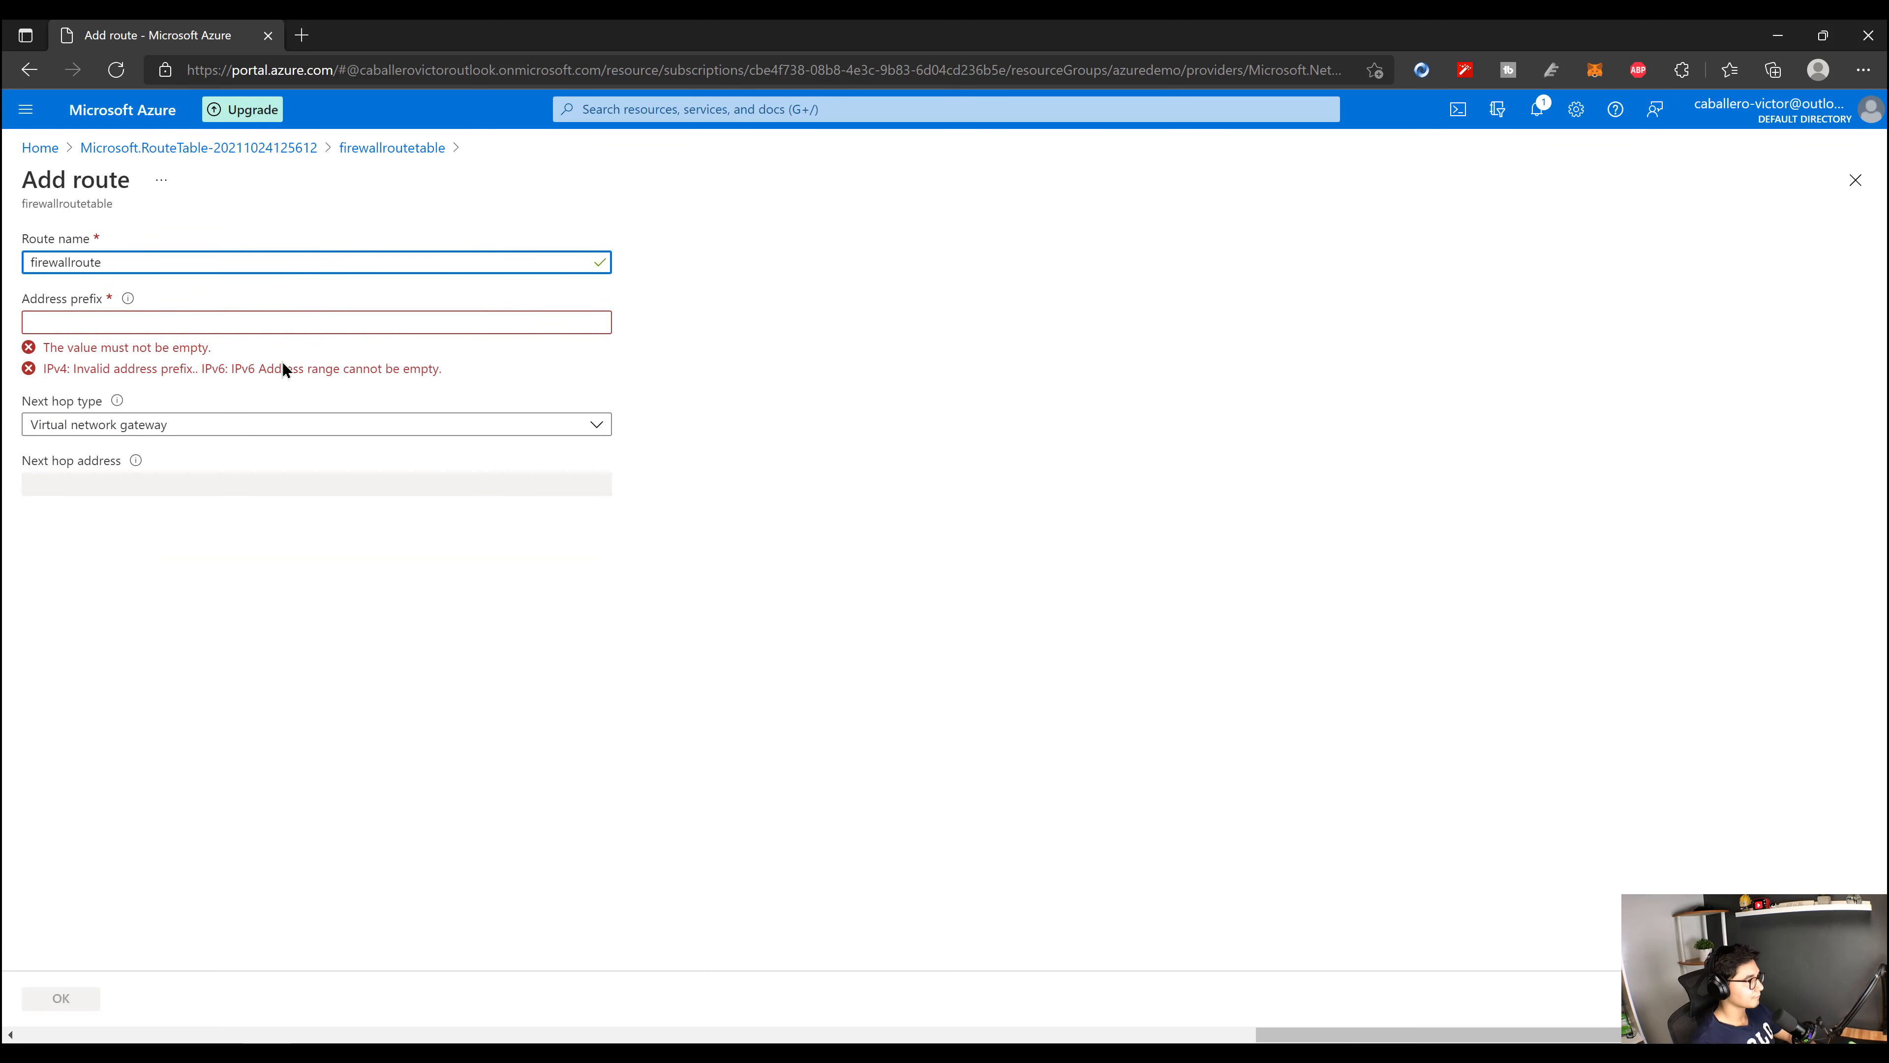
{"action": "left_click", "coordinate": [285, 324]}
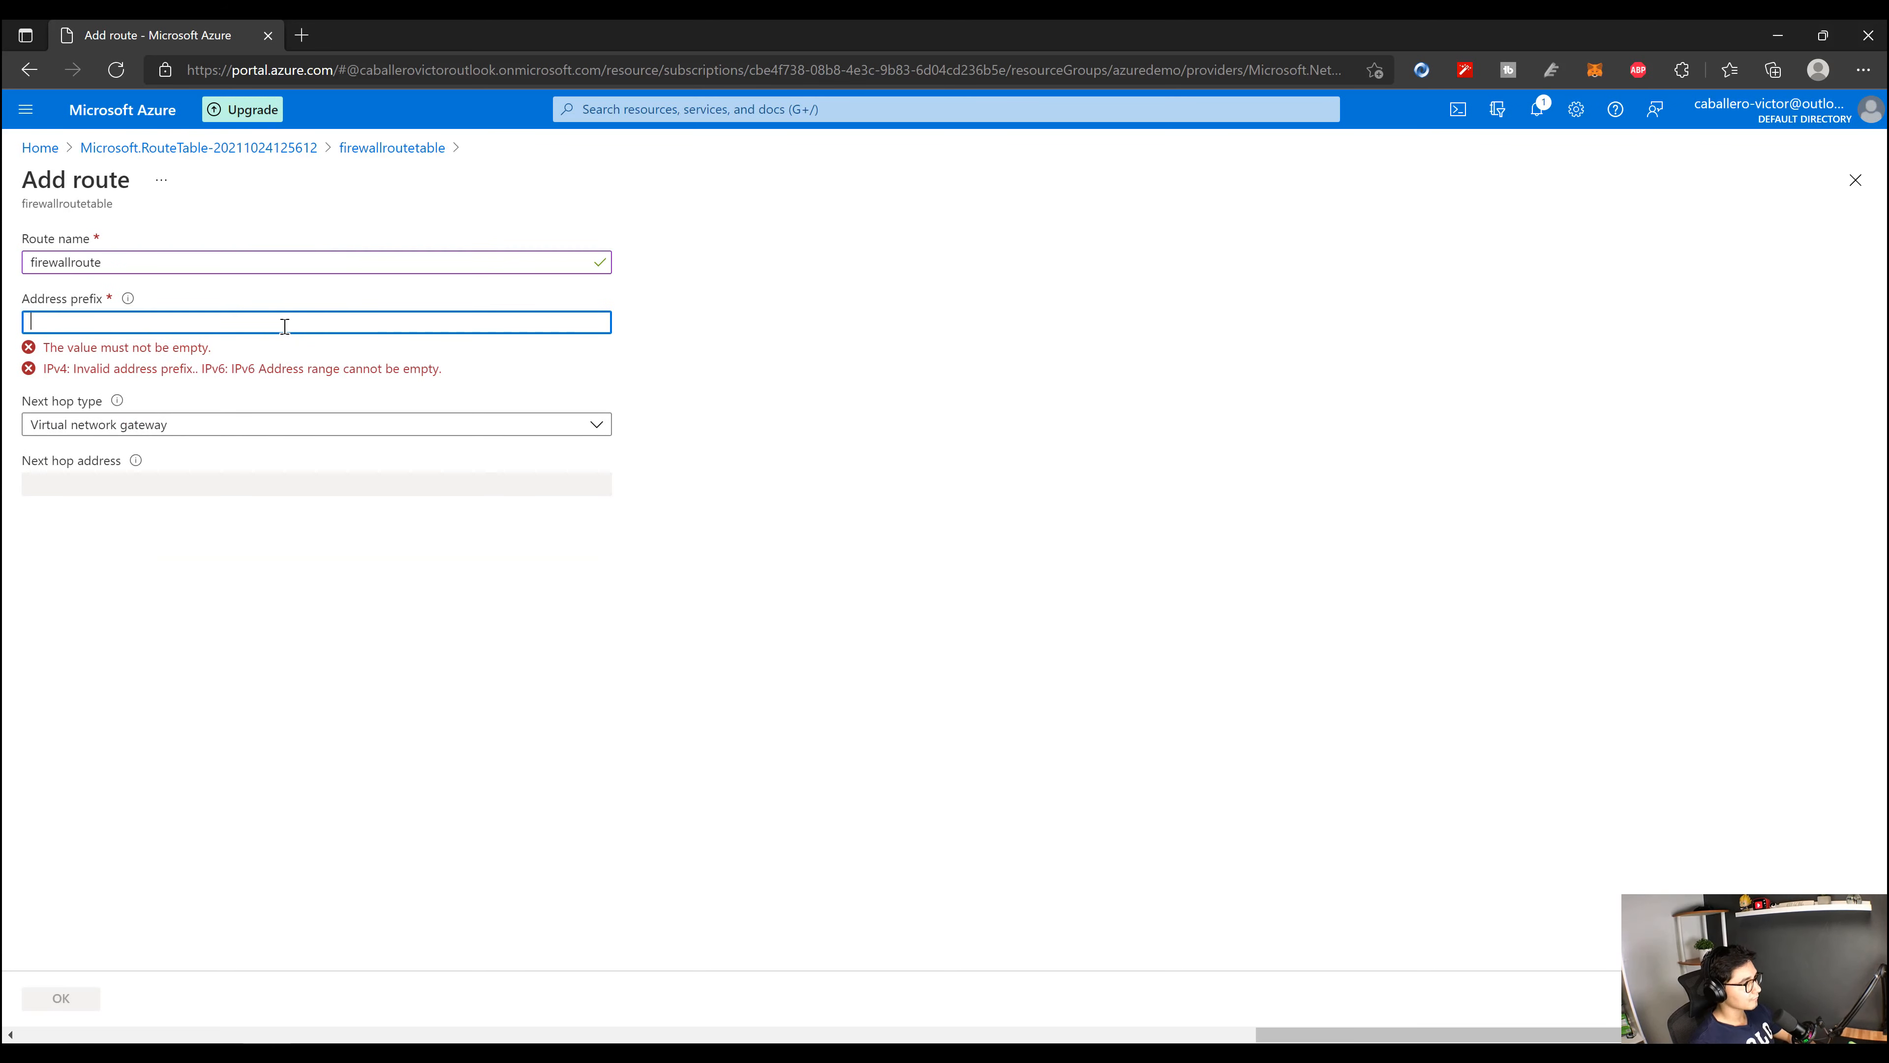
{"action": "type", "text": "1"}
{"action": "key", "text": "BackSpace"}
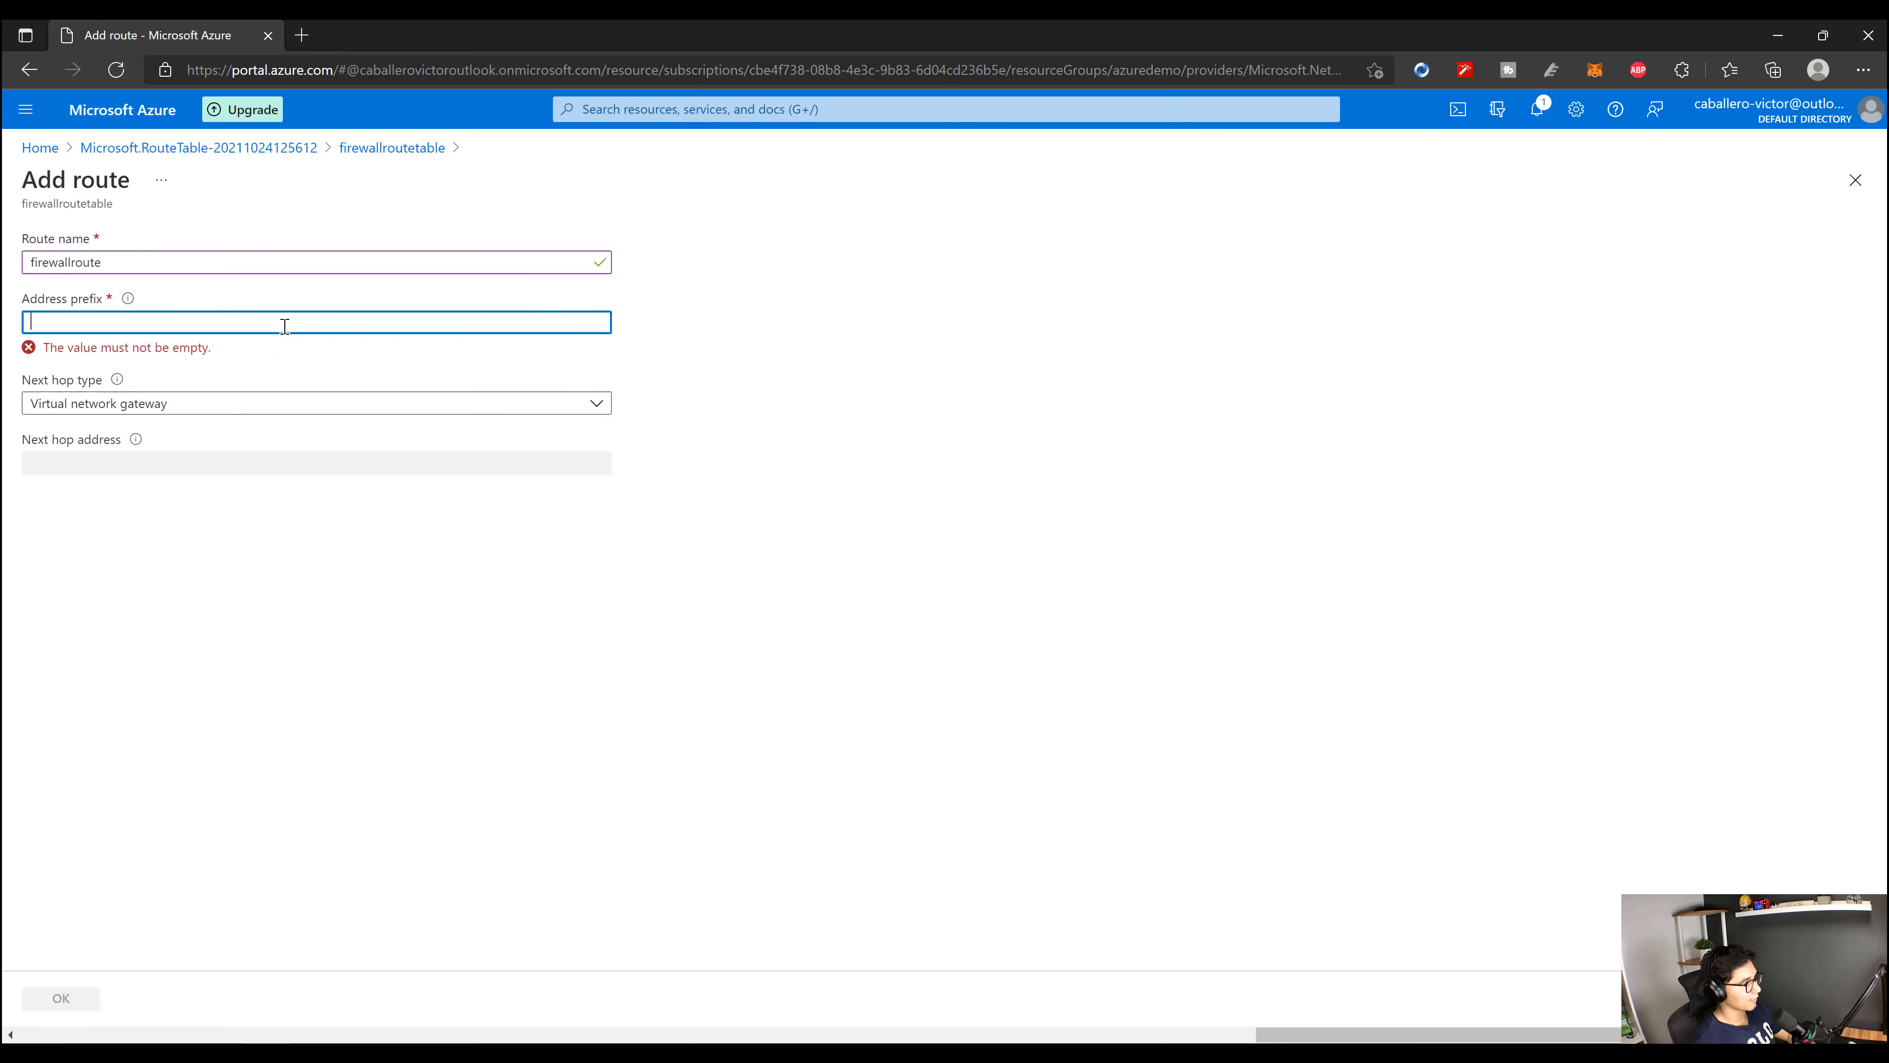
{"action": "type", "text": "0.0.0.0/0"}
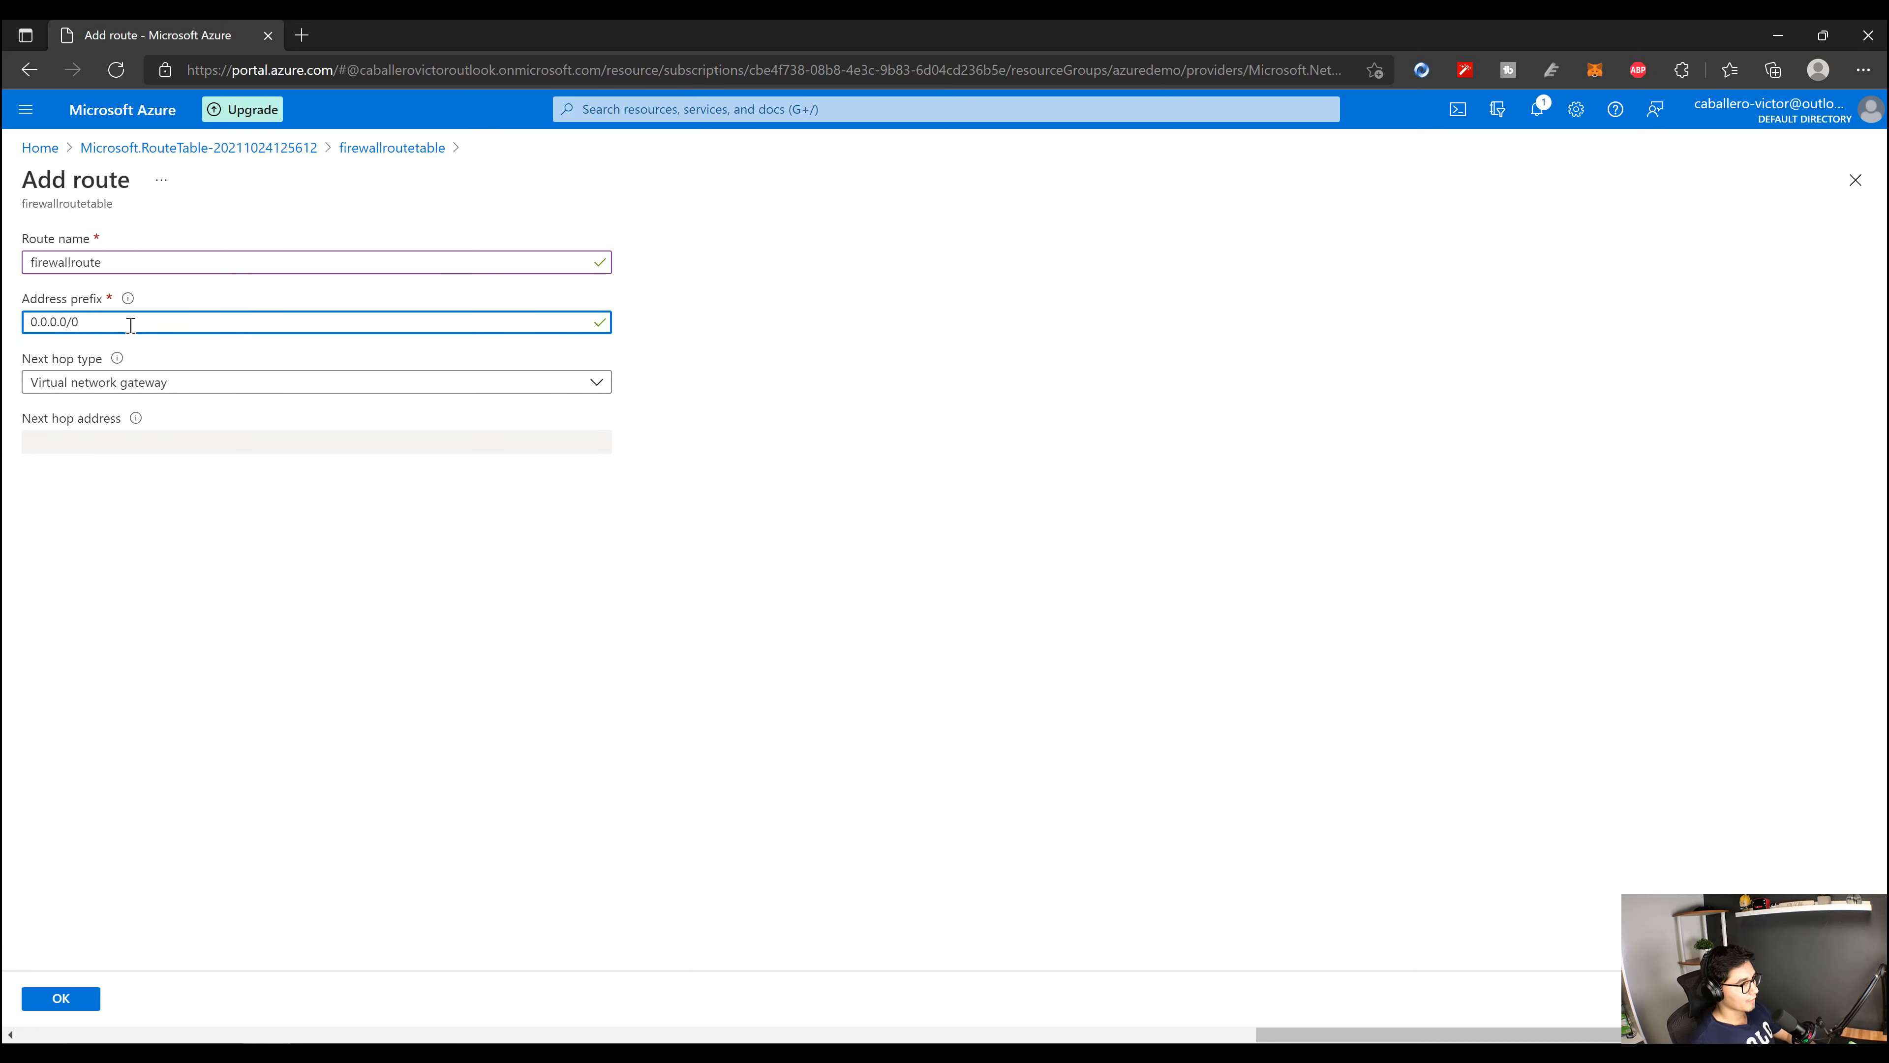
Step: Set the route's next hop to a virtual appliance at 10.0.1.4 and add the route
{"action": "left_click", "coordinate": [171, 382]}
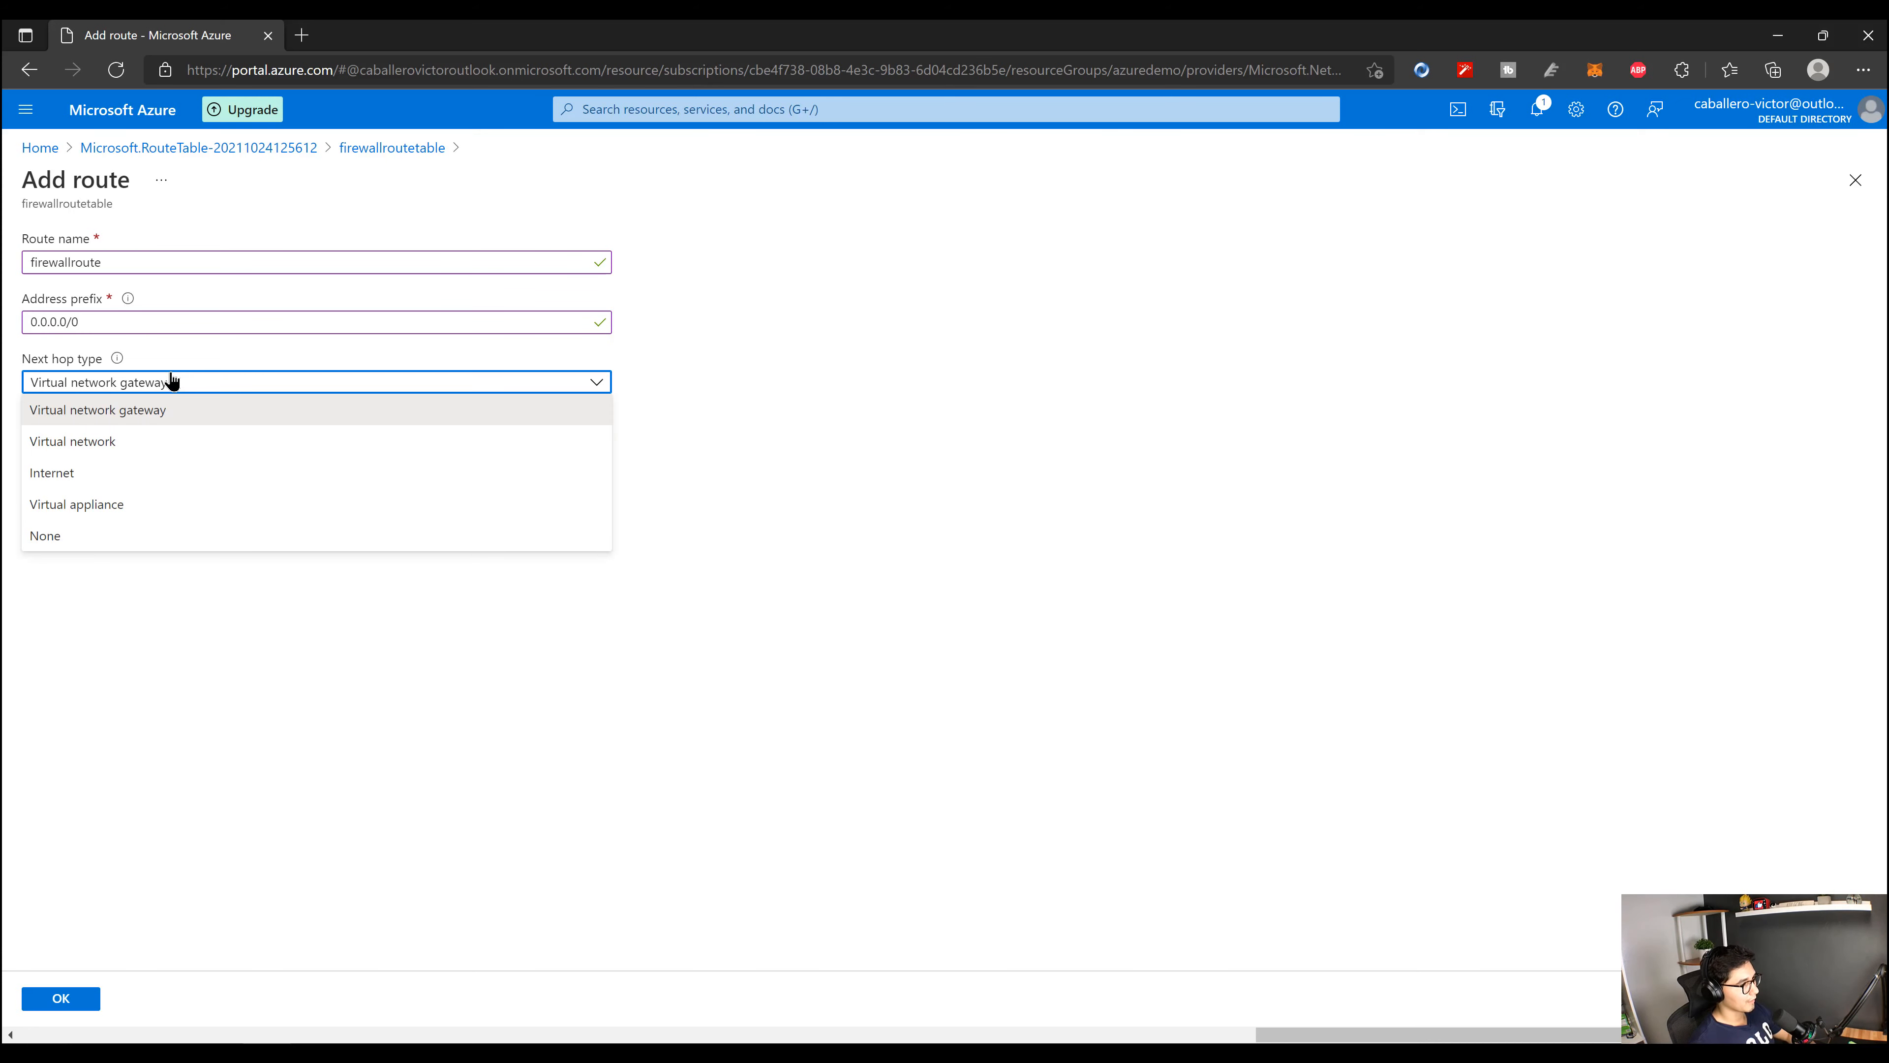
{"action": "left_click", "coordinate": [109, 506]}
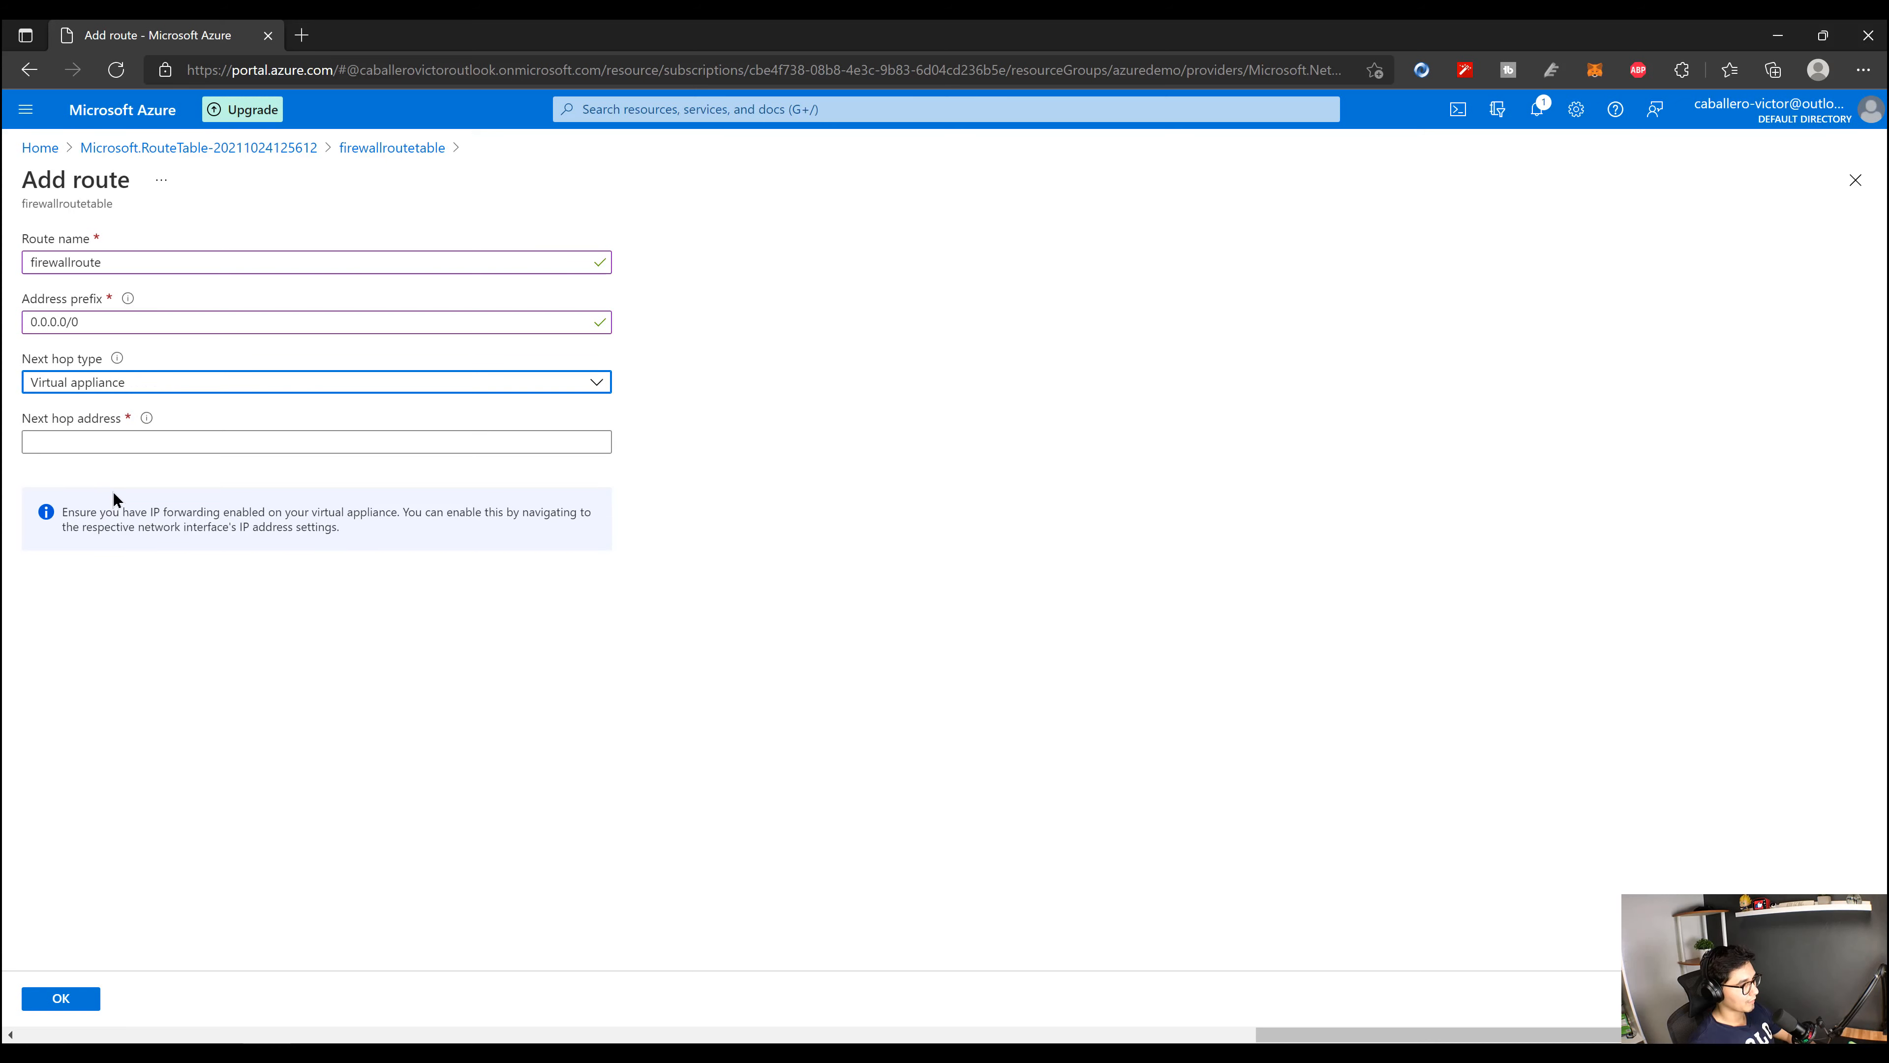
{"action": "left_click", "coordinate": [184, 442]}
{"action": "type", "text": "10.0.1.4"}
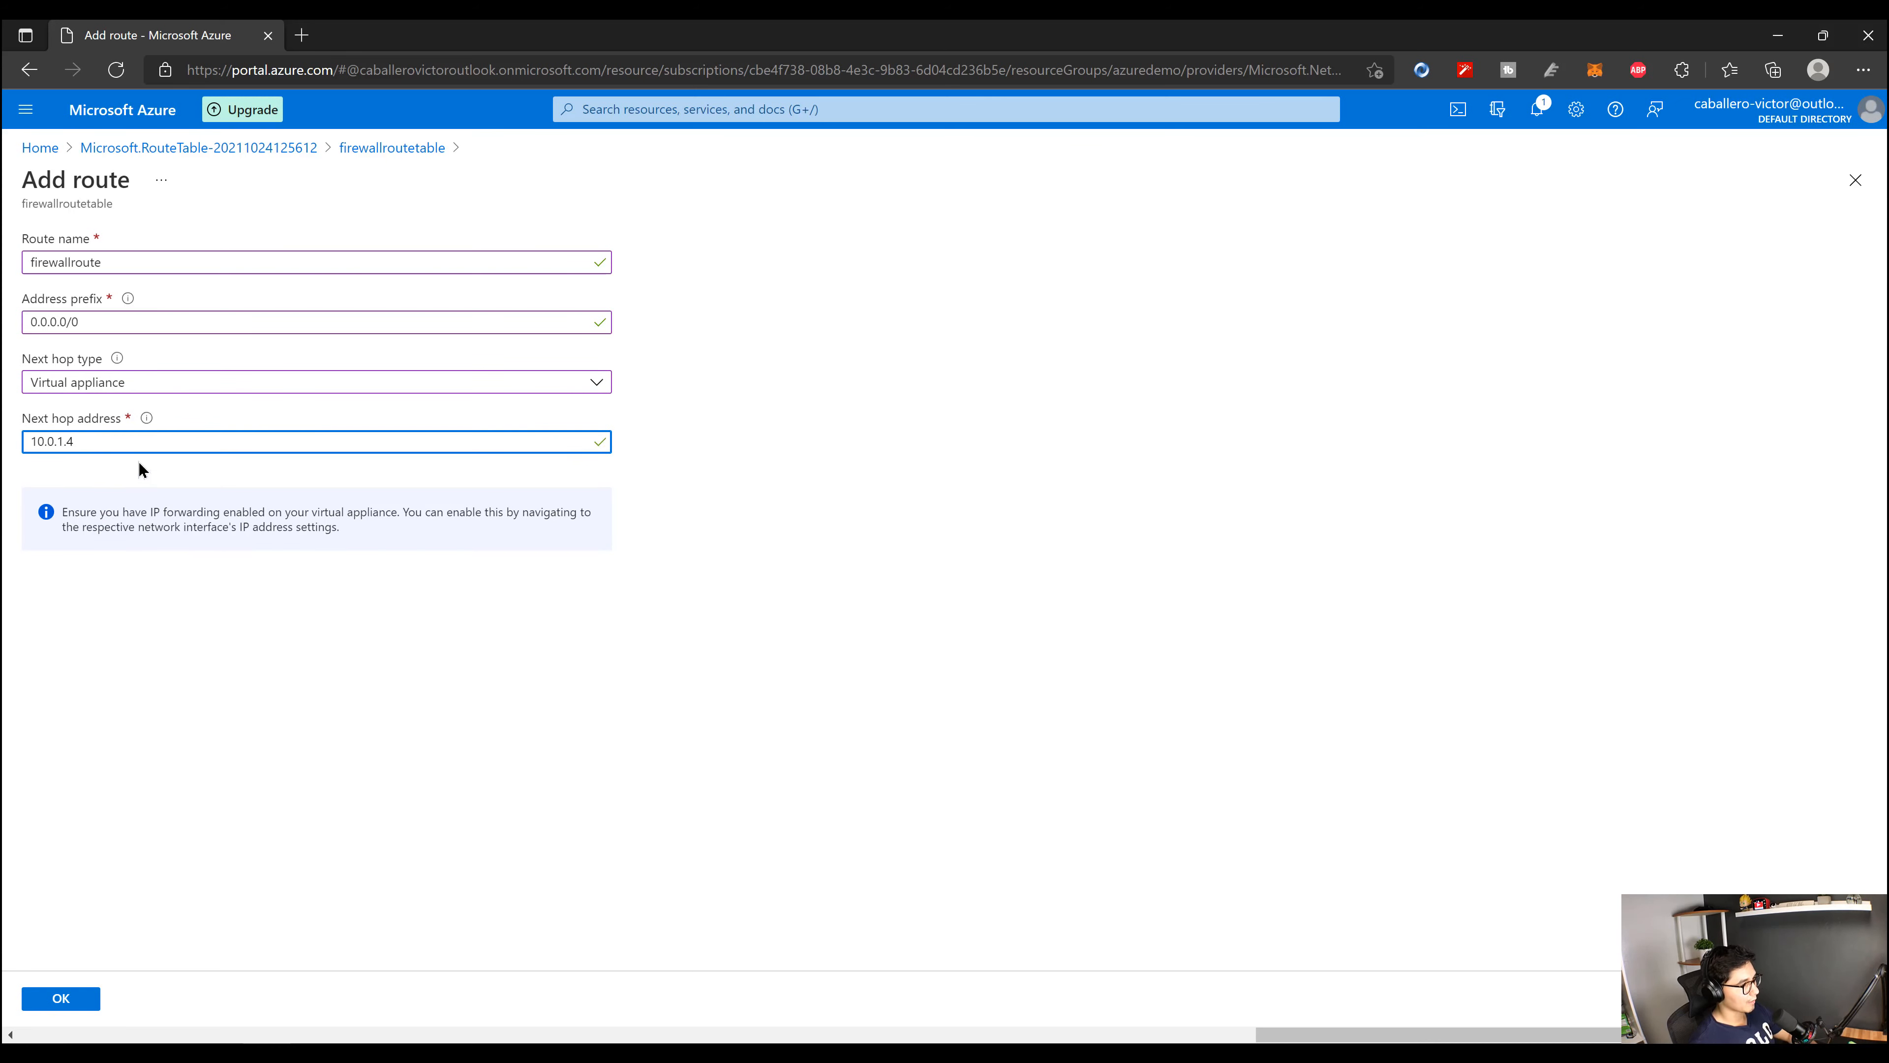
{"action": "left_click", "coordinate": [57, 1003]}
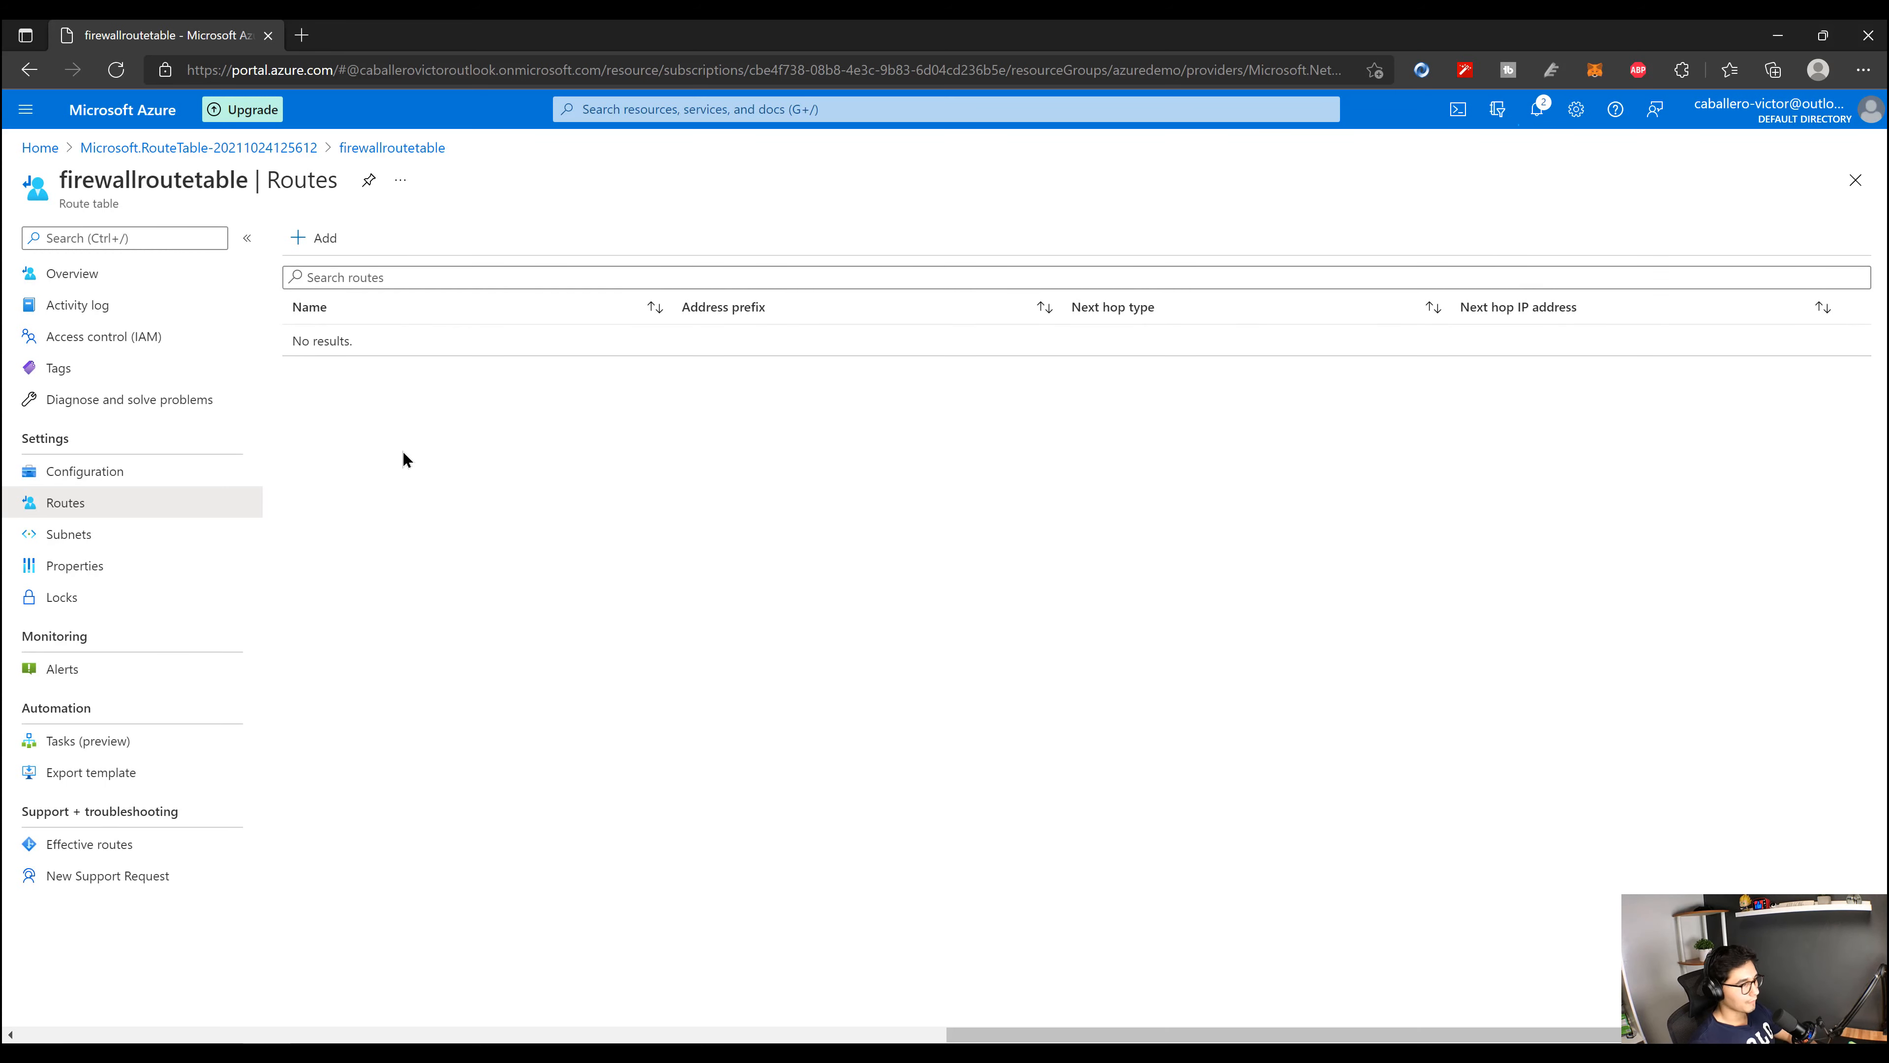
Step: Associate the default subnet of azuredemo-vnet with firewallroutetable
{"action": "left_click", "coordinate": [77, 546]}
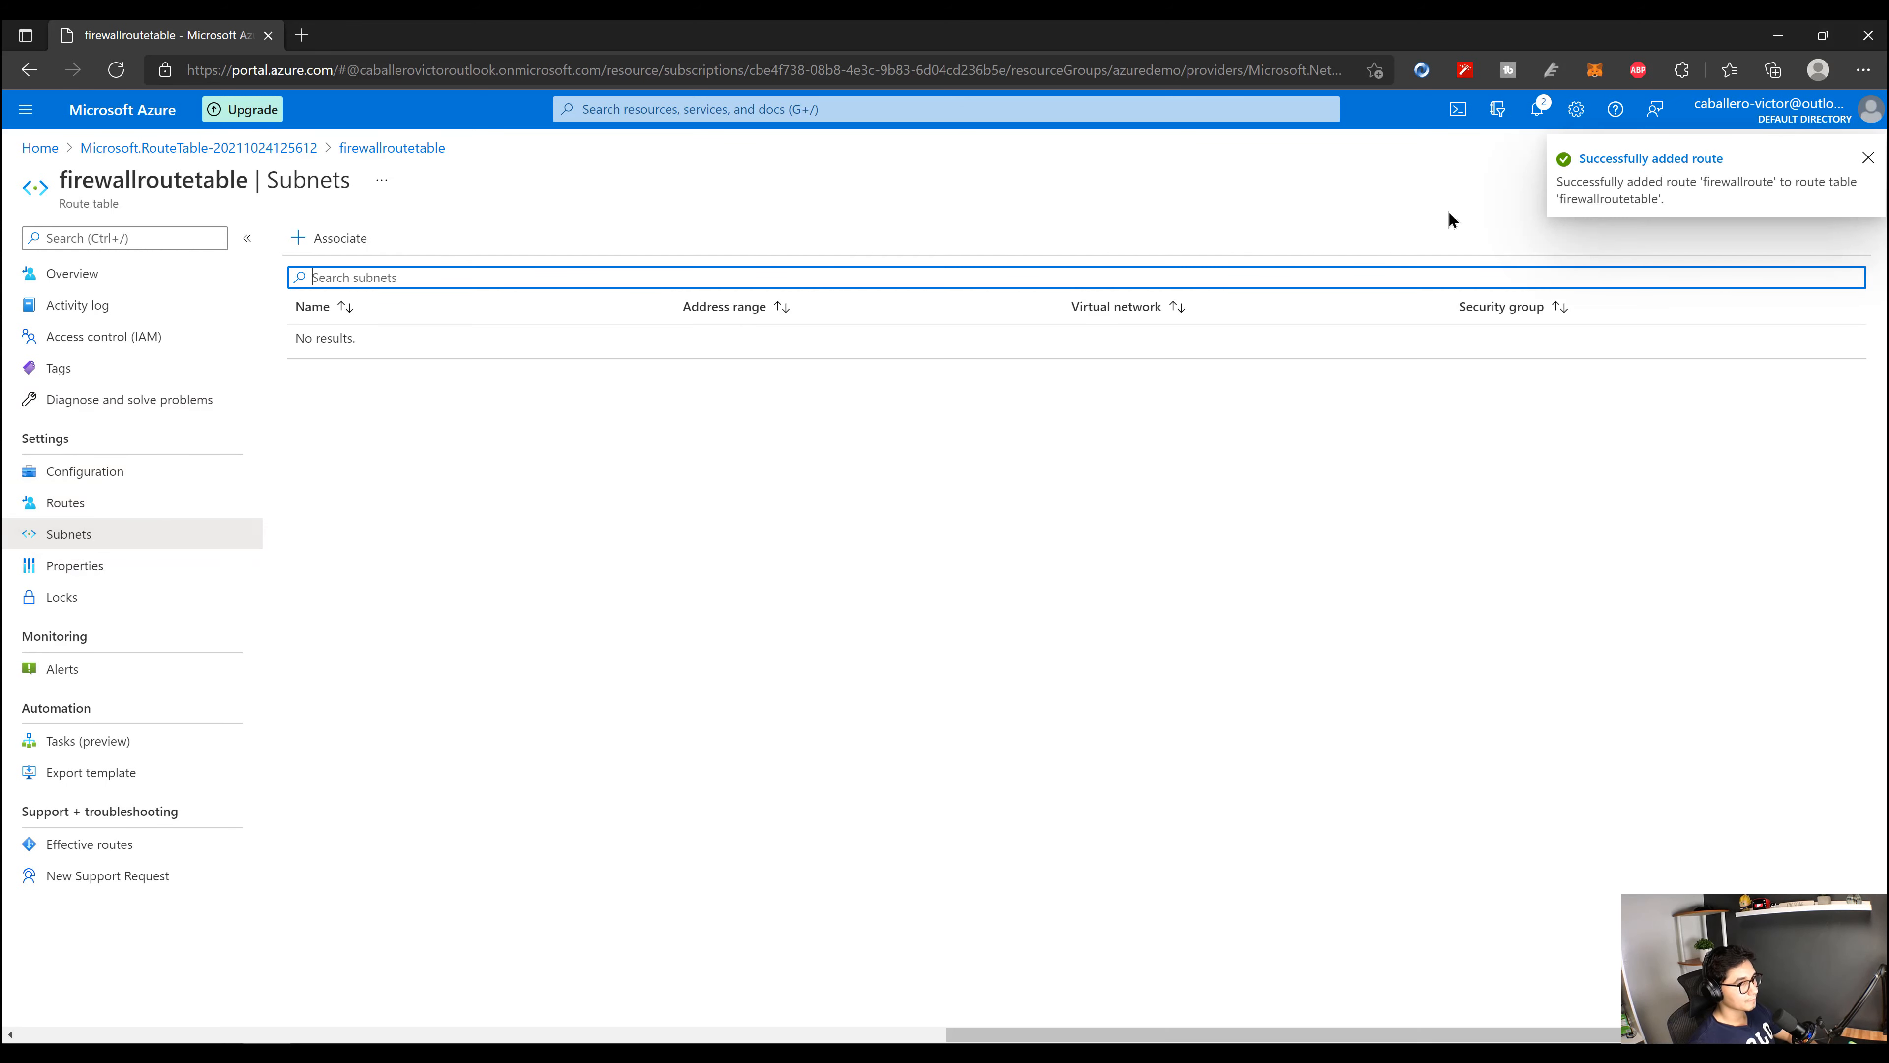
{"action": "left_click", "coordinate": [1869, 160]}
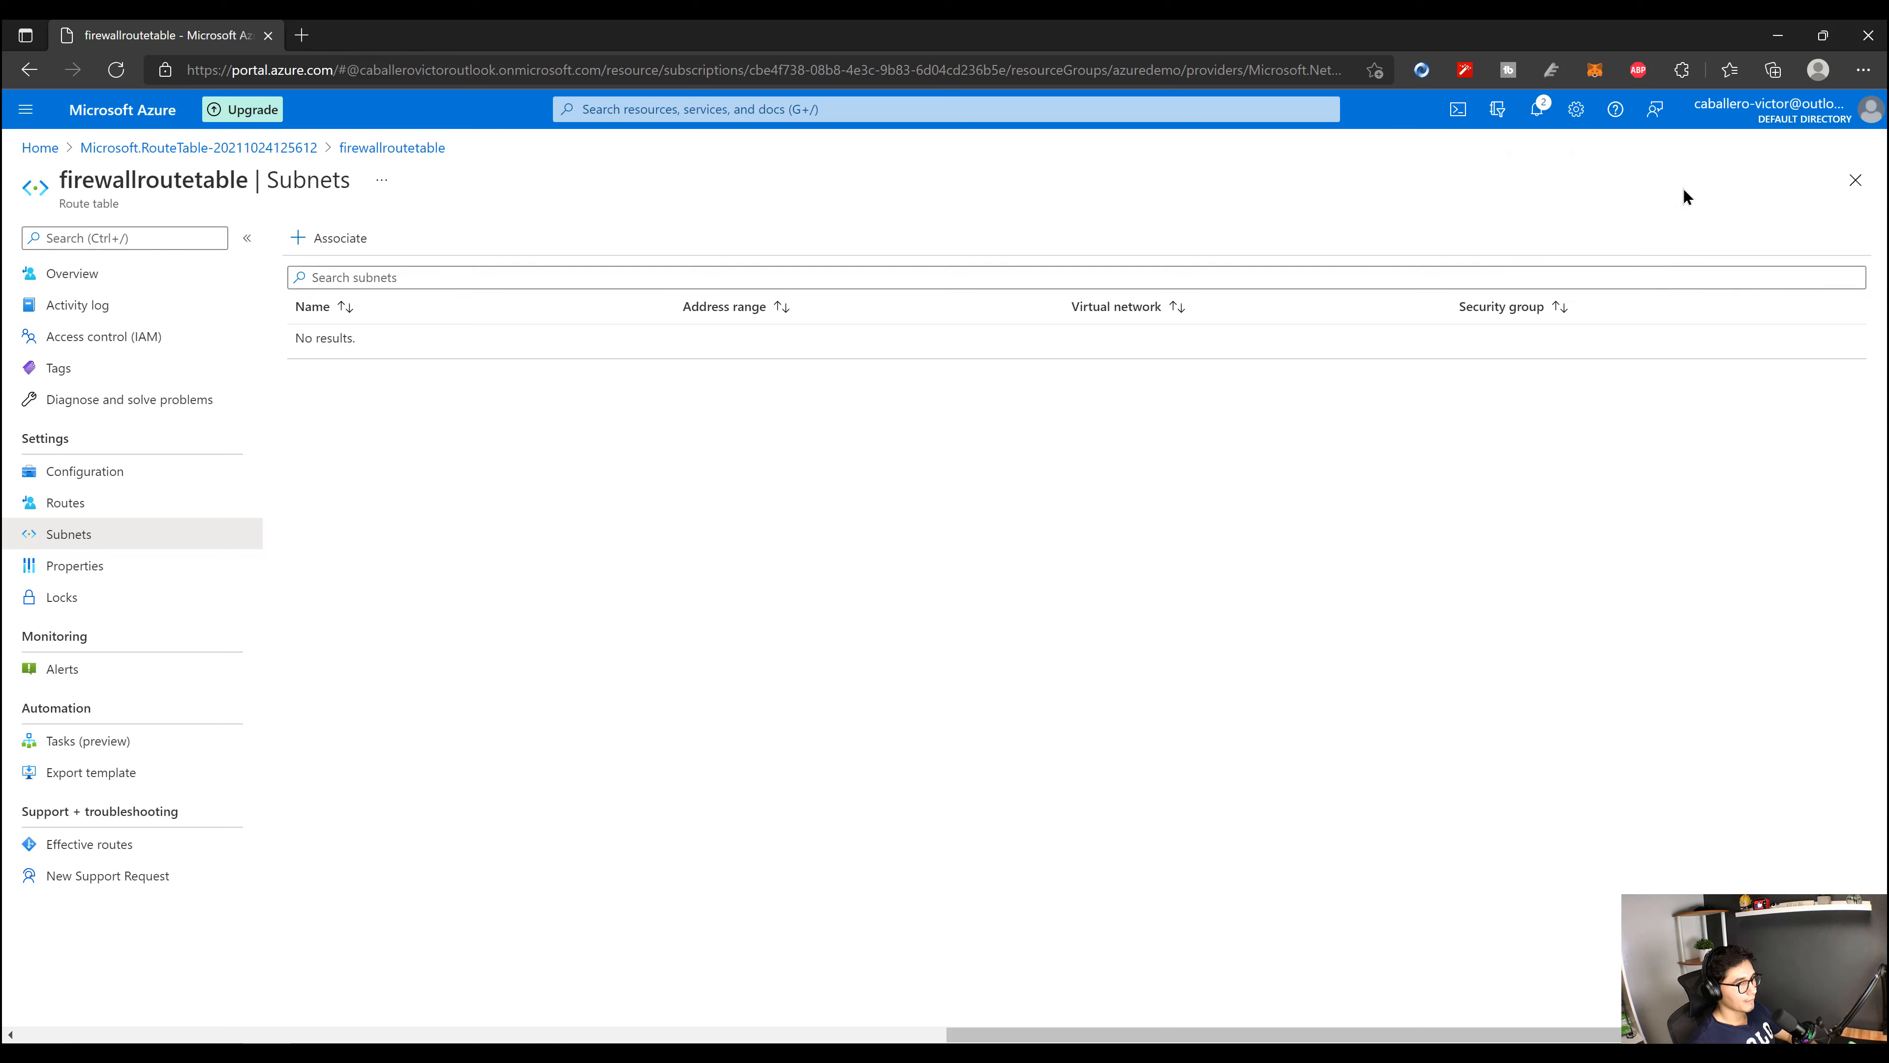
{"action": "left_click", "coordinate": [355, 237]}
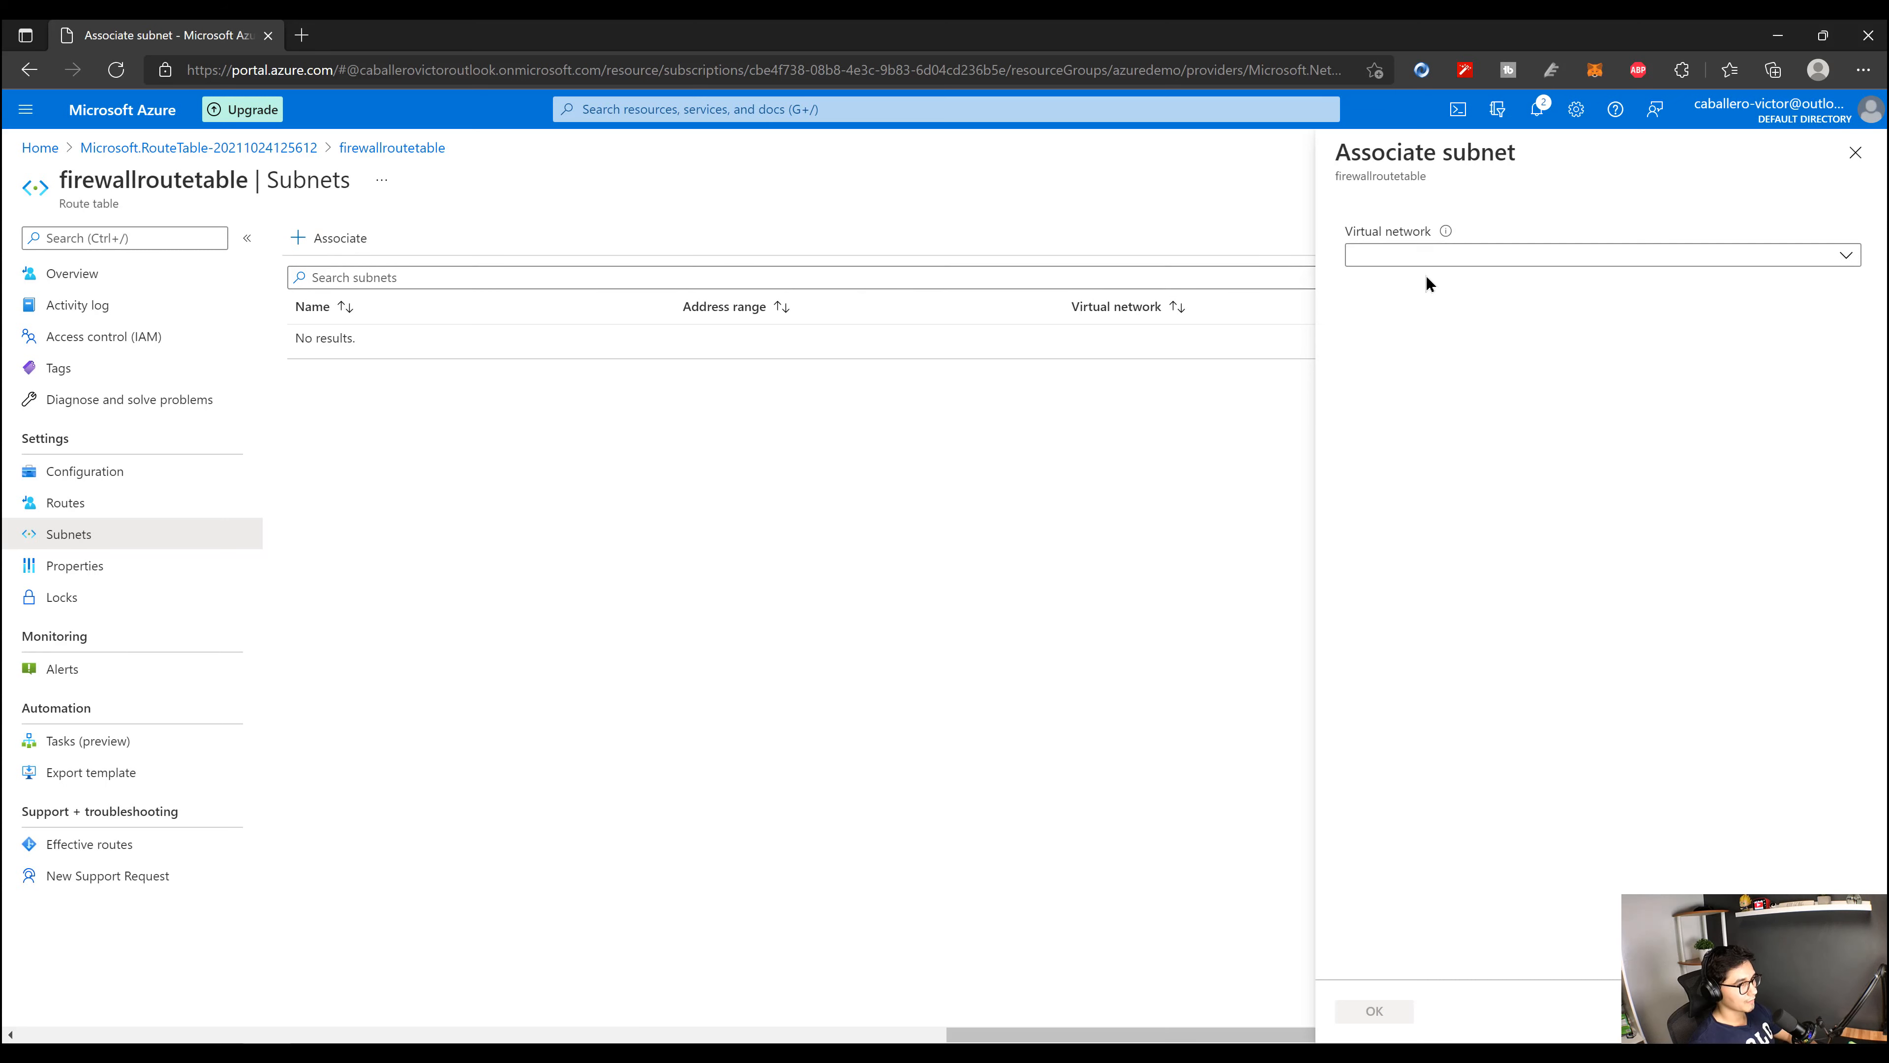
{"action": "left_click", "coordinate": [1433, 263]}
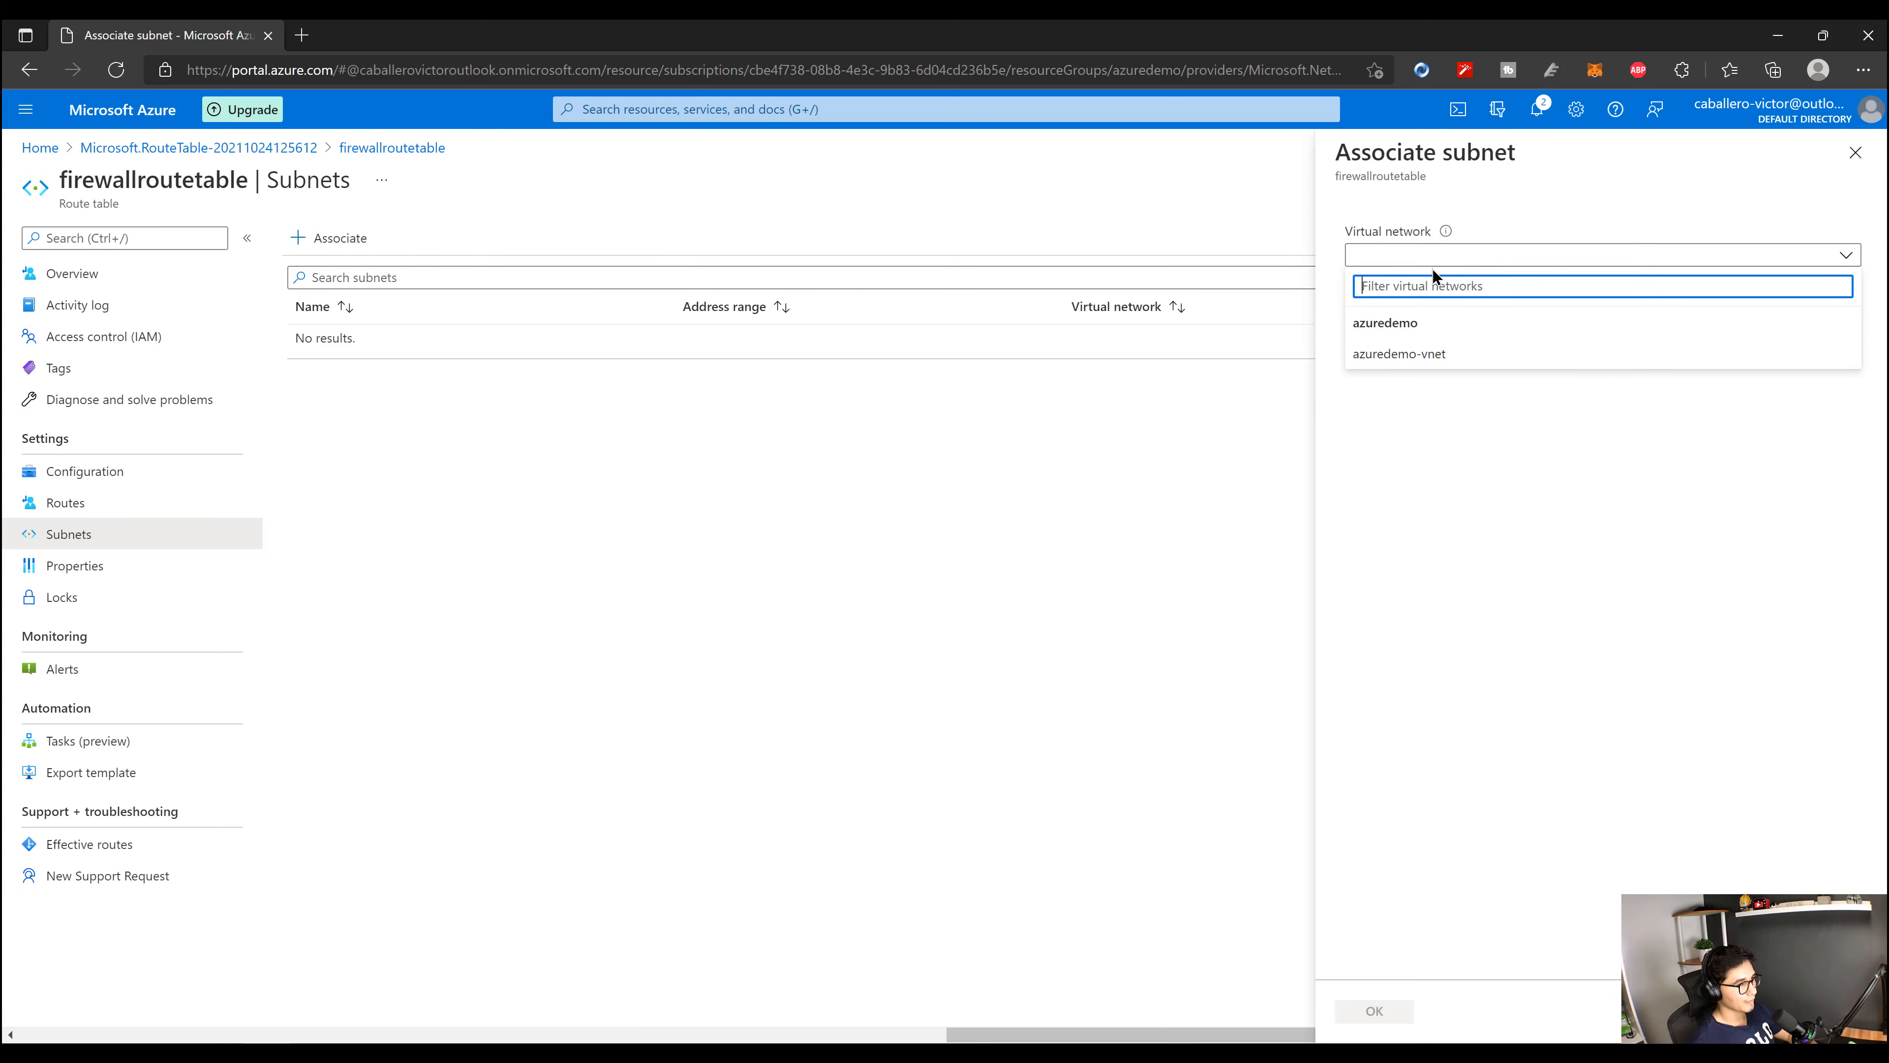
{"action": "left_click", "coordinate": [1422, 356]}
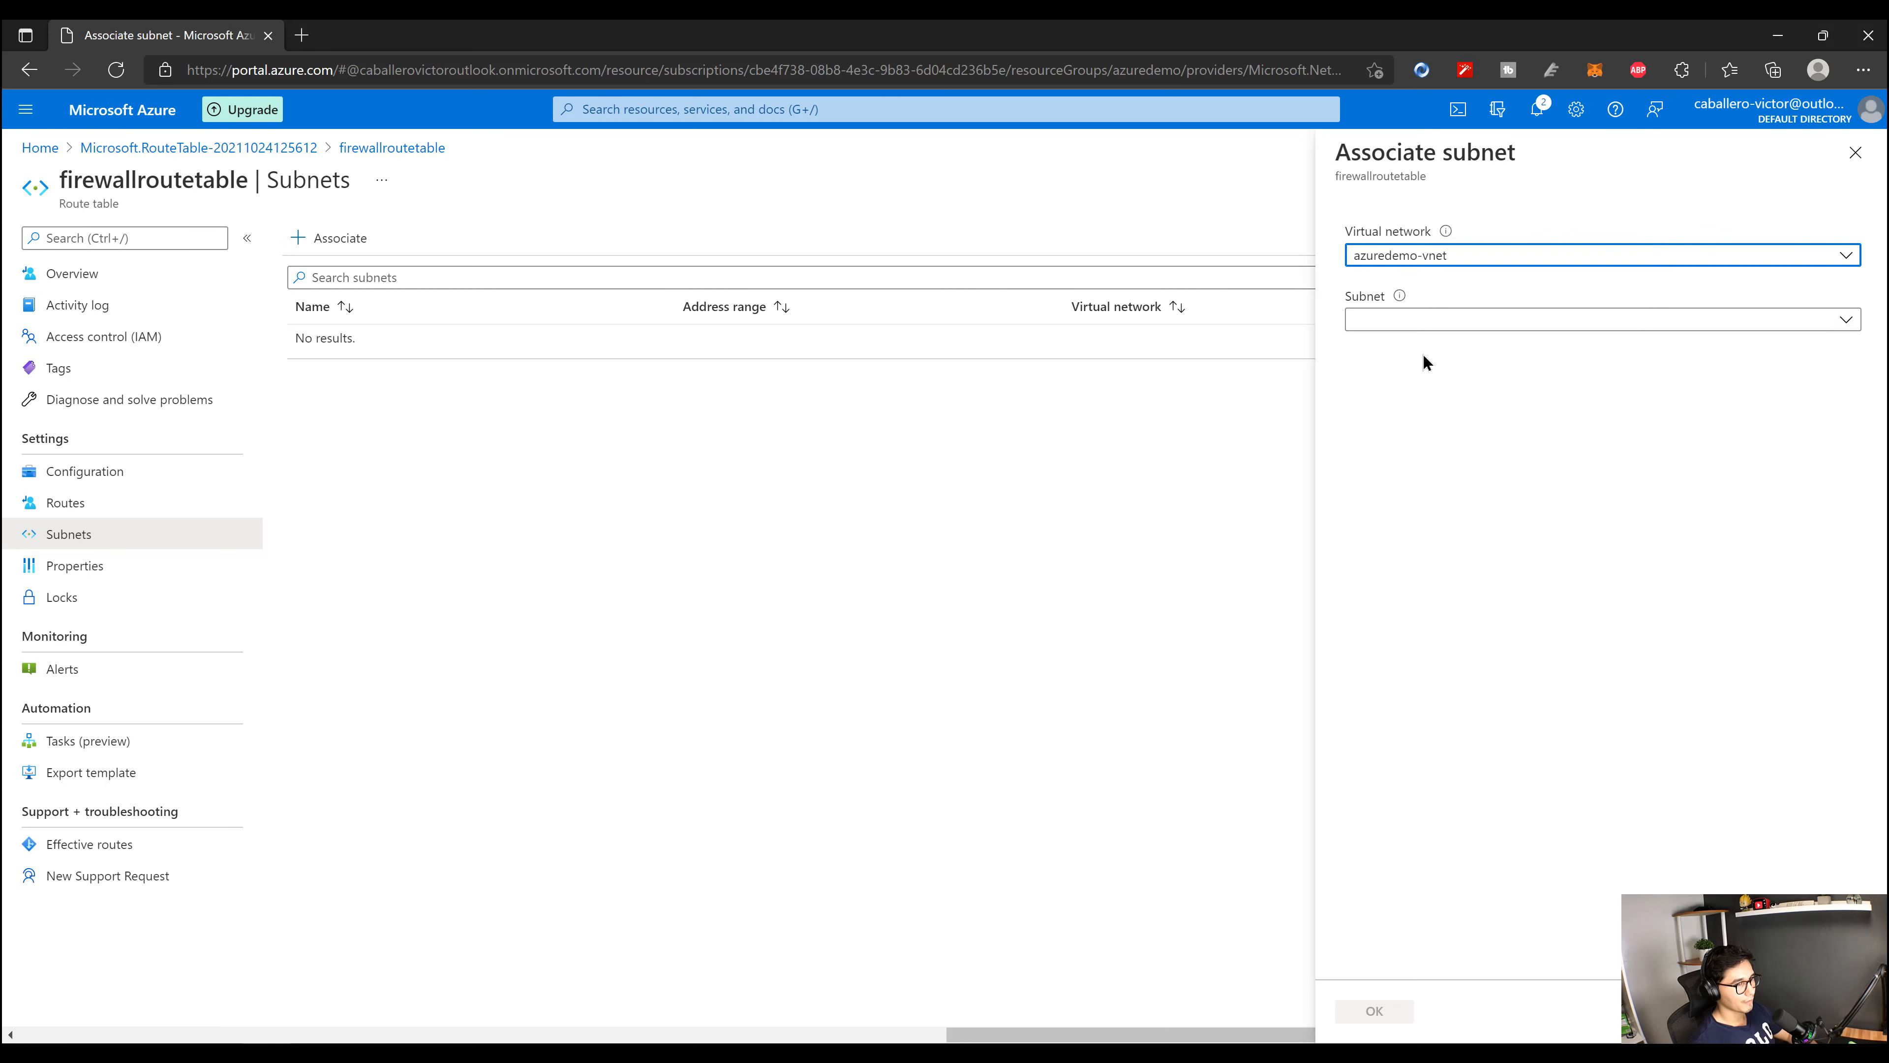
{"action": "left_click", "coordinate": [1446, 321]}
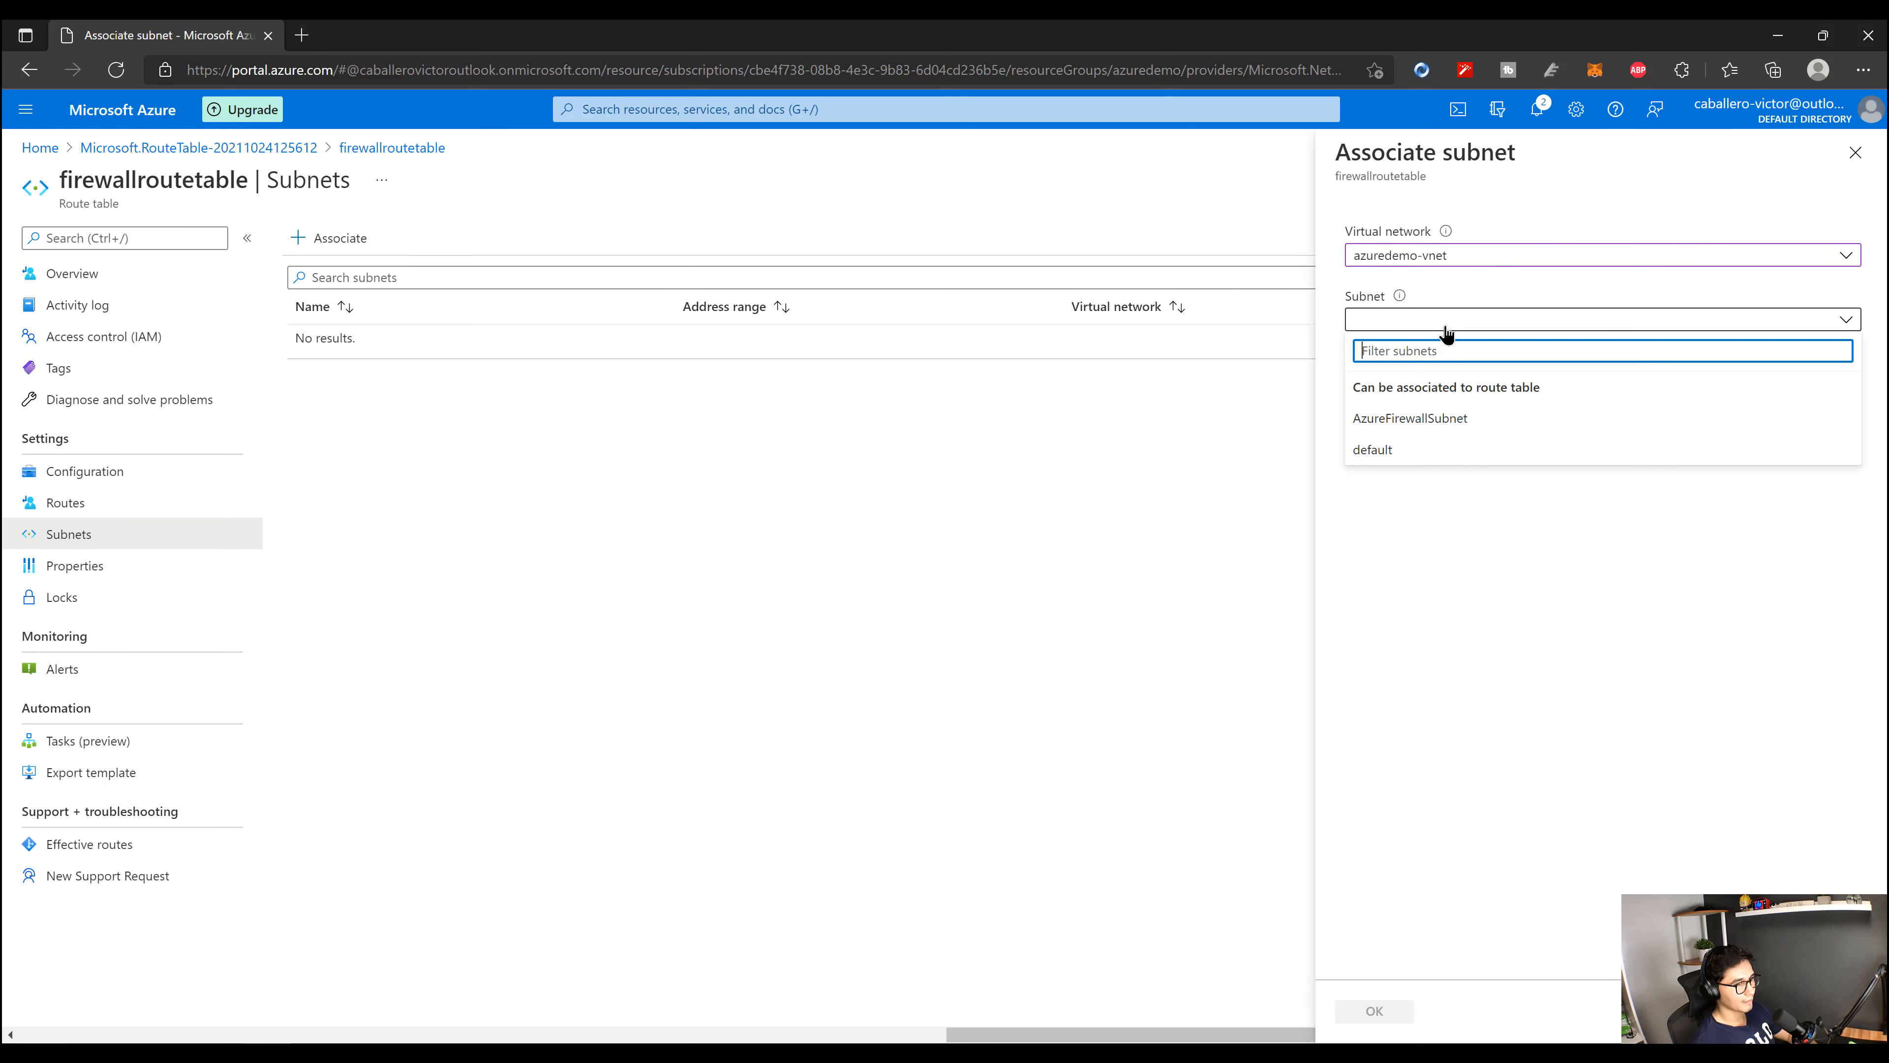
{"action": "left_click", "coordinate": [1403, 450]}
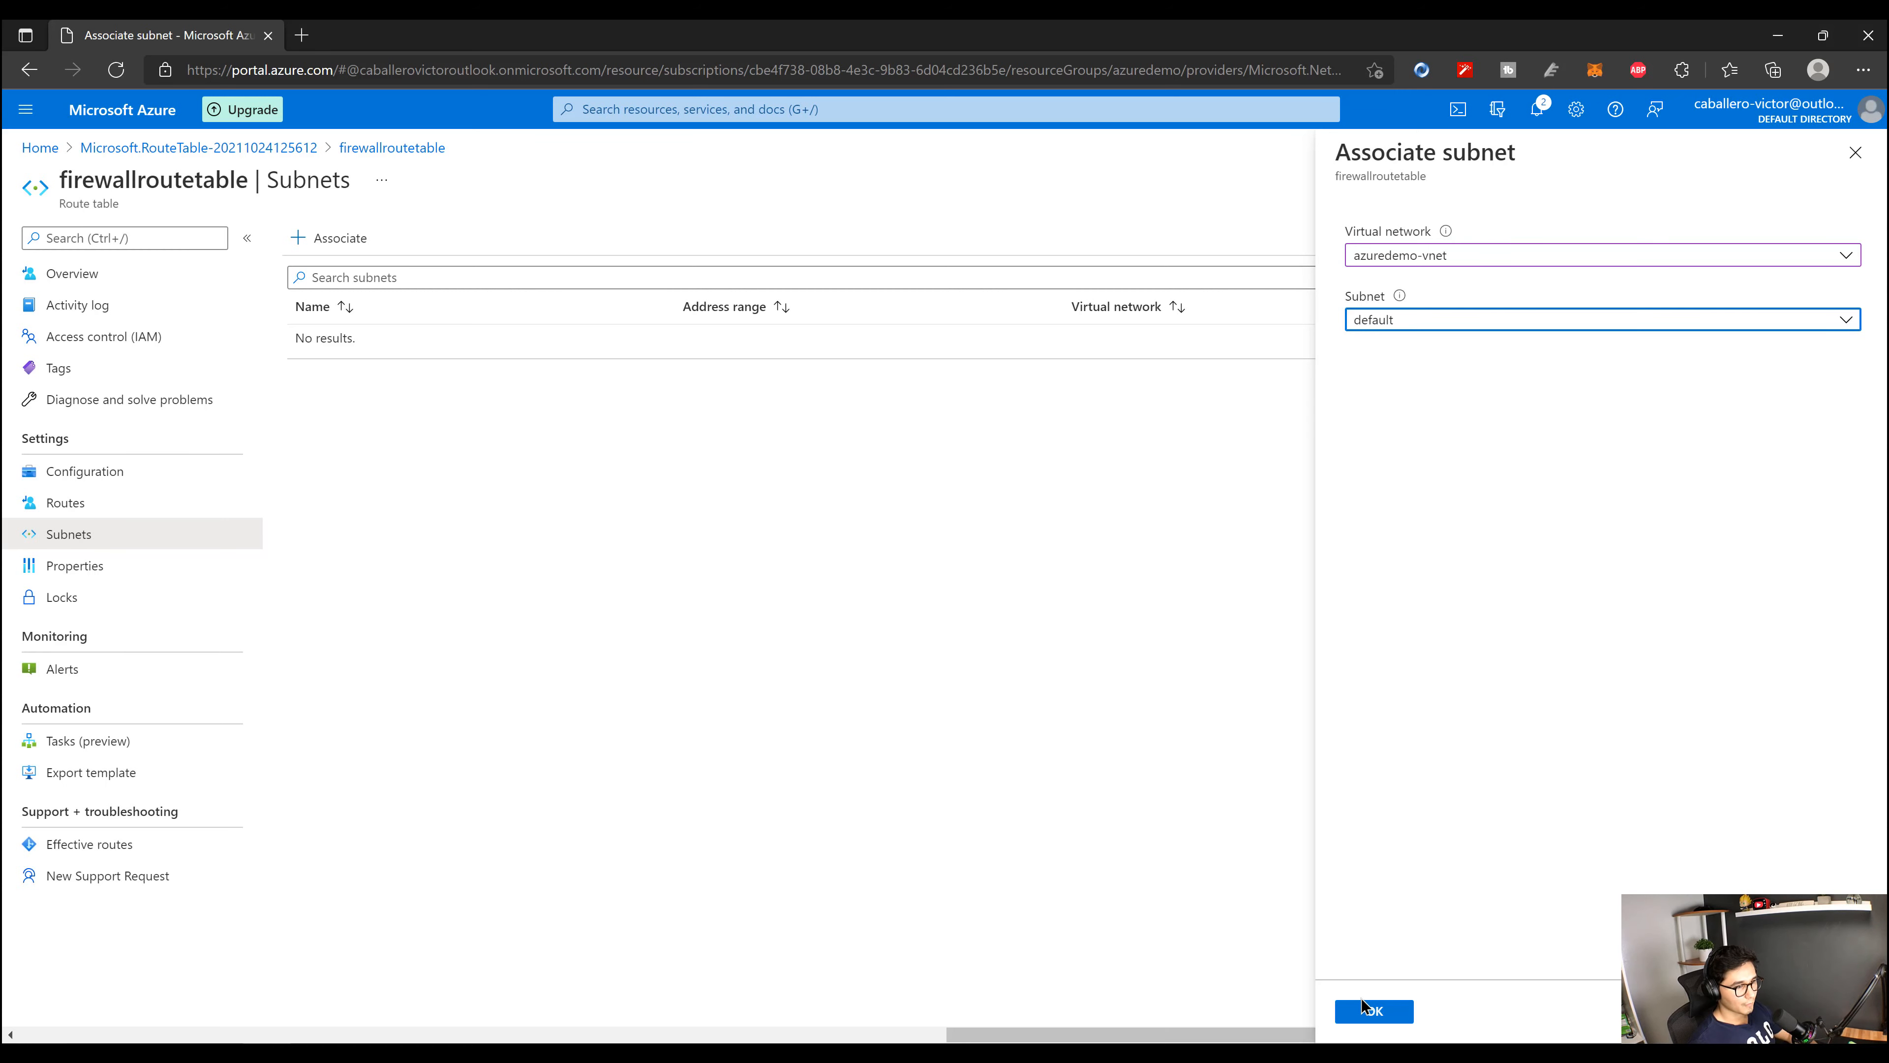
{"action": "left_click", "coordinate": [1358, 1017]}
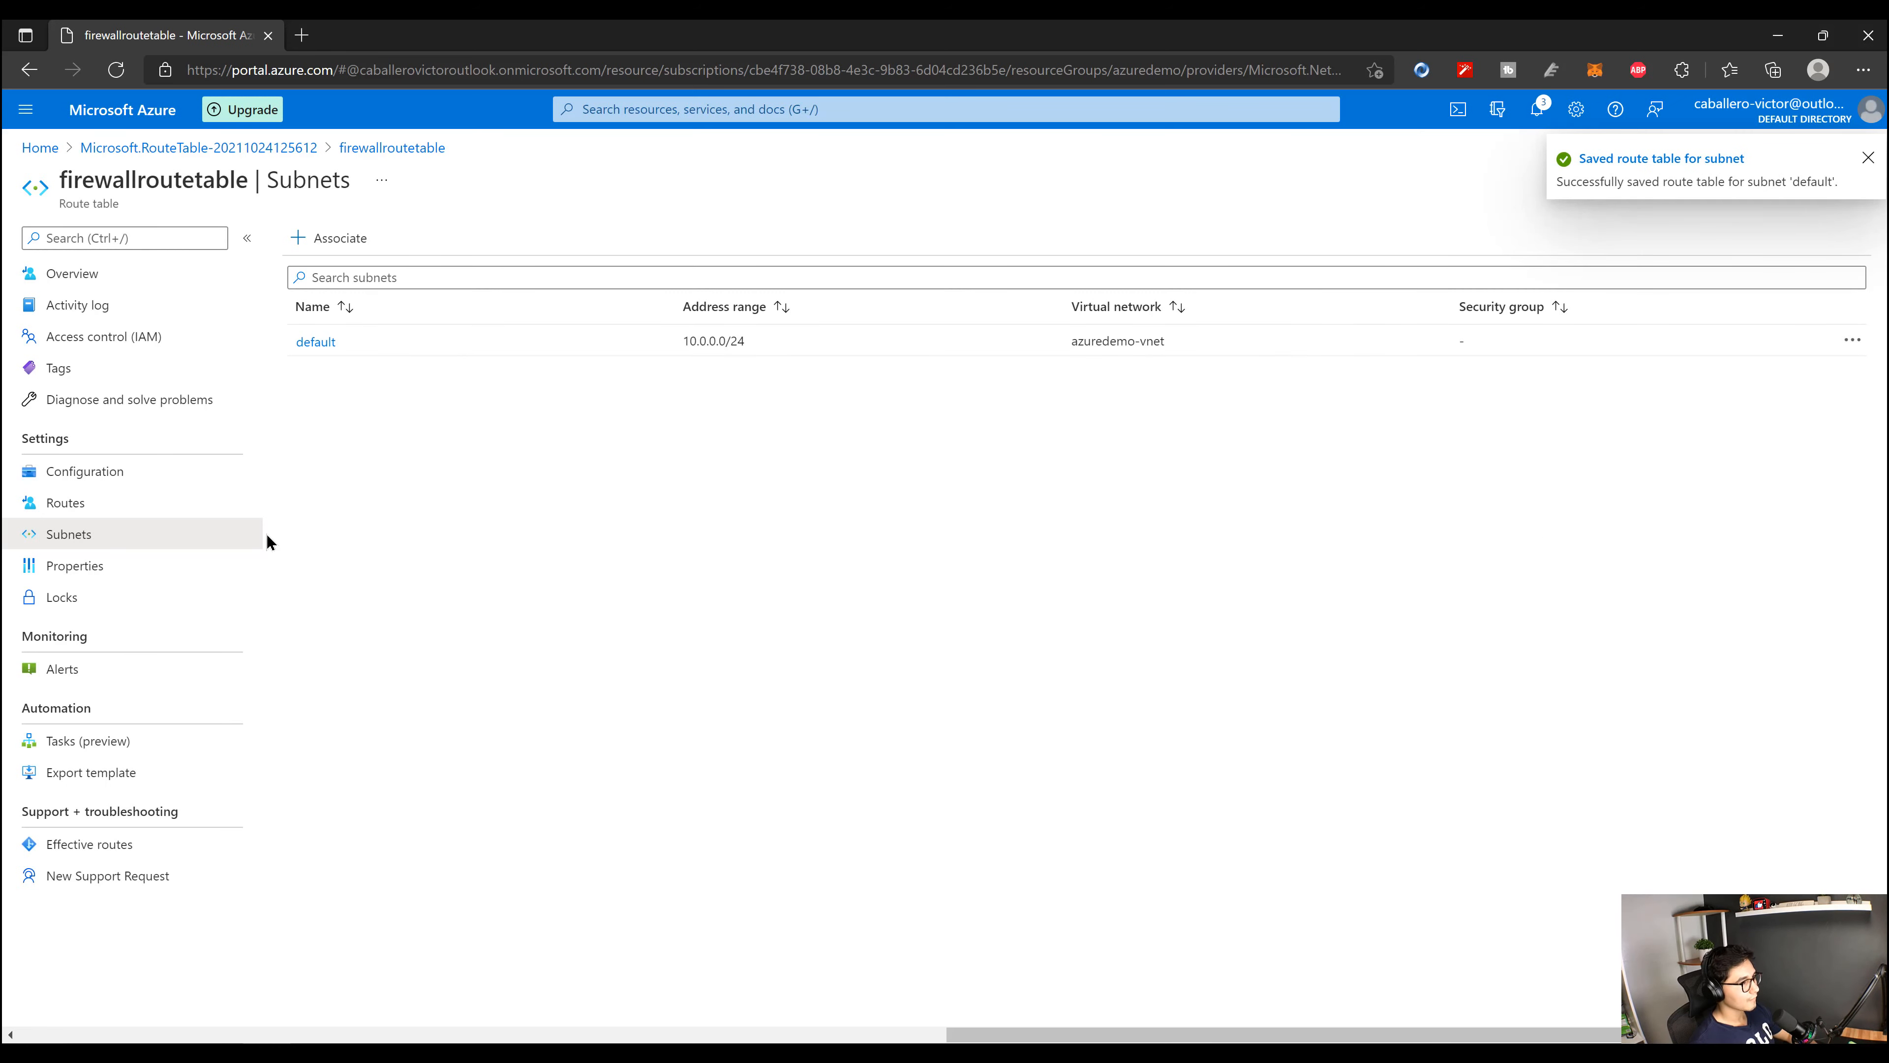
Step: Check the route table's routes and associated subnets, and return to the portal's home page
{"action": "left_click", "coordinate": [107, 513]}
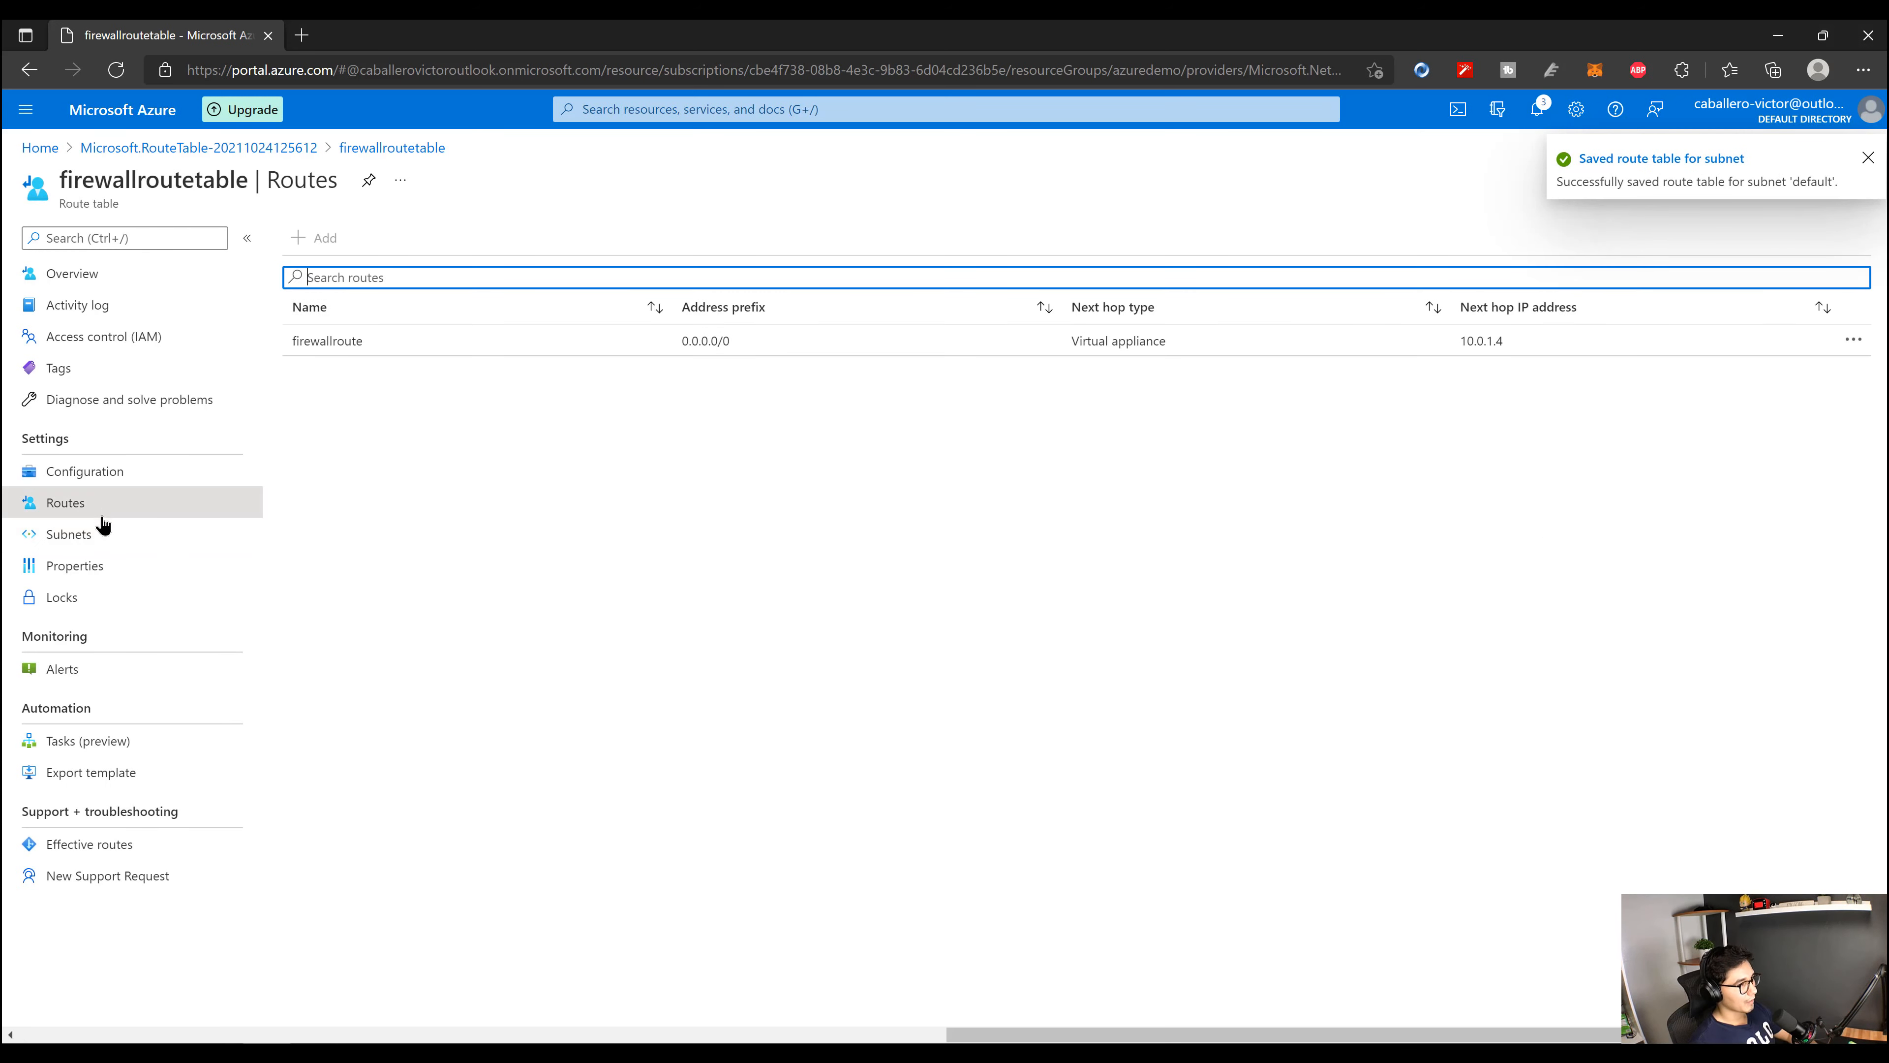
{"action": "left_click", "coordinate": [84, 537]}
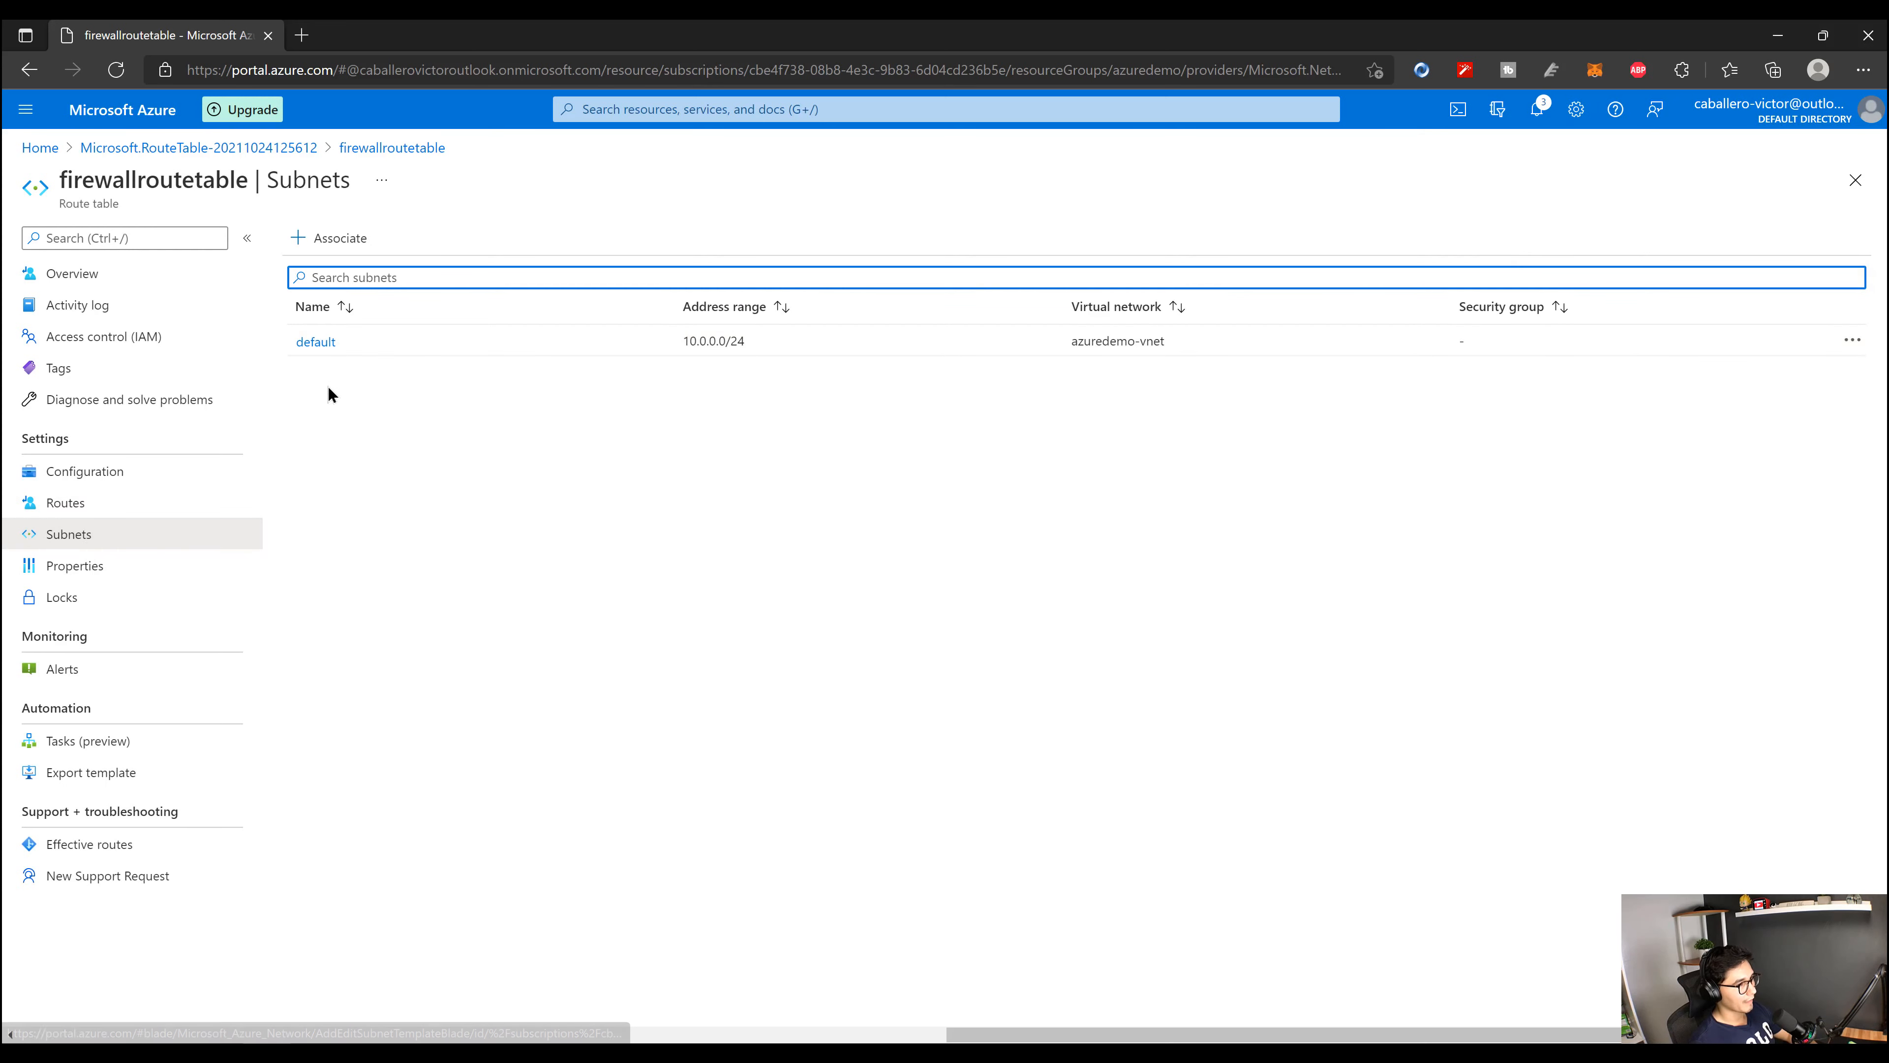
{"action": "left_click", "coordinate": [112, 117]}
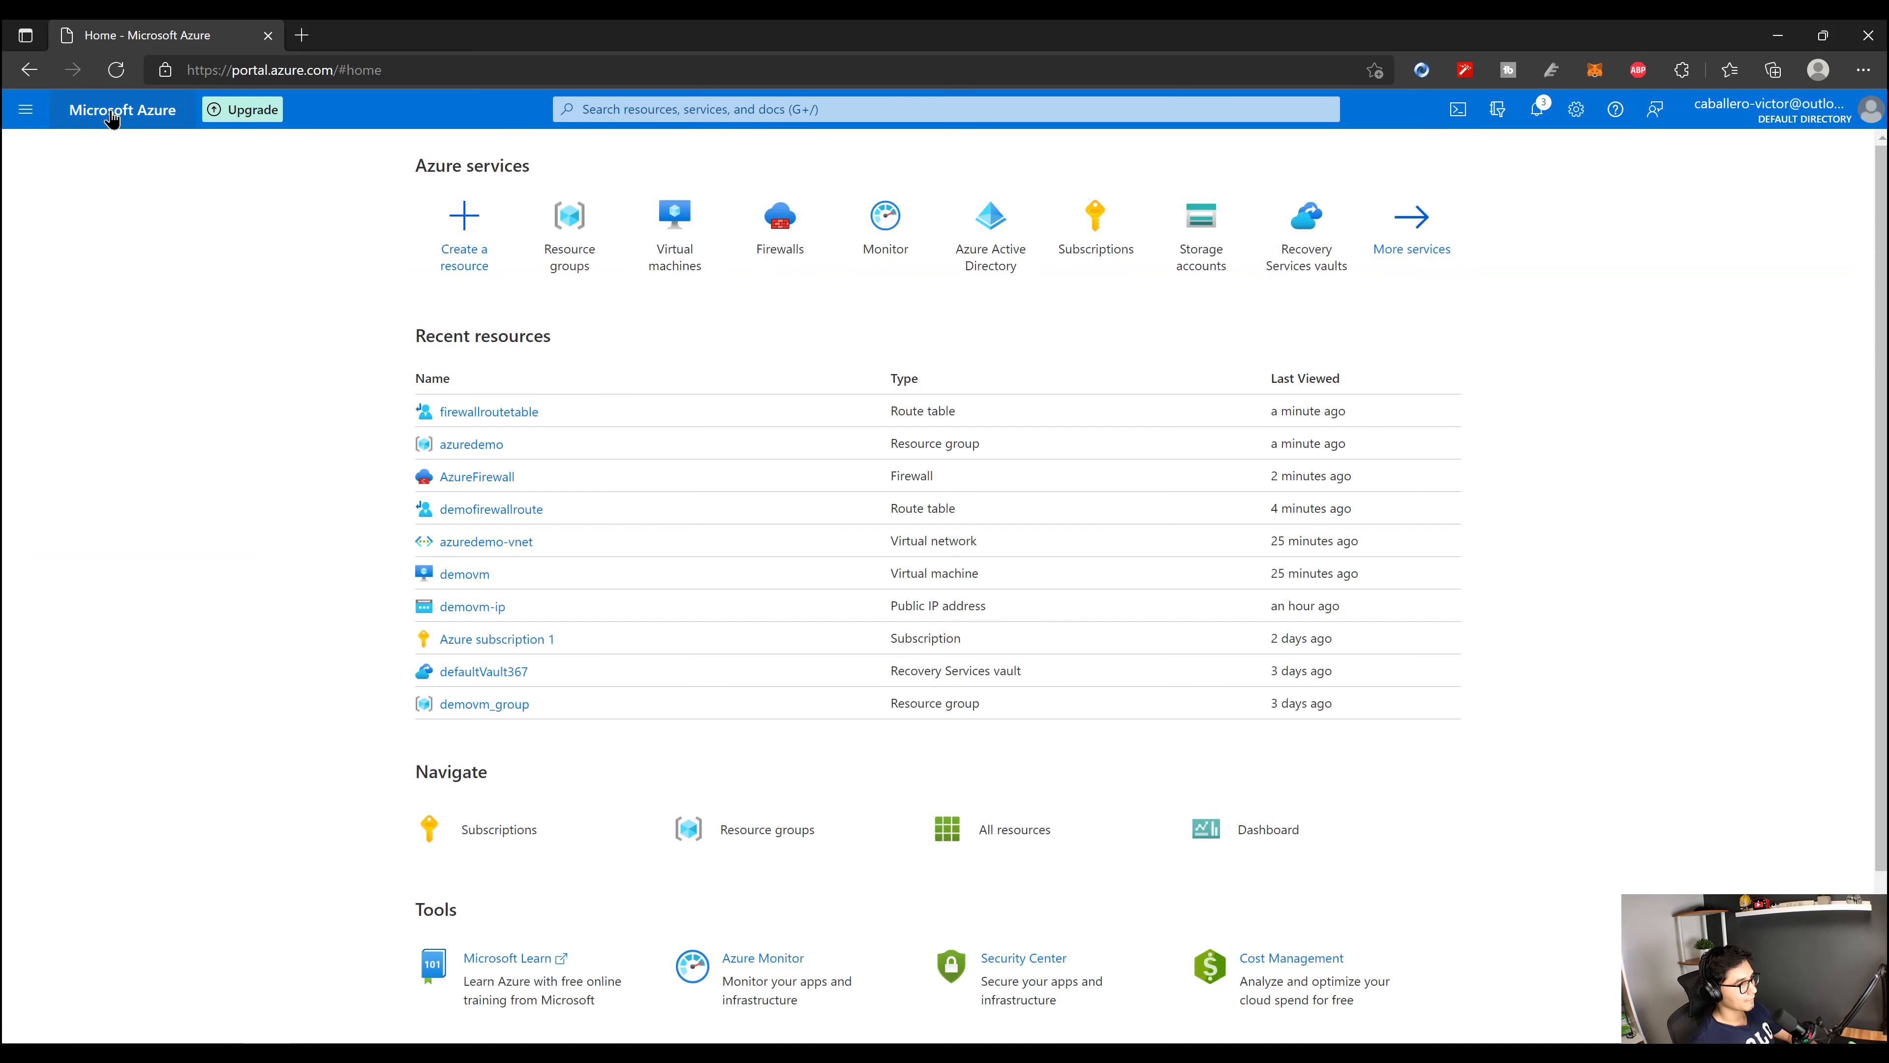
Step: In AzureFirewall's classic rules, start a new NAT rule collection named vmrule with priority 100
{"action": "left_click", "coordinate": [790, 266]}
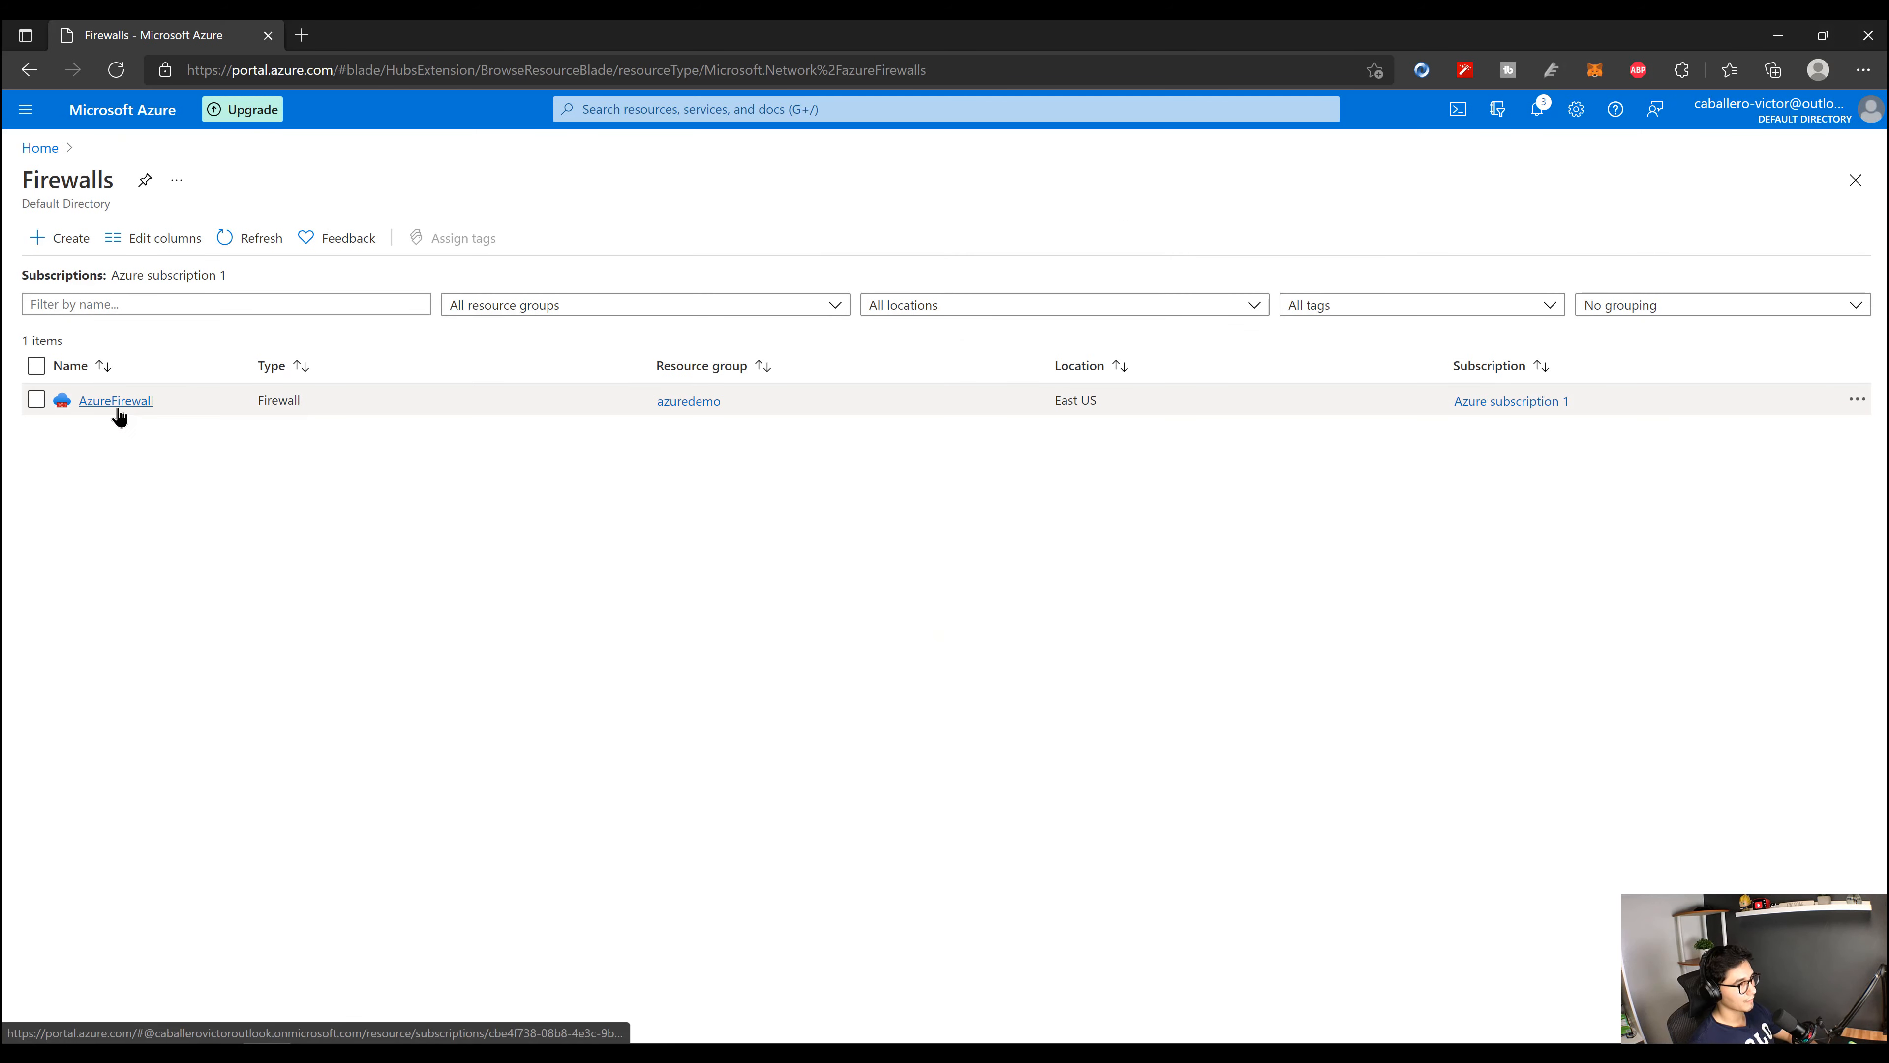
{"action": "left_click", "coordinate": [115, 405]}
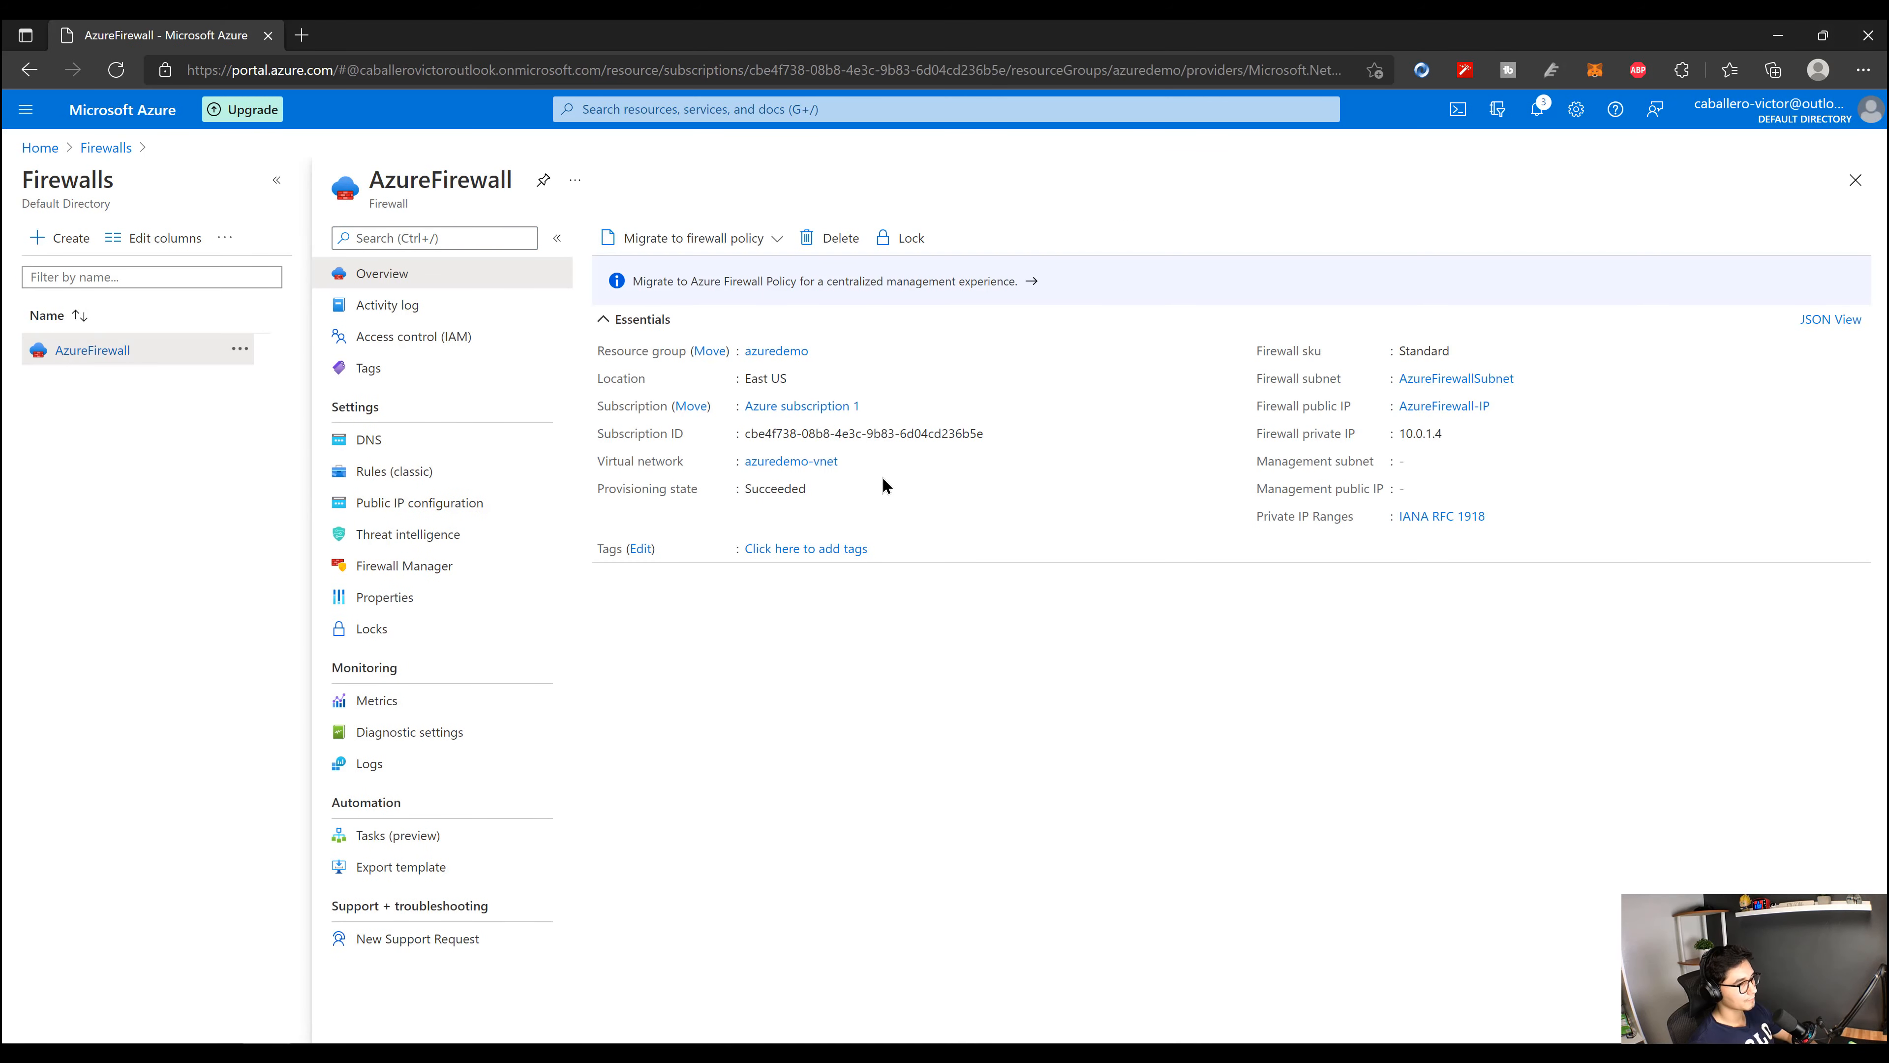
{"action": "left_click", "coordinate": [392, 473]}
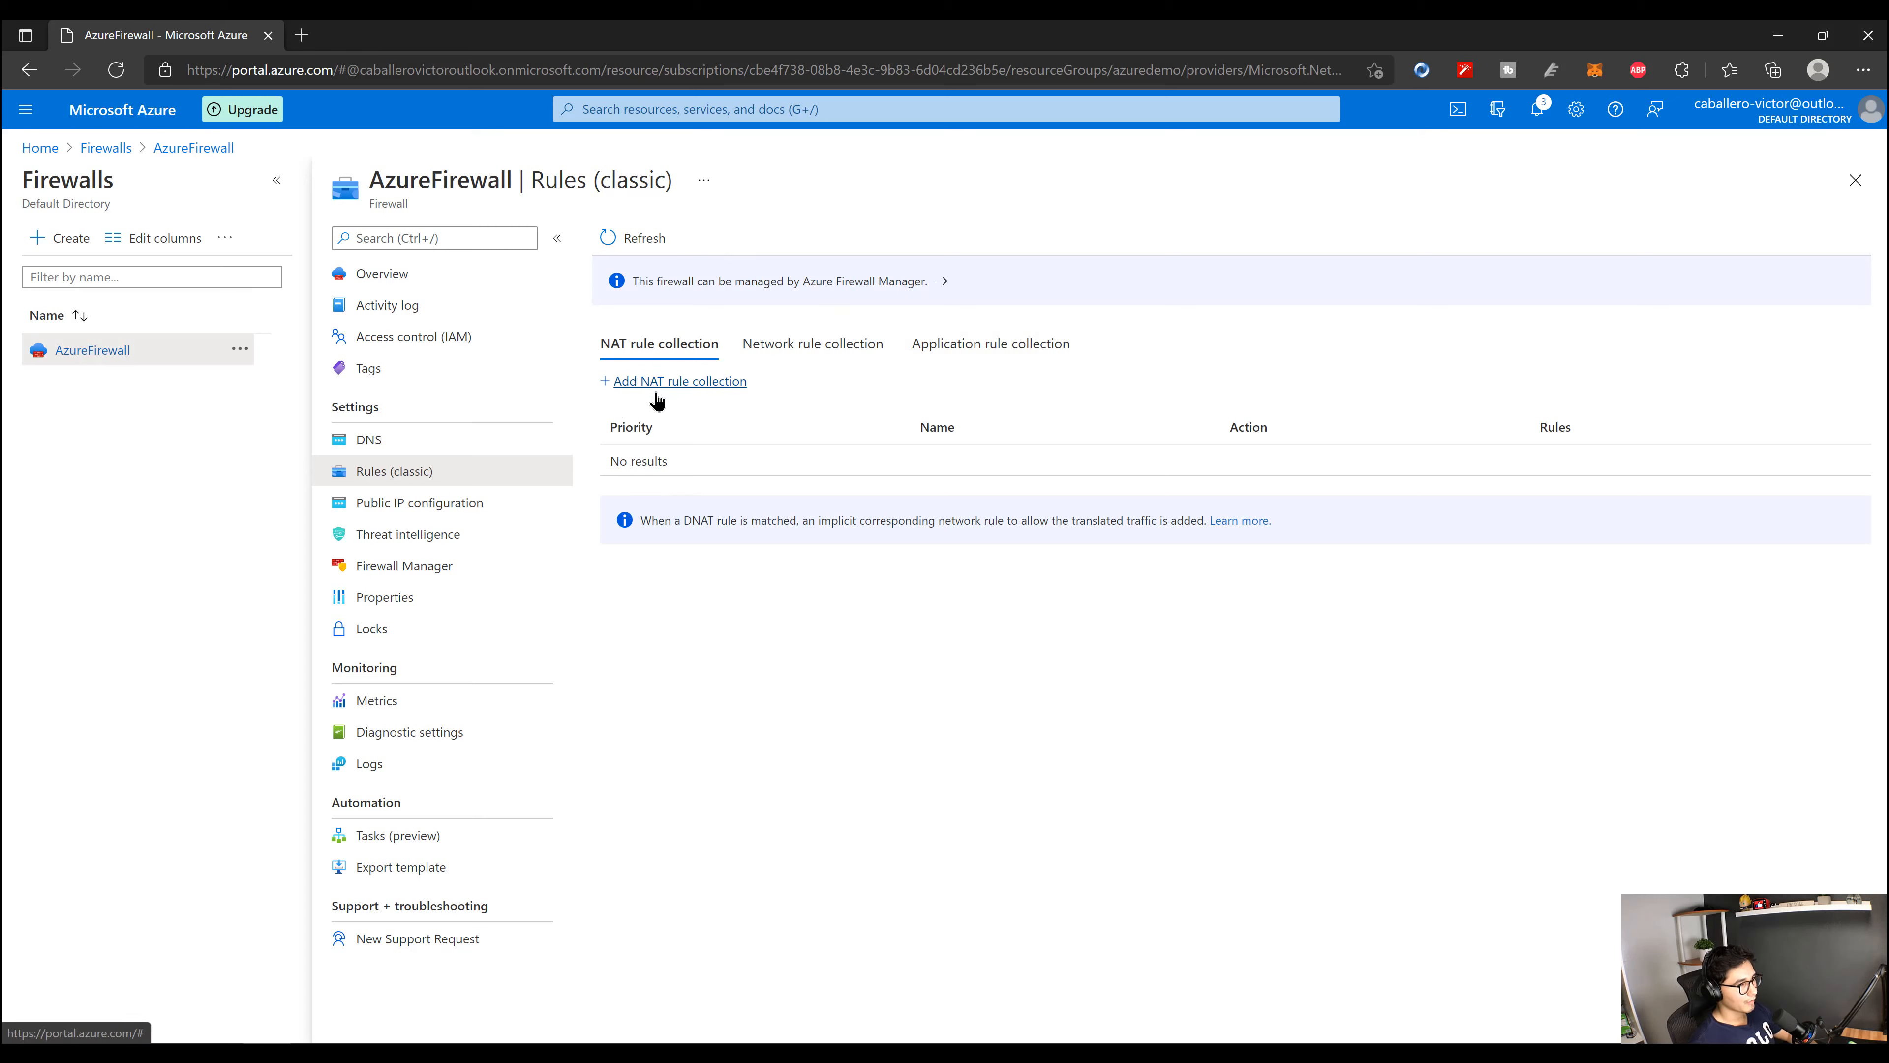
{"action": "left_click", "coordinate": [713, 392]}
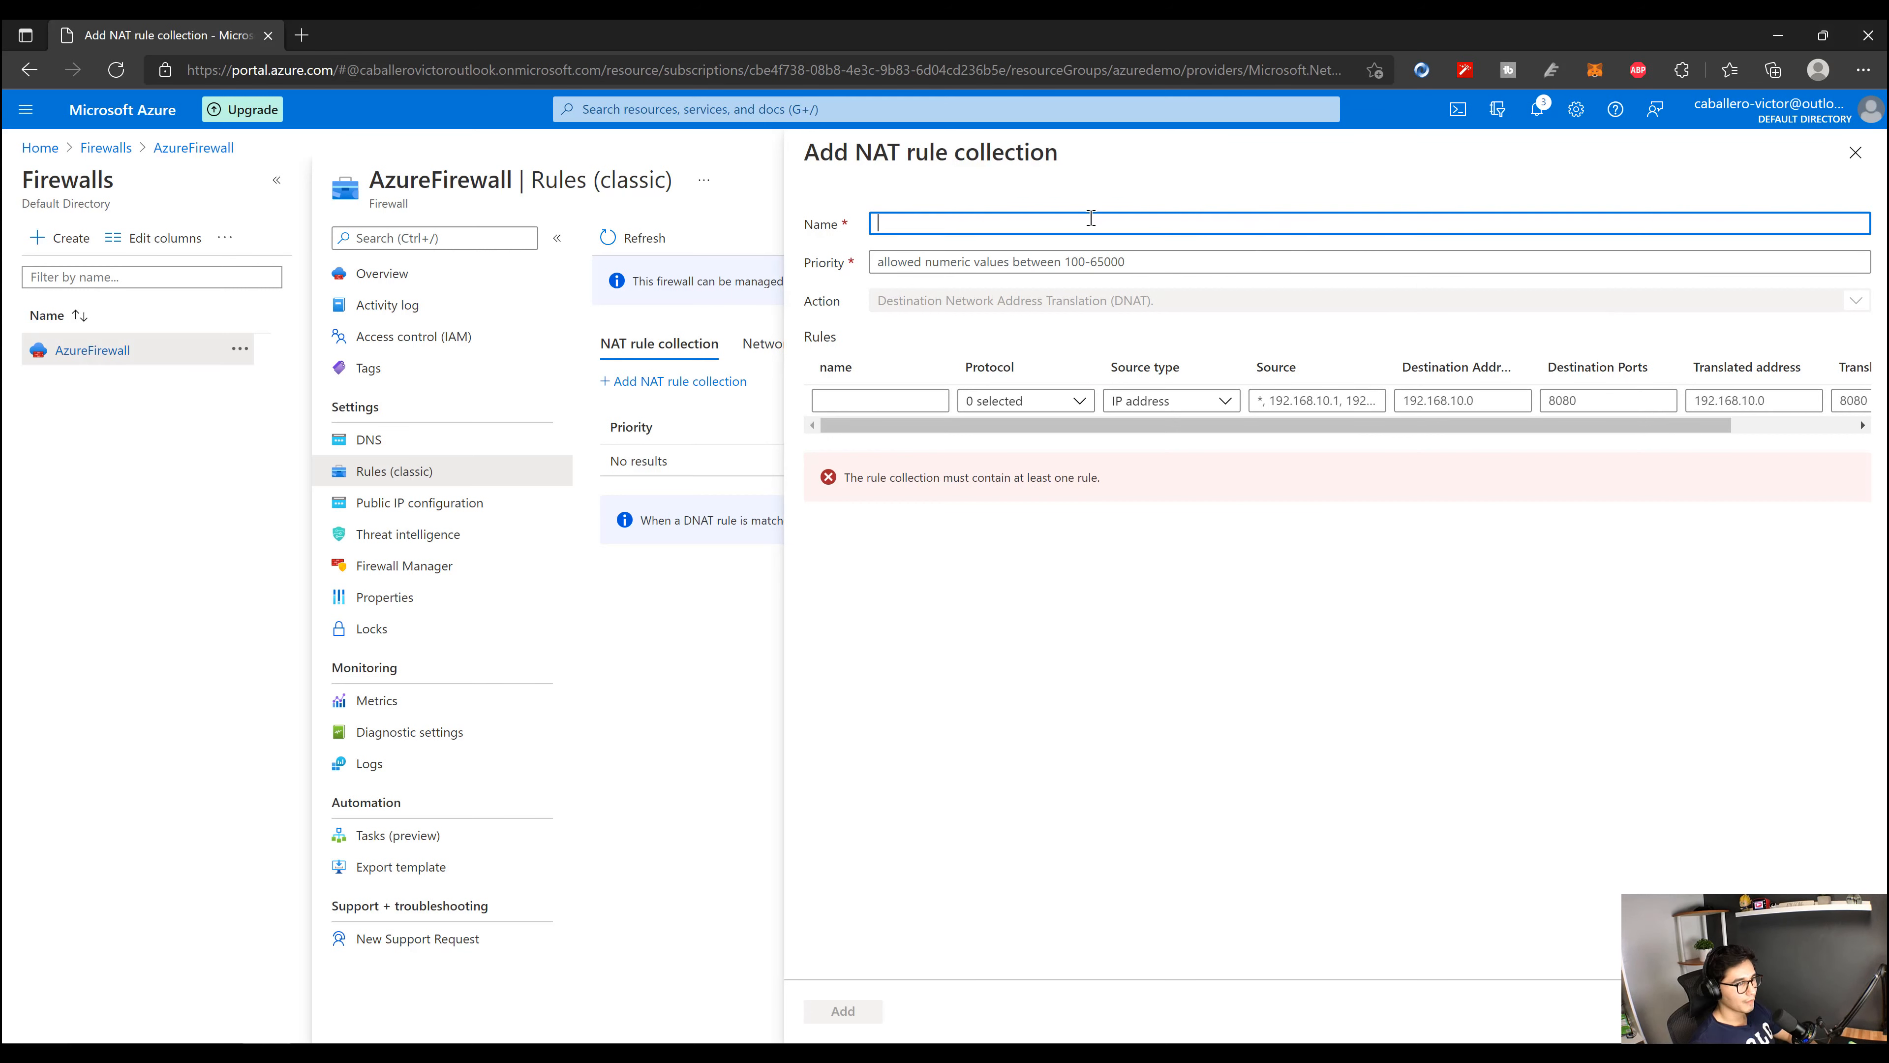
{"action": "type", "text": "vmrule"}
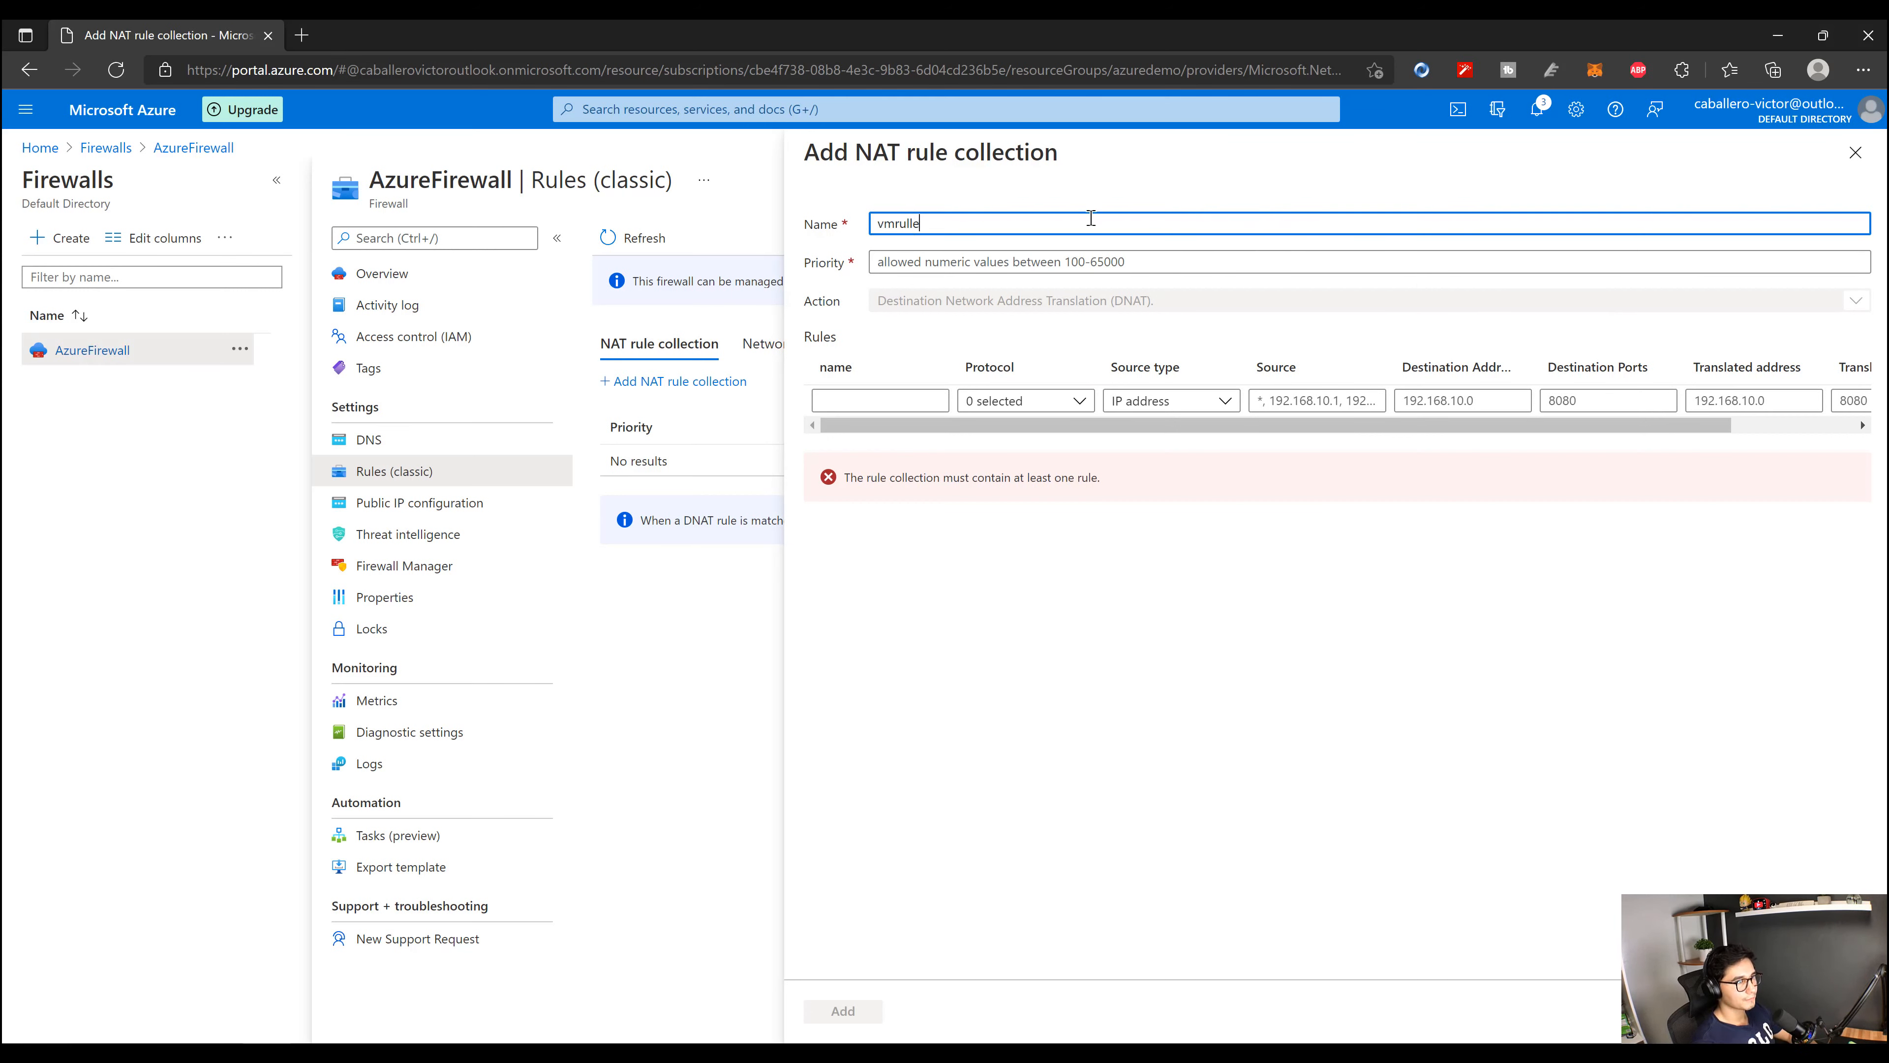
{"action": "key", "text": "Tab"}
{"action": "type", "text": "100"}
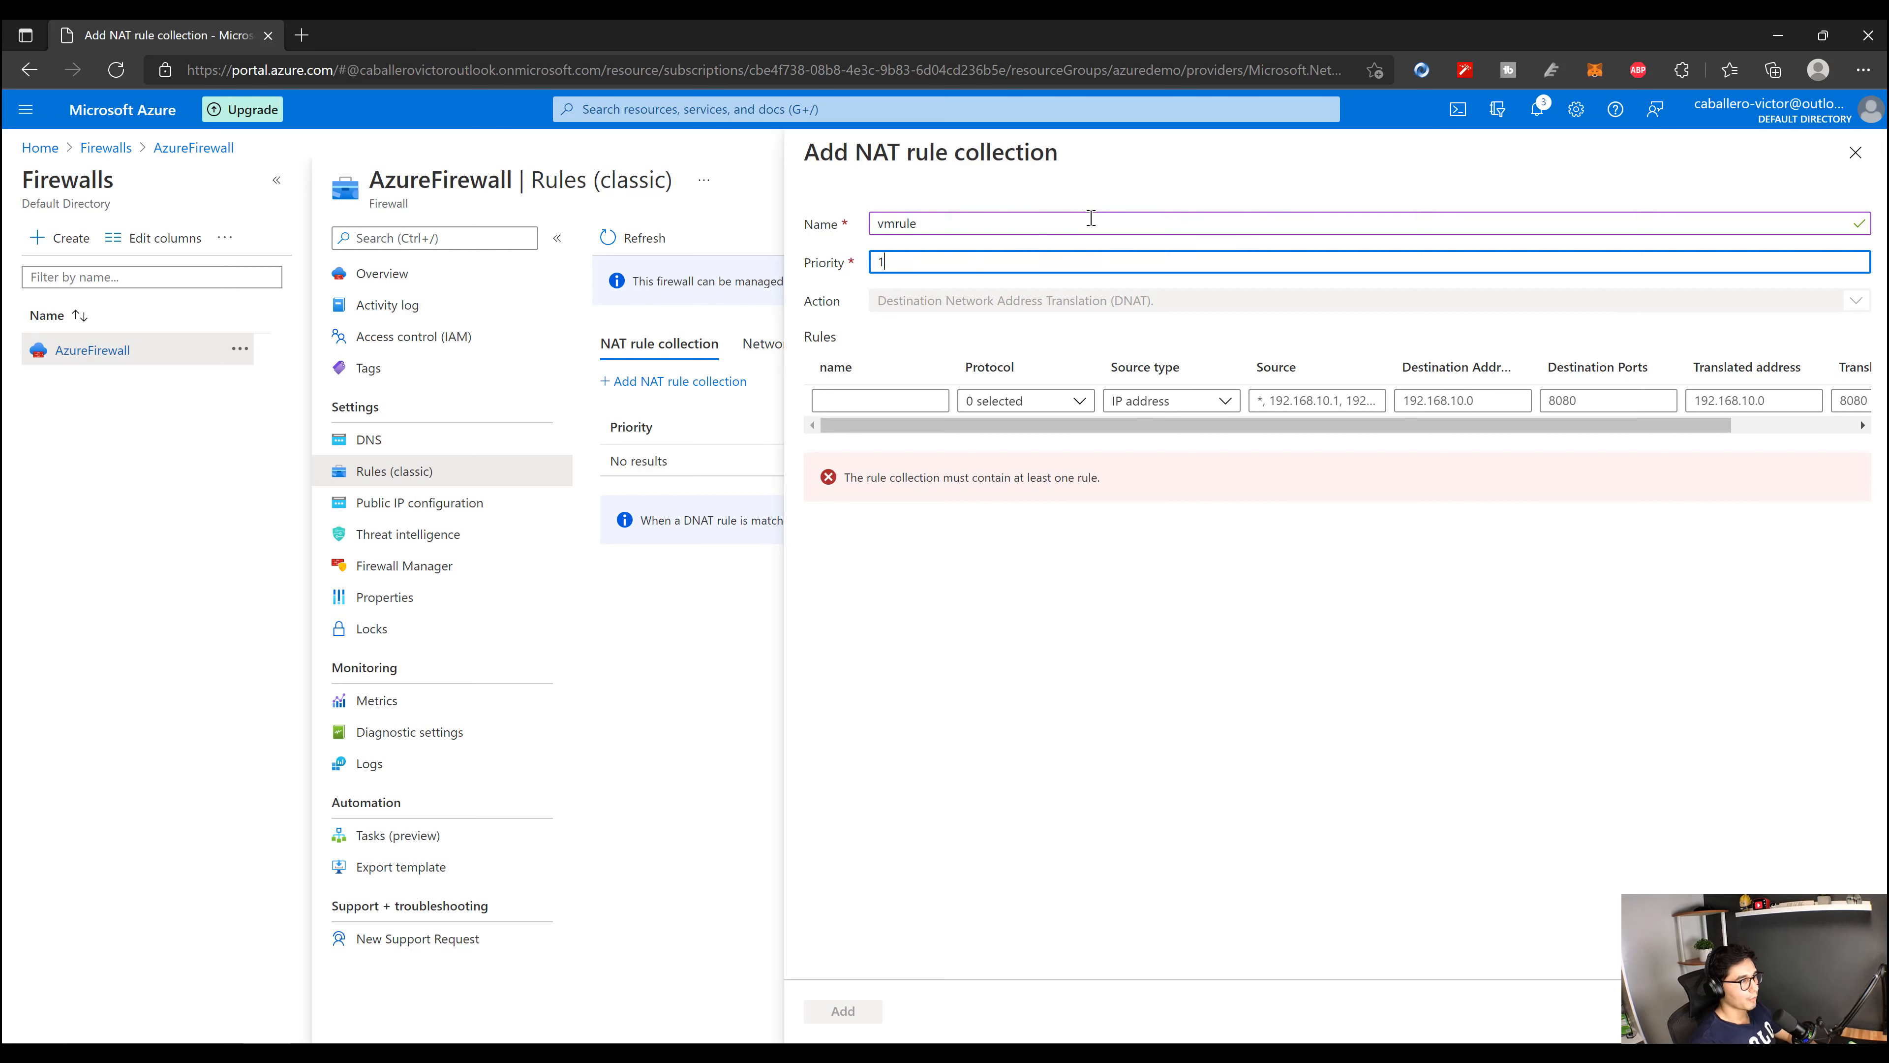
Step: Name the collection's first rule vmrule, with TCP as its protocol and IP address as its source type
{"action": "left_click", "coordinate": [896, 402]}
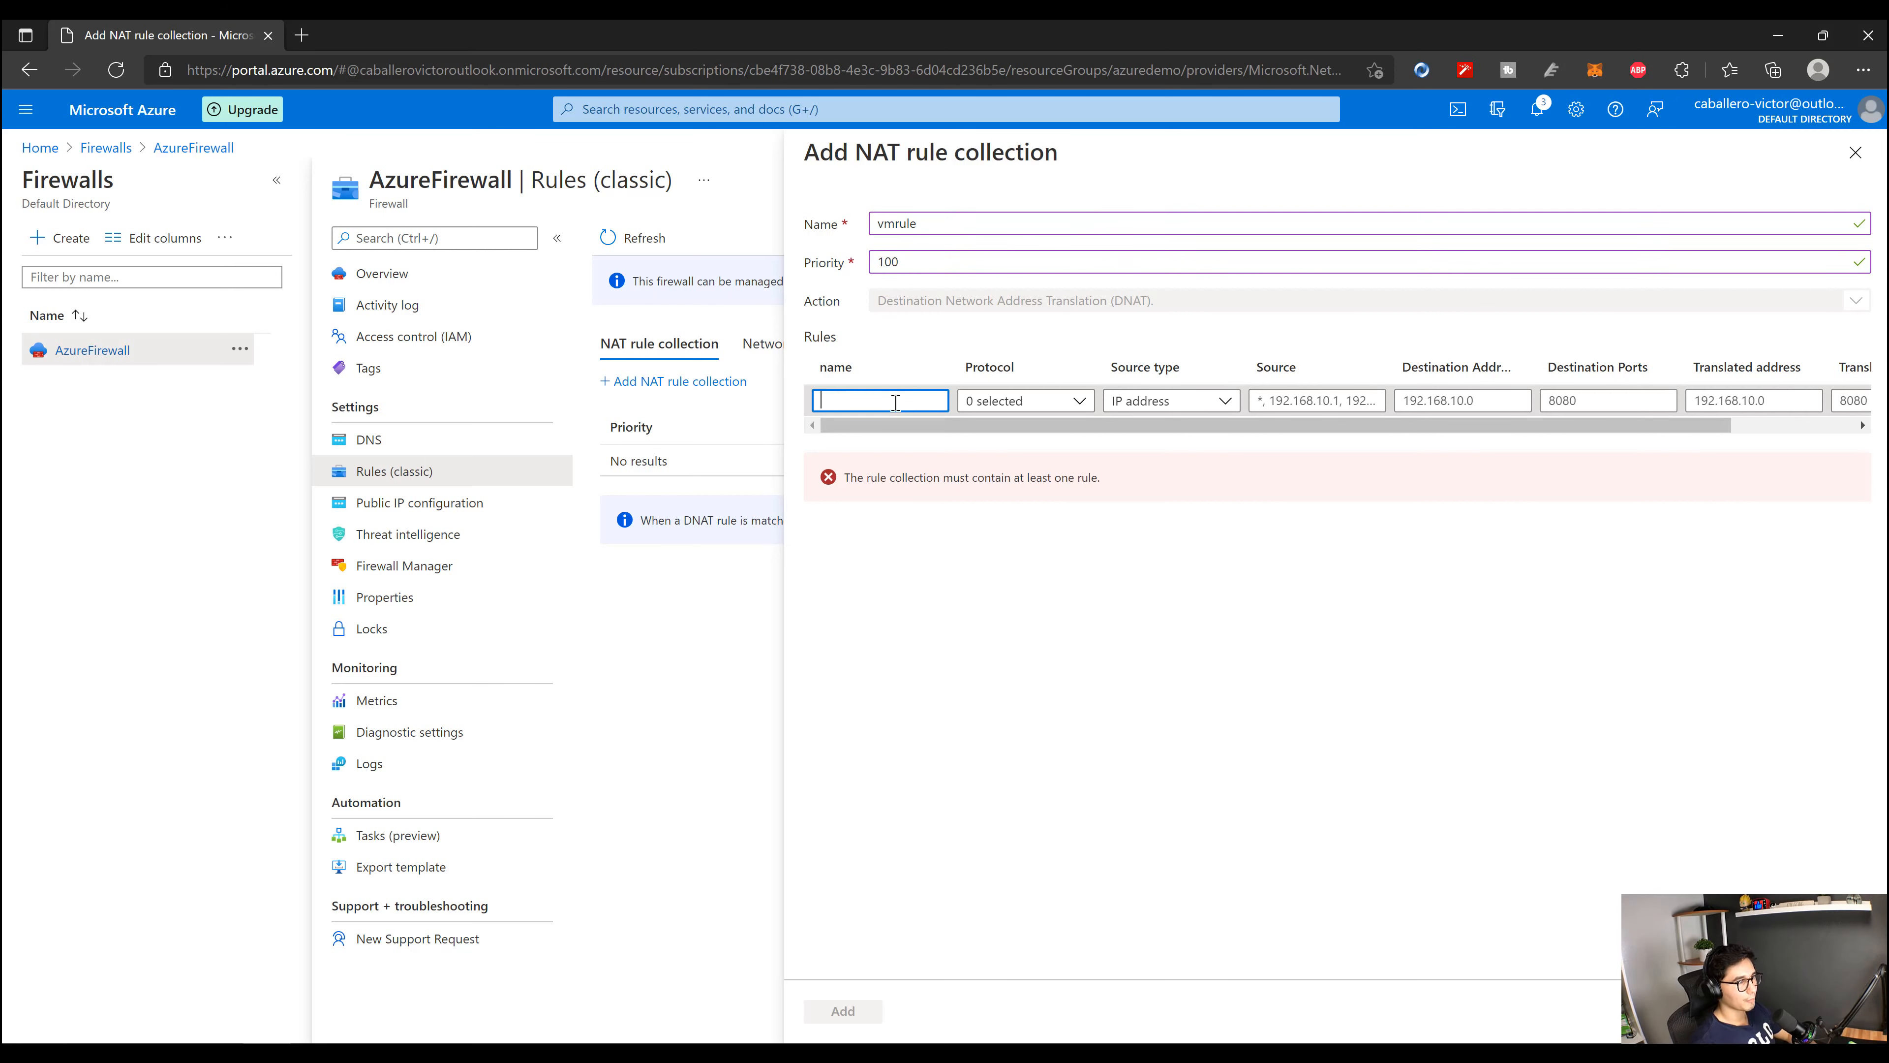
{"action": "type", "text": "vm"}
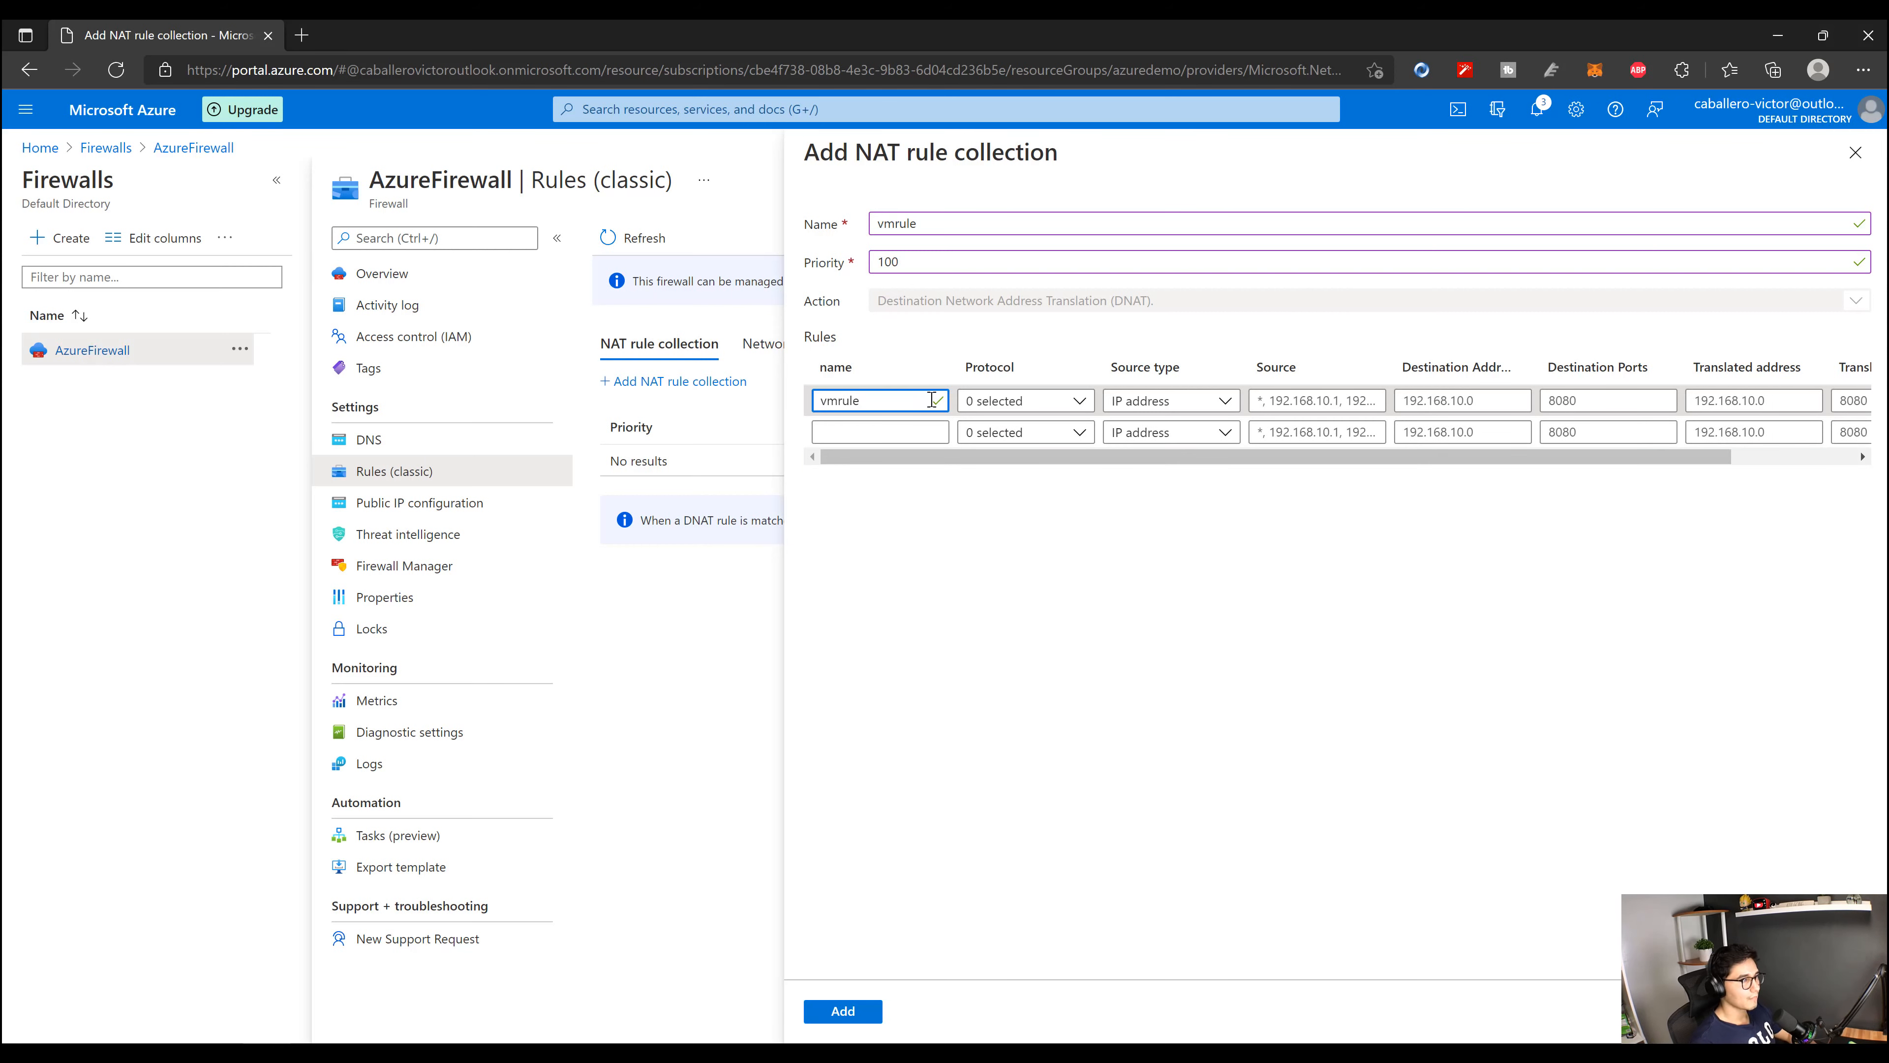
{"action": "type", "text": "rule"}
{"action": "left_click", "coordinate": [1002, 401]}
{"action": "left_click", "coordinate": [980, 428]}
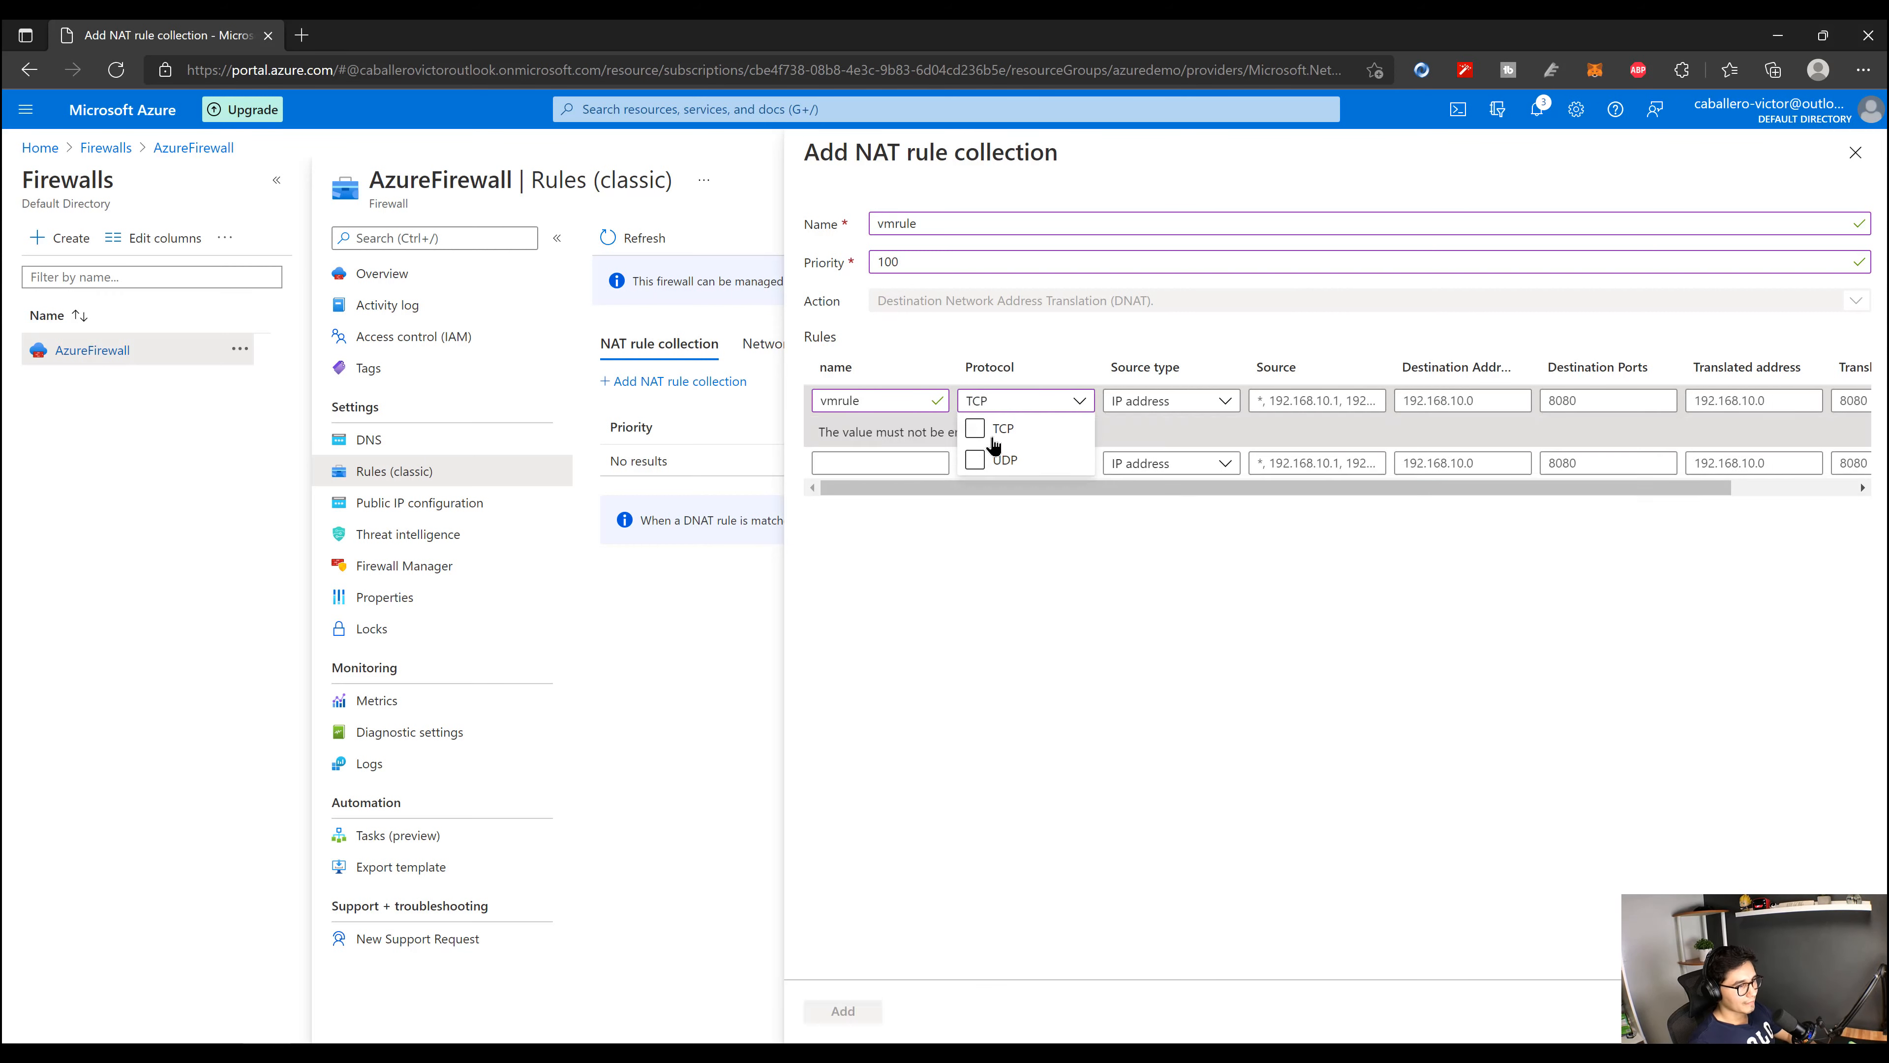
{"action": "left_click", "coordinate": [1169, 405]}
{"action": "left_click", "coordinate": [1157, 429]}
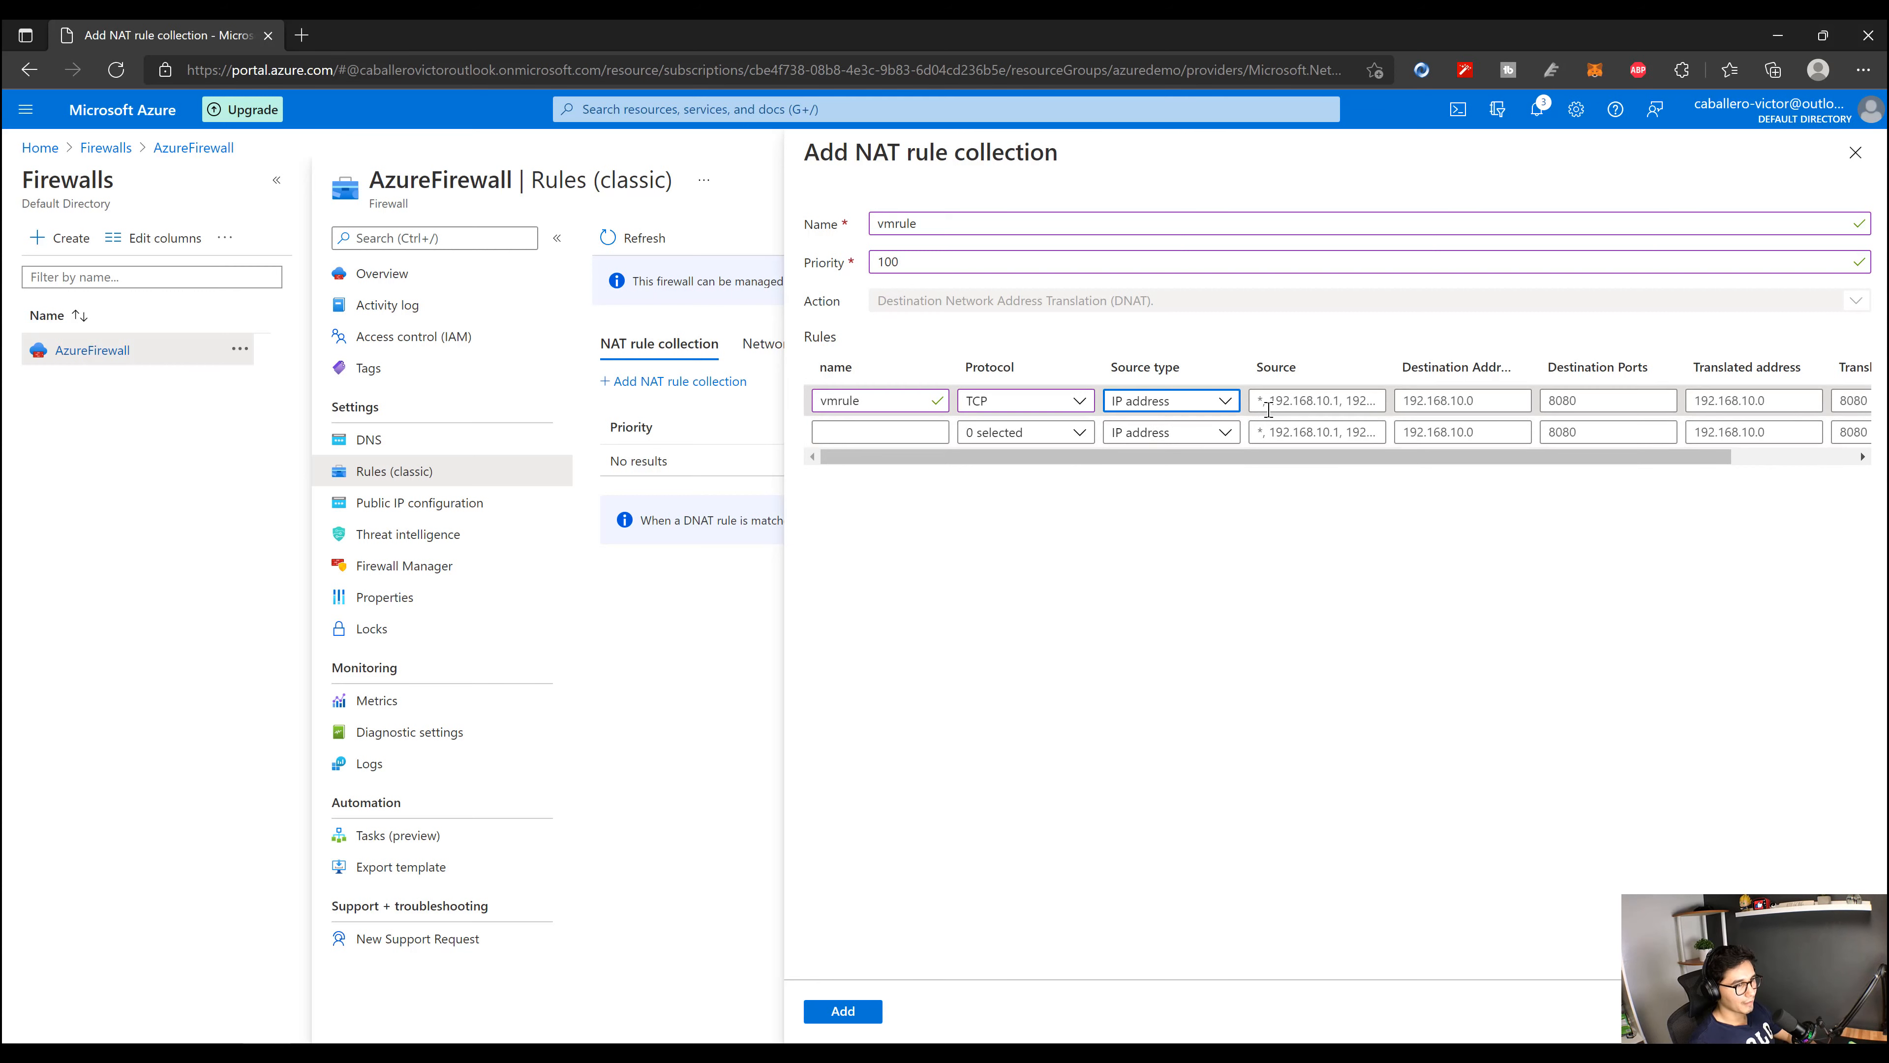
Step: Search the web for "whats my ip" and copy this computer's public IP address into the NAT rule's source
{"action": "left_click", "coordinate": [1300, 403]}
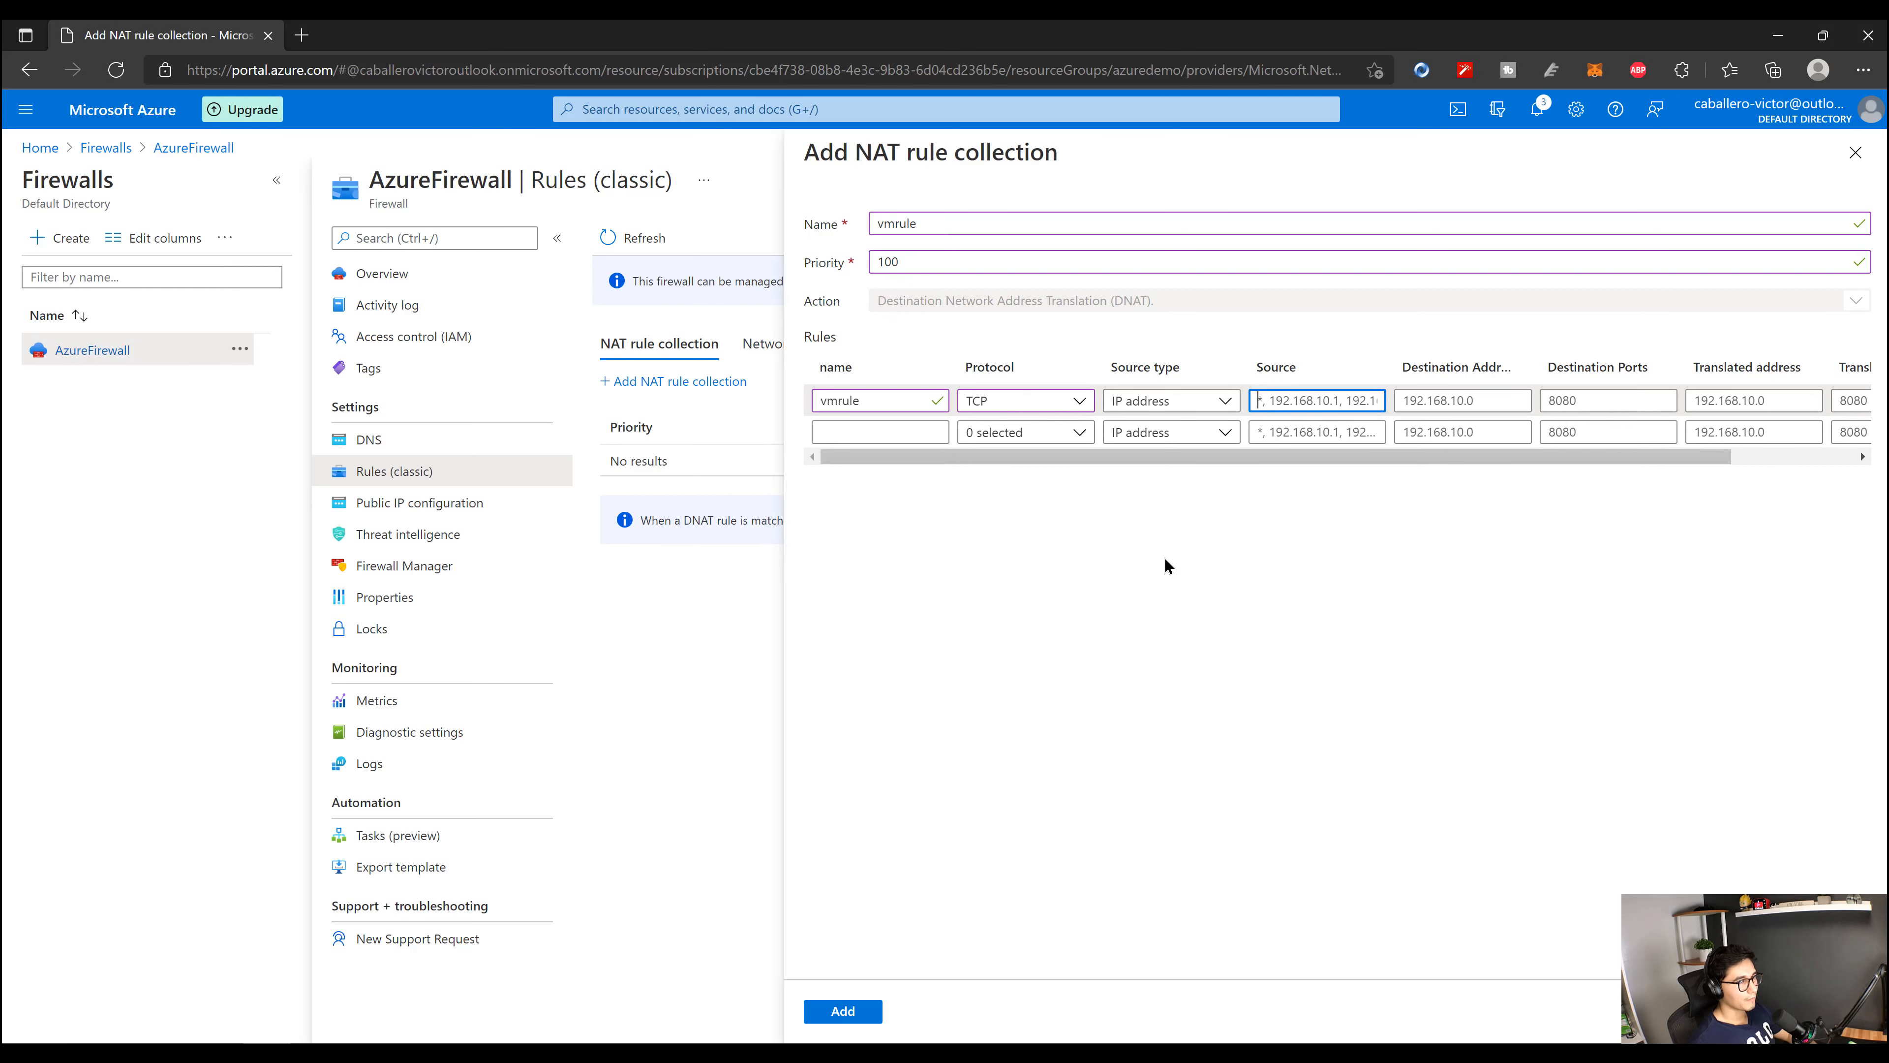
{"action": "left_click", "coordinate": [299, 37]}
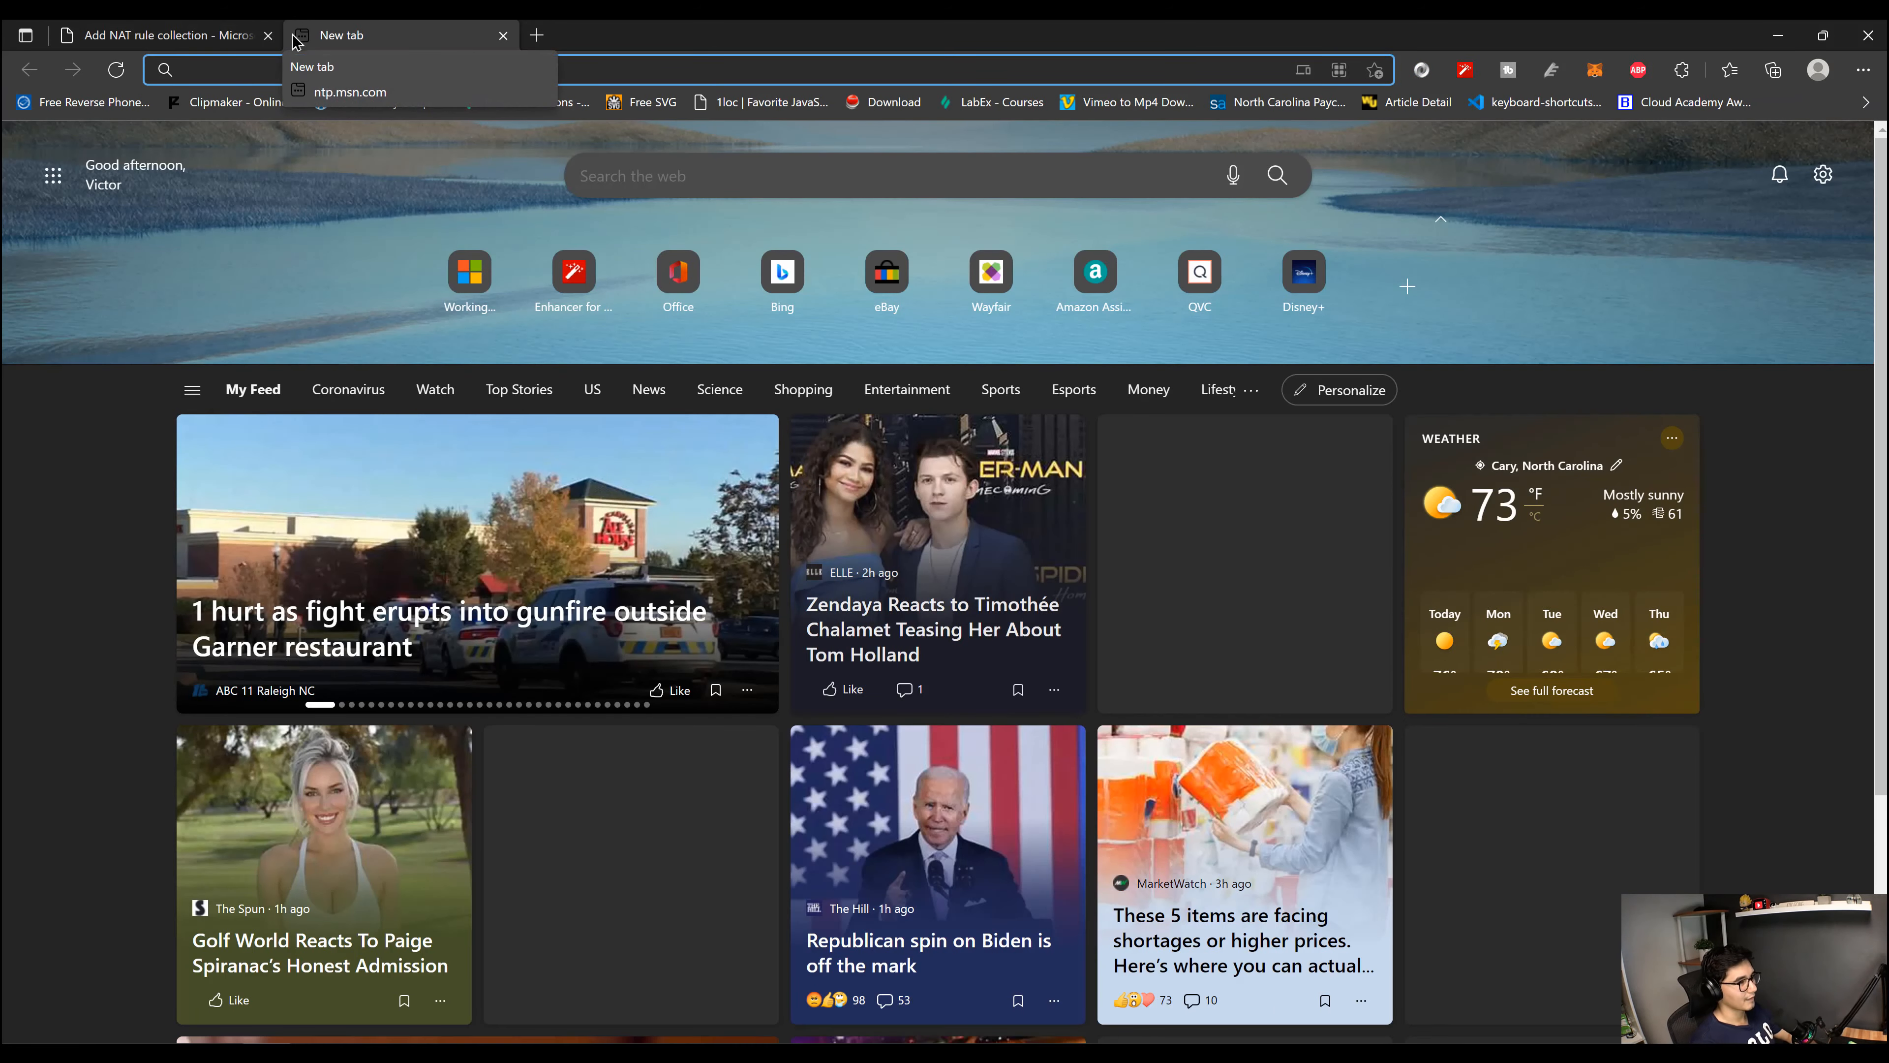
{"action": "type", "text": "whats my ip"}
{"action": "key", "text": "Return"}
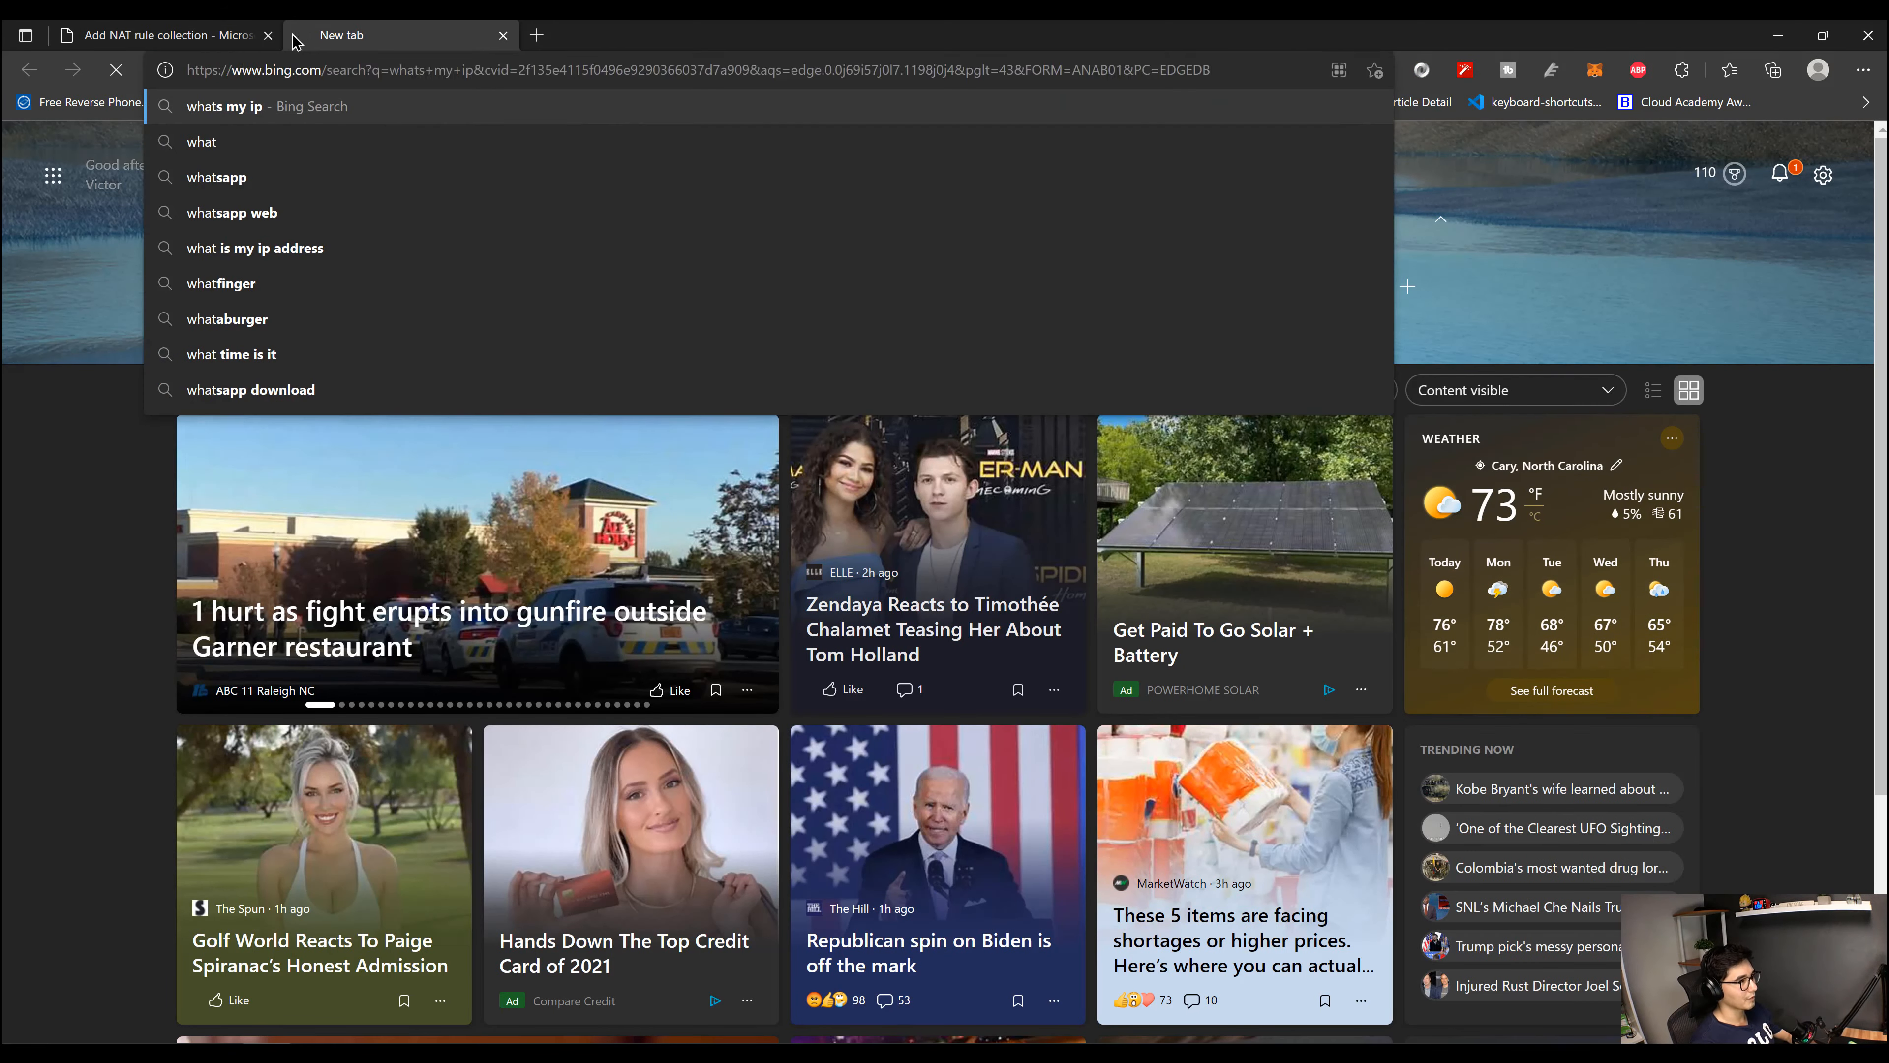
{"action": "left_click_drag", "start_coordinate": [355, 302], "coordinate": [173, 312]}
{"action": "key", "text": "ctrl+c"}
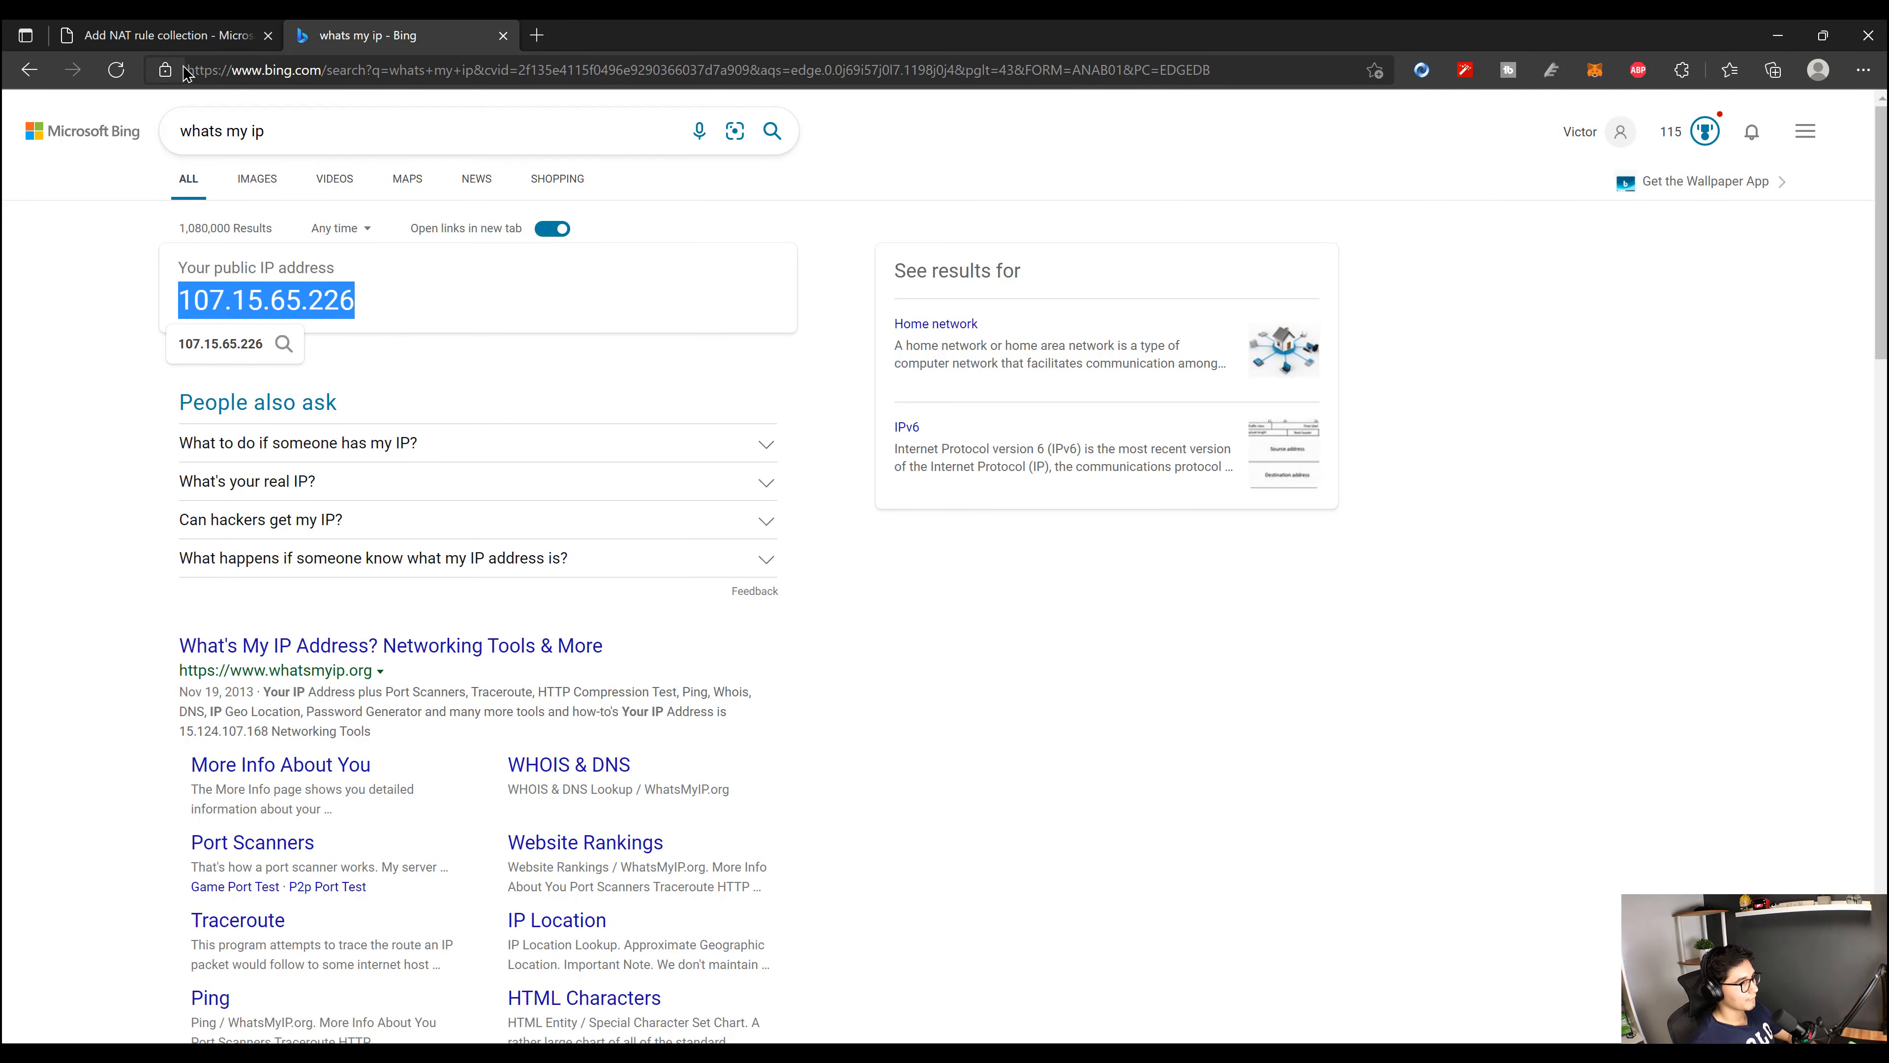
{"action": "left_click", "coordinate": [200, 41]}
{"action": "left_click", "coordinate": [1297, 402]}
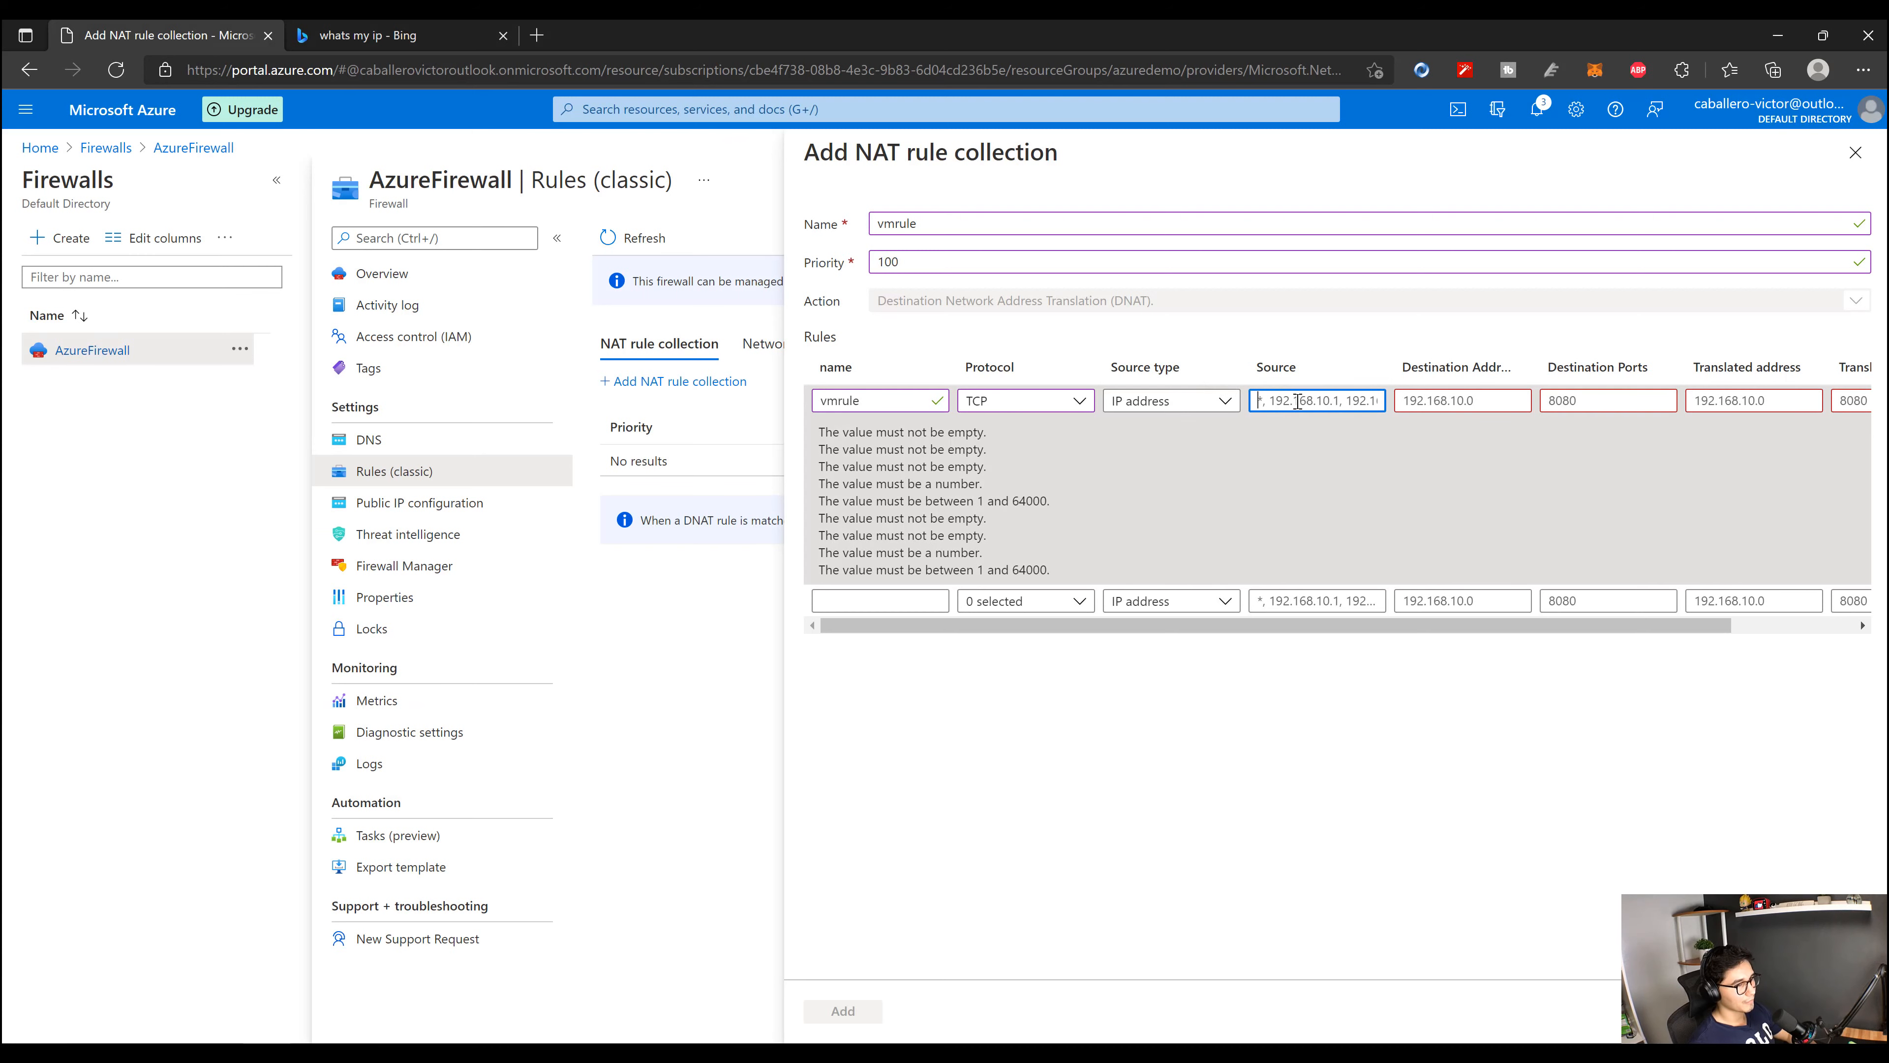
{"action": "key", "text": "ctrl+v"}
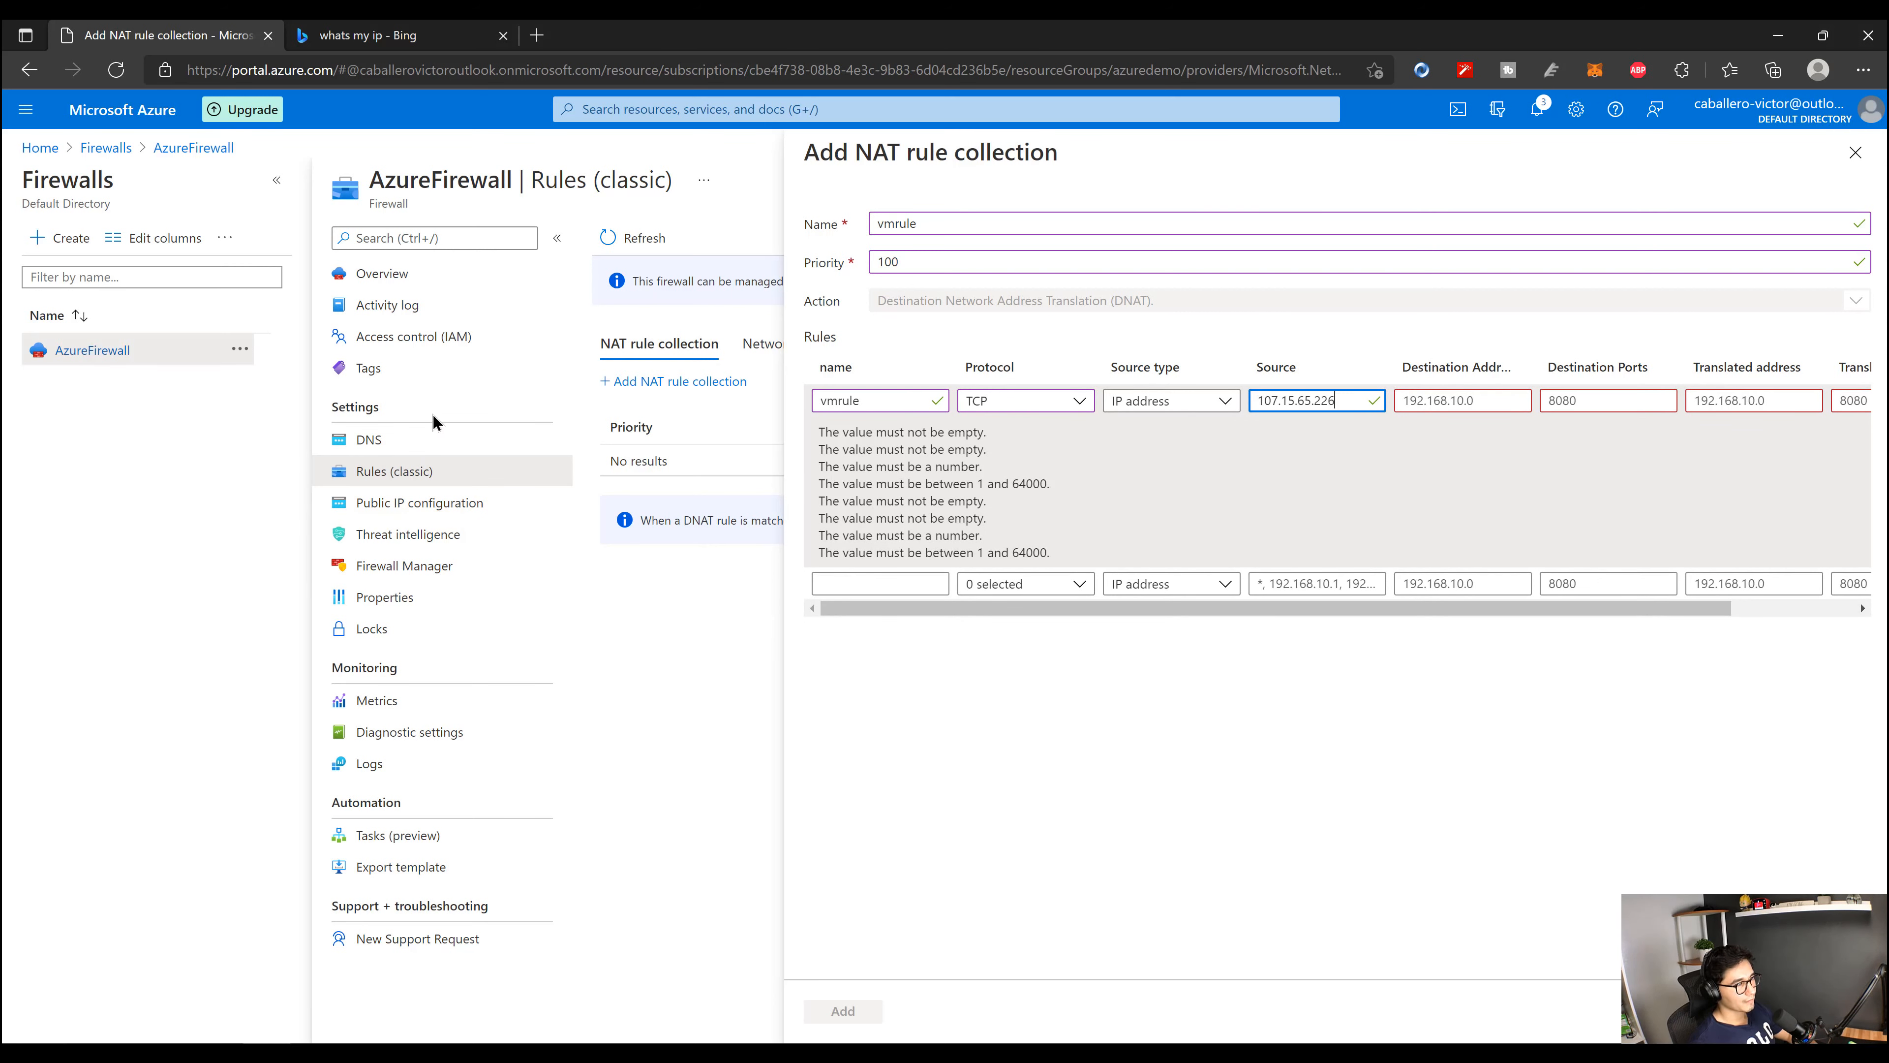
Step: Open the Azure portal in a separate browser tab, close the IP search tab, and open the AzureFirewall resource
{"action": "right_click", "coordinate": [112, 111]}
{"action": "left_click", "coordinate": [350, 120]}
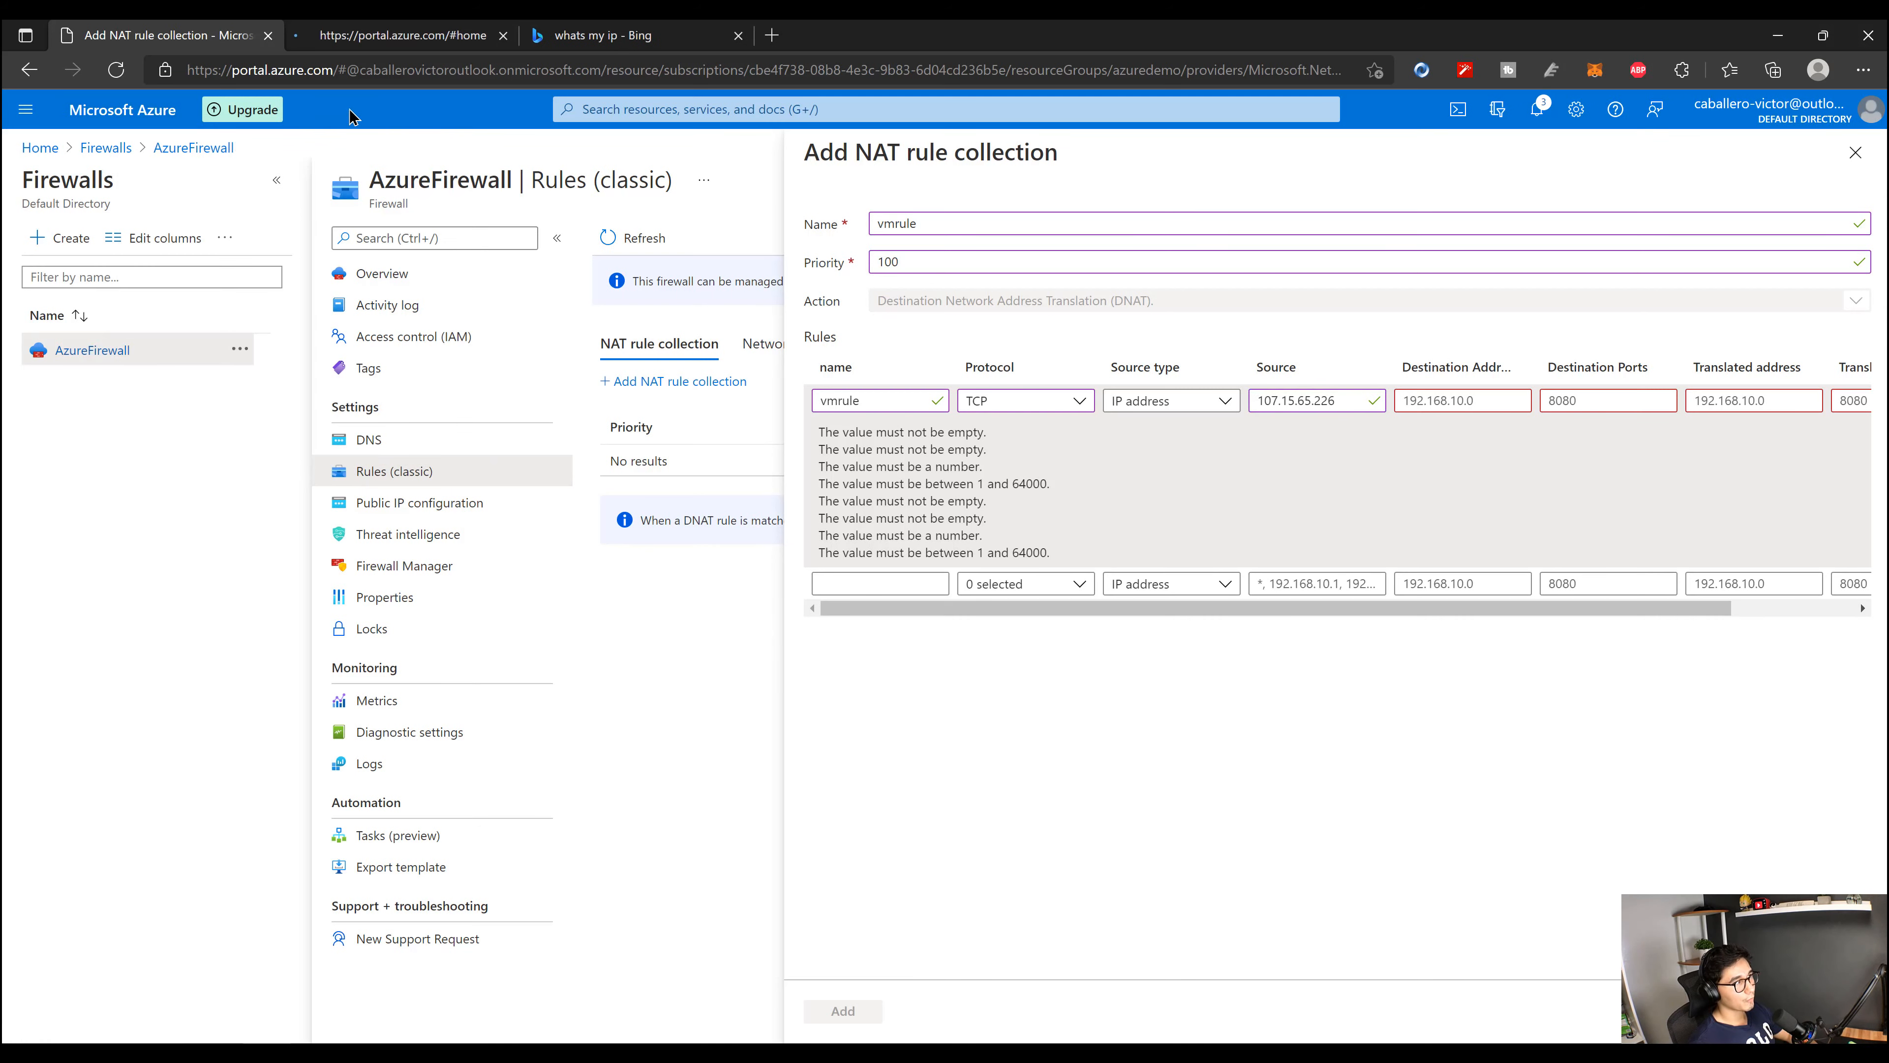
{"action": "left_click", "coordinate": [737, 35]}
{"action": "left_click", "coordinate": [390, 38]}
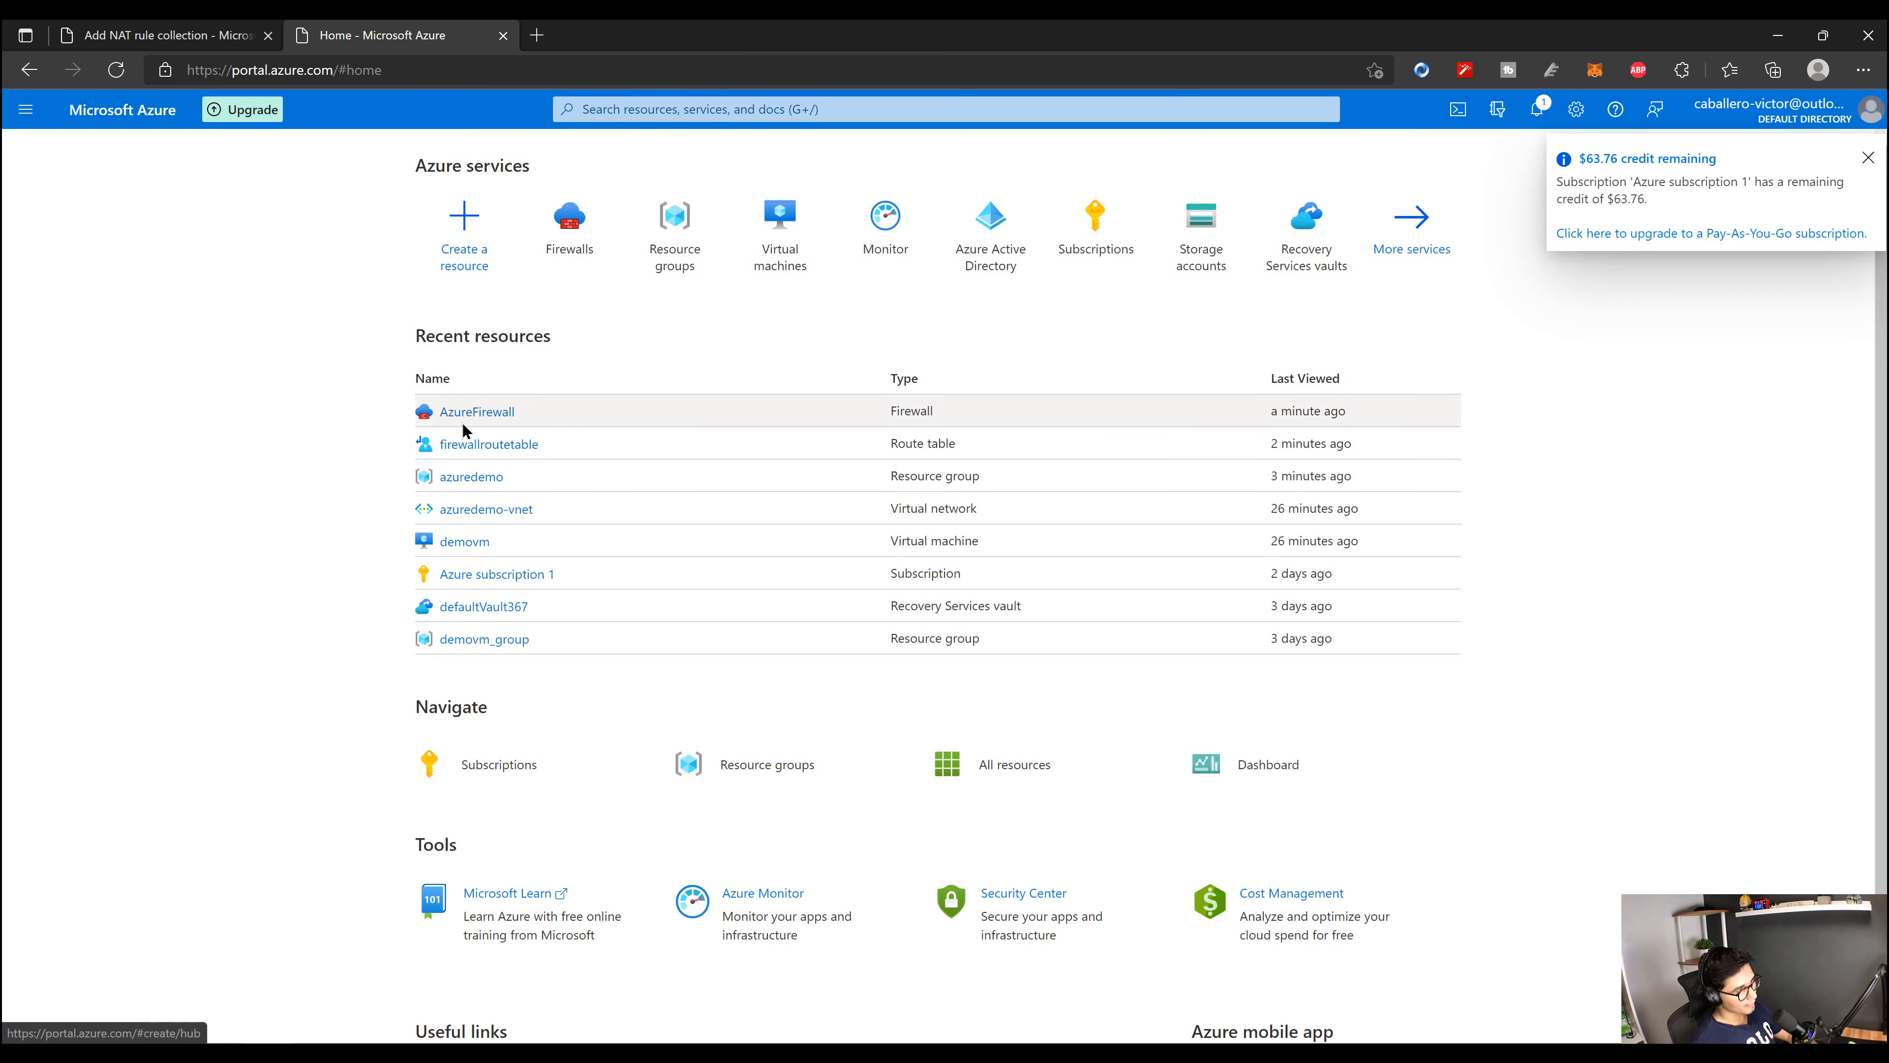
{"action": "left_click", "coordinate": [570, 236]}
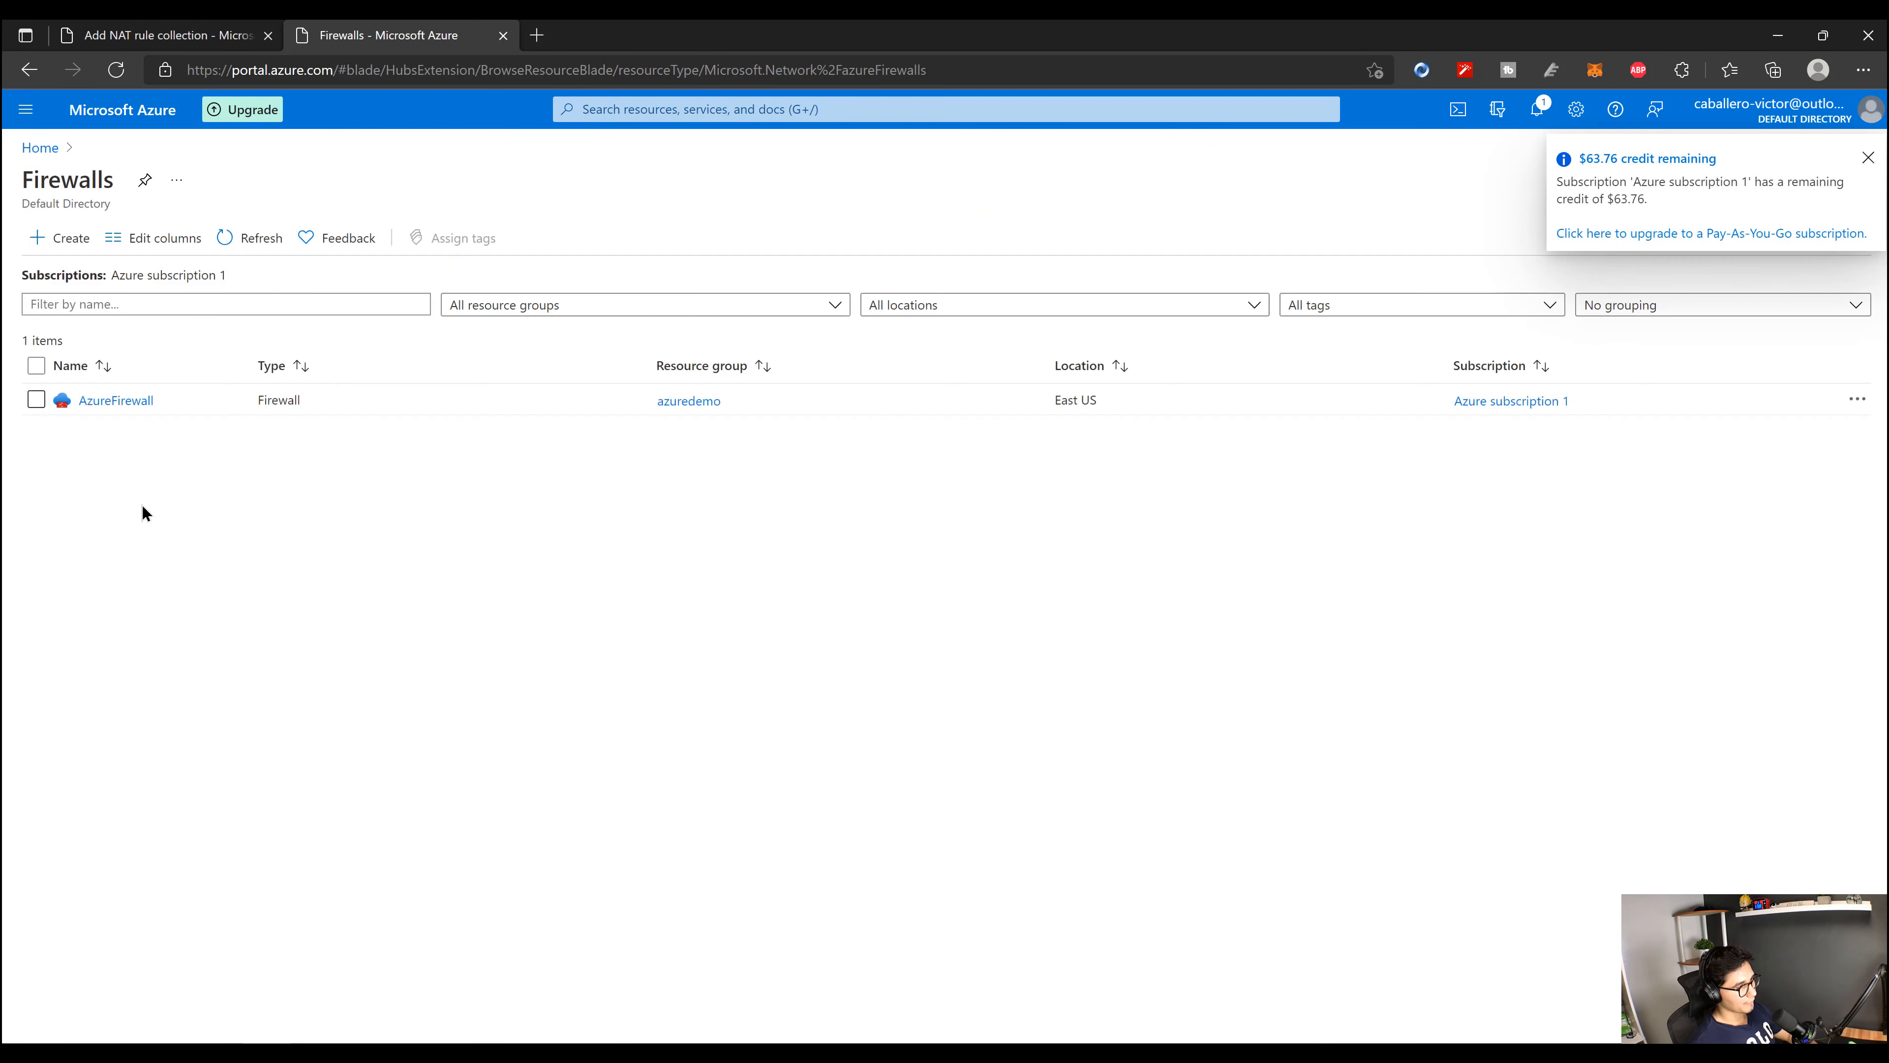
{"action": "left_click", "coordinate": [114, 401]}
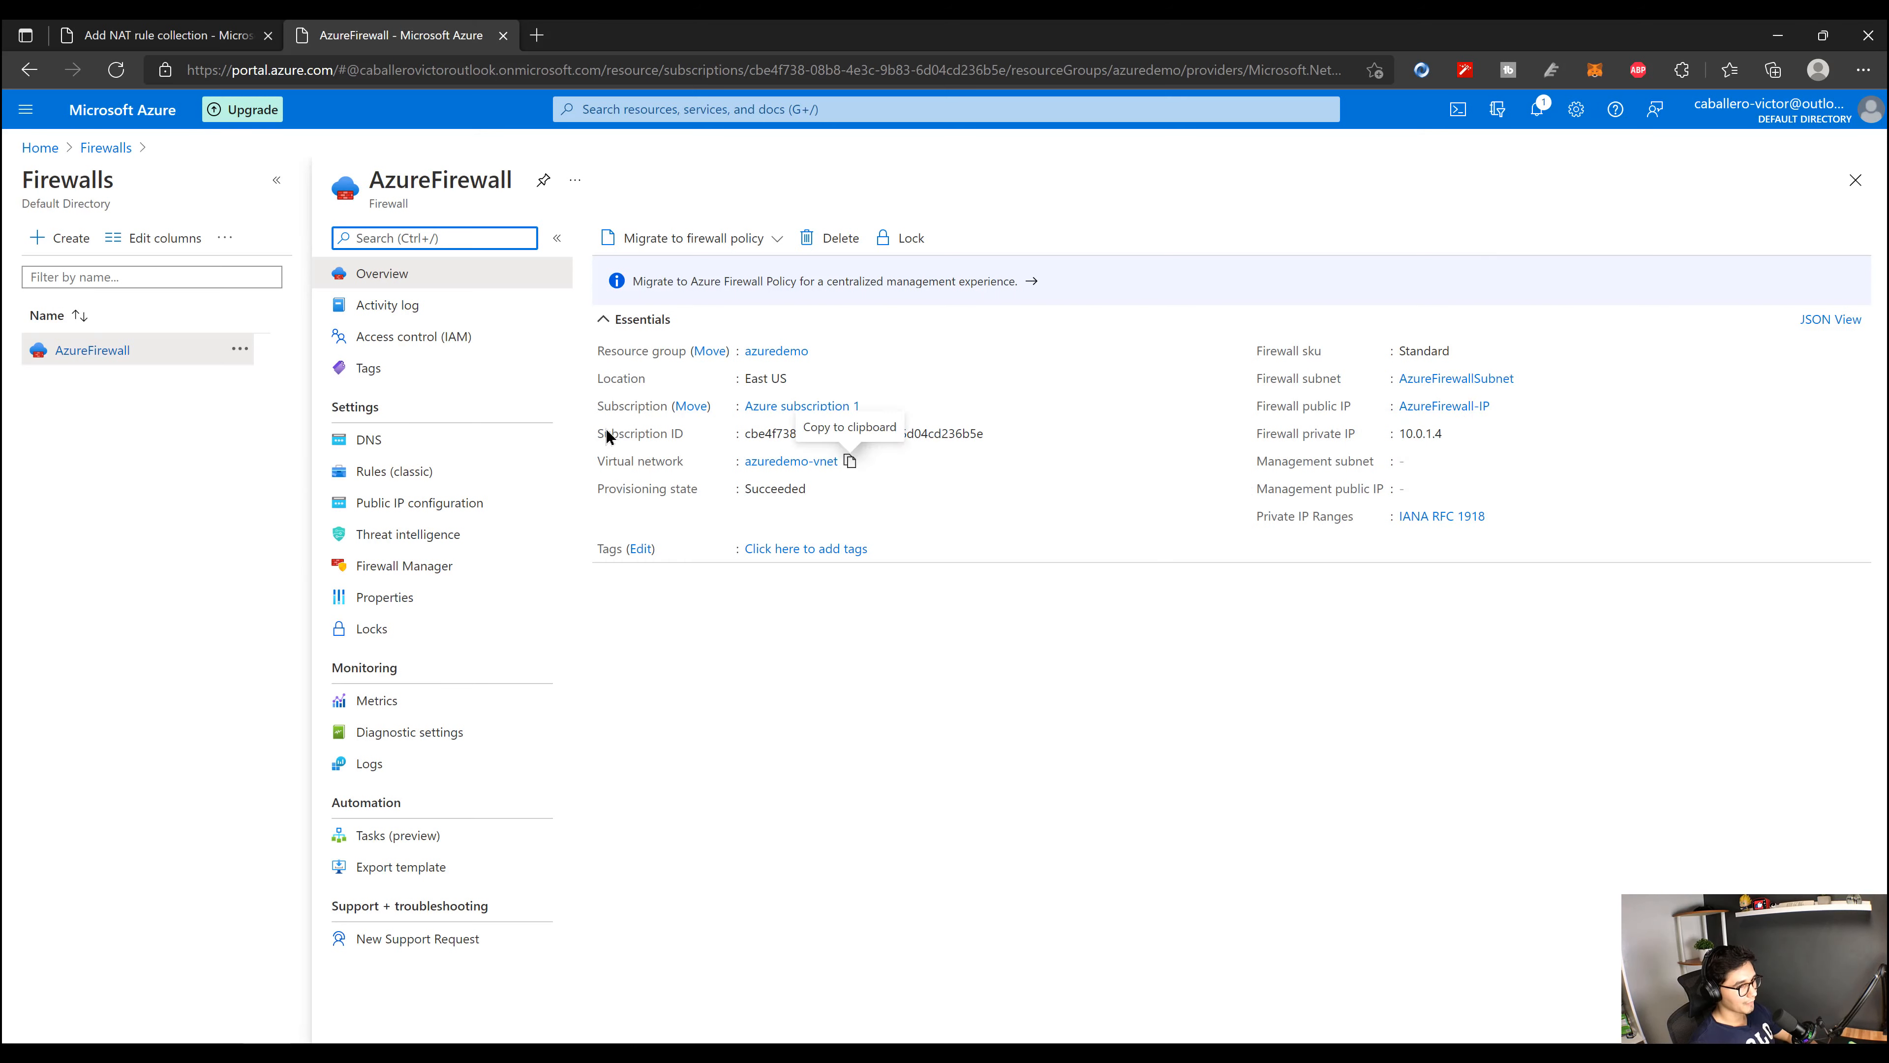
Step: Copy AzureFirewall's public IP address, 20.106.246.125, from its public IP configuration into the NAT rule's destination address
{"action": "left_click", "coordinate": [422, 512]}
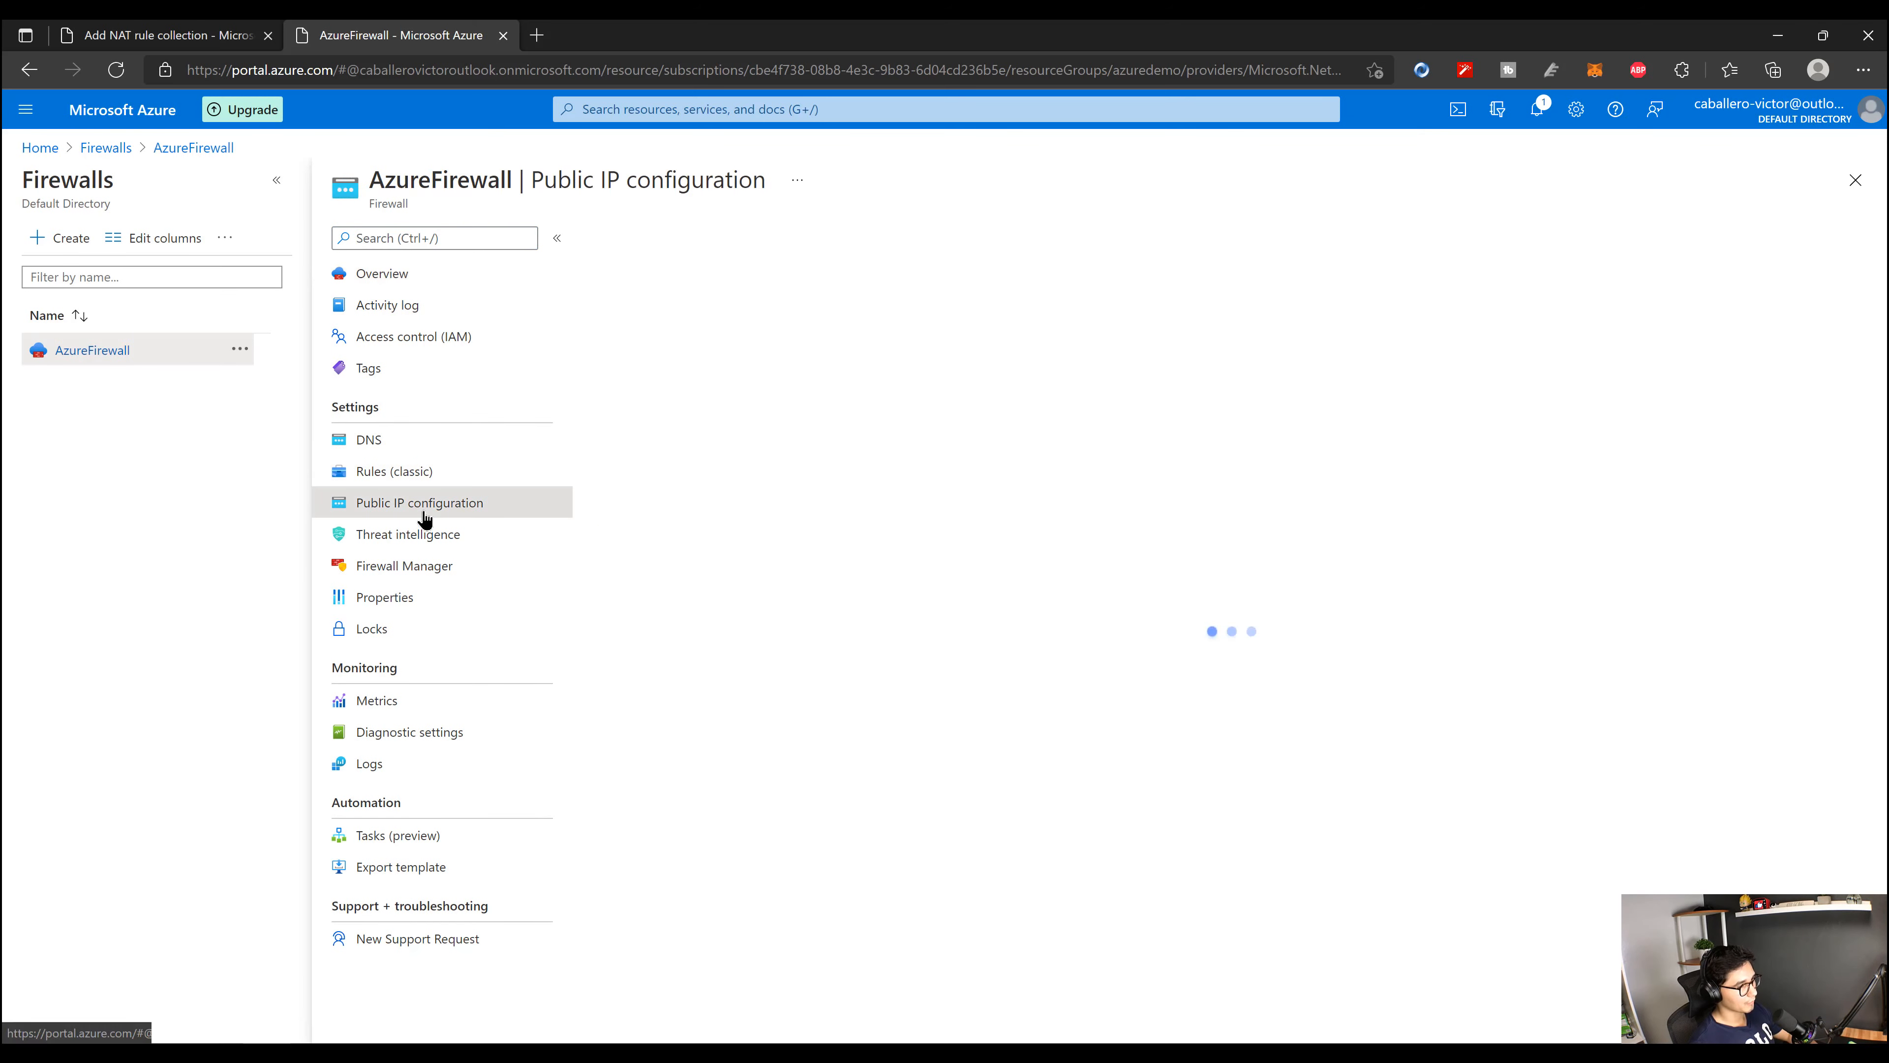
{"action": "left_click_drag", "start_coordinate": [1311, 331], "coordinate": [1211, 331]}
{"action": "key", "text": "ctrl+c"}
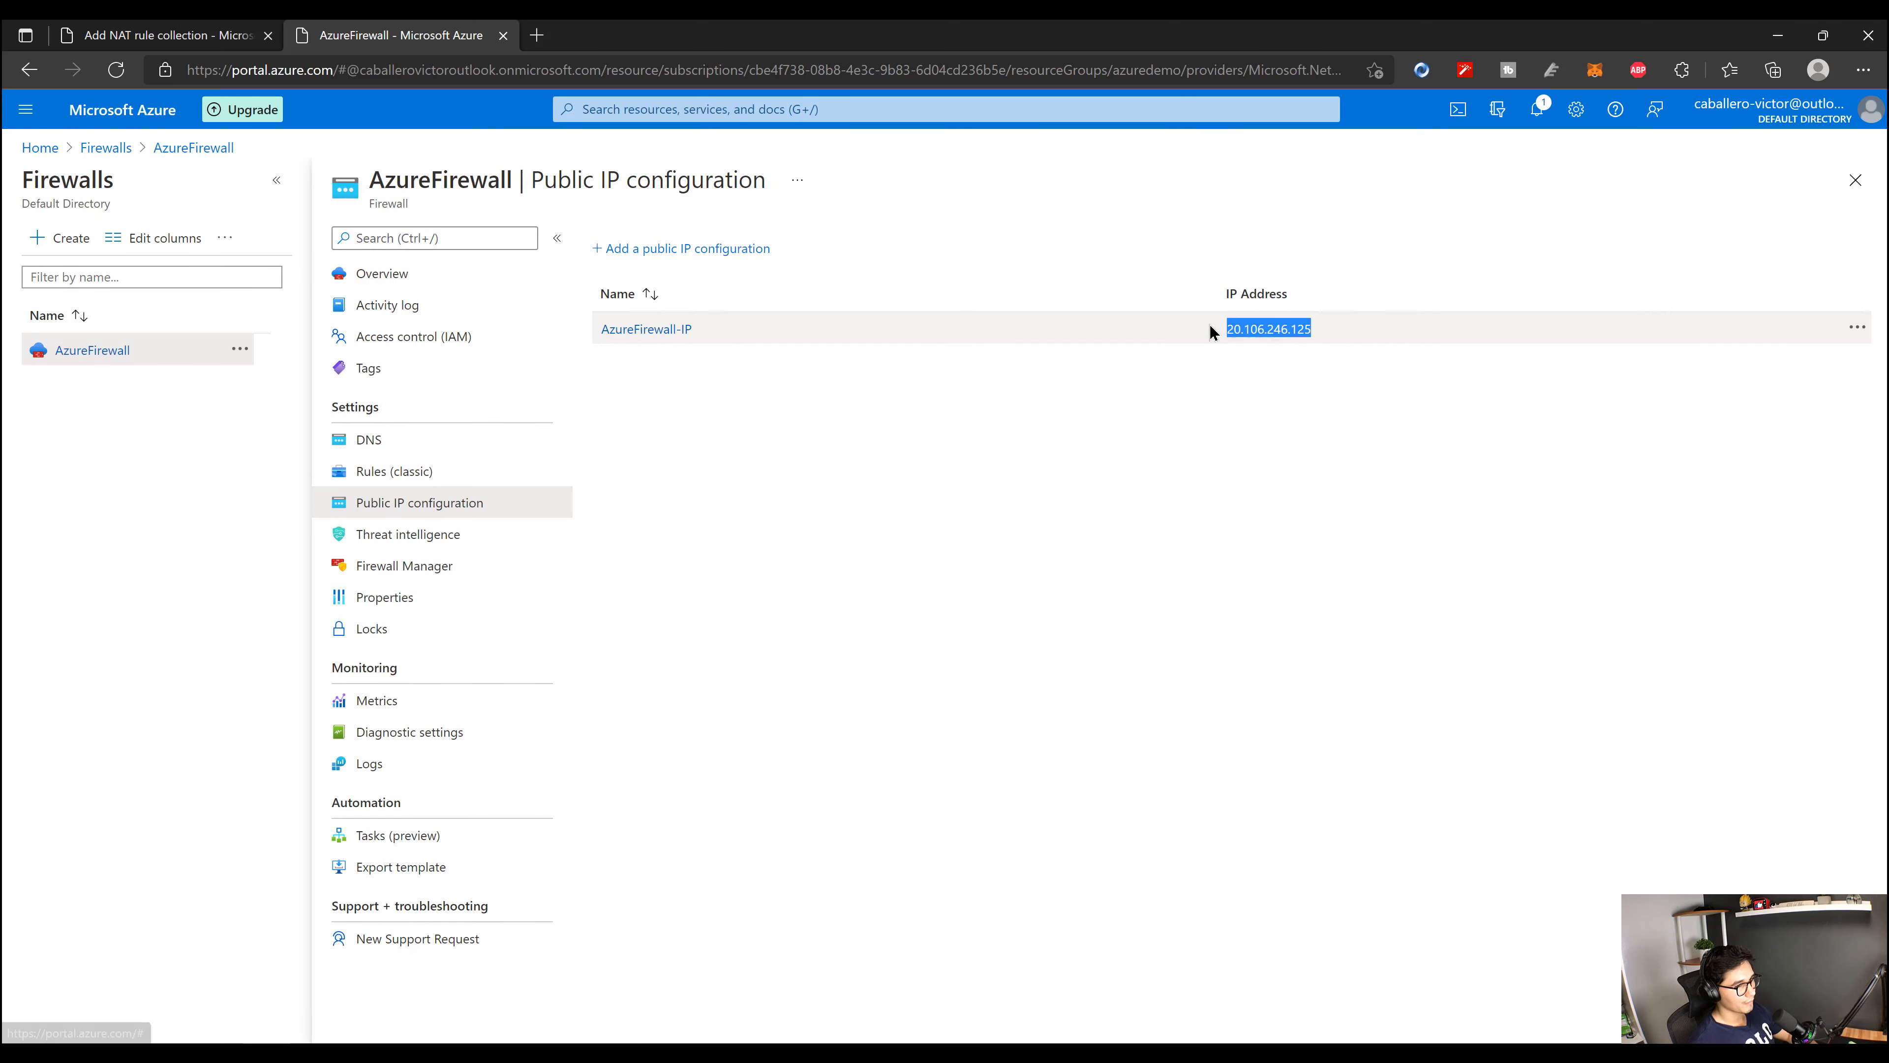
{"action": "left_click", "coordinate": [151, 35]}
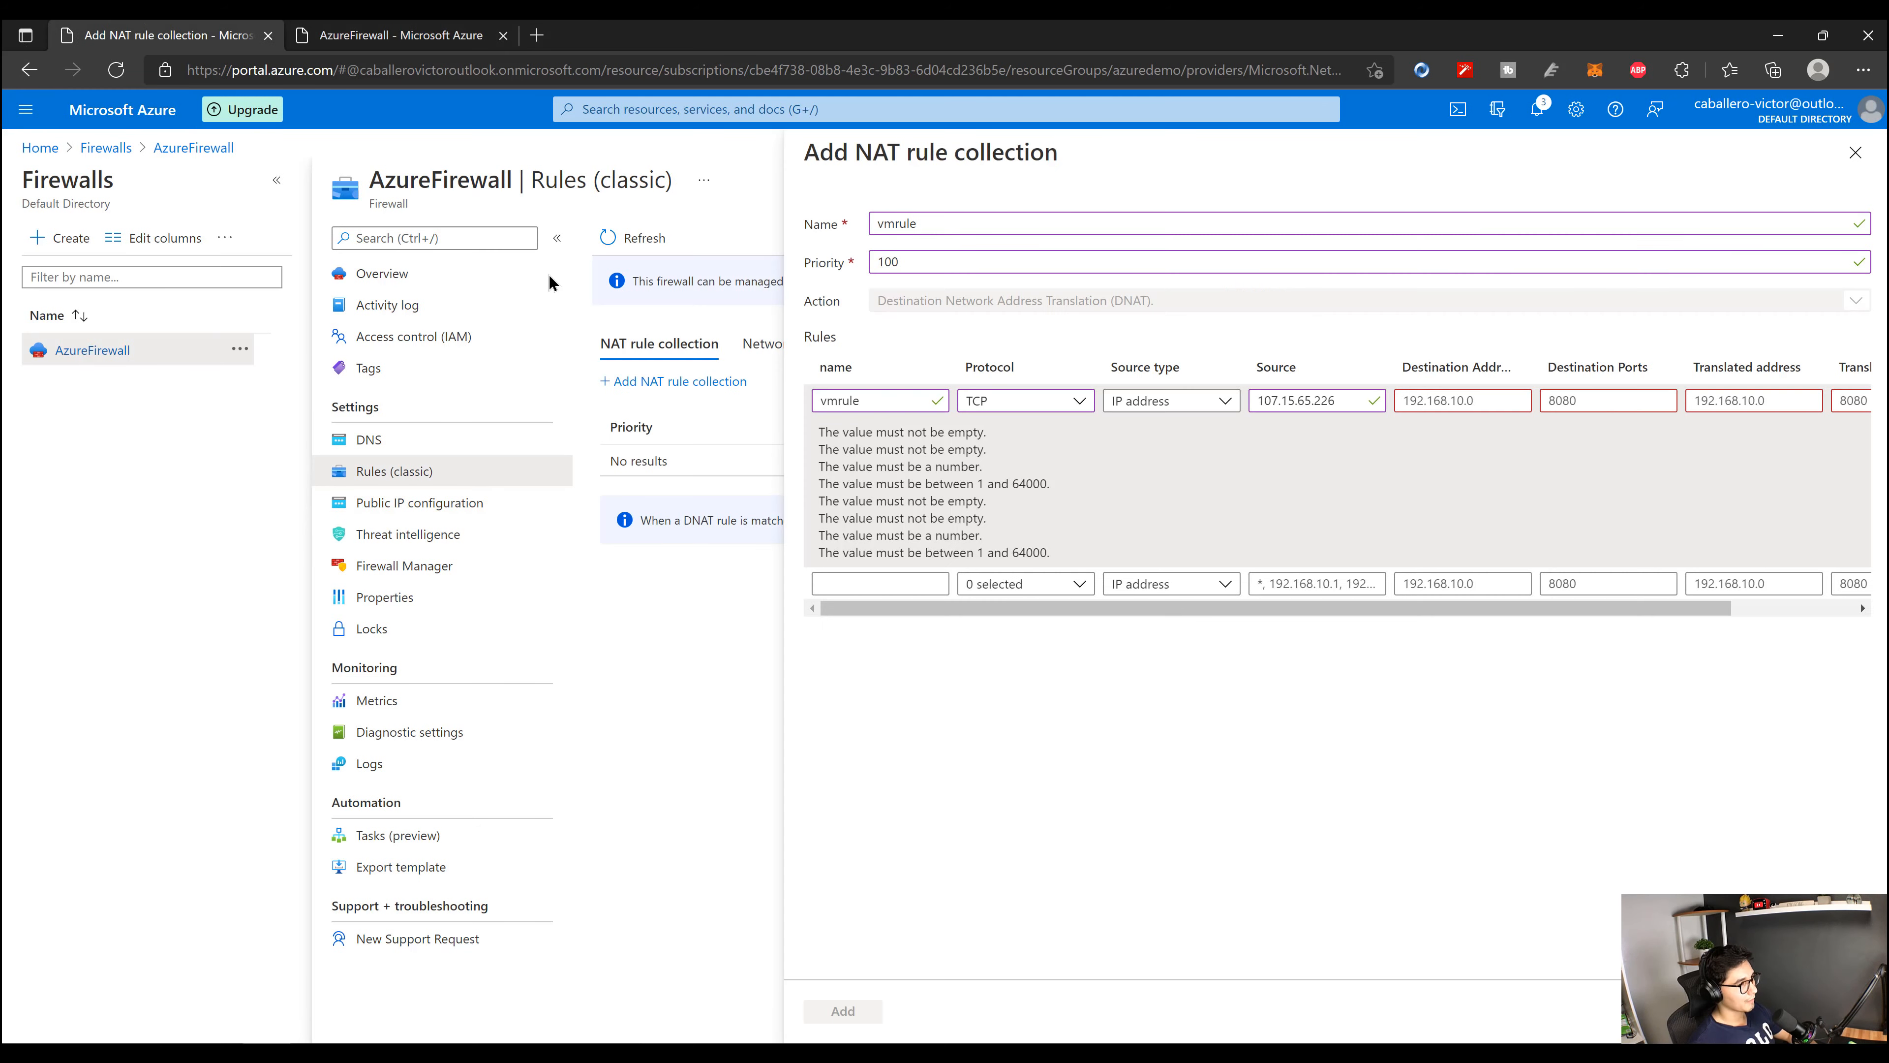
{"action": "left_click", "coordinate": [1482, 393]}
{"action": "key", "text": "ctrl+v"}
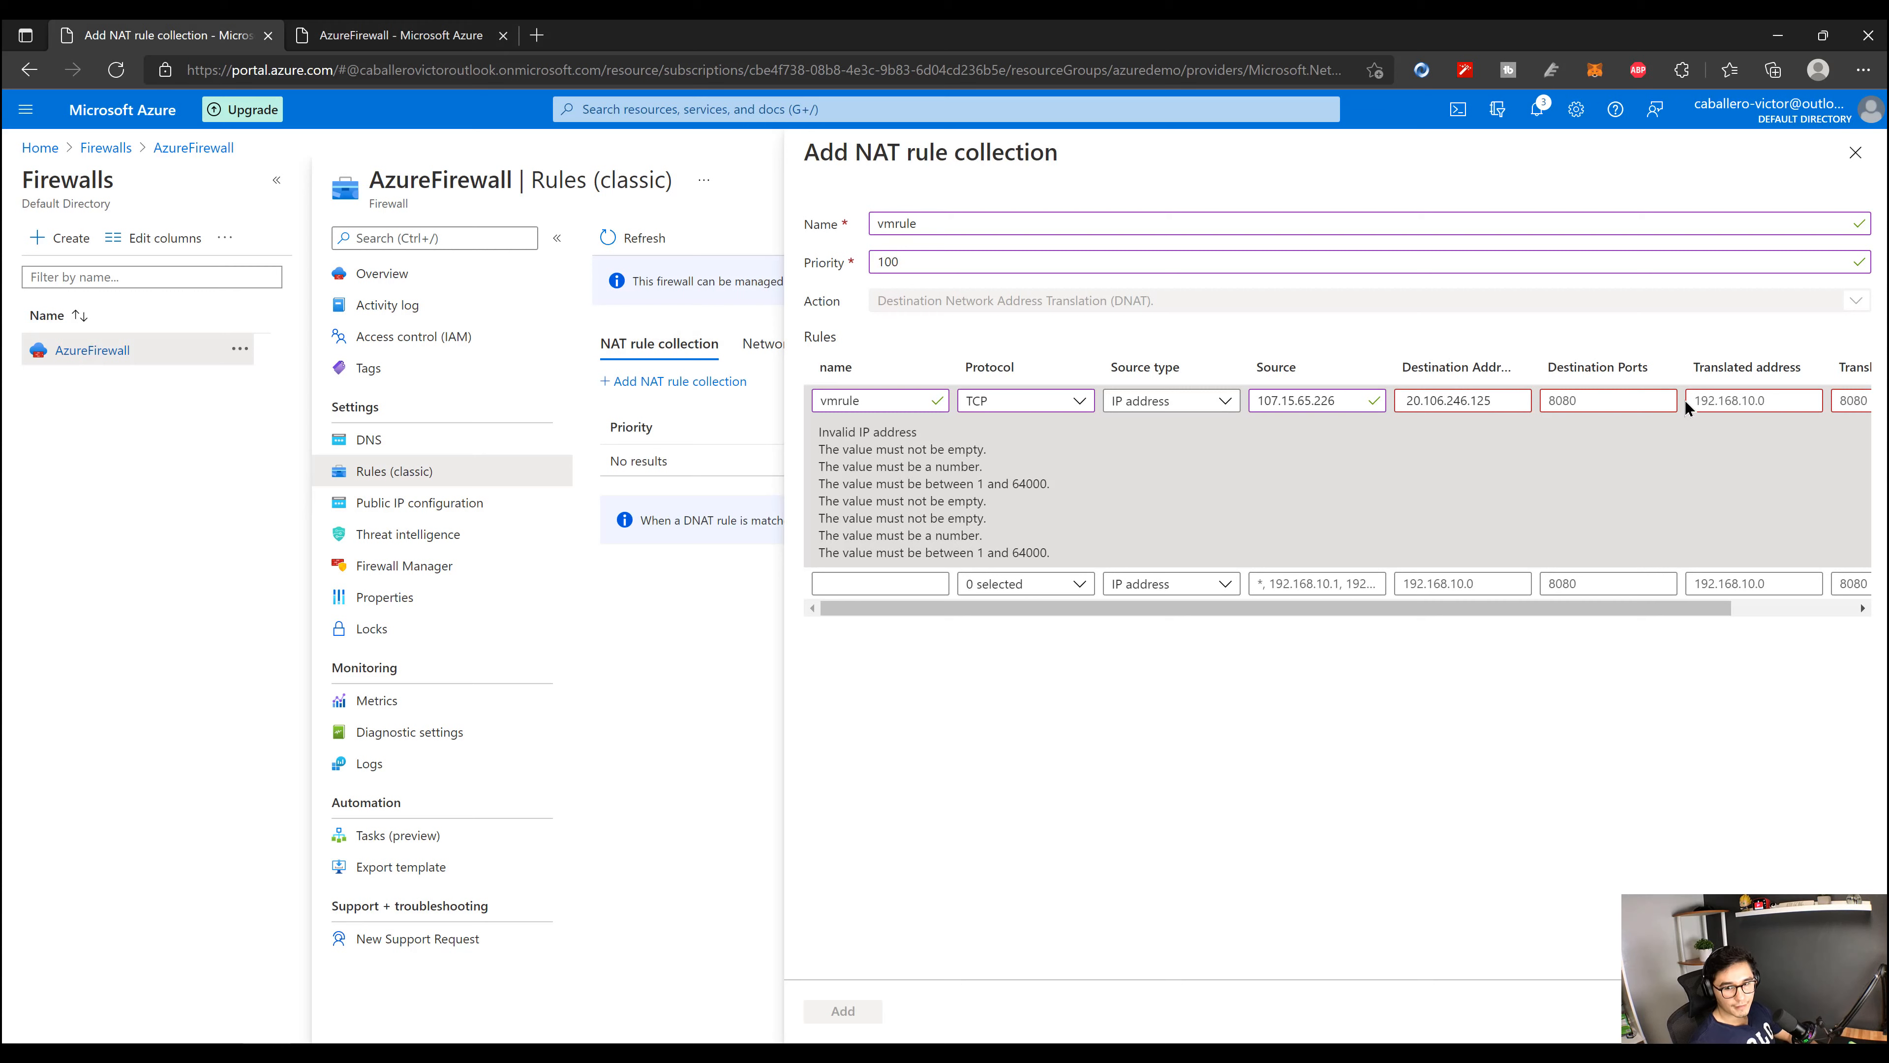
Step: Set the NAT rule's destination port to 4000, translated port to 3389 and translated address to 10.0.0.4
{"action": "left_click", "coordinate": [1643, 406]}
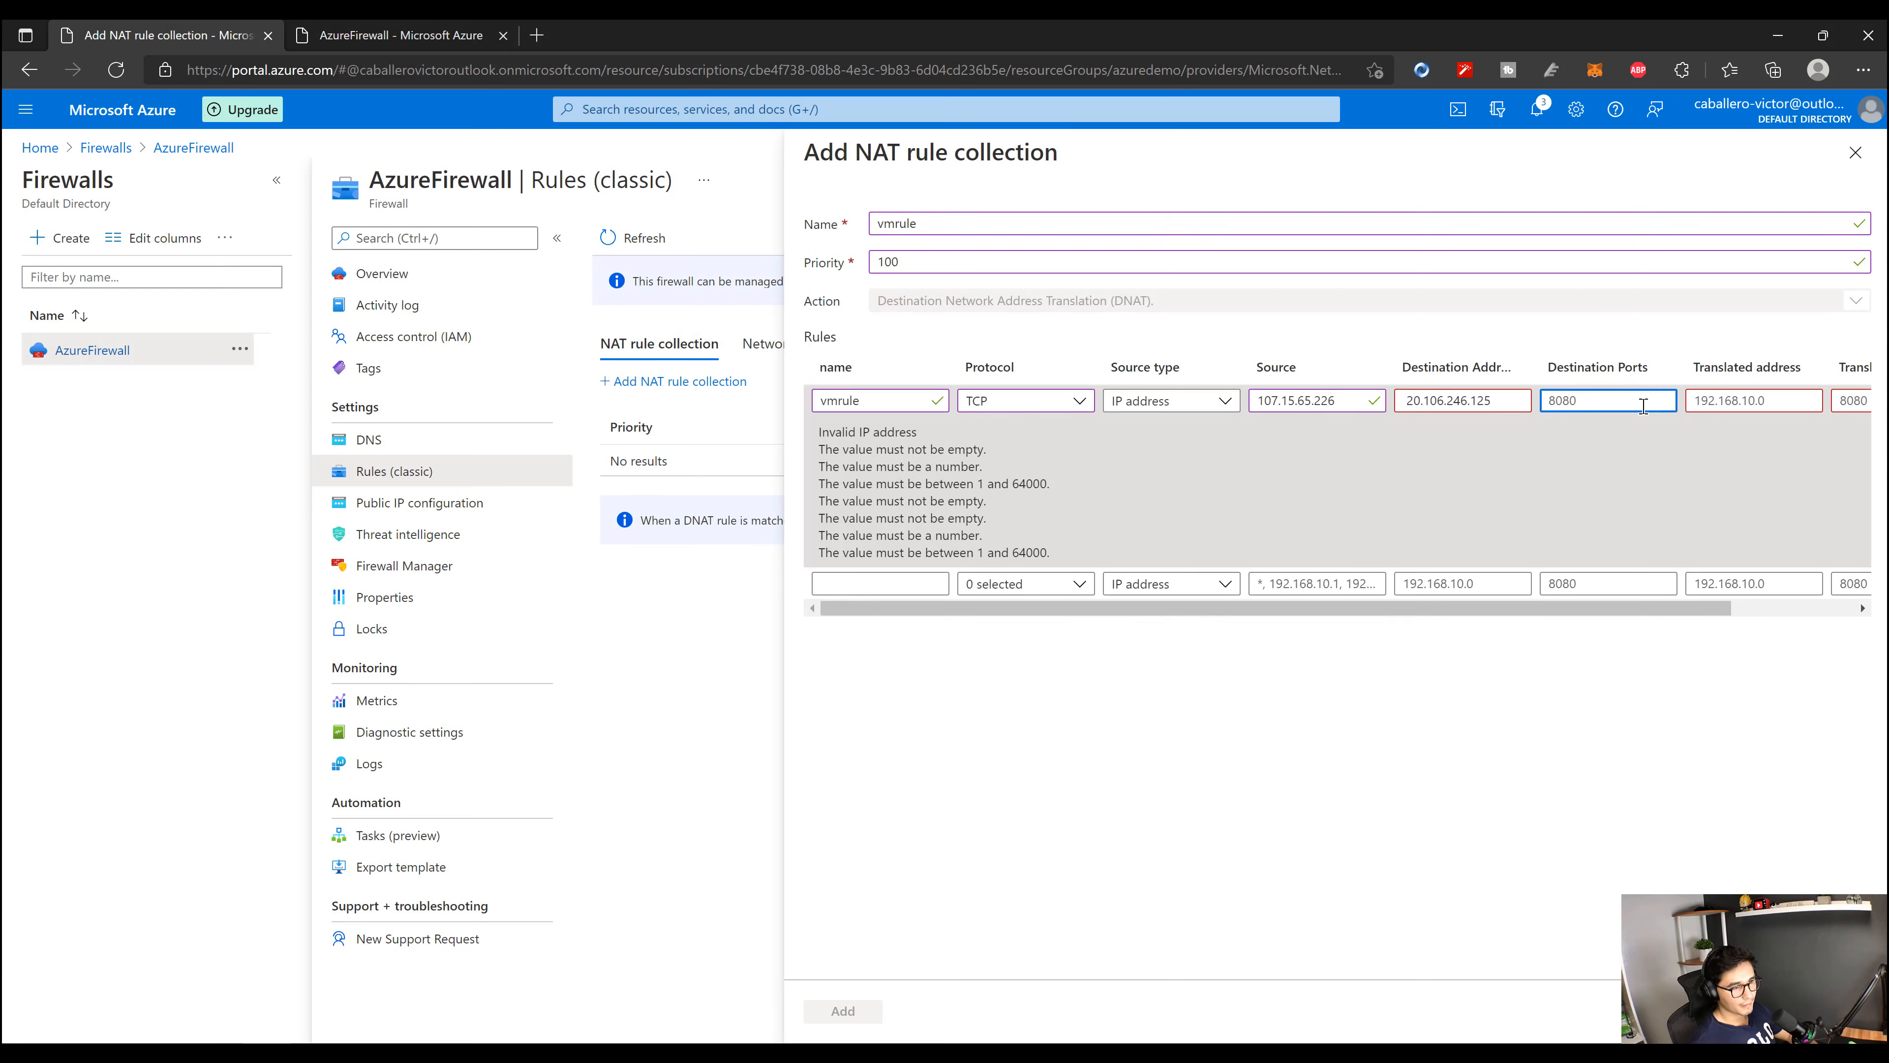
{"action": "type", "text": "4000"}
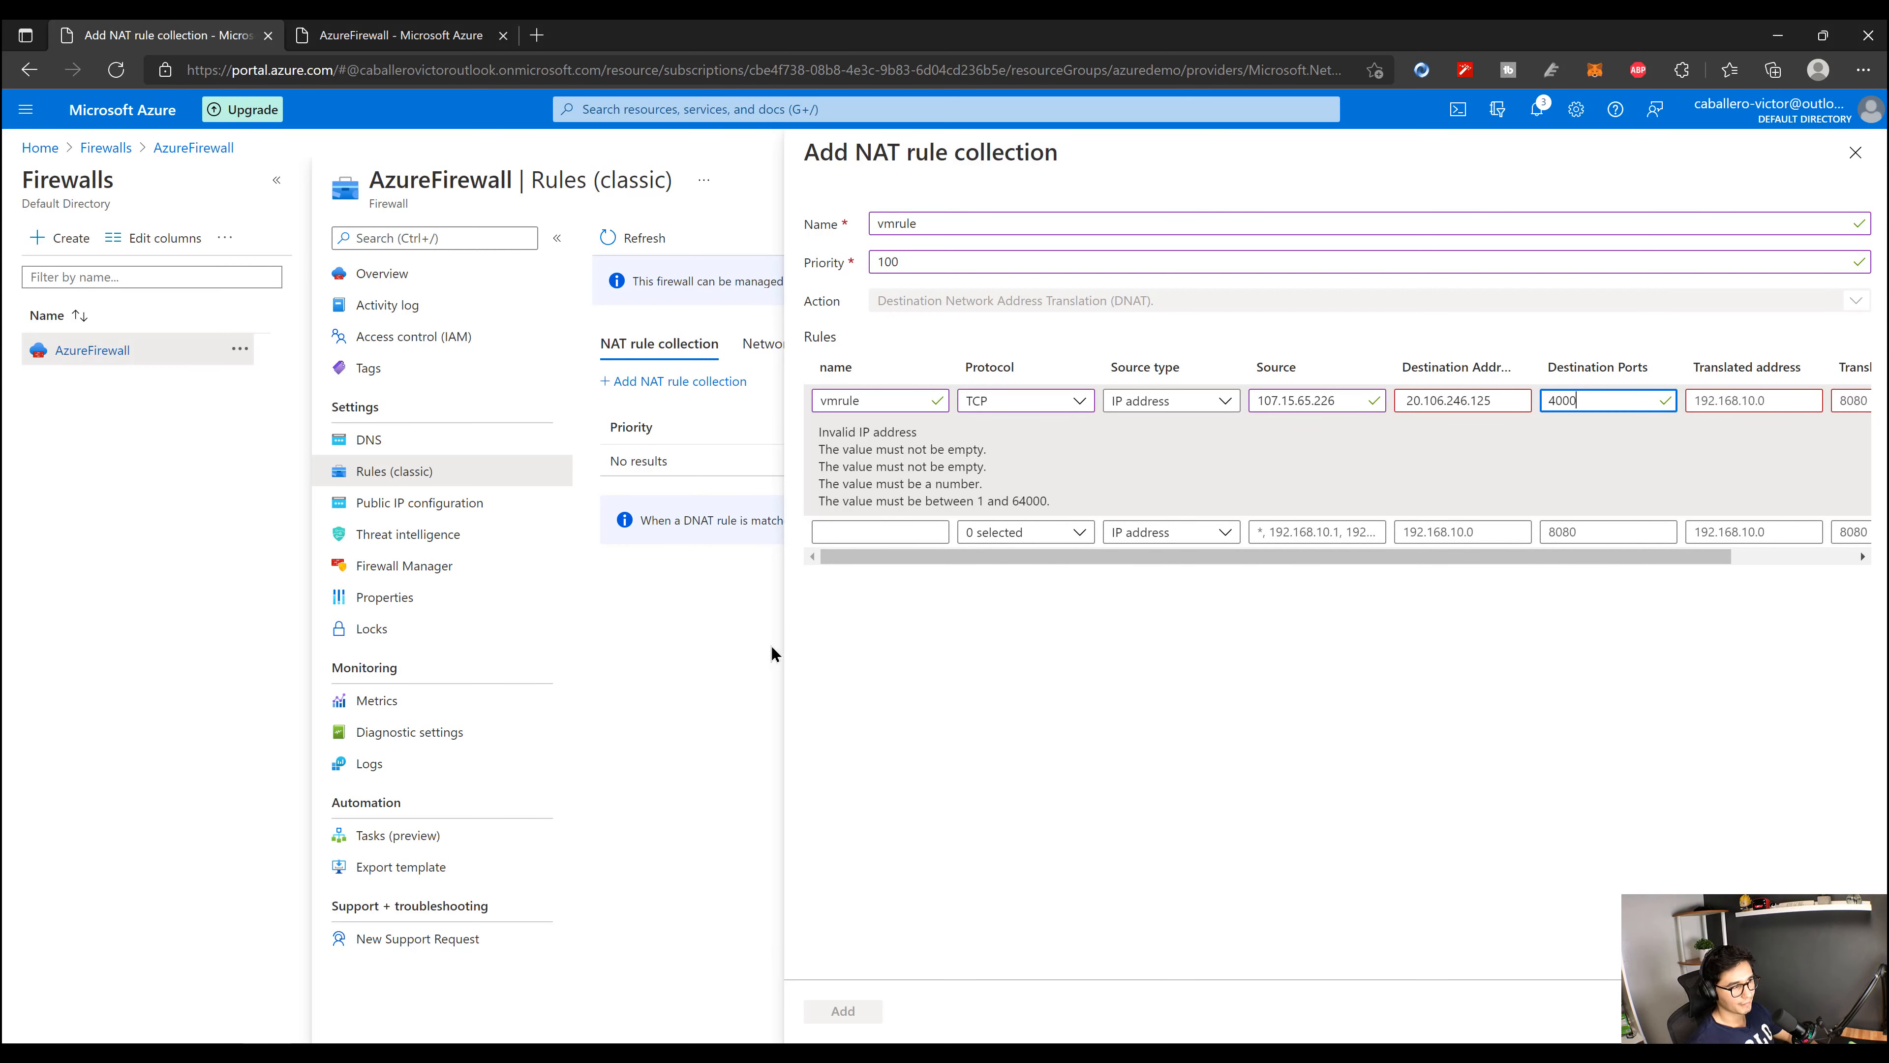
{"action": "left_click_drag", "start_coordinate": [1375, 554], "coordinate": [1554, 558]}
{"action": "left_click", "coordinate": [1733, 399]}
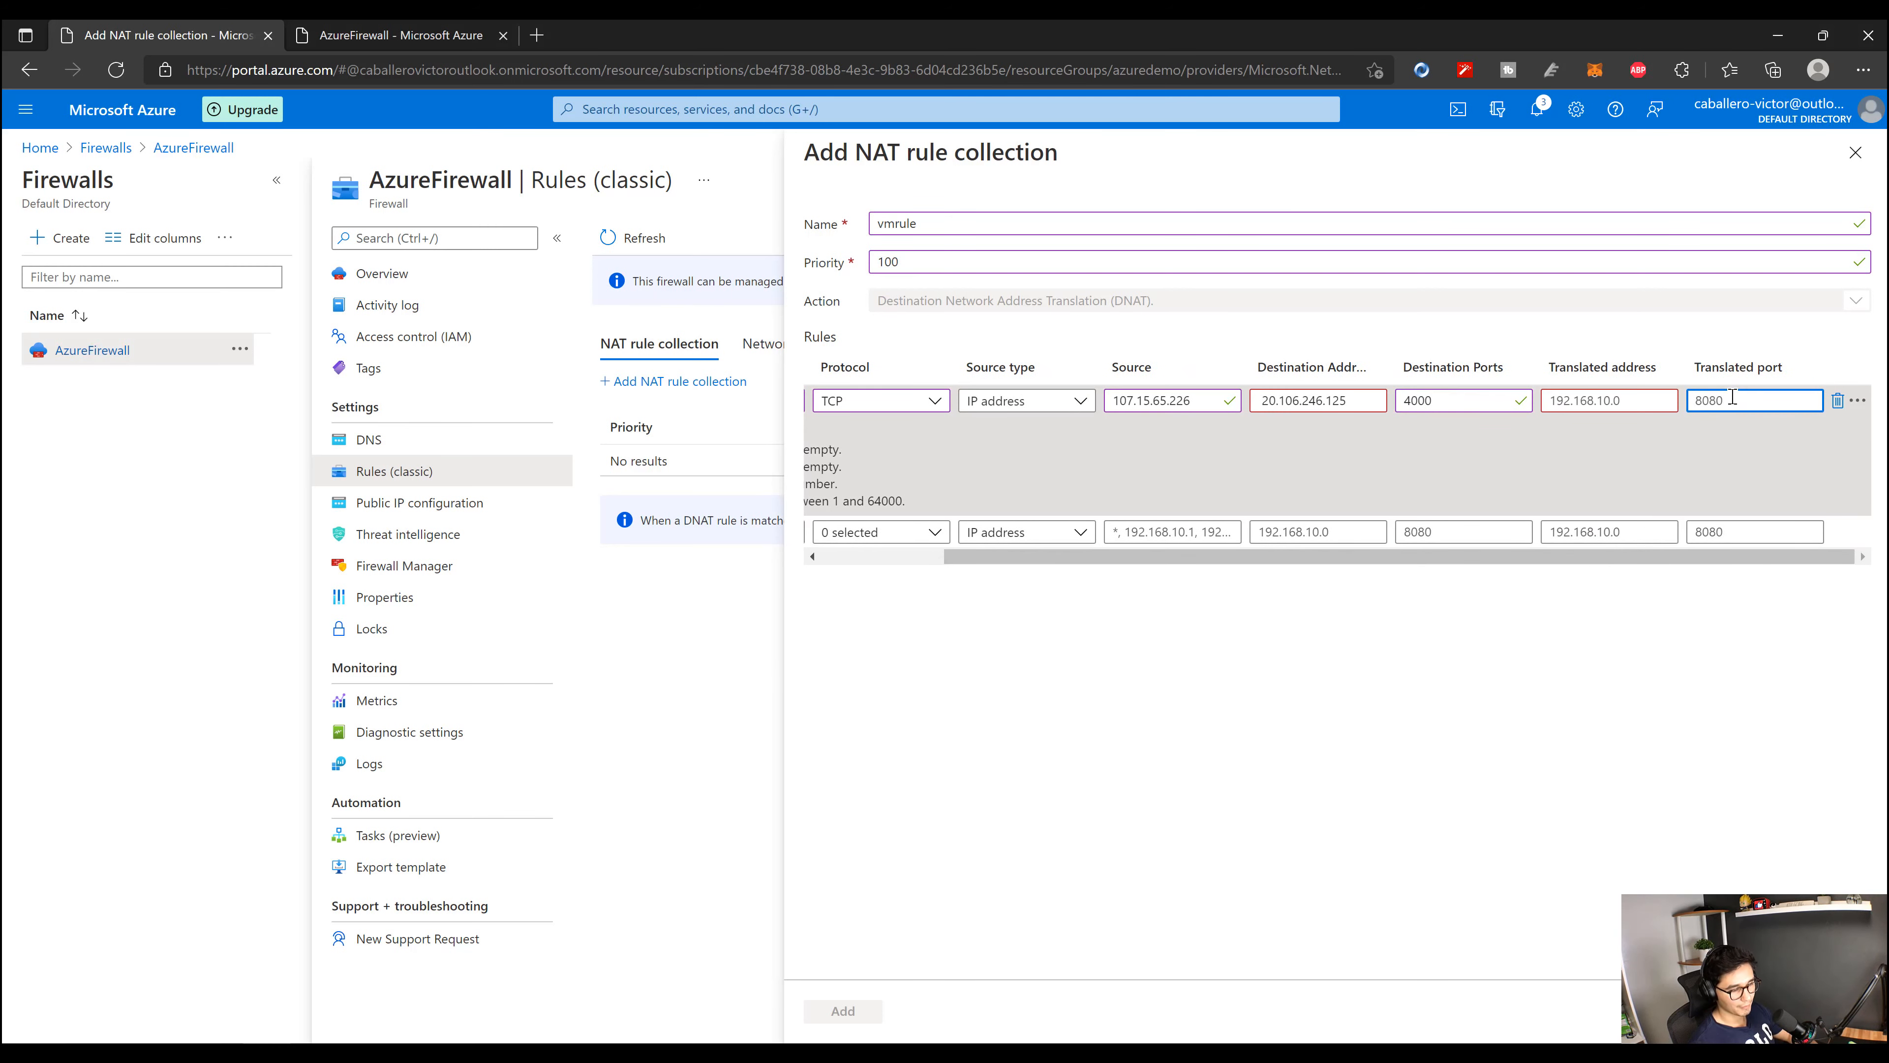
{"action": "type", "text": "3389"}
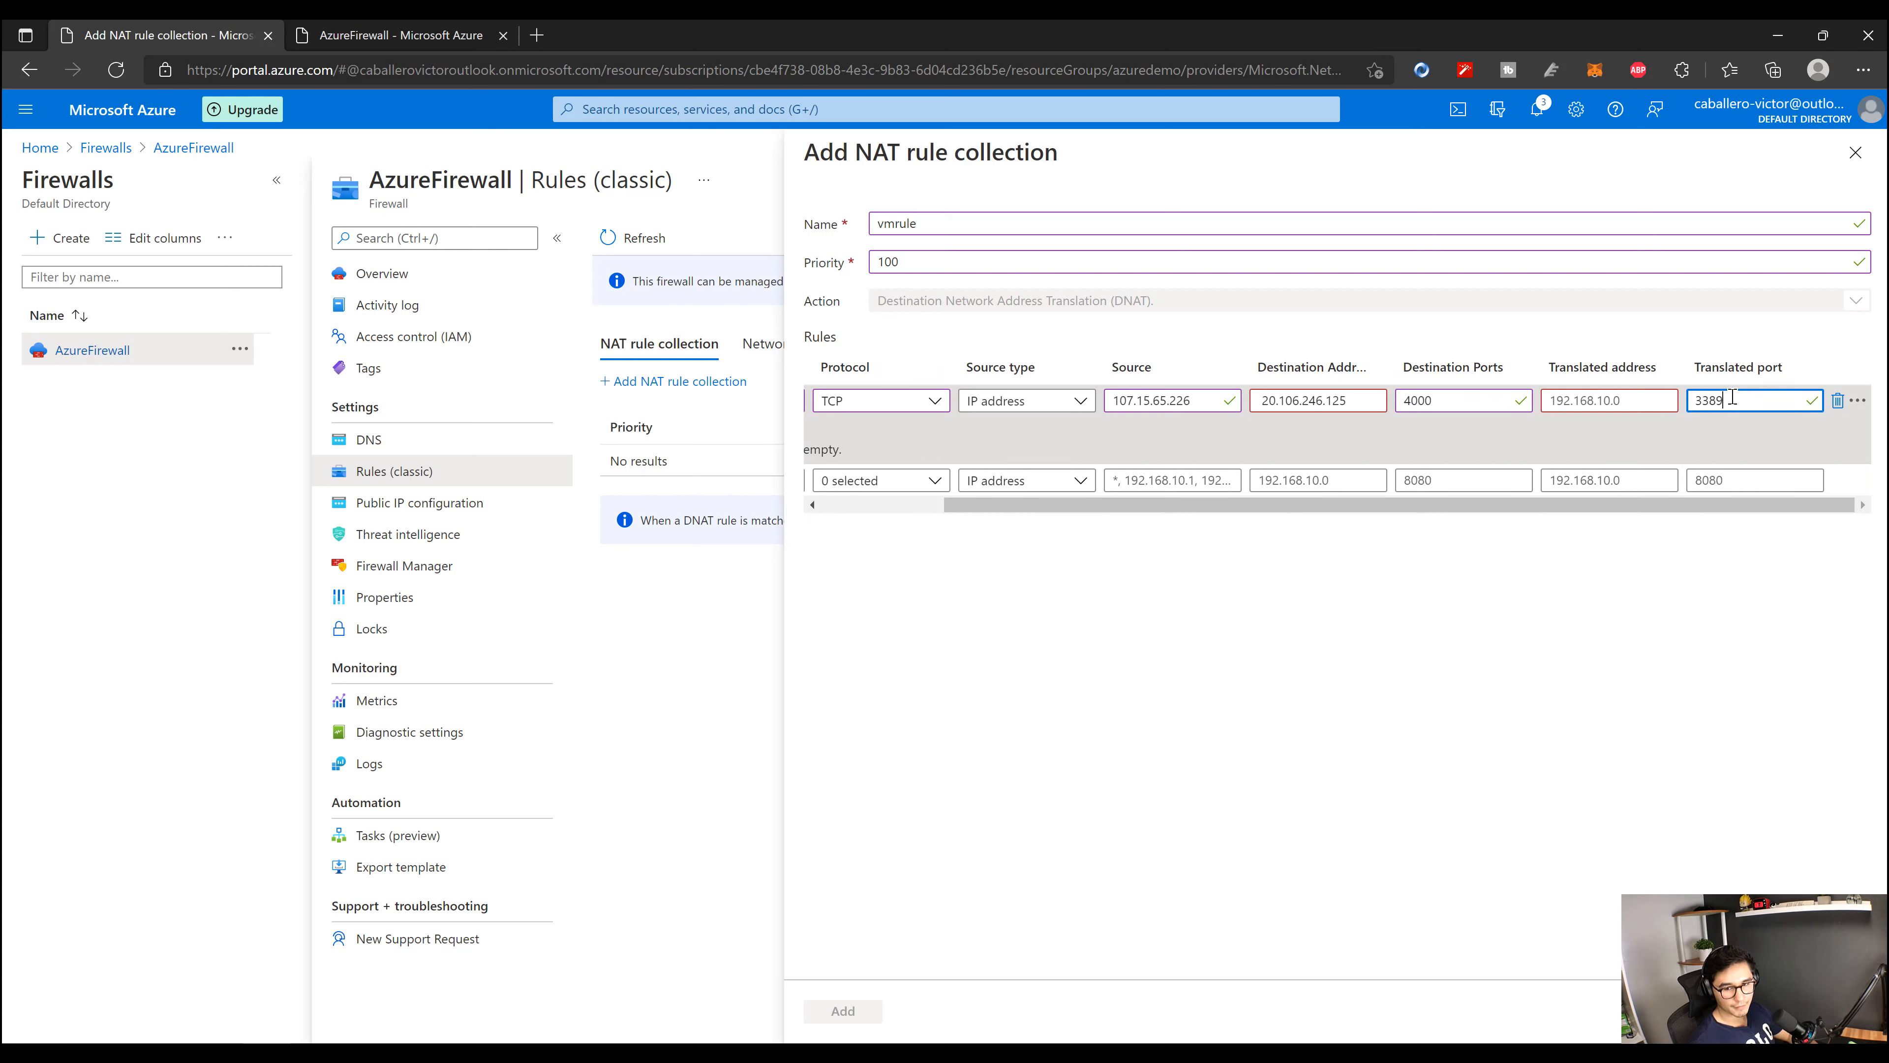
{"action": "left_click", "coordinate": [1587, 406]}
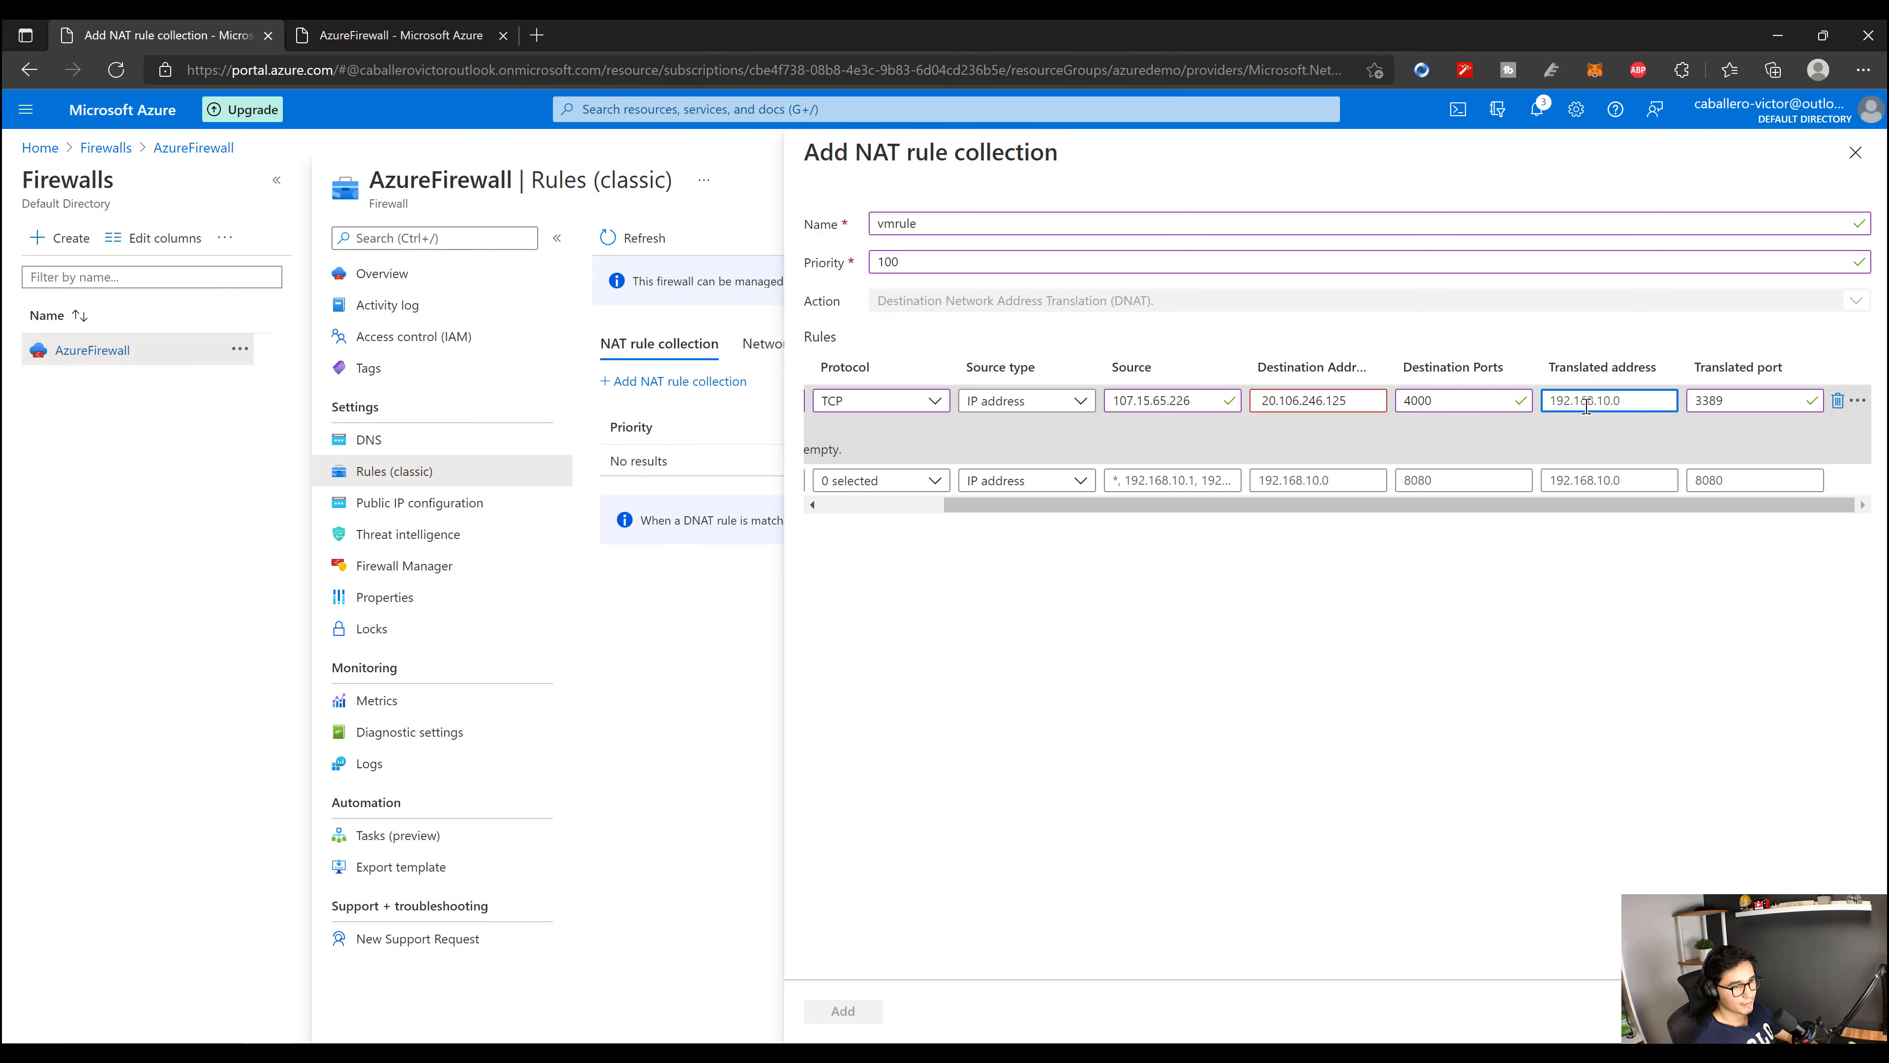
{"action": "type", "text": "10.0.0.4"}
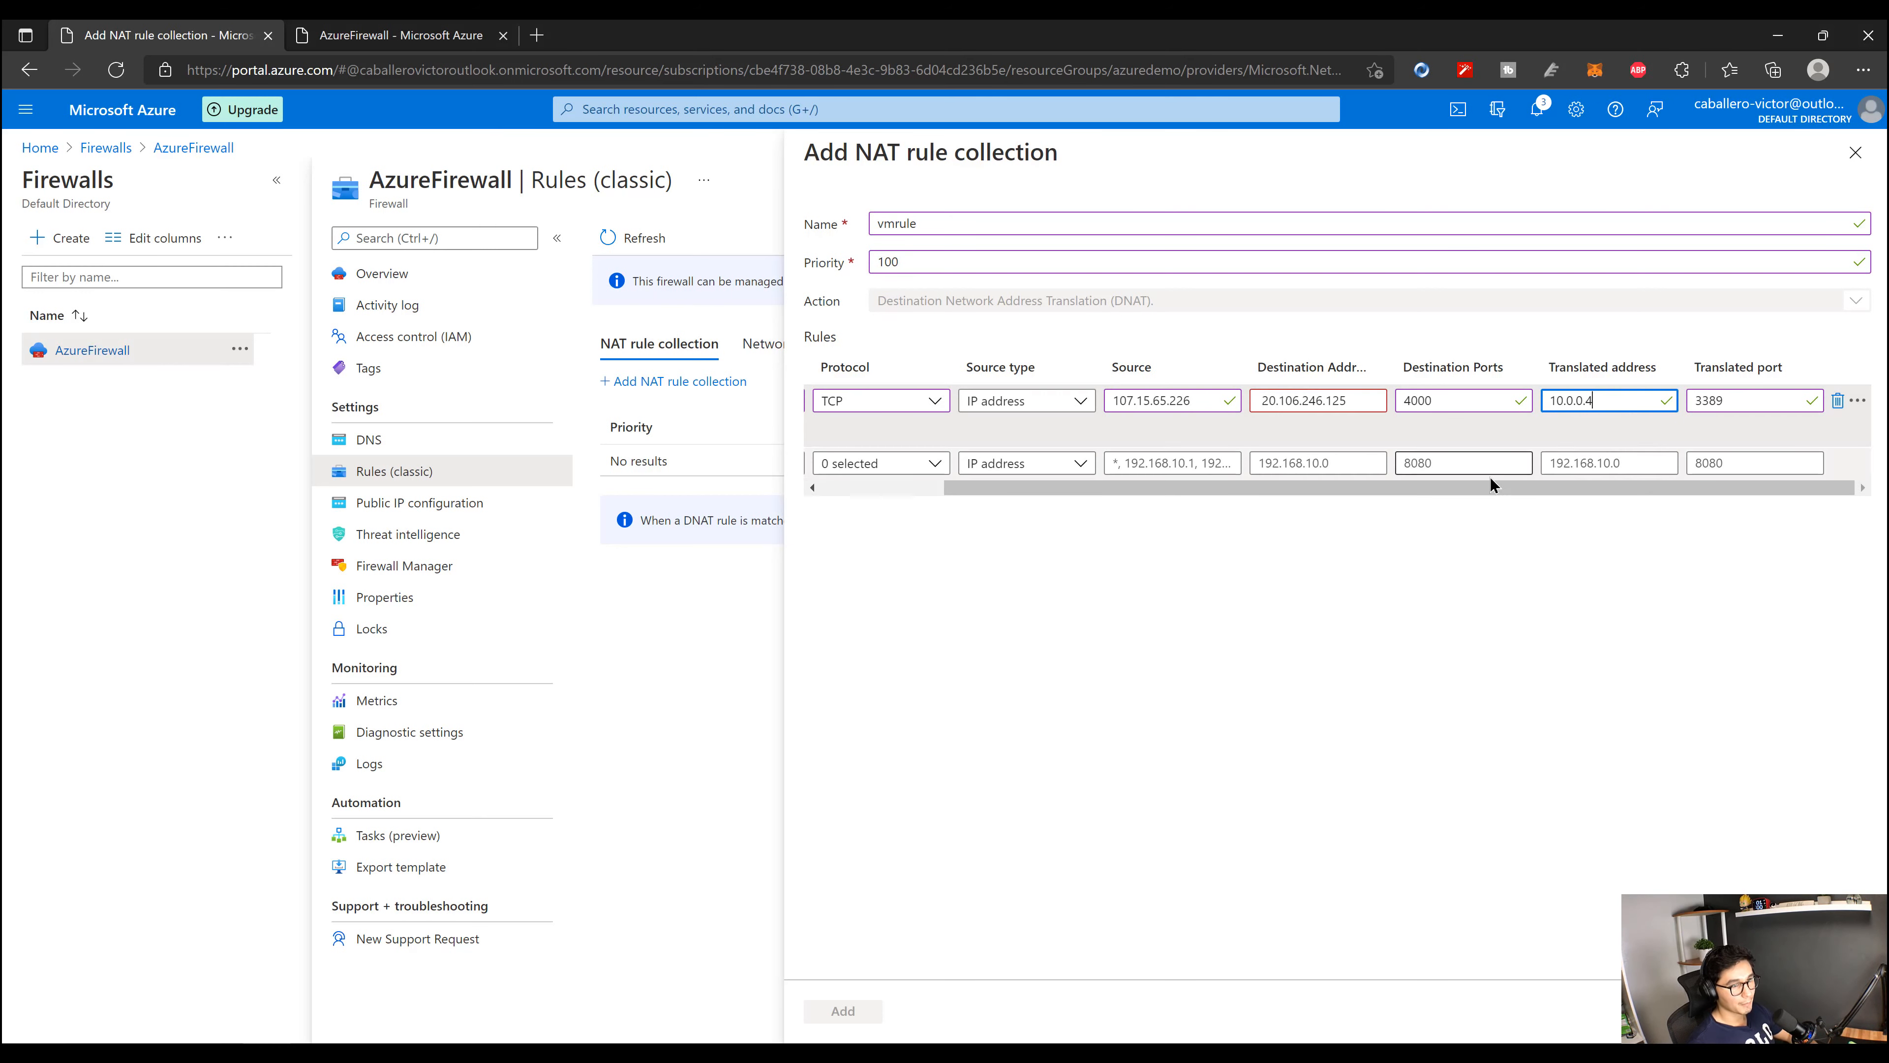
Step: Remove the stray leading space from the NAT rule's destination address
{"action": "left_click_drag", "start_coordinate": [1376, 495], "coordinate": [1133, 502]}
{"action": "left_click", "coordinate": [1504, 399]}
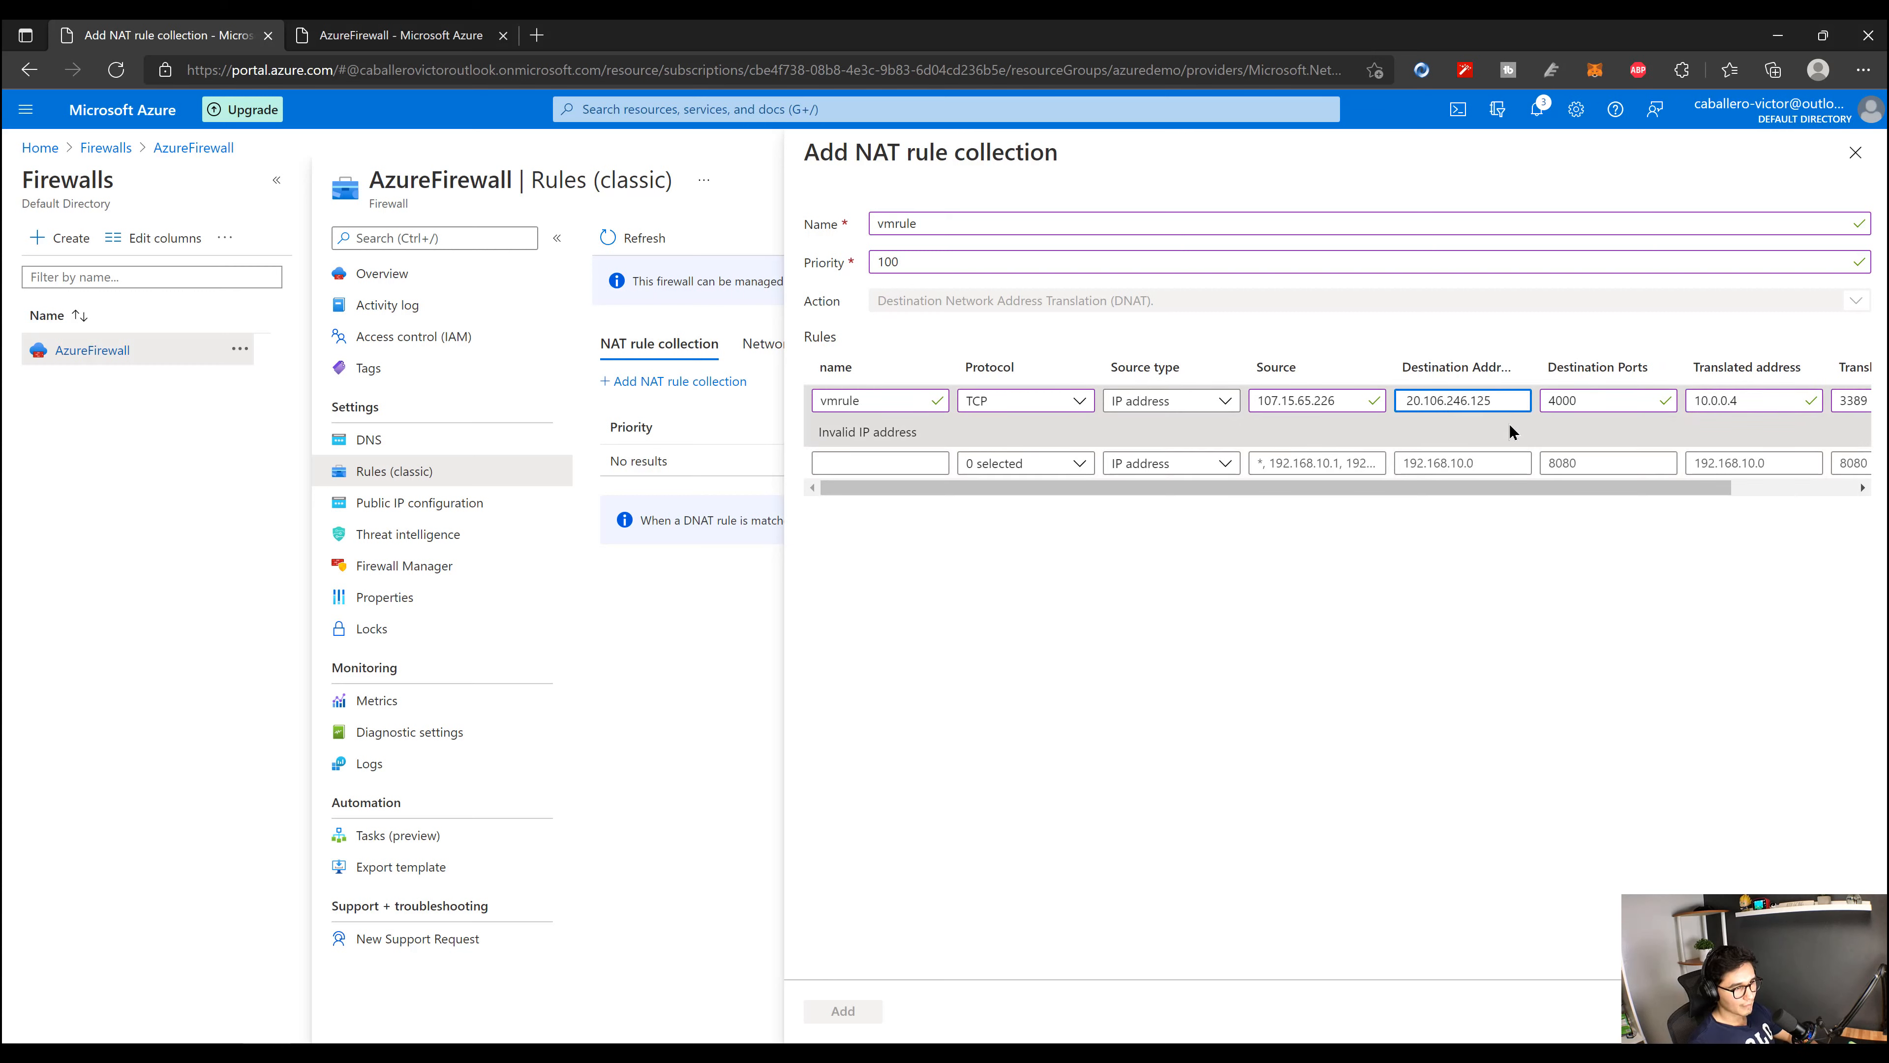
{"action": "key", "text": "BackSpace"}
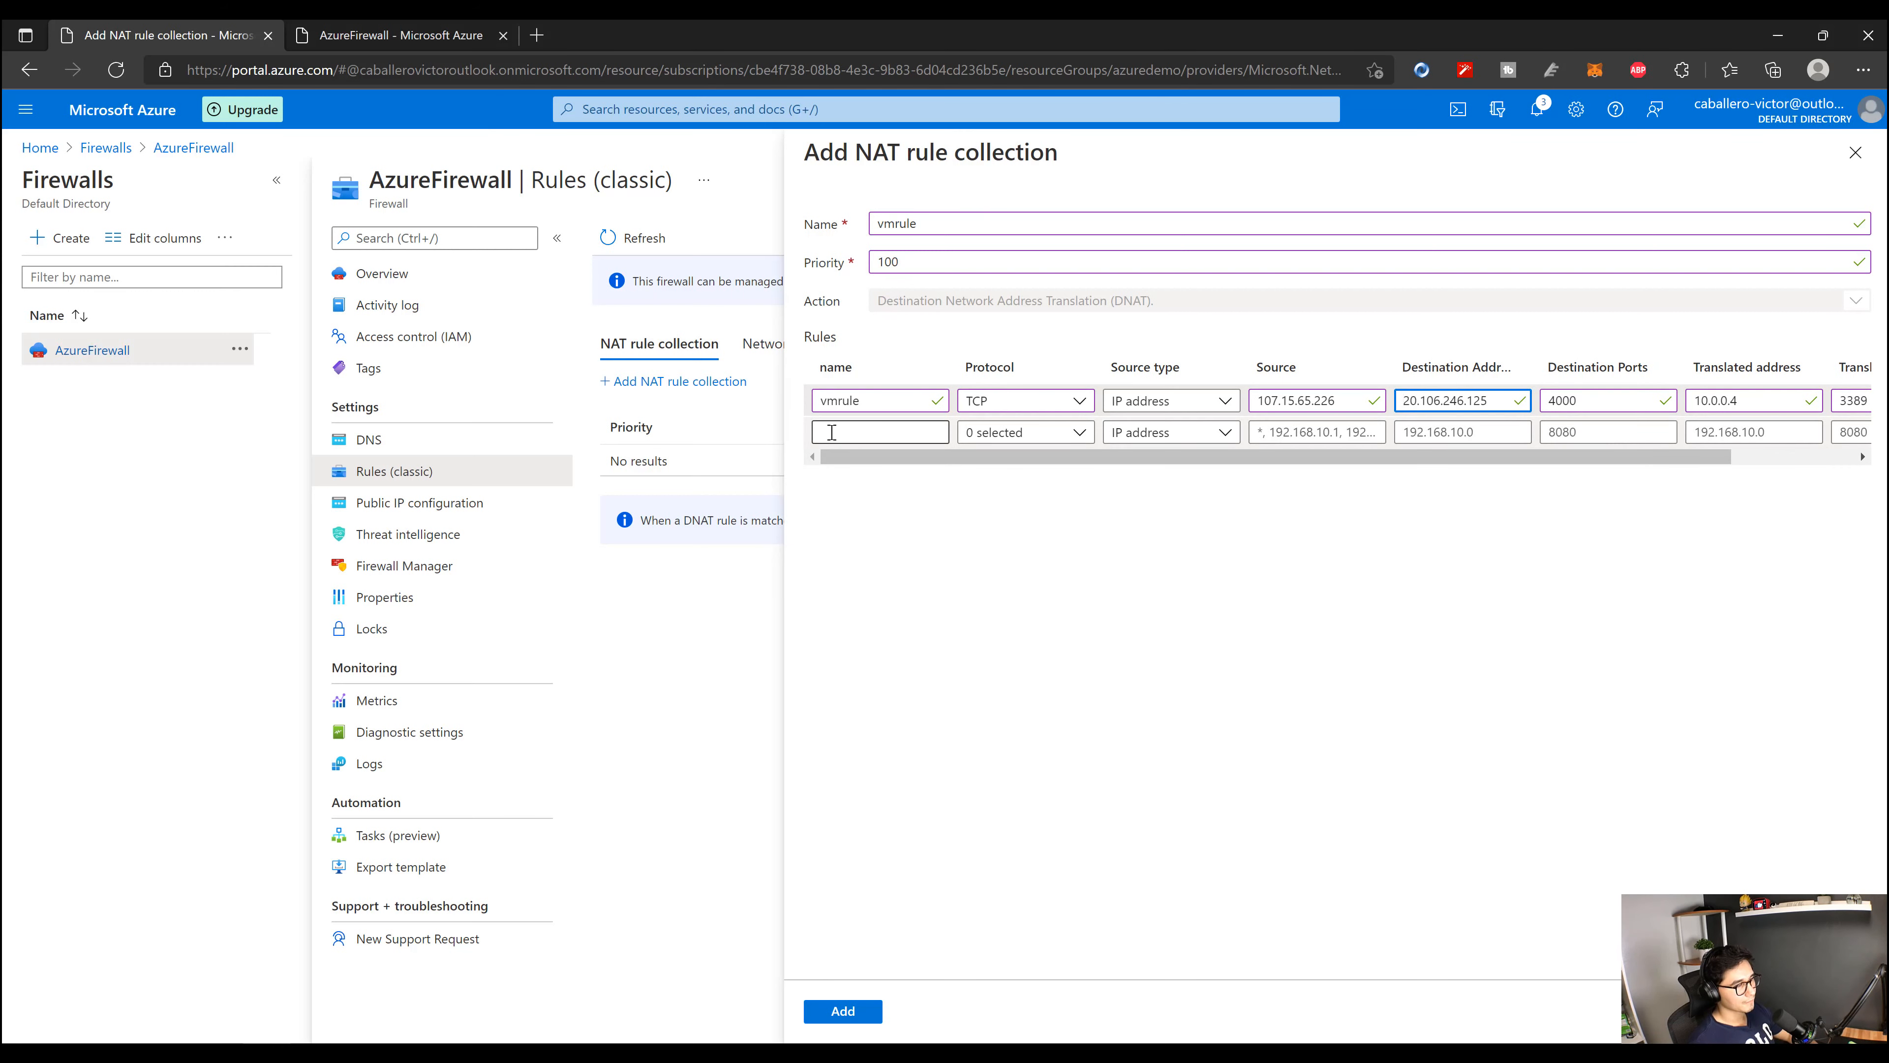
Step: Review the vmrule rule's protocol and source type options, along with its addresses and ports
{"action": "left_click", "coordinate": [1056, 405]}
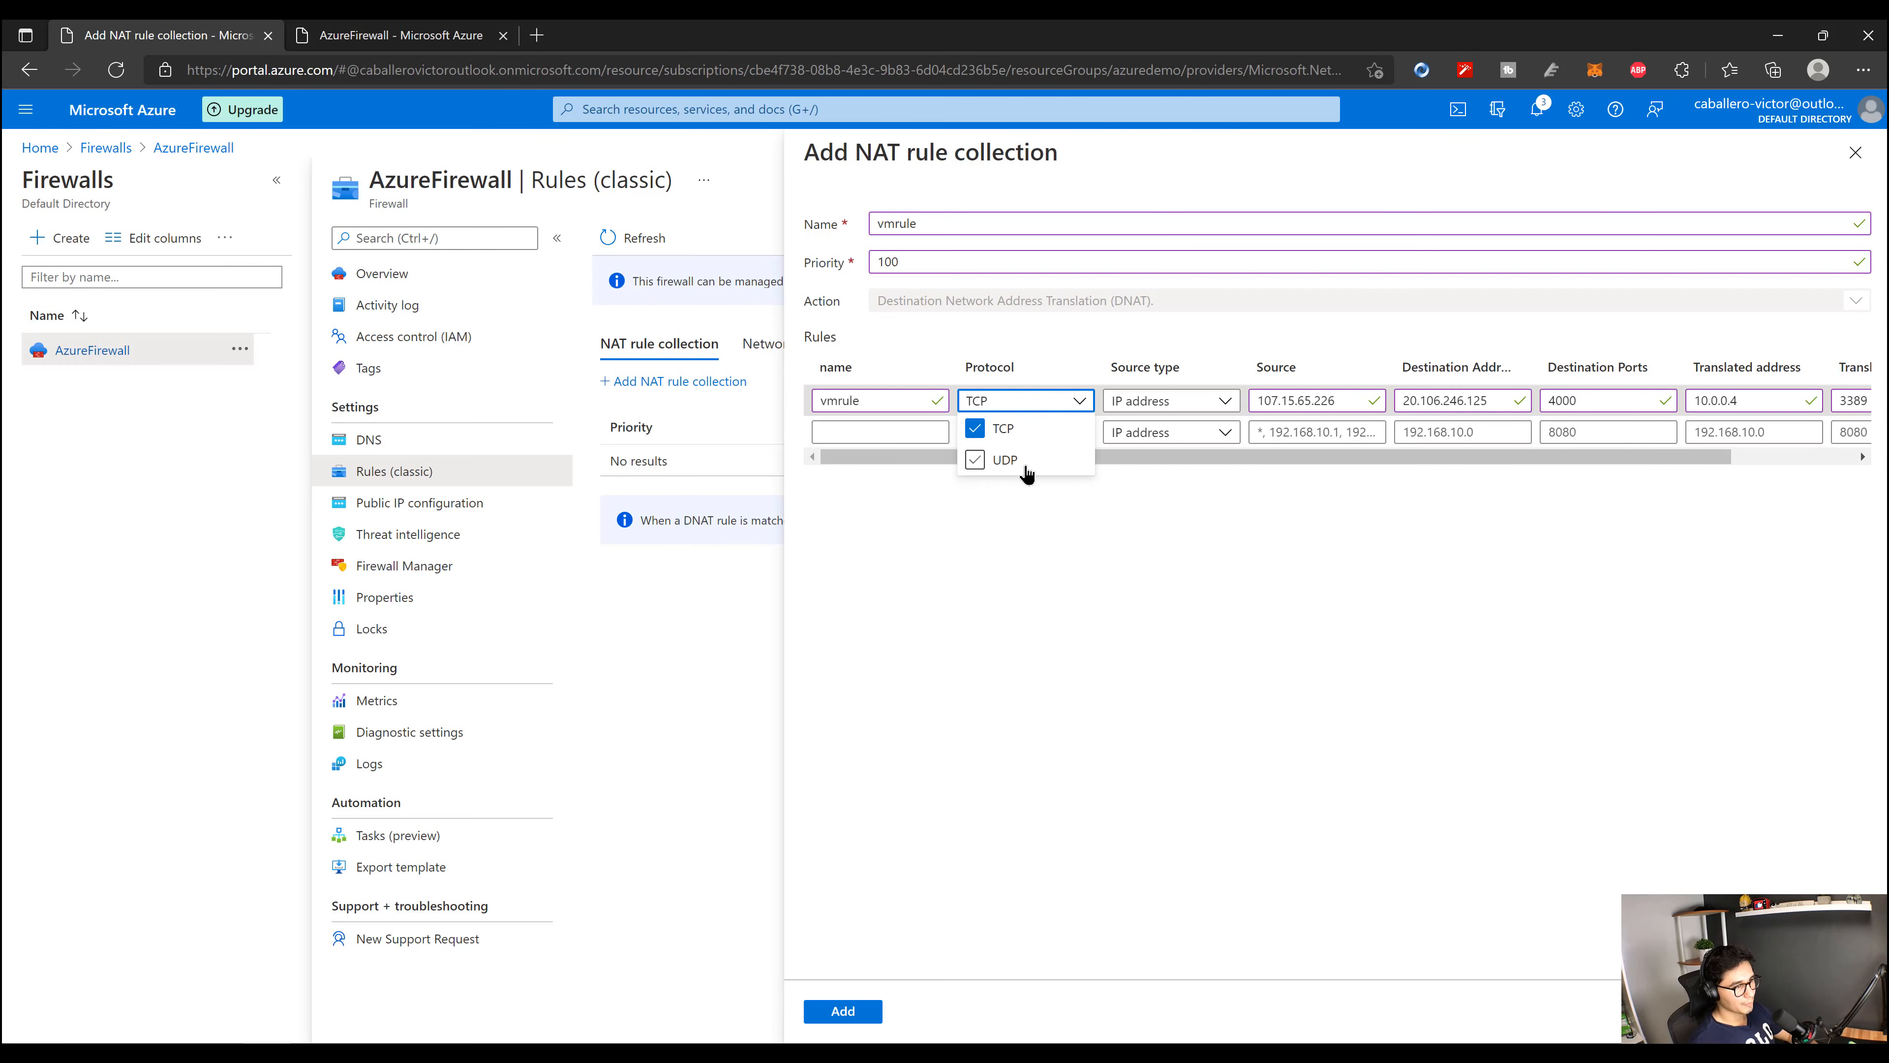
{"action": "left_click", "coordinate": [1189, 487]}
{"action": "left_click", "coordinate": [1193, 406]}
{"action": "left_click", "coordinate": [1139, 429]}
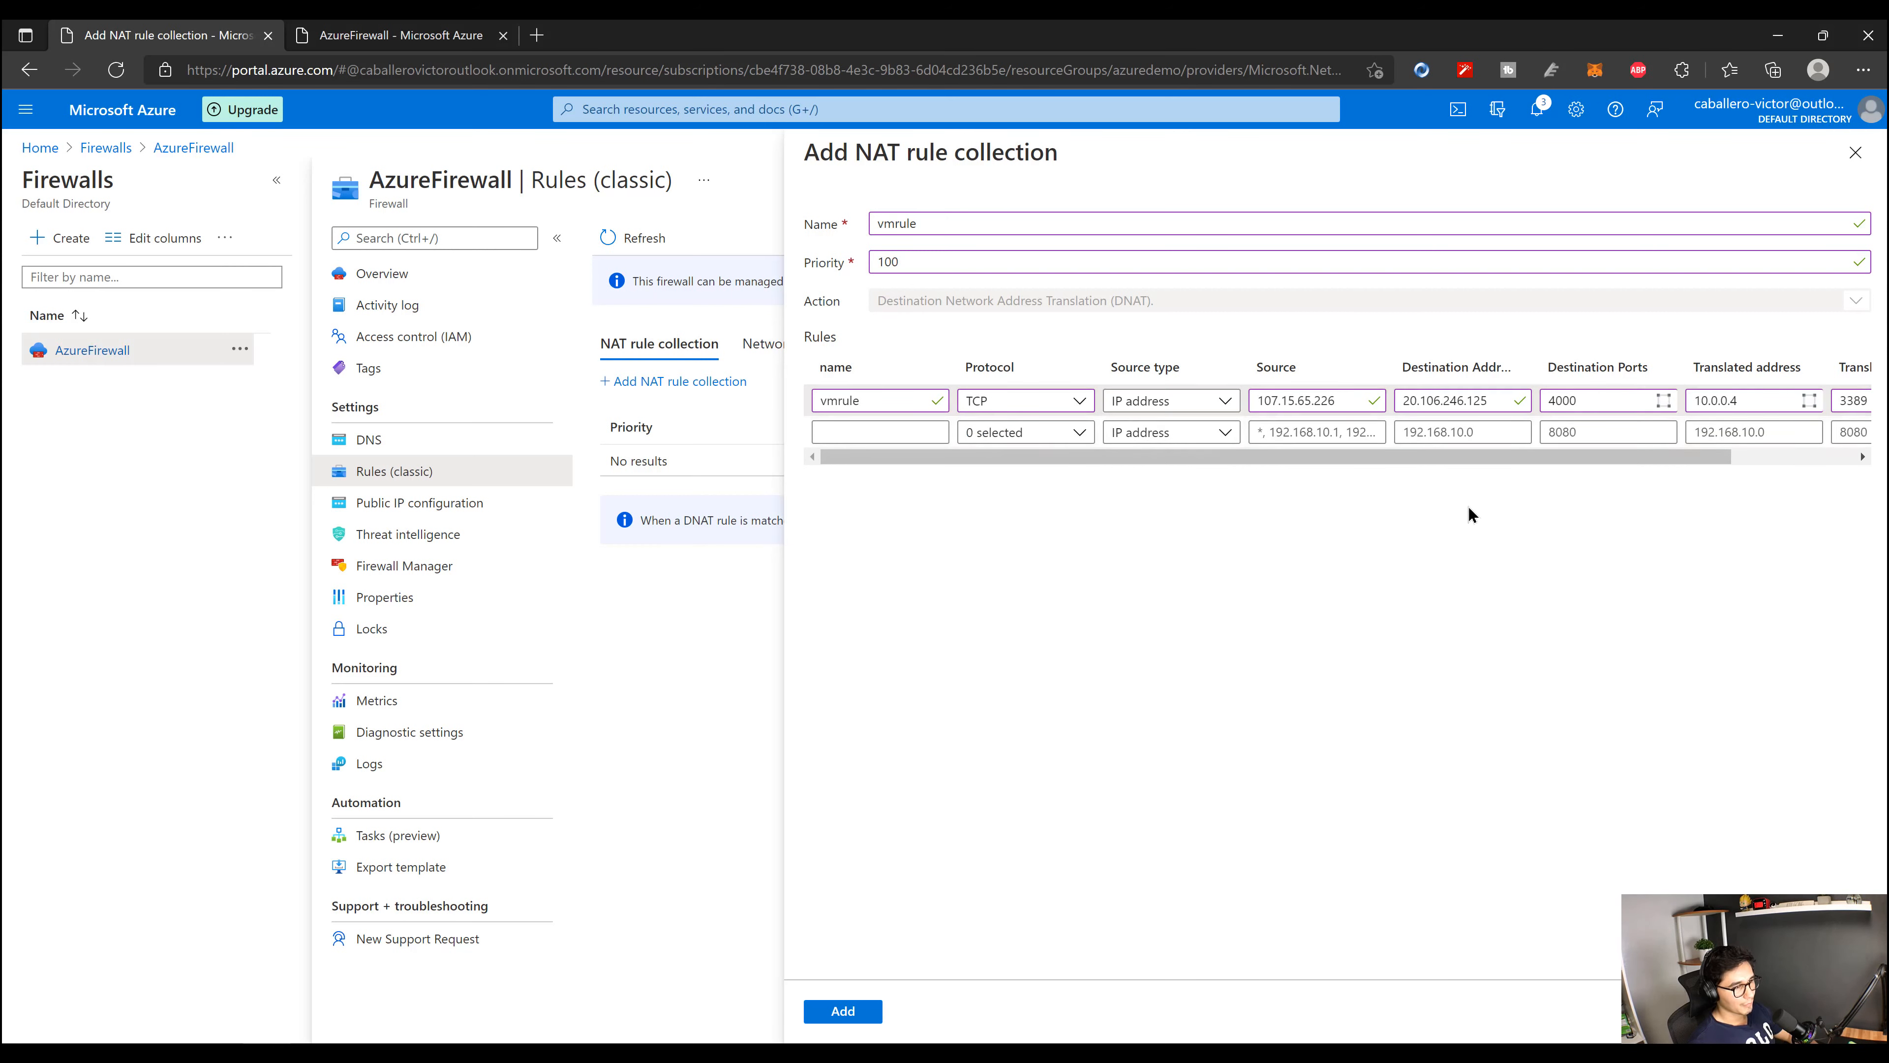
{"action": "left_click_drag", "start_coordinate": [1387, 455], "coordinate": [1591, 458]}
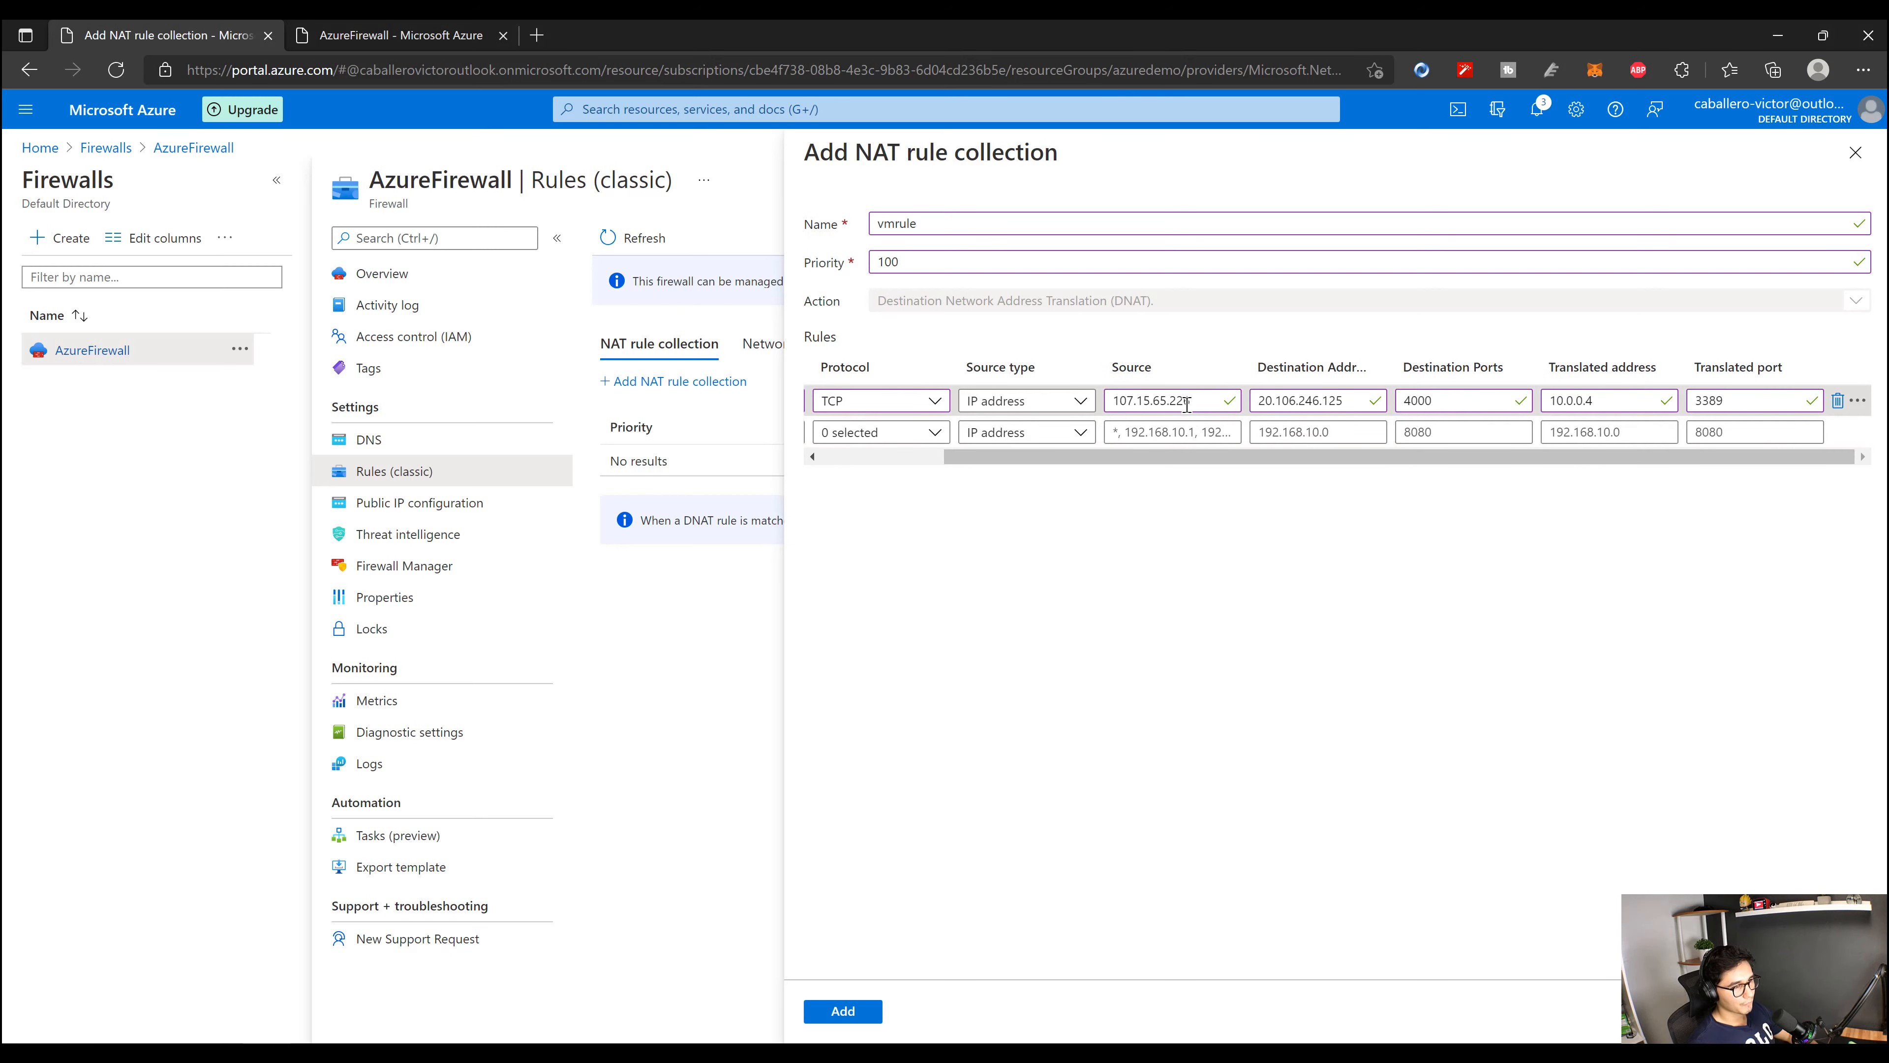
Step: Check the NAT rule's source address, destination address and port, and translated address and port before adding it
{"action": "left_click", "coordinate": [1080, 401]}
{"action": "left_click", "coordinate": [1193, 400]}
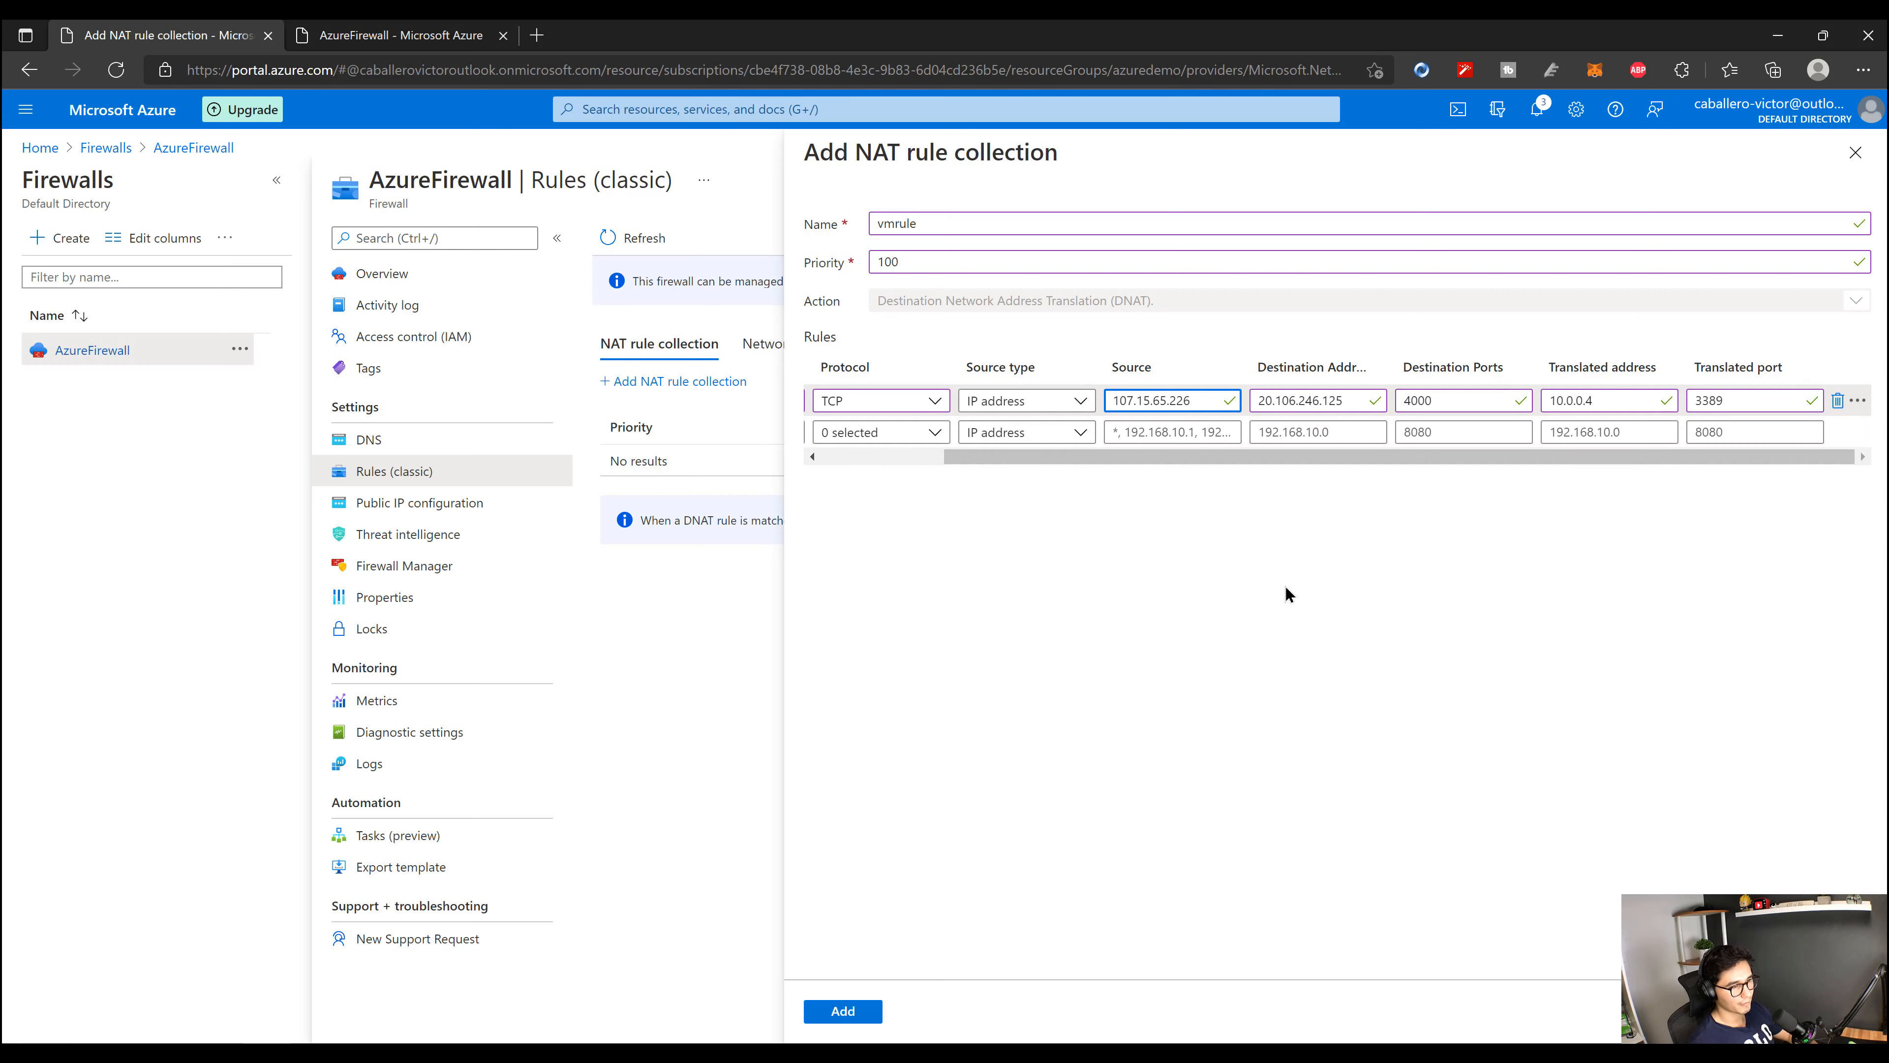
{"action": "key", "text": "Tab"}
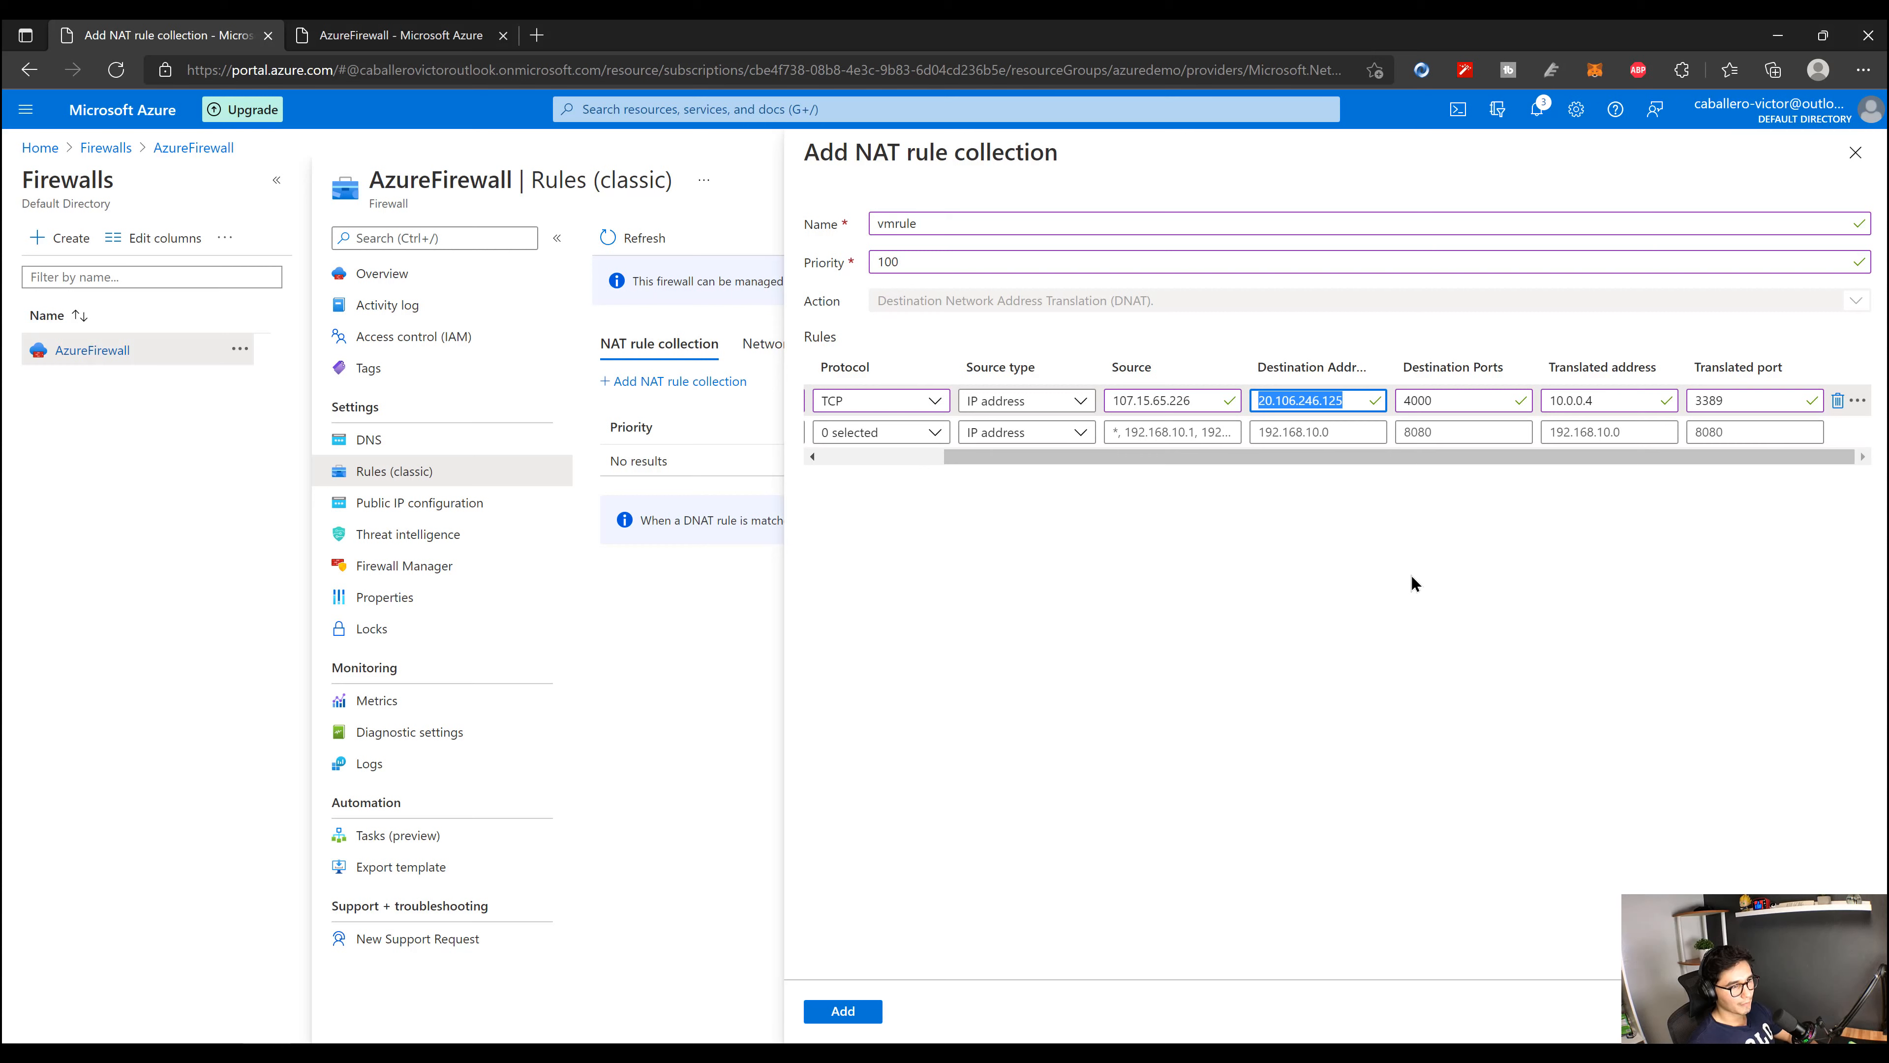
{"action": "key", "text": "Tab"}
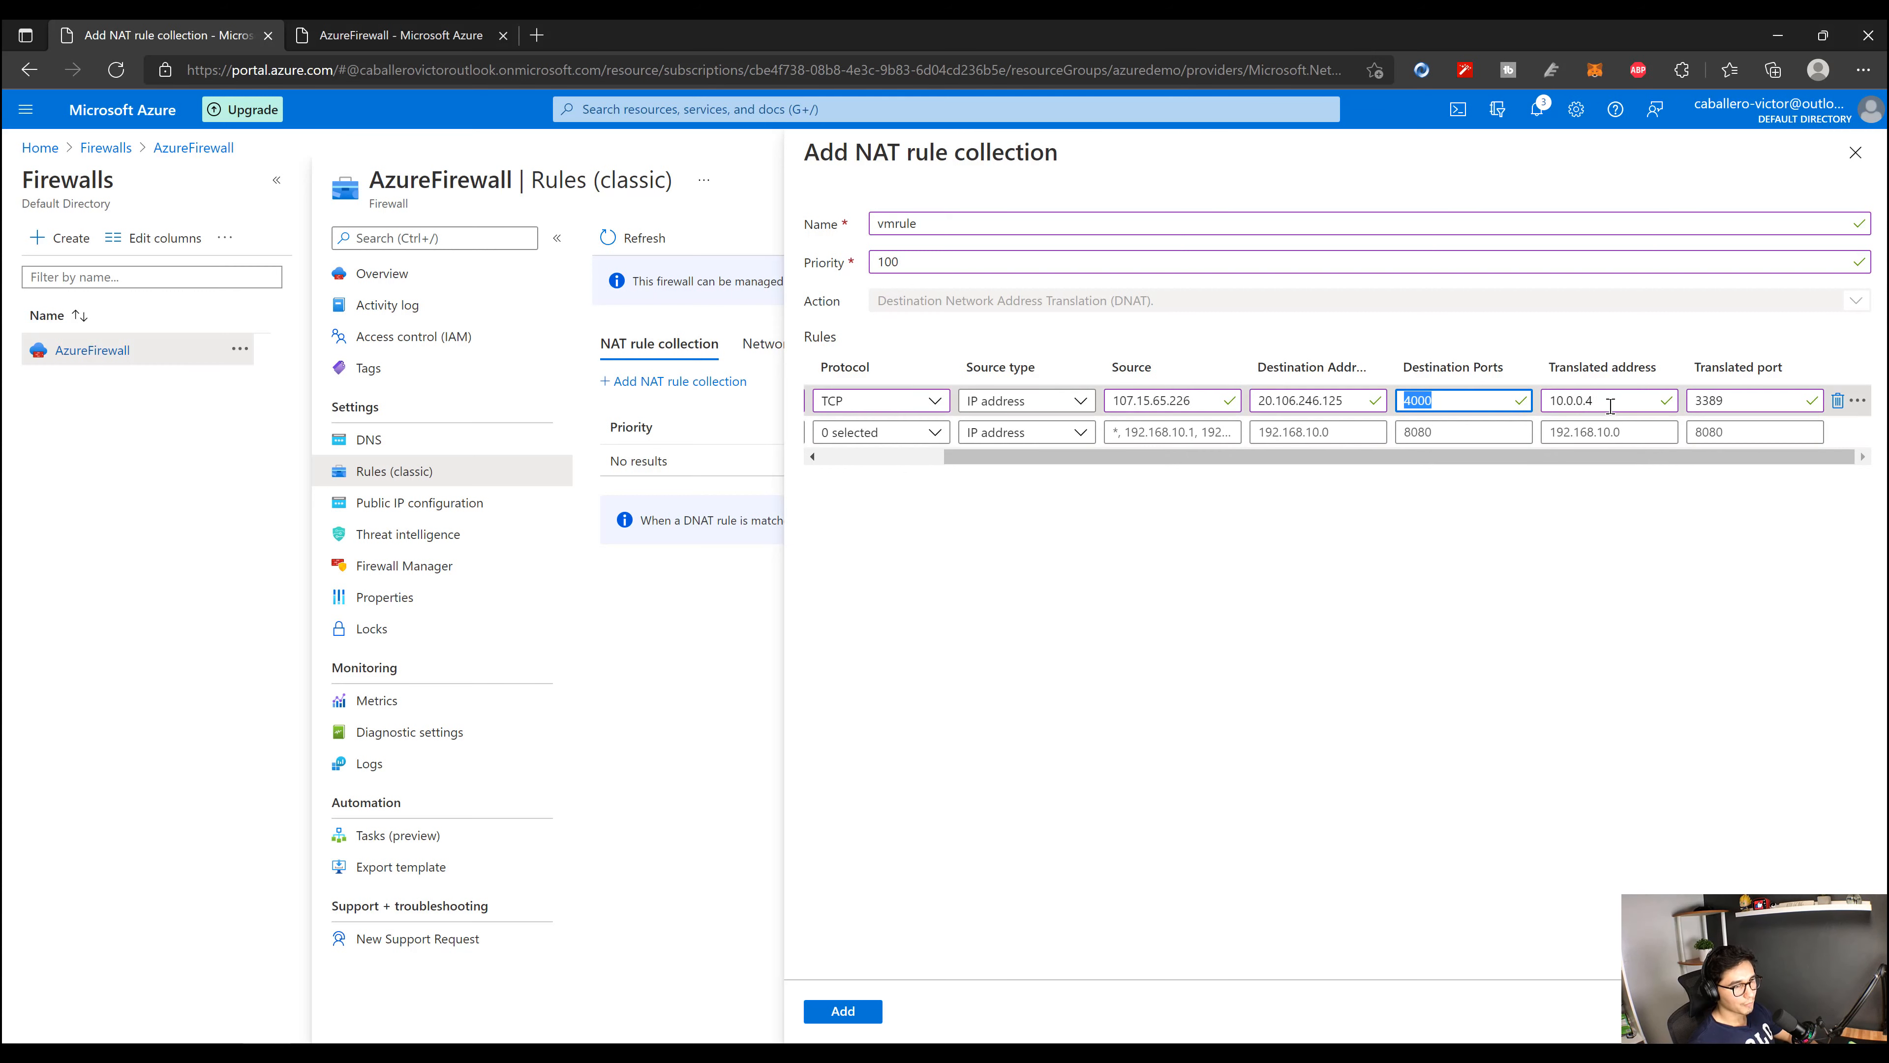
{"action": "left_click_drag", "start_coordinate": [1612, 400], "coordinate": [1541, 401]}
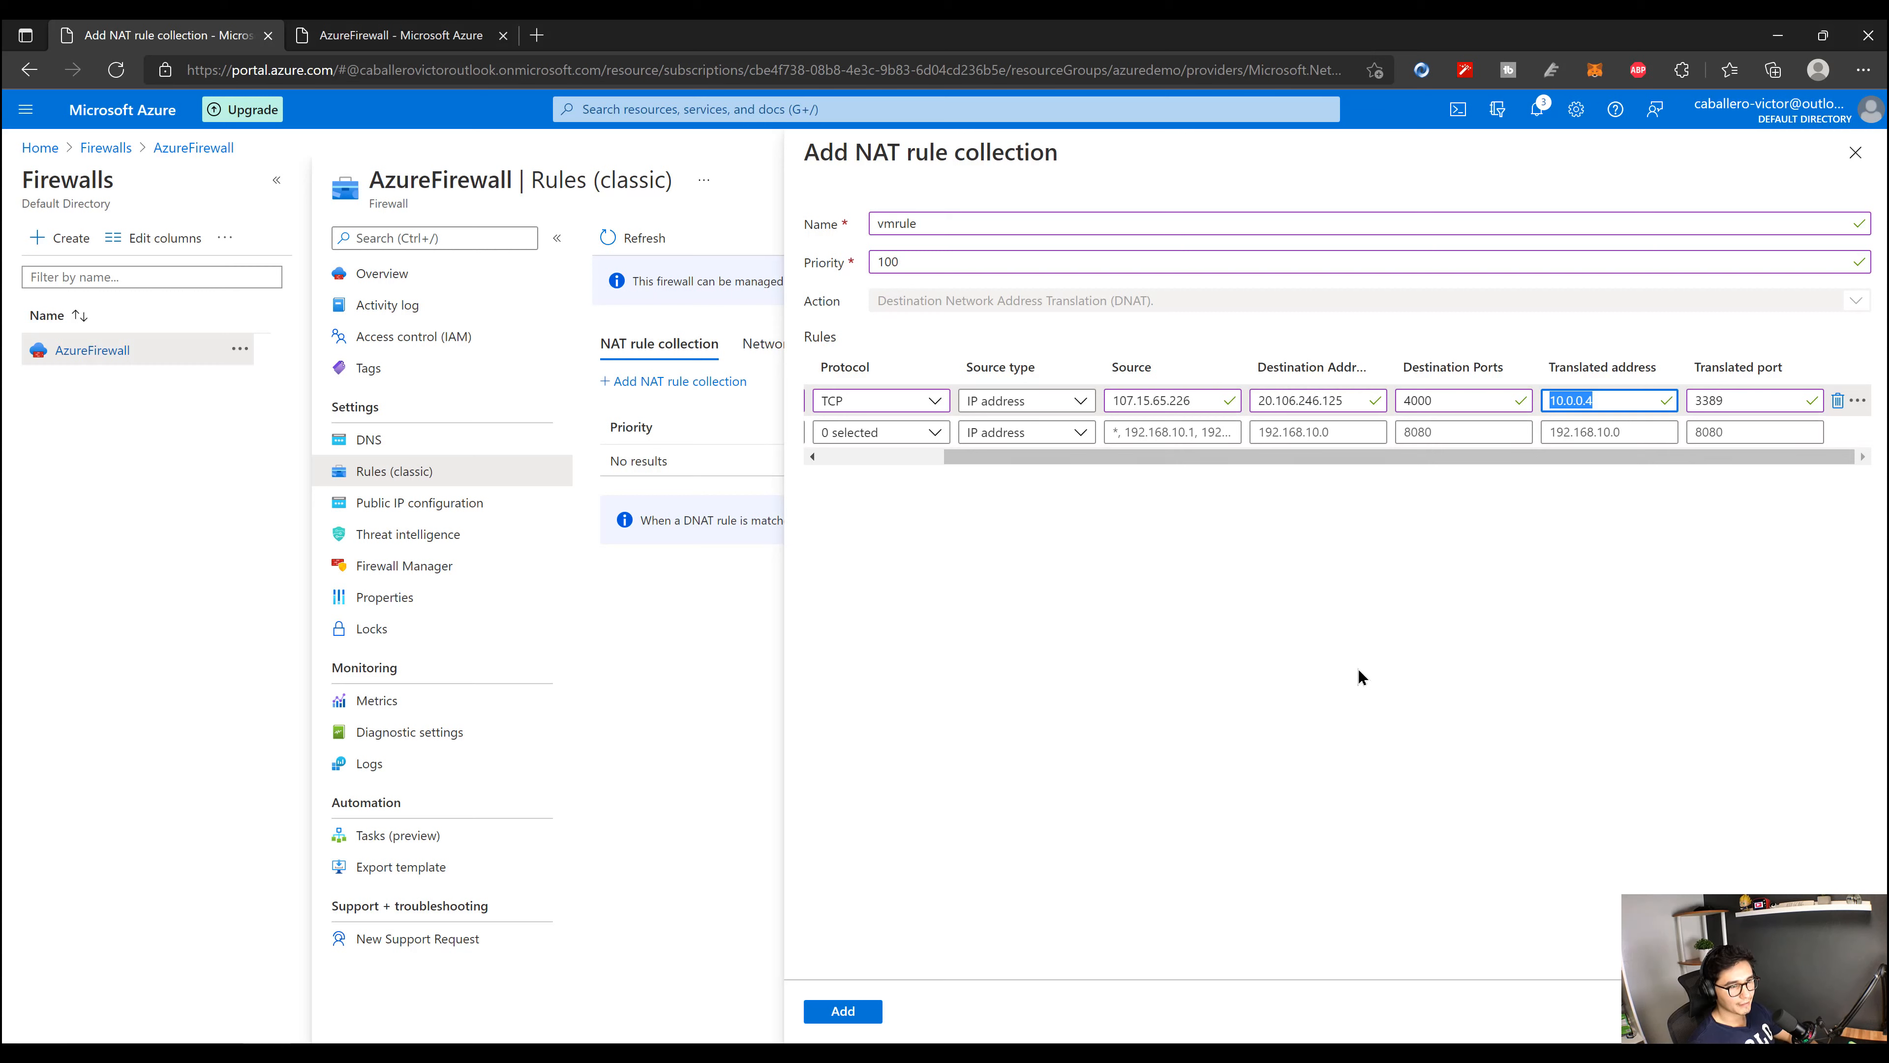
{"action": "left_click", "coordinate": [1597, 401]}
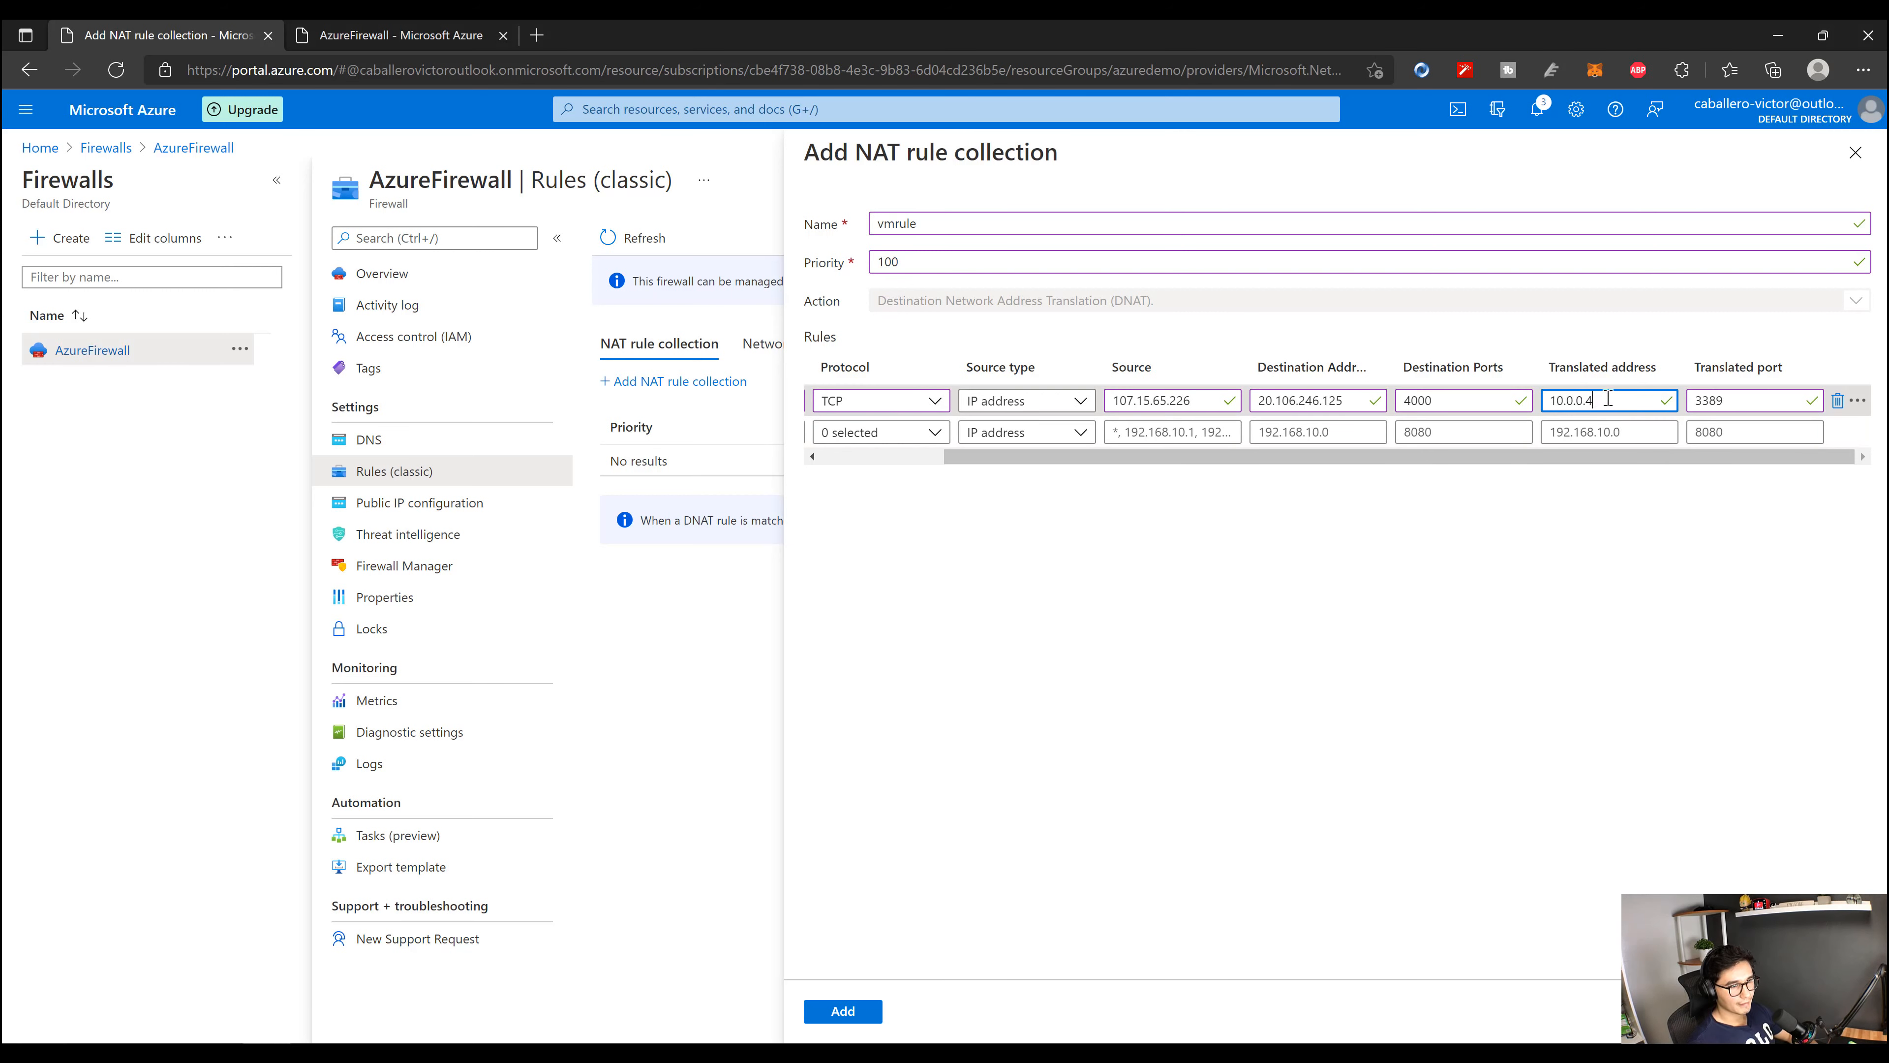
{"action": "left_click_drag", "start_coordinate": [1605, 399], "coordinate": [1541, 395]}
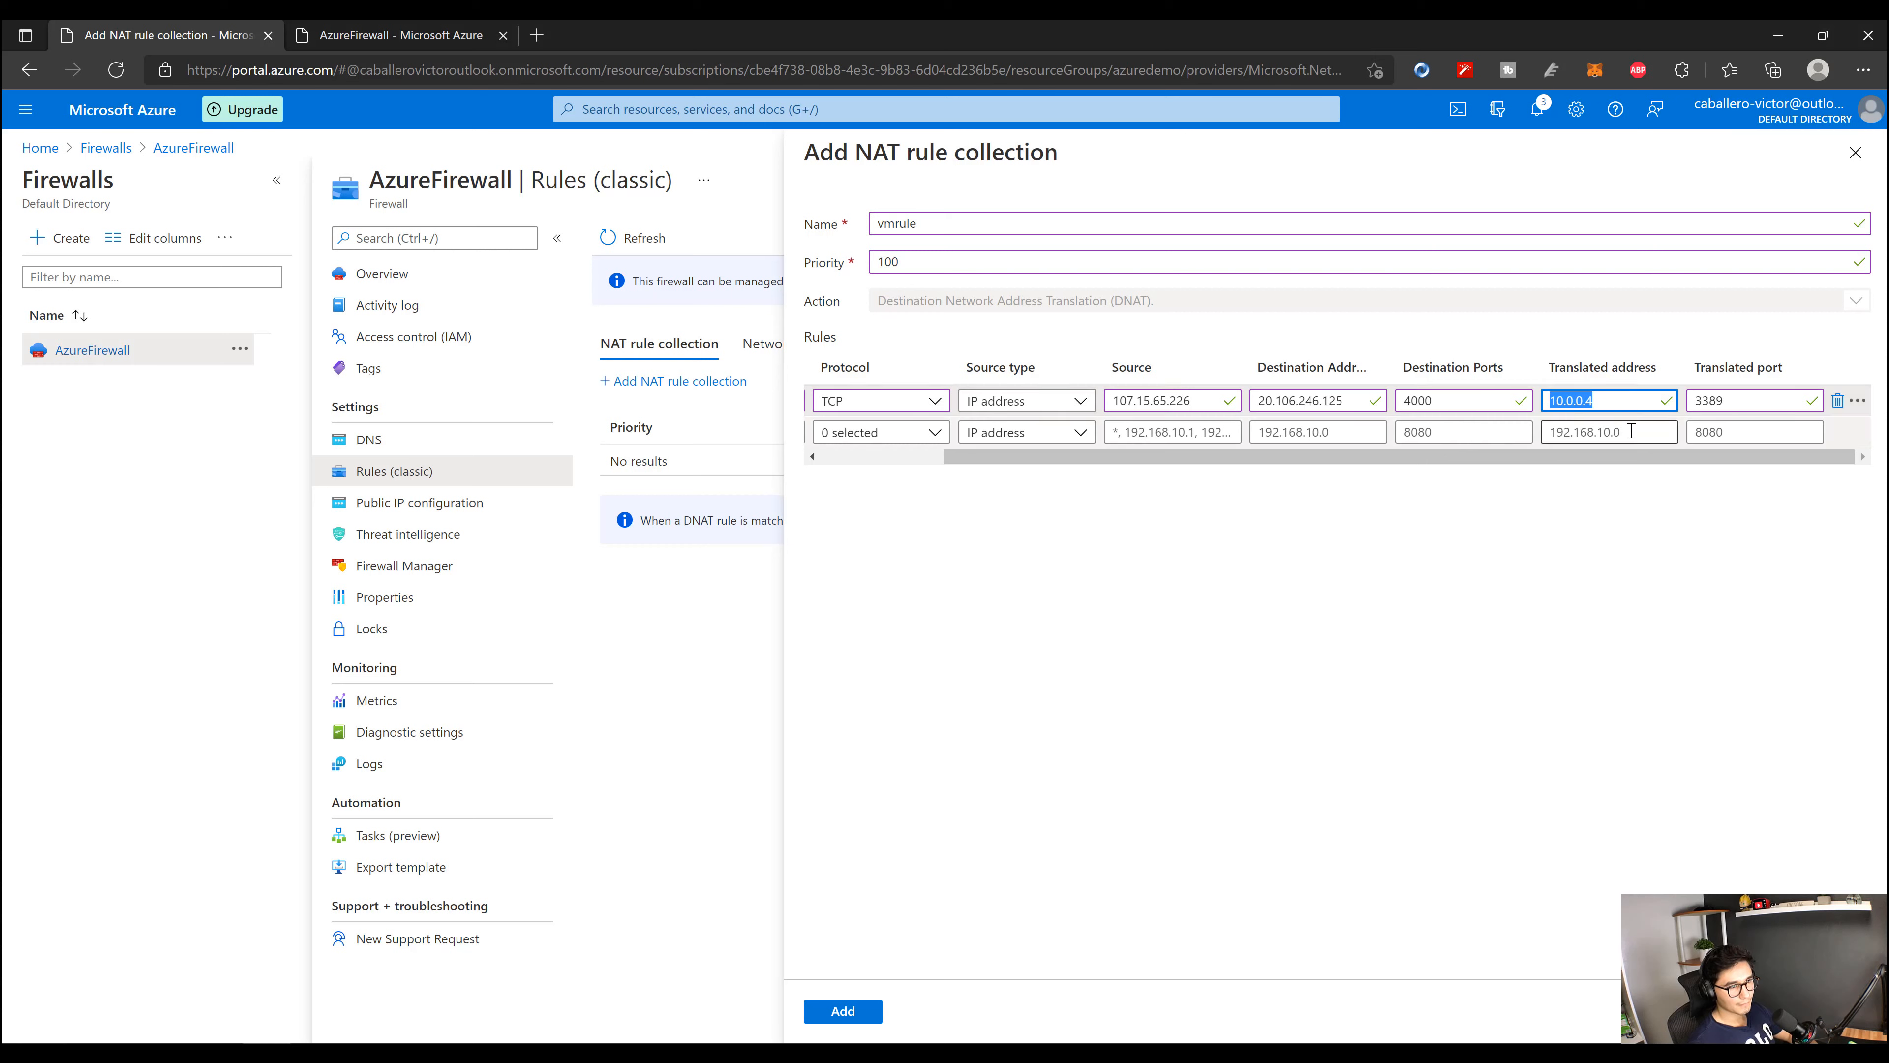
{"action": "left_click_drag", "start_coordinate": [1734, 408], "coordinate": [1693, 402]}
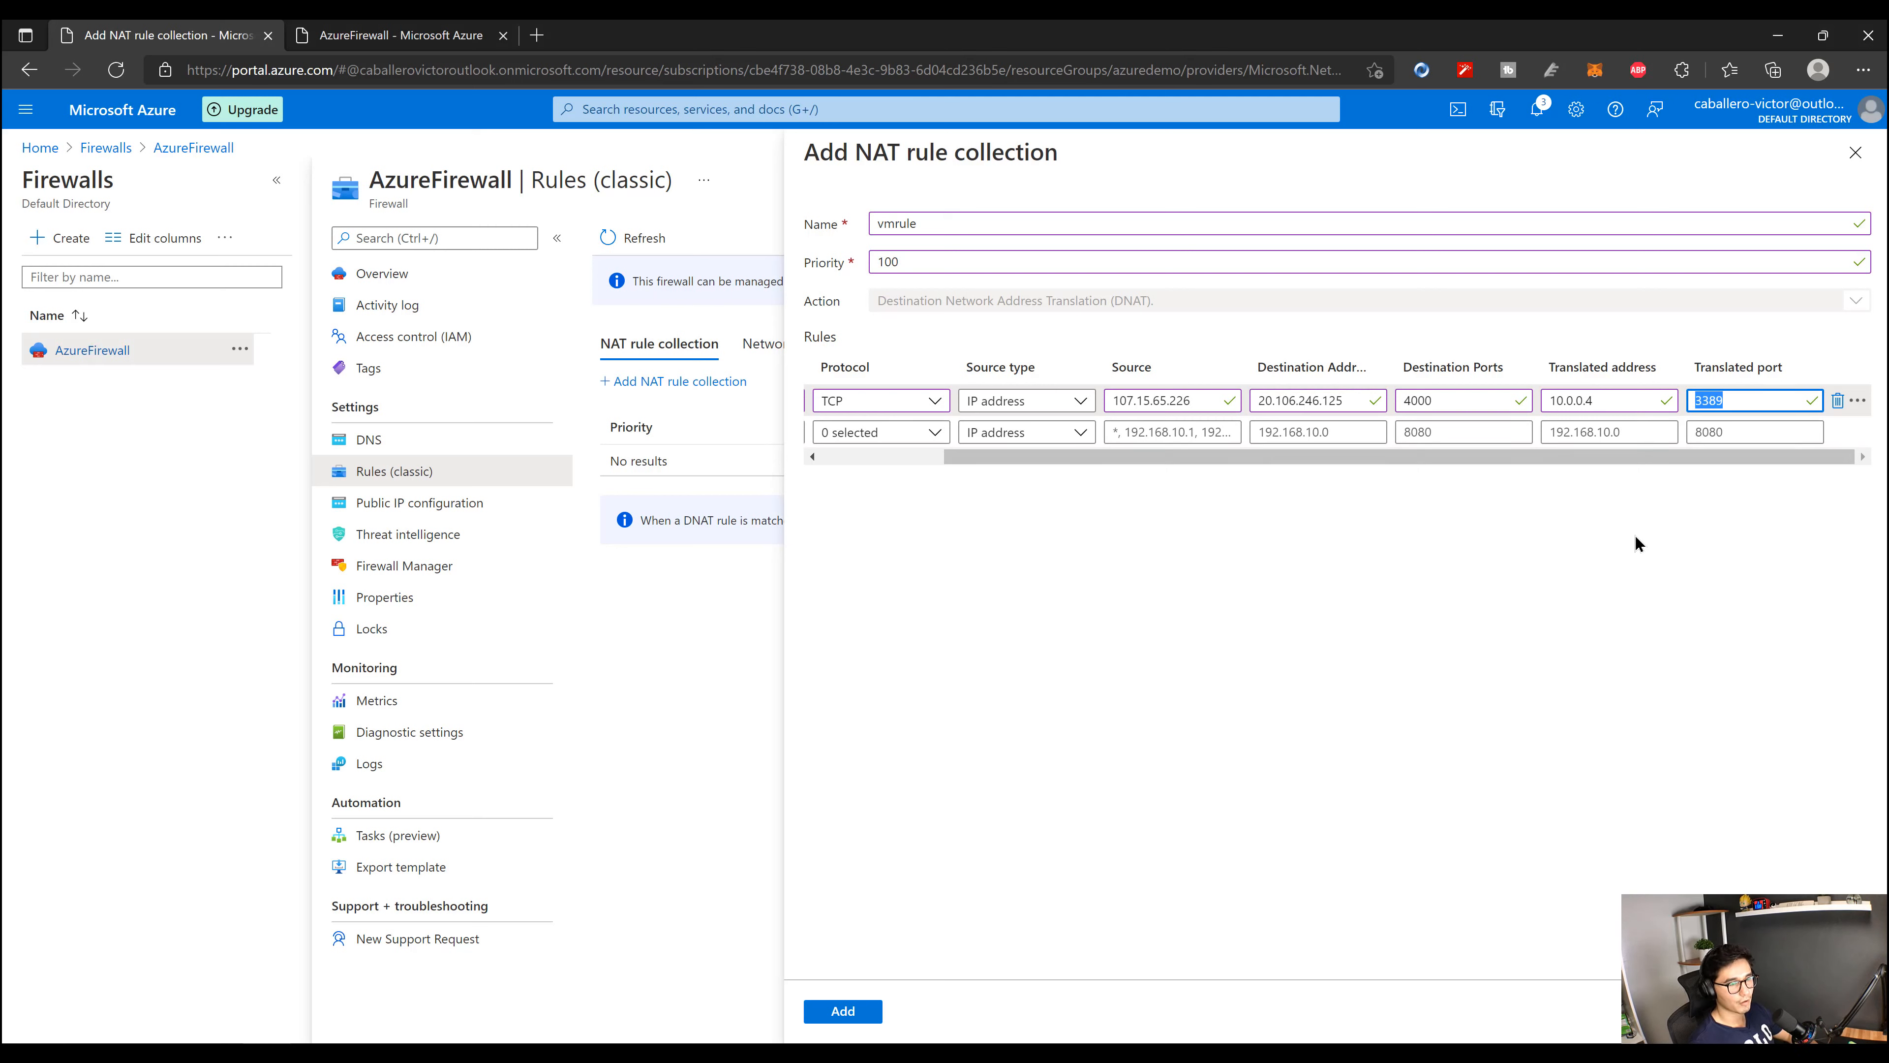
Step: Add the vmrule NAT rule collection to AzureFirewall and check the firewall update in the notifications
{"action": "left_click", "coordinate": [876, 1011]}
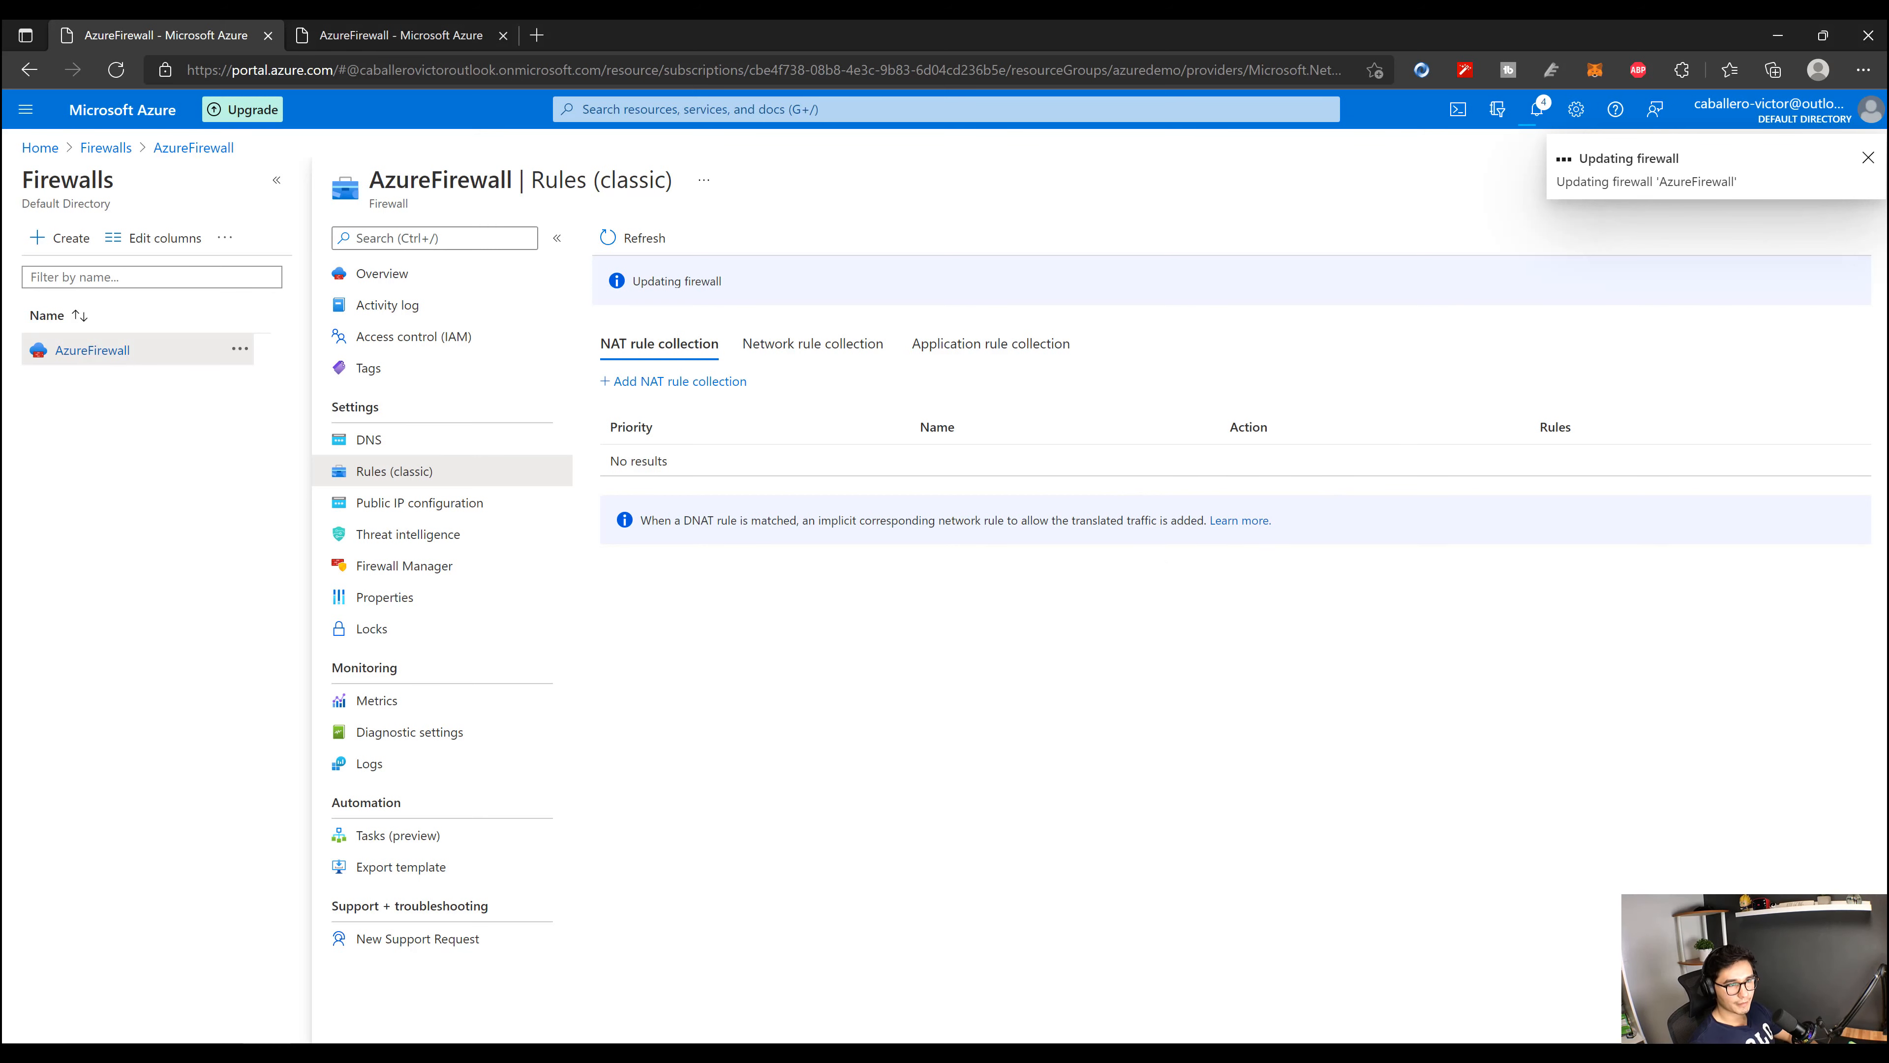
{"action": "left_click", "coordinate": [1536, 109]}
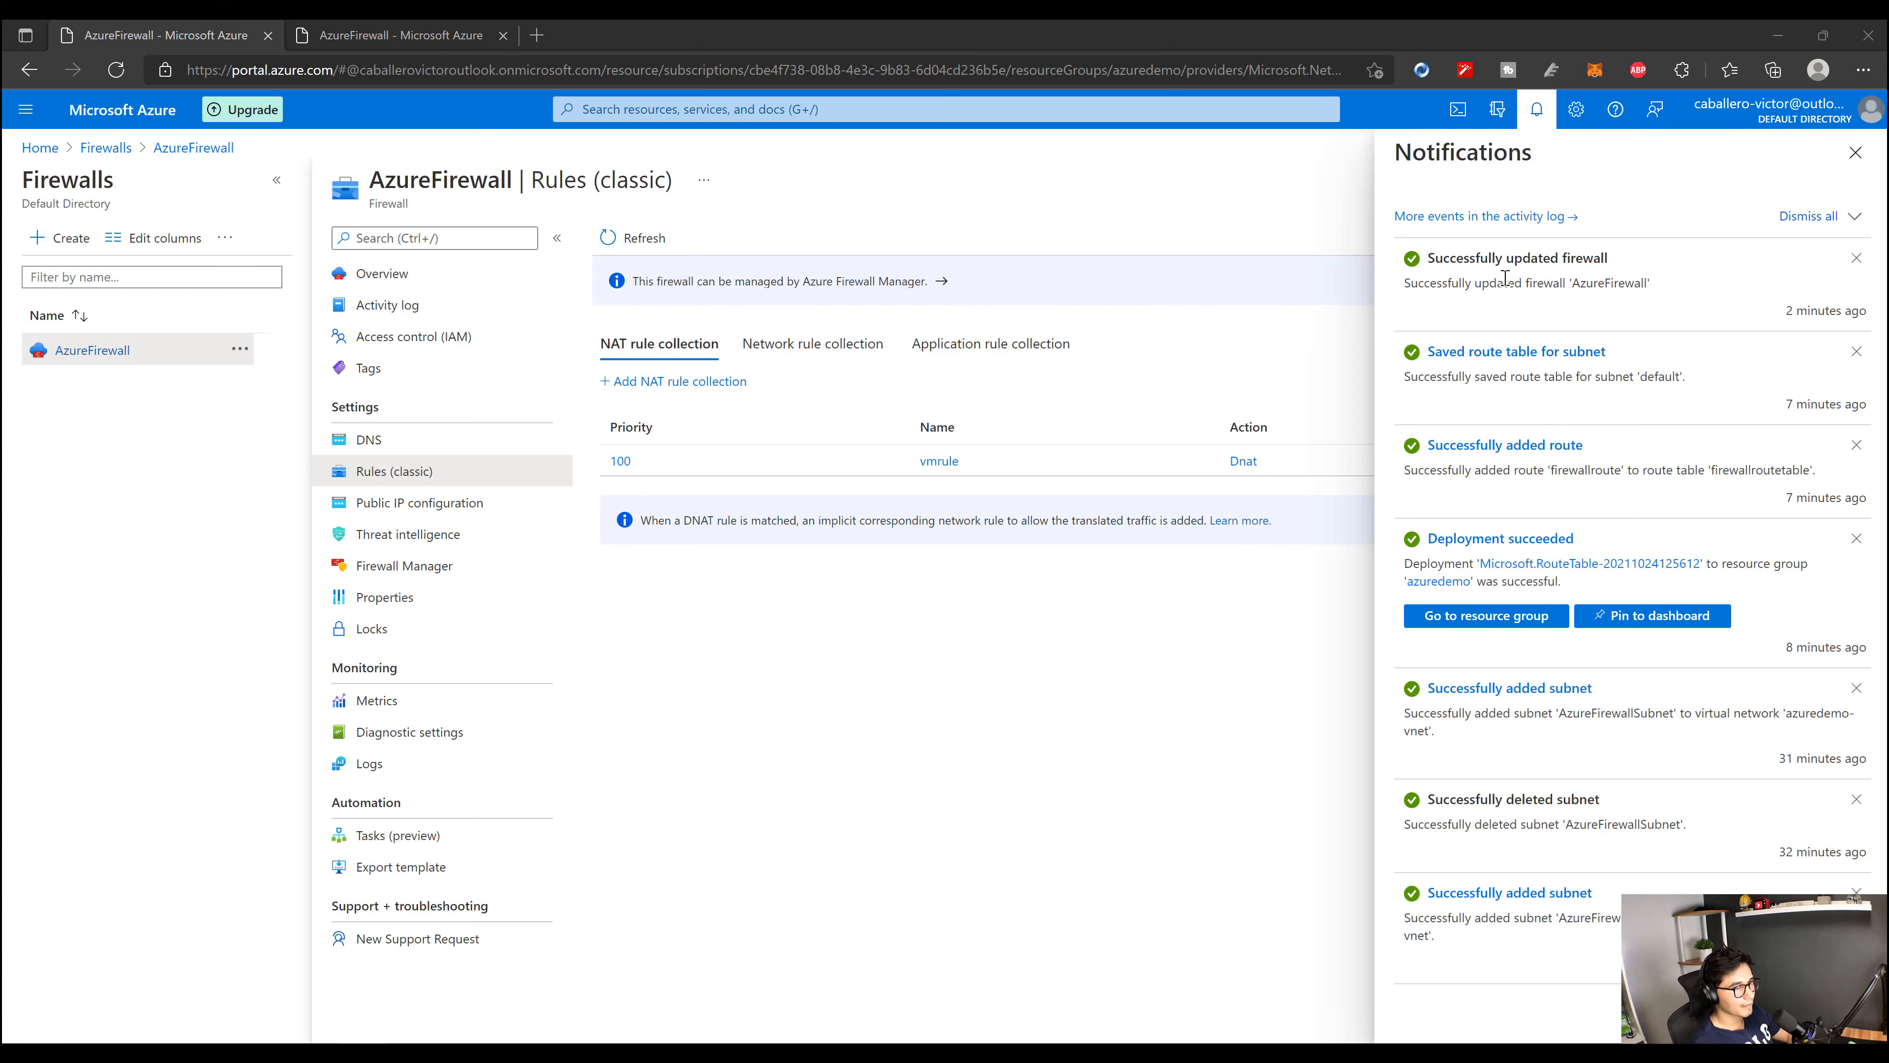
{"action": "left_click", "coordinate": [1850, 156]}
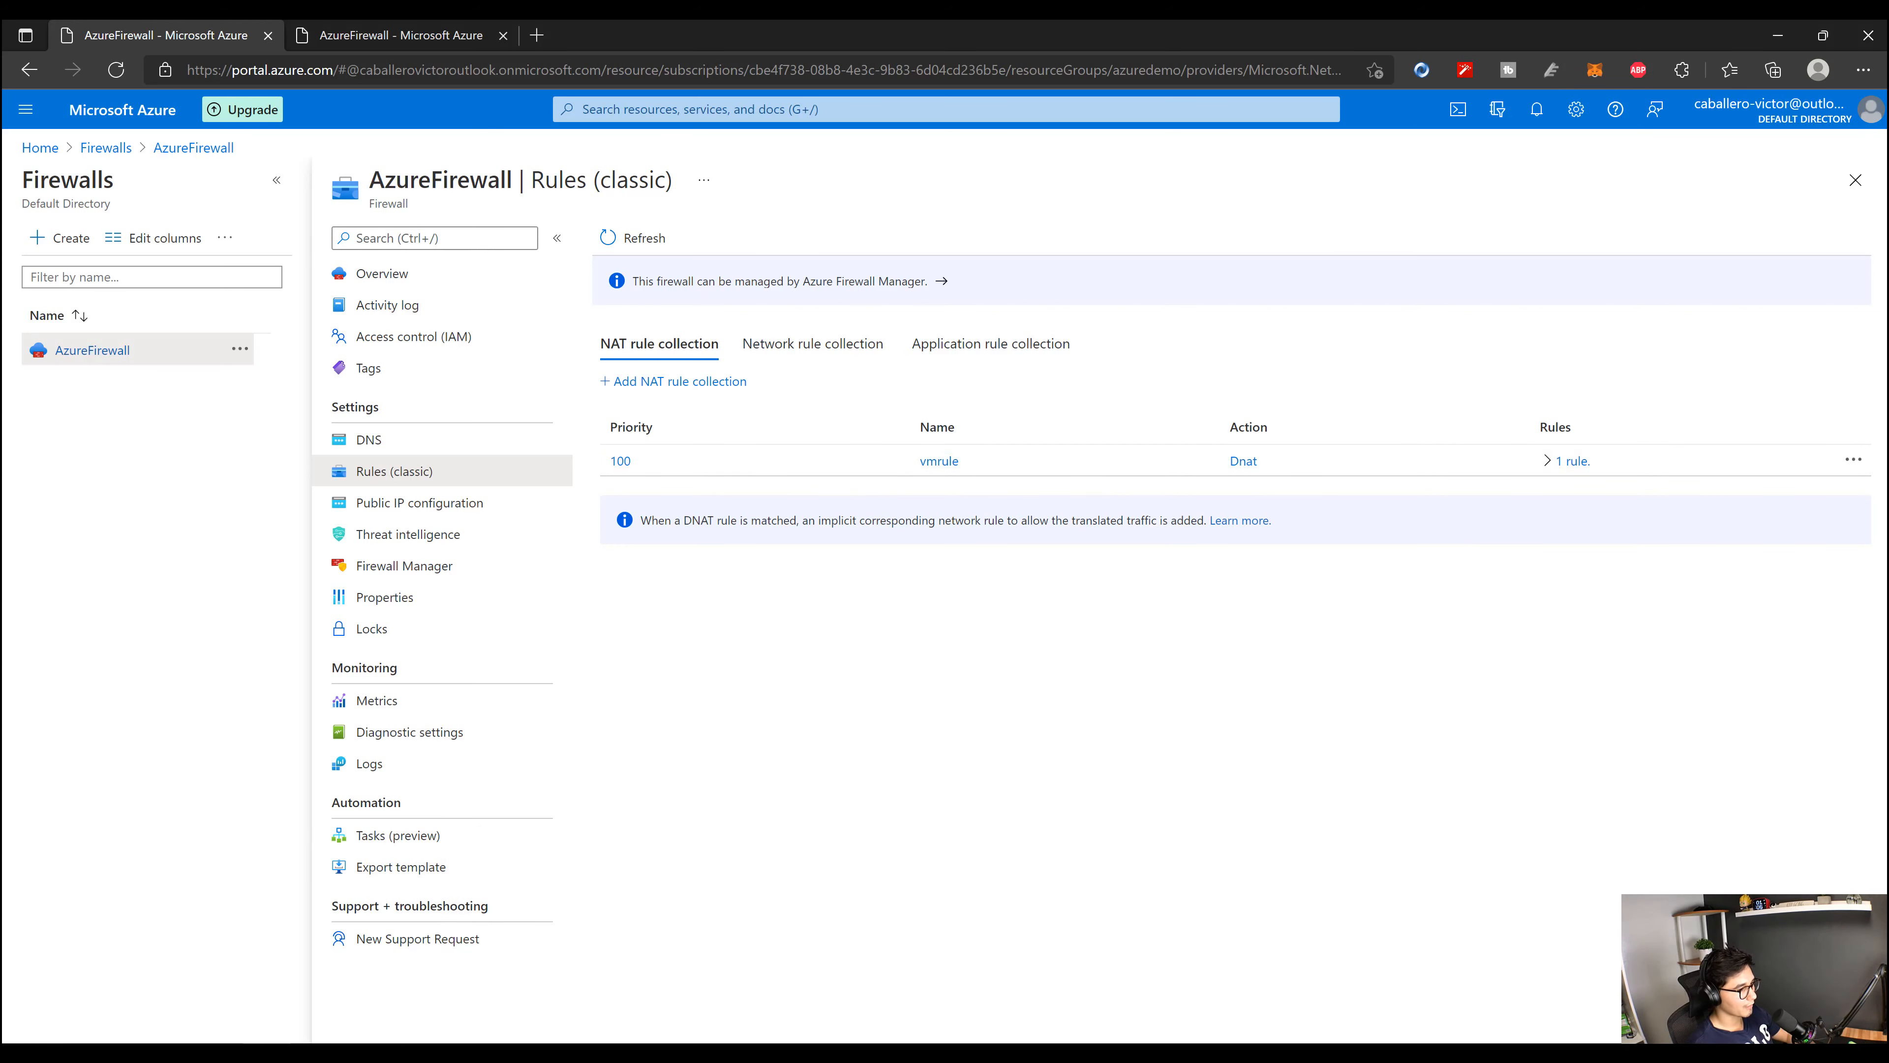
Step: Open Remote Desktop Connection and check the firewall's public IP and port in the computer address, 20.106.246.125:4000
{"action": "key", "text": "super"}
{"action": "type", "text": "rdp"}
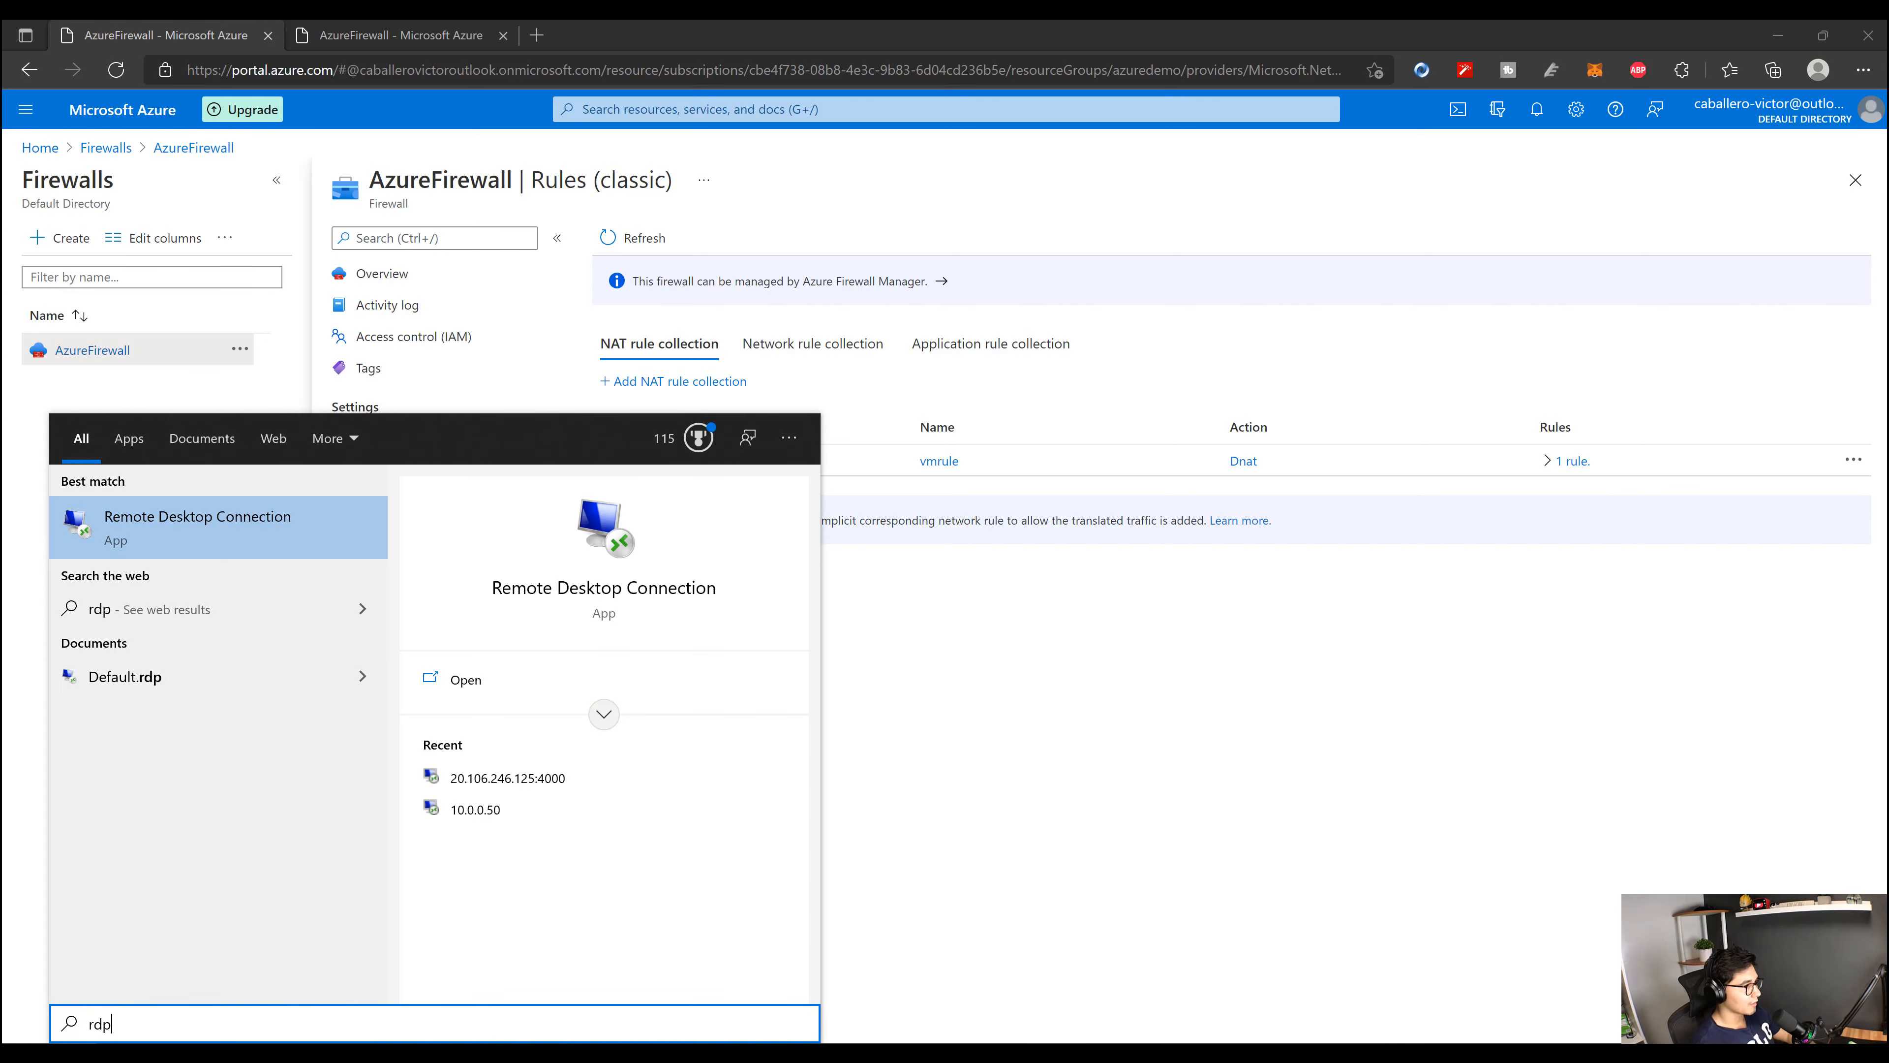
{"action": "key", "text": "Return"}
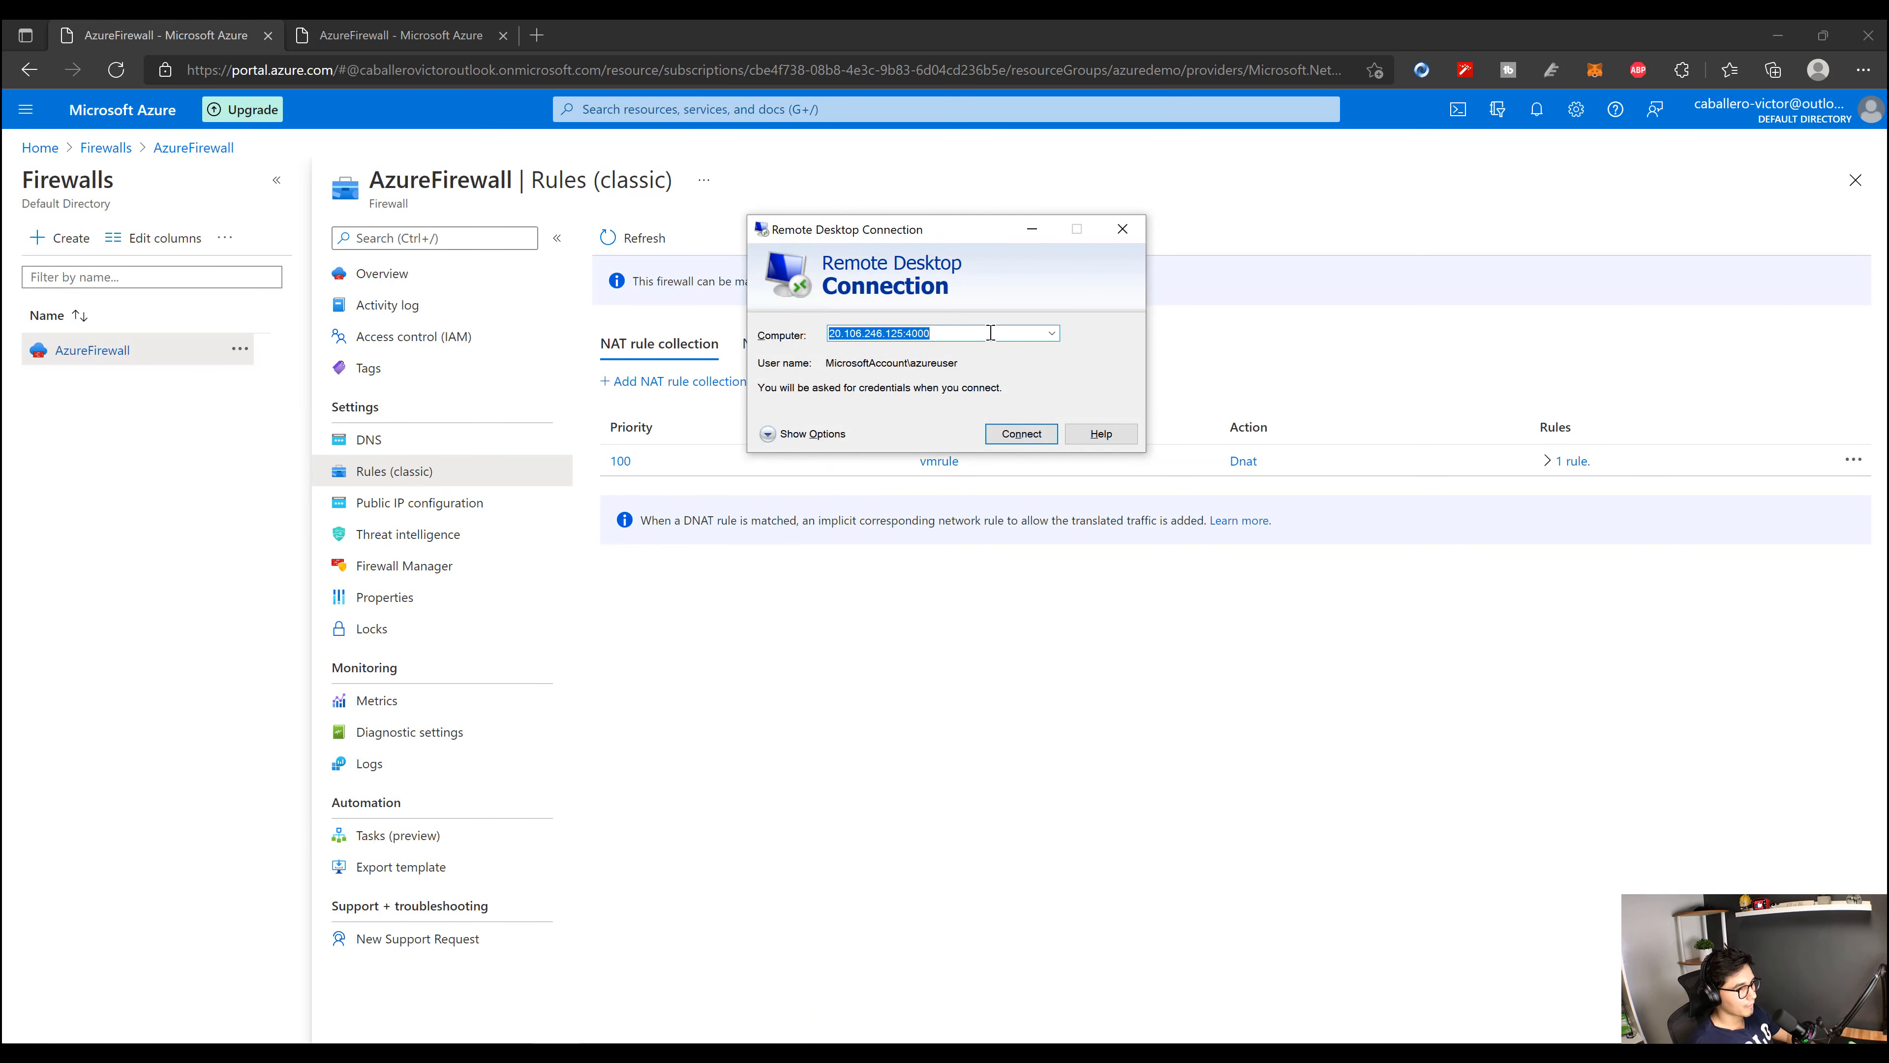
{"action": "left_click", "coordinate": [845, 334]}
{"action": "left_click_drag", "start_coordinate": [846, 334], "coordinate": [915, 332]}
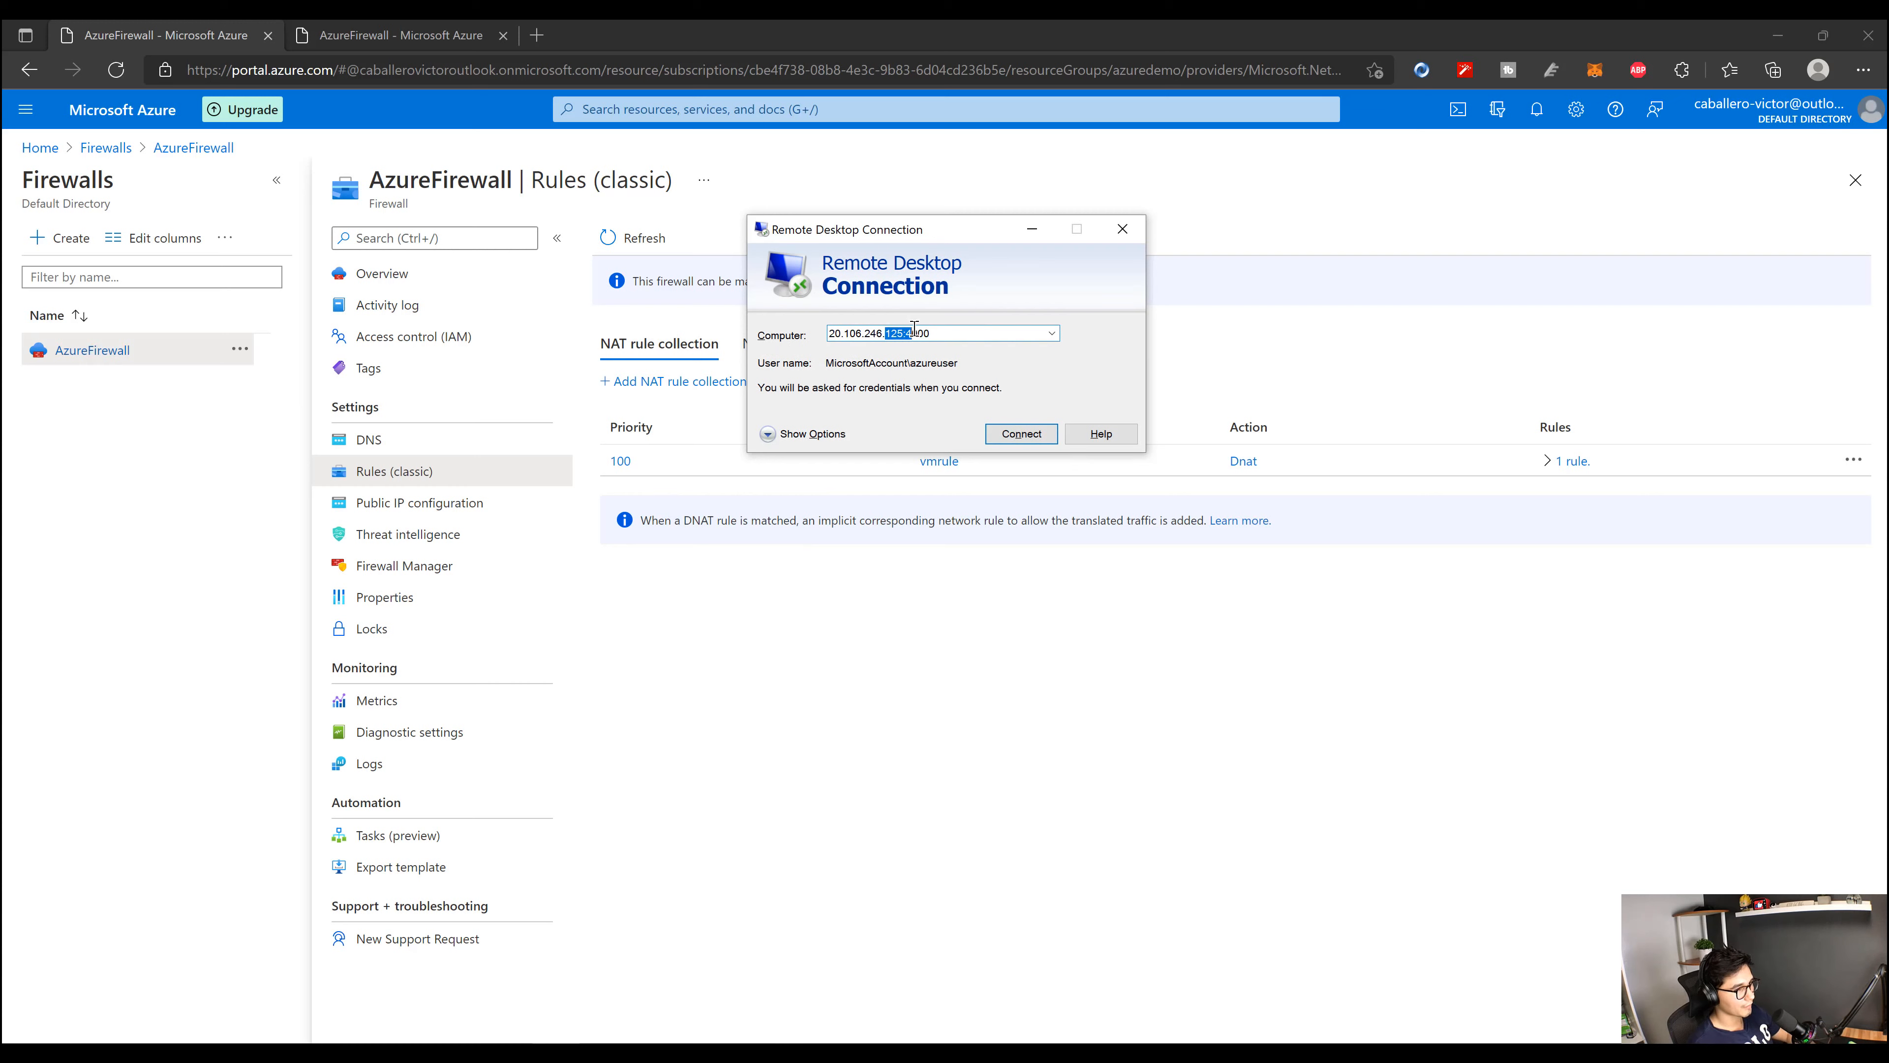
{"action": "left_click", "coordinate": [931, 333]}
{"action": "left_click_drag", "start_coordinate": [905, 337], "coordinate": [824, 344]}
{"action": "left_click", "coordinate": [955, 329]}
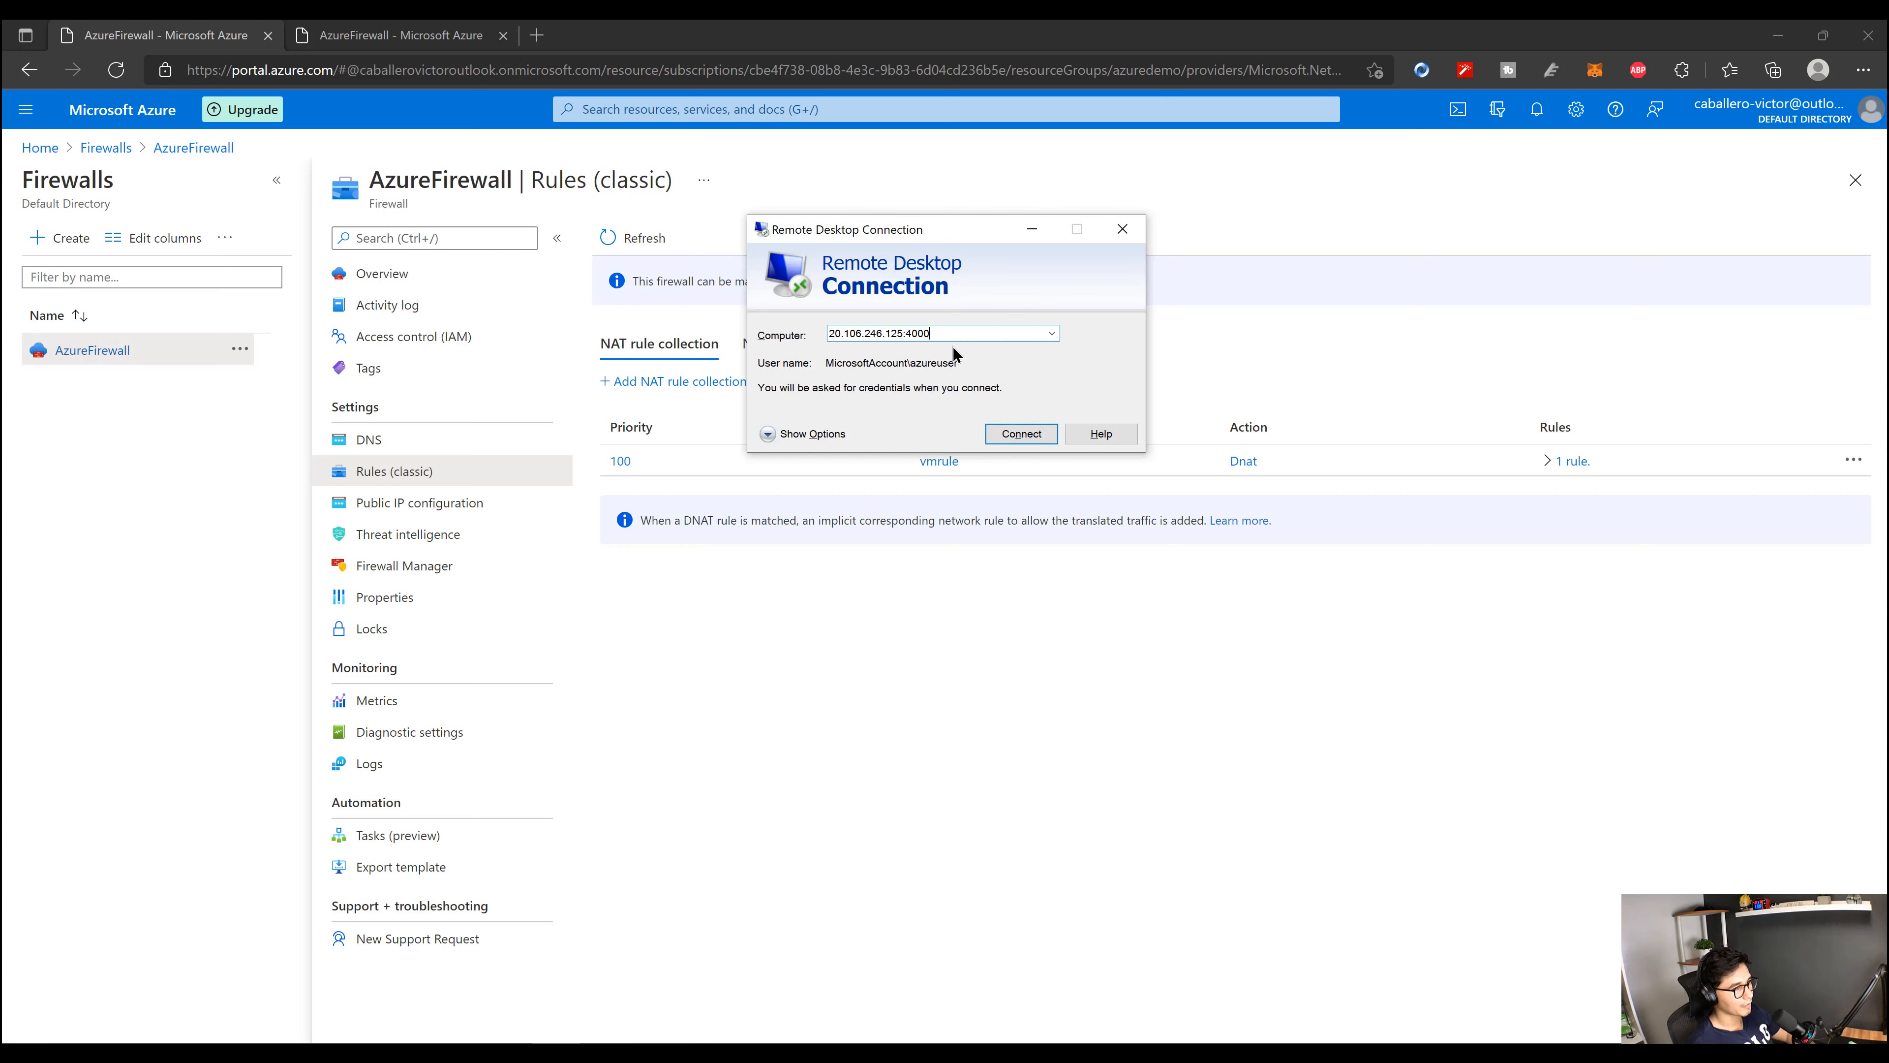
{"action": "left_click_drag", "start_coordinate": [943, 336], "coordinate": [918, 339]}
Step: Open the vmrule collection and compare its destination address and port with the remote desktop address
{"action": "left_click_drag", "start_coordinate": [949, 226], "coordinate": [395, 351]}
{"action": "left_click", "coordinate": [622, 464]}
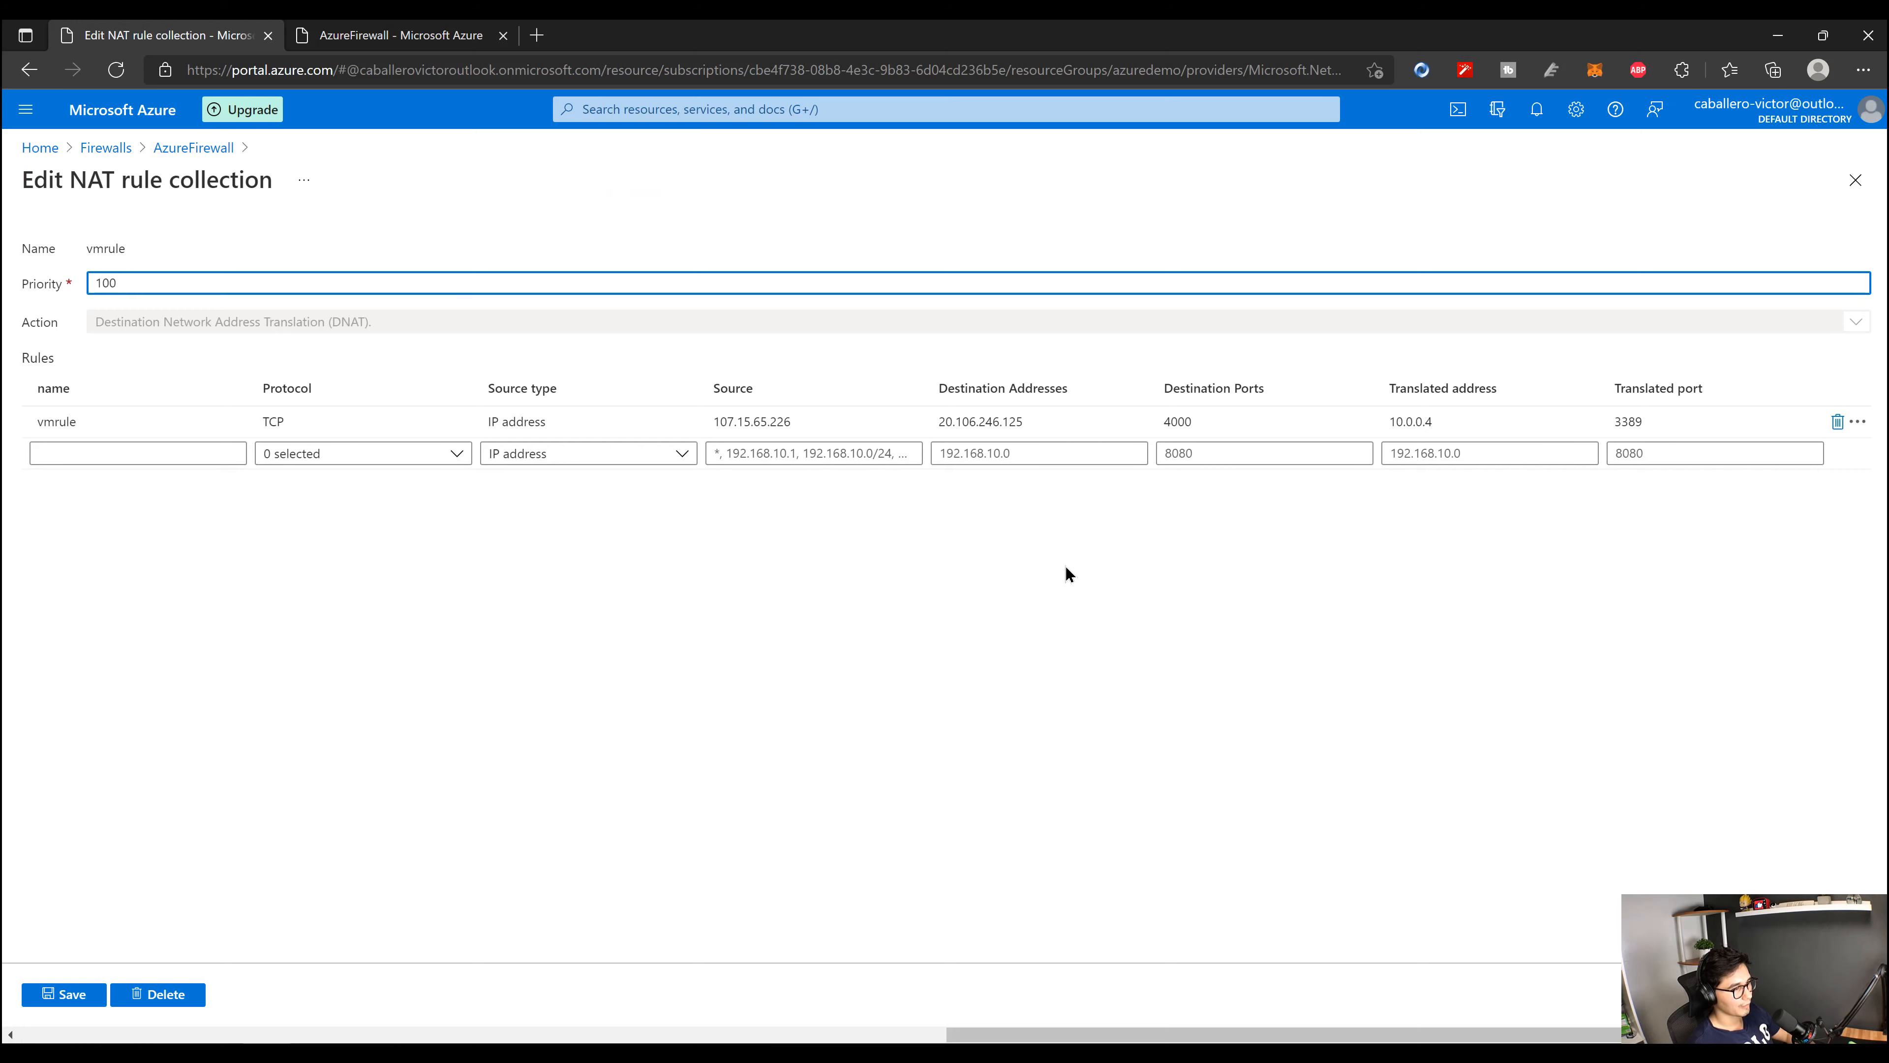
{"action": "left_click_drag", "start_coordinate": [994, 421], "coordinate": [1124, 417]}
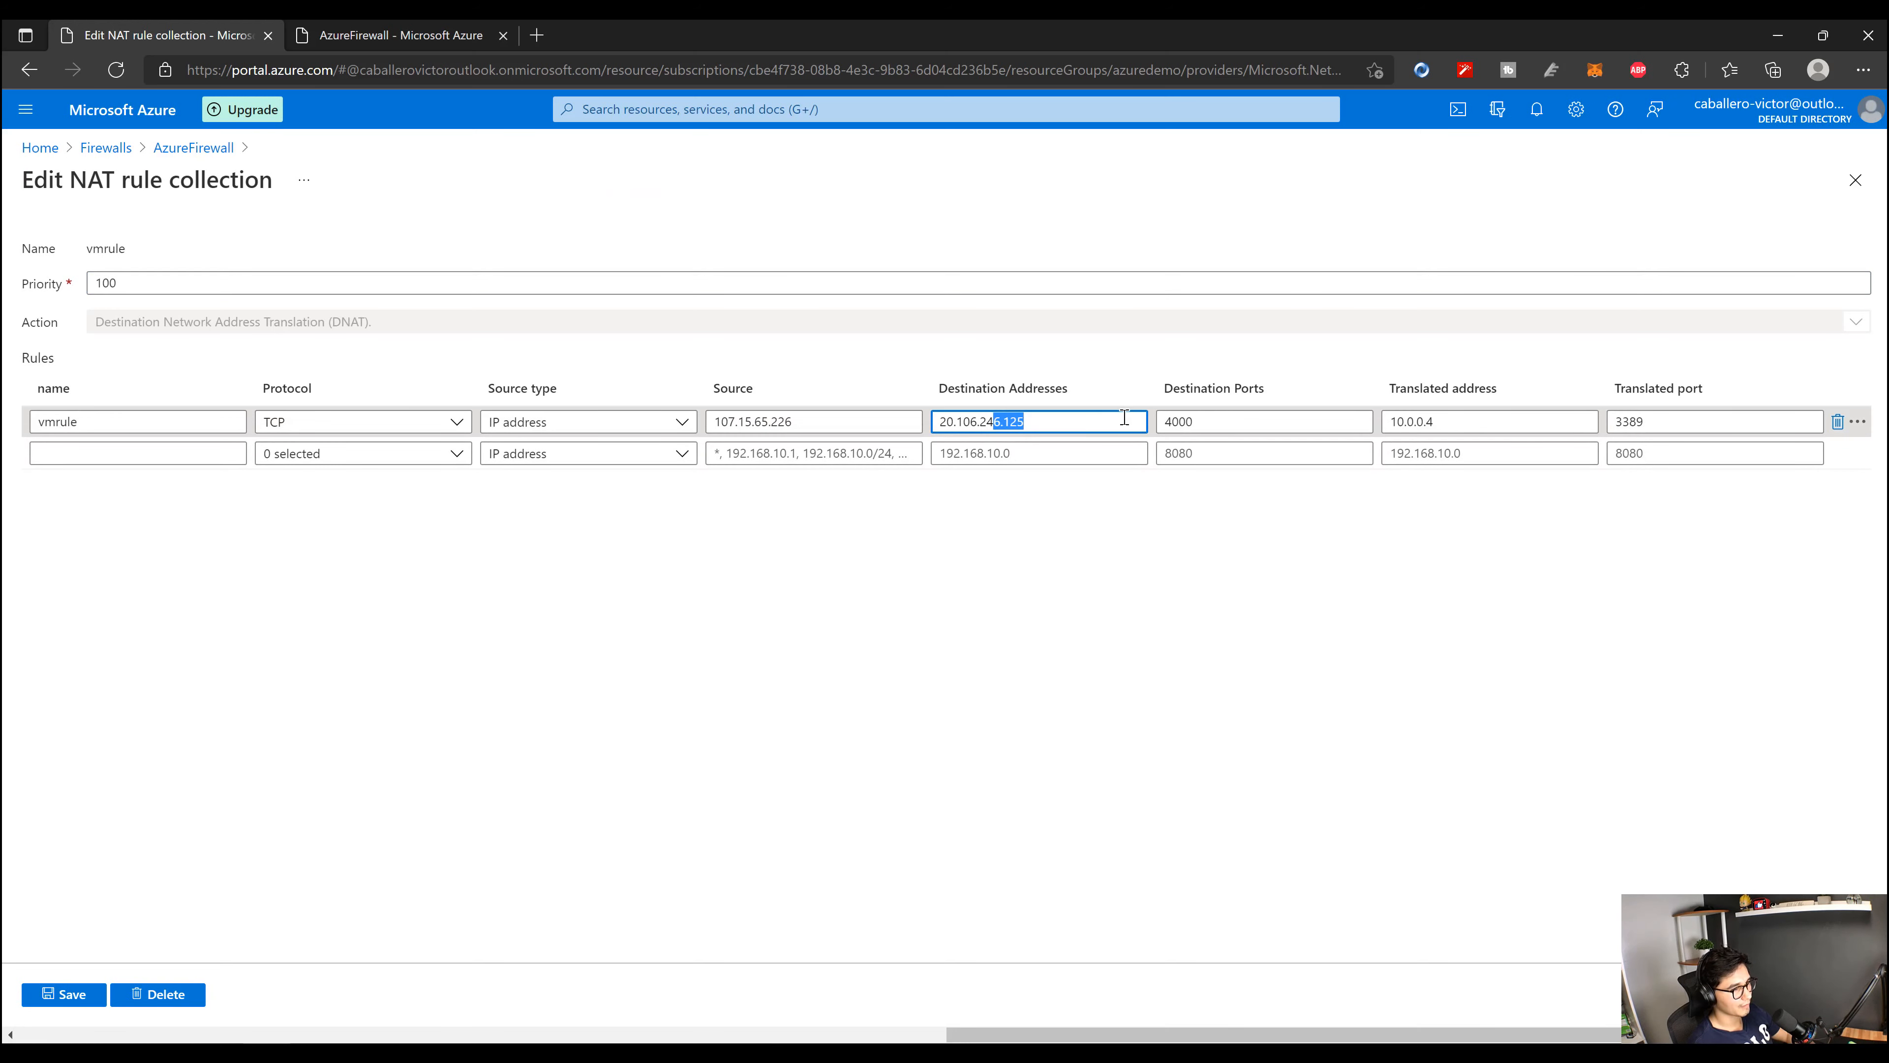
{"action": "key", "text": "Tab"}
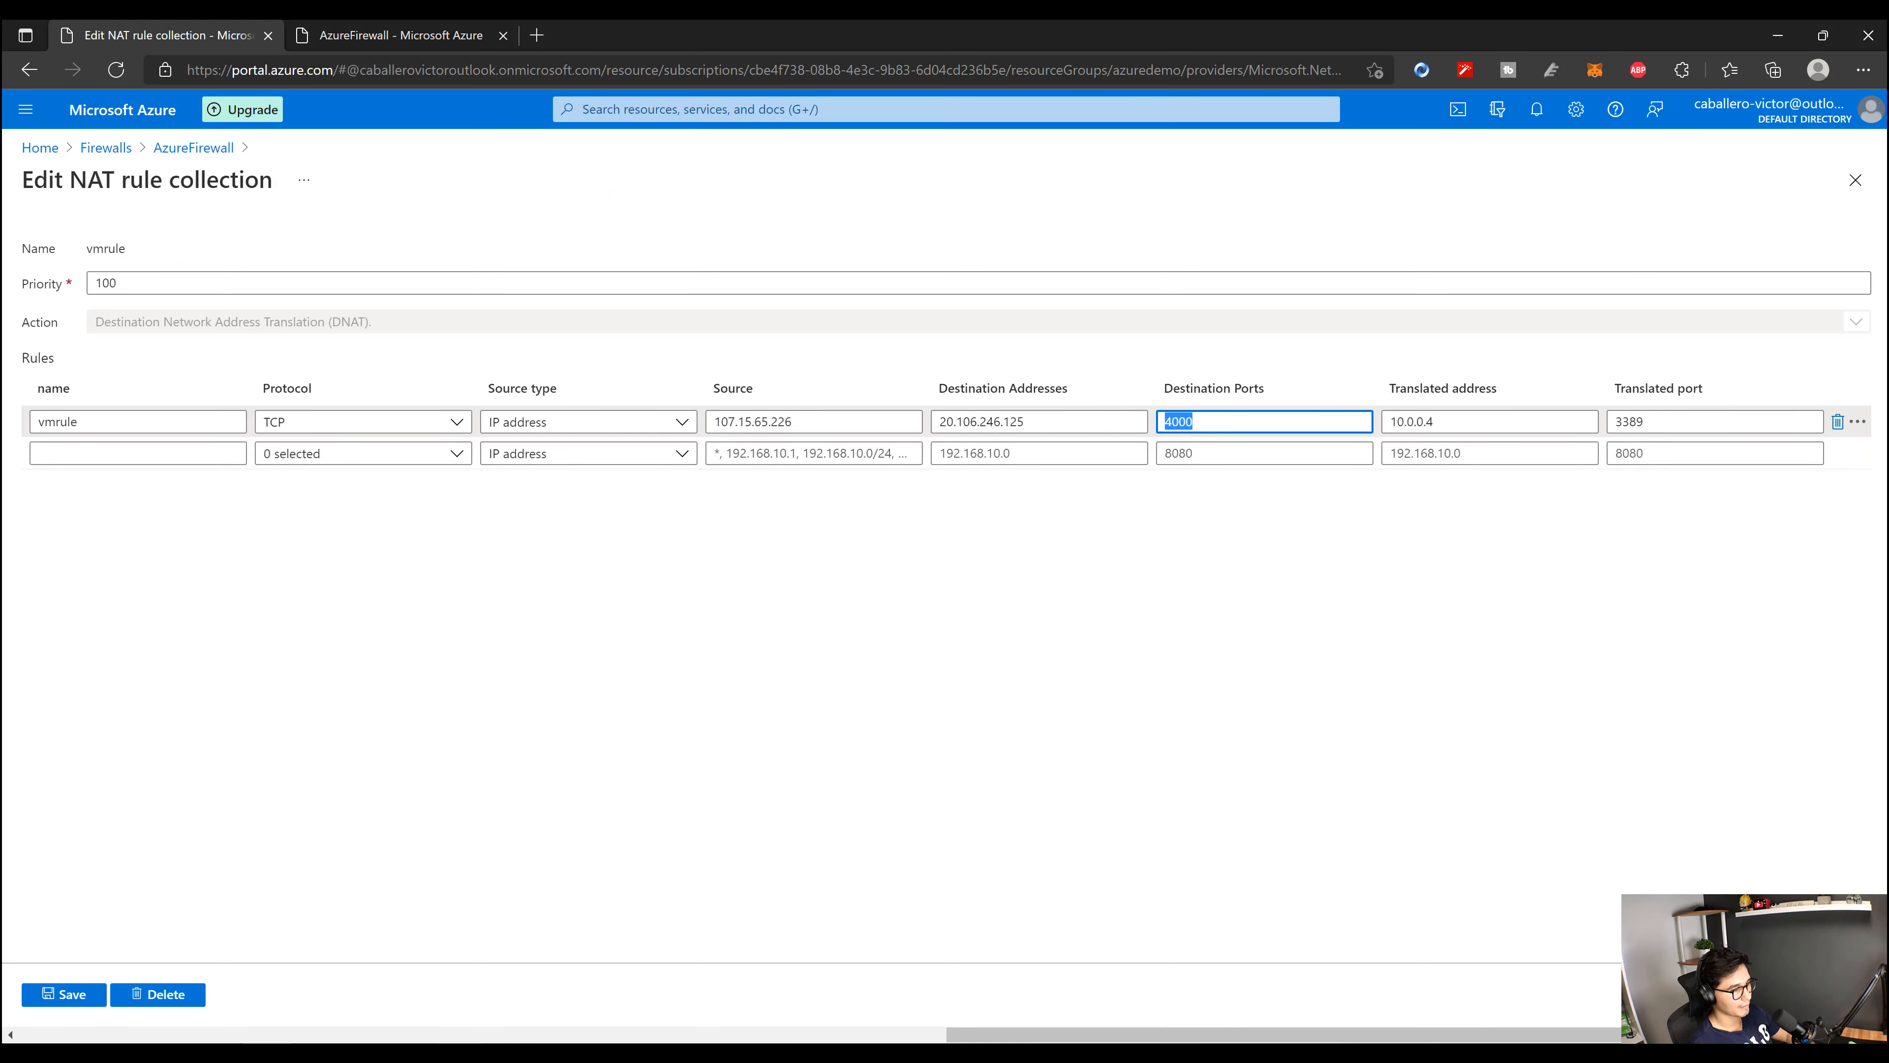
Step: Return to Remote Desktop Connection and start connecting to 20.106.246.125:4000
{"action": "key", "text": "alt+Tab"}
{"action": "left_click_drag", "start_coordinate": [452, 356], "coordinate": [1019, 426]}
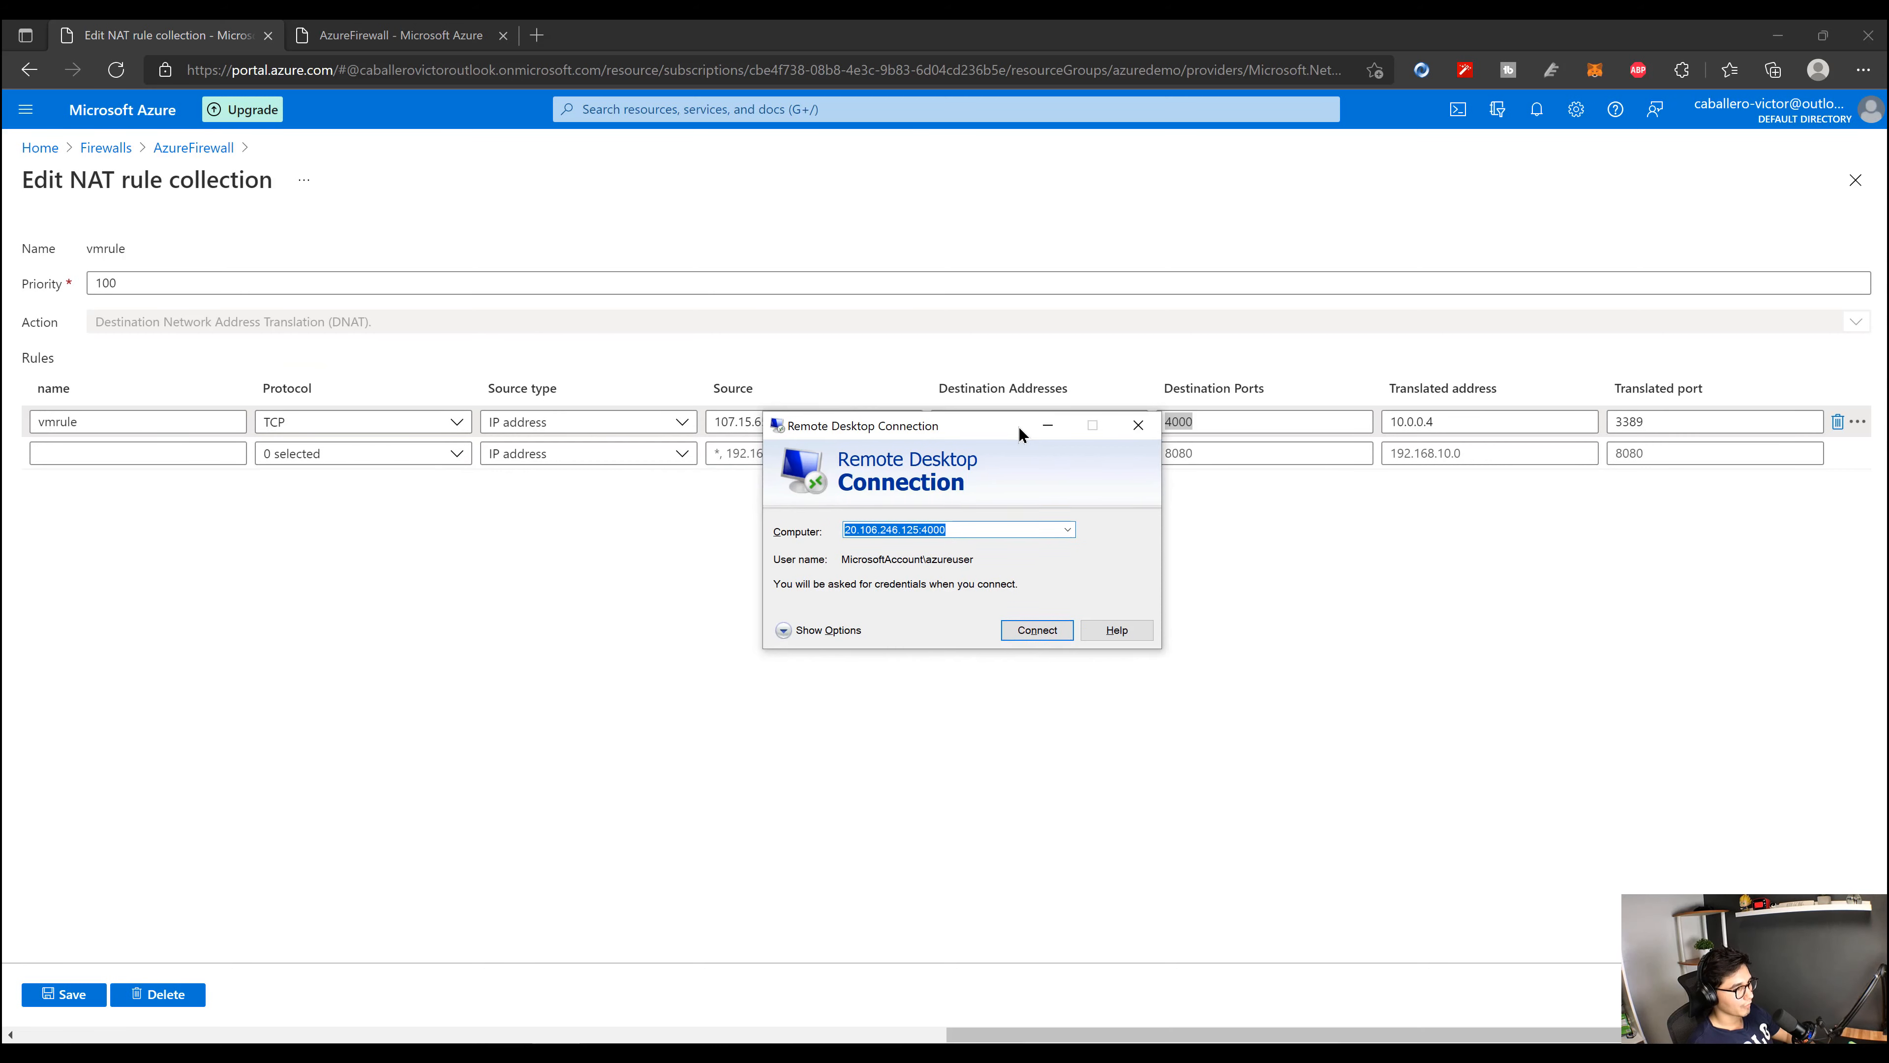
{"action": "left_click", "coordinate": [1038, 634]}
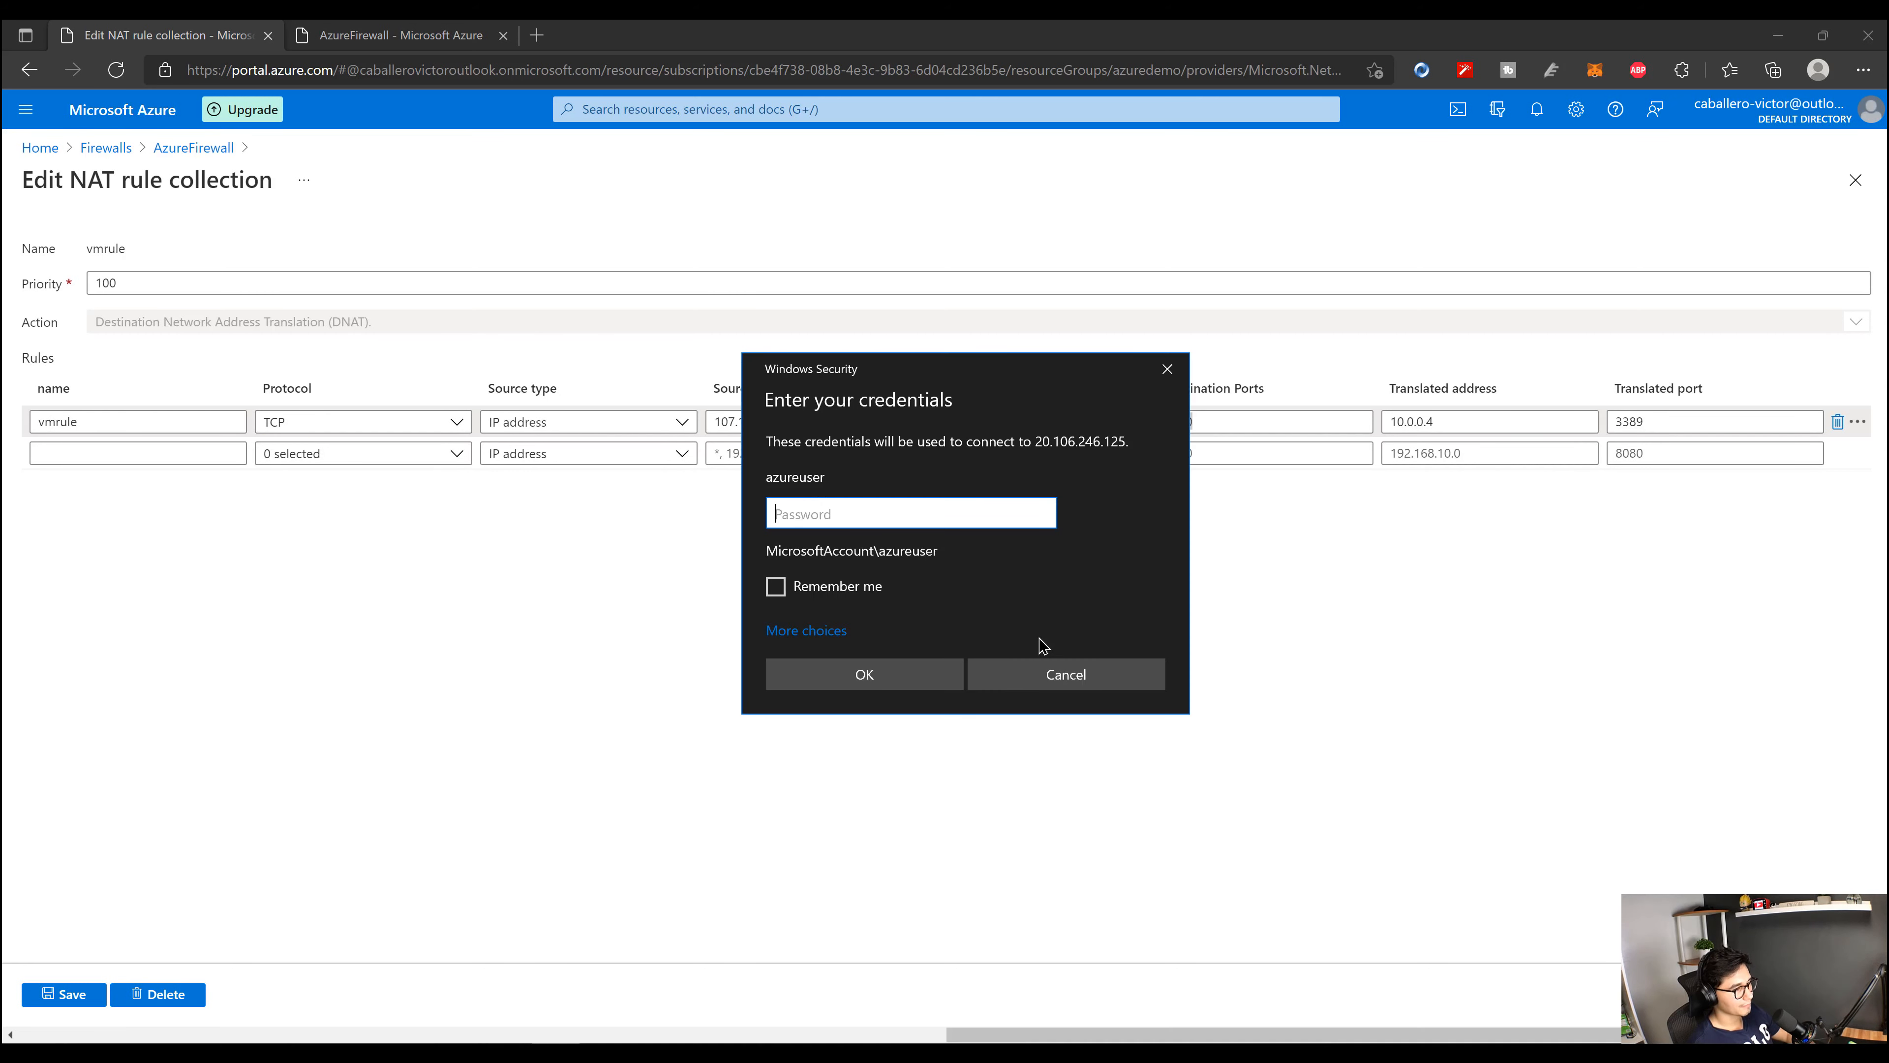
Step: Sign in with a different account as azureuser, enter the account password, and accept the untrusted certificate
{"action": "left_click", "coordinate": [790, 630]}
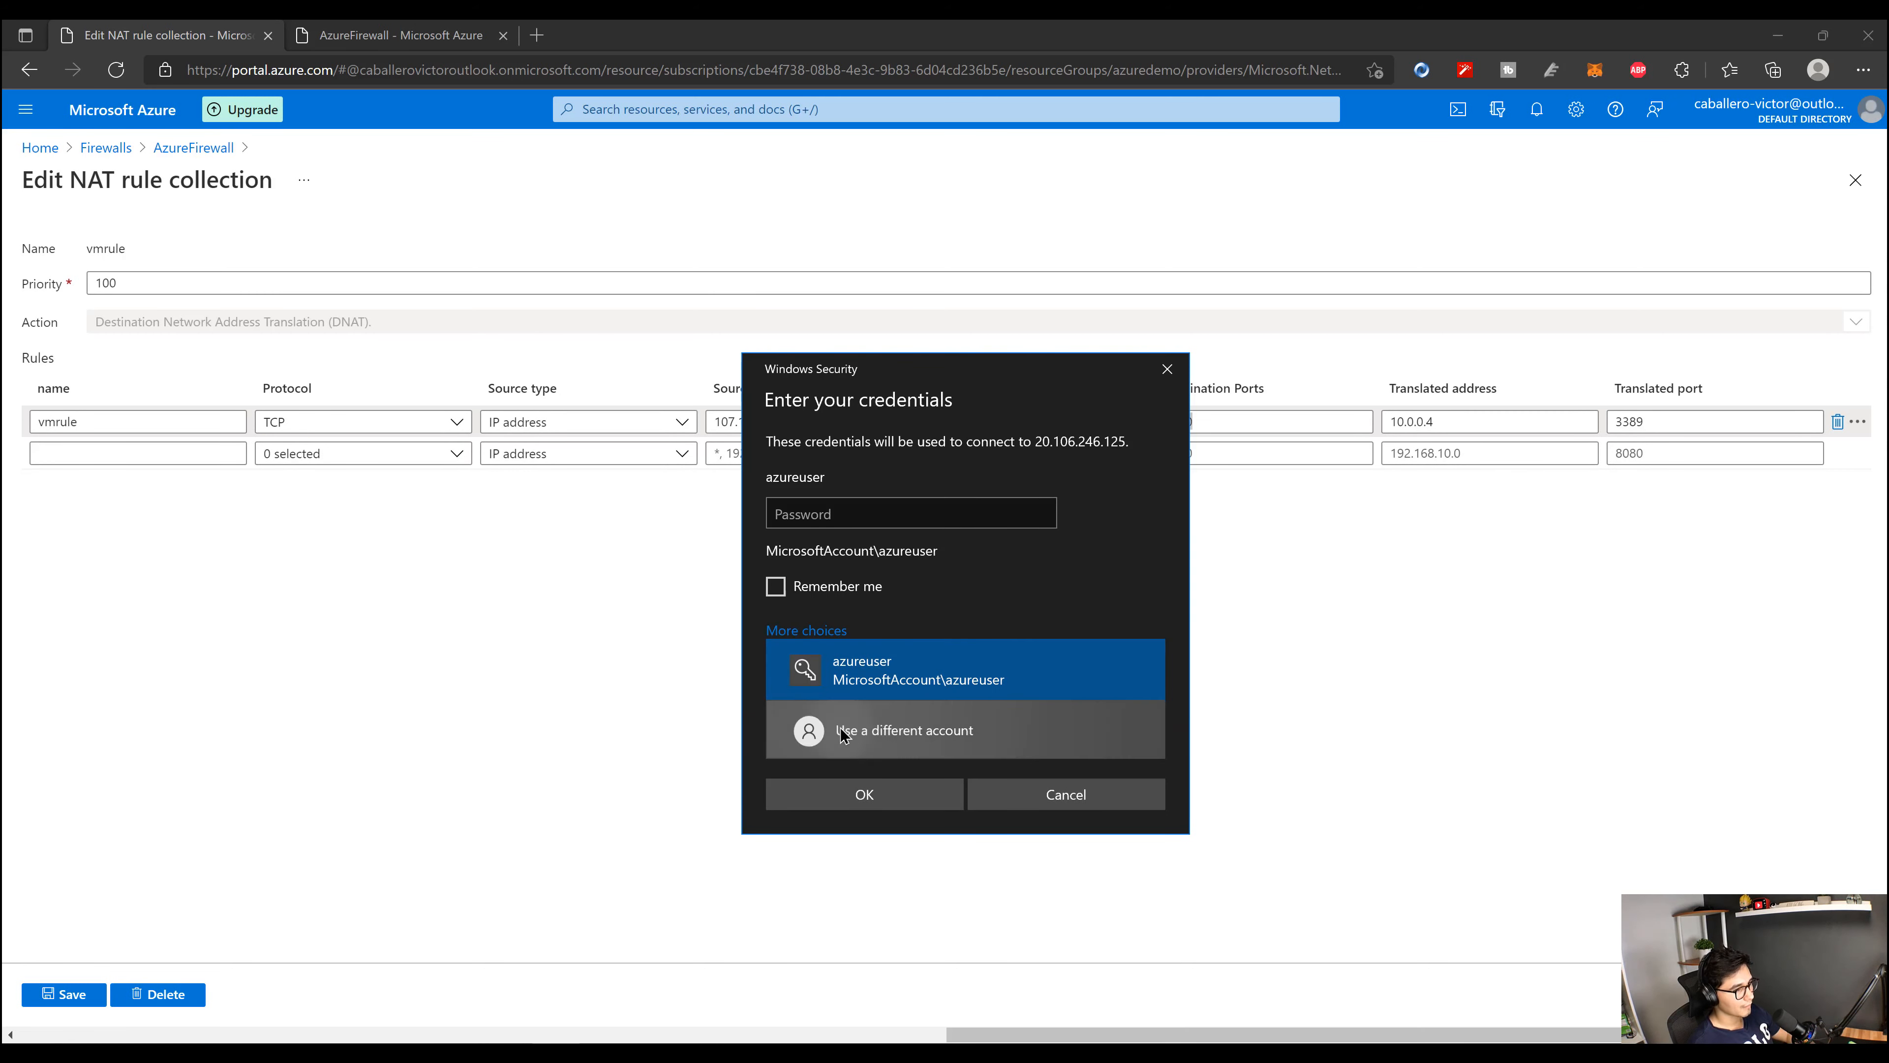
{"action": "left_click", "coordinate": [844, 735]}
{"action": "type", "text": "azureuser"}
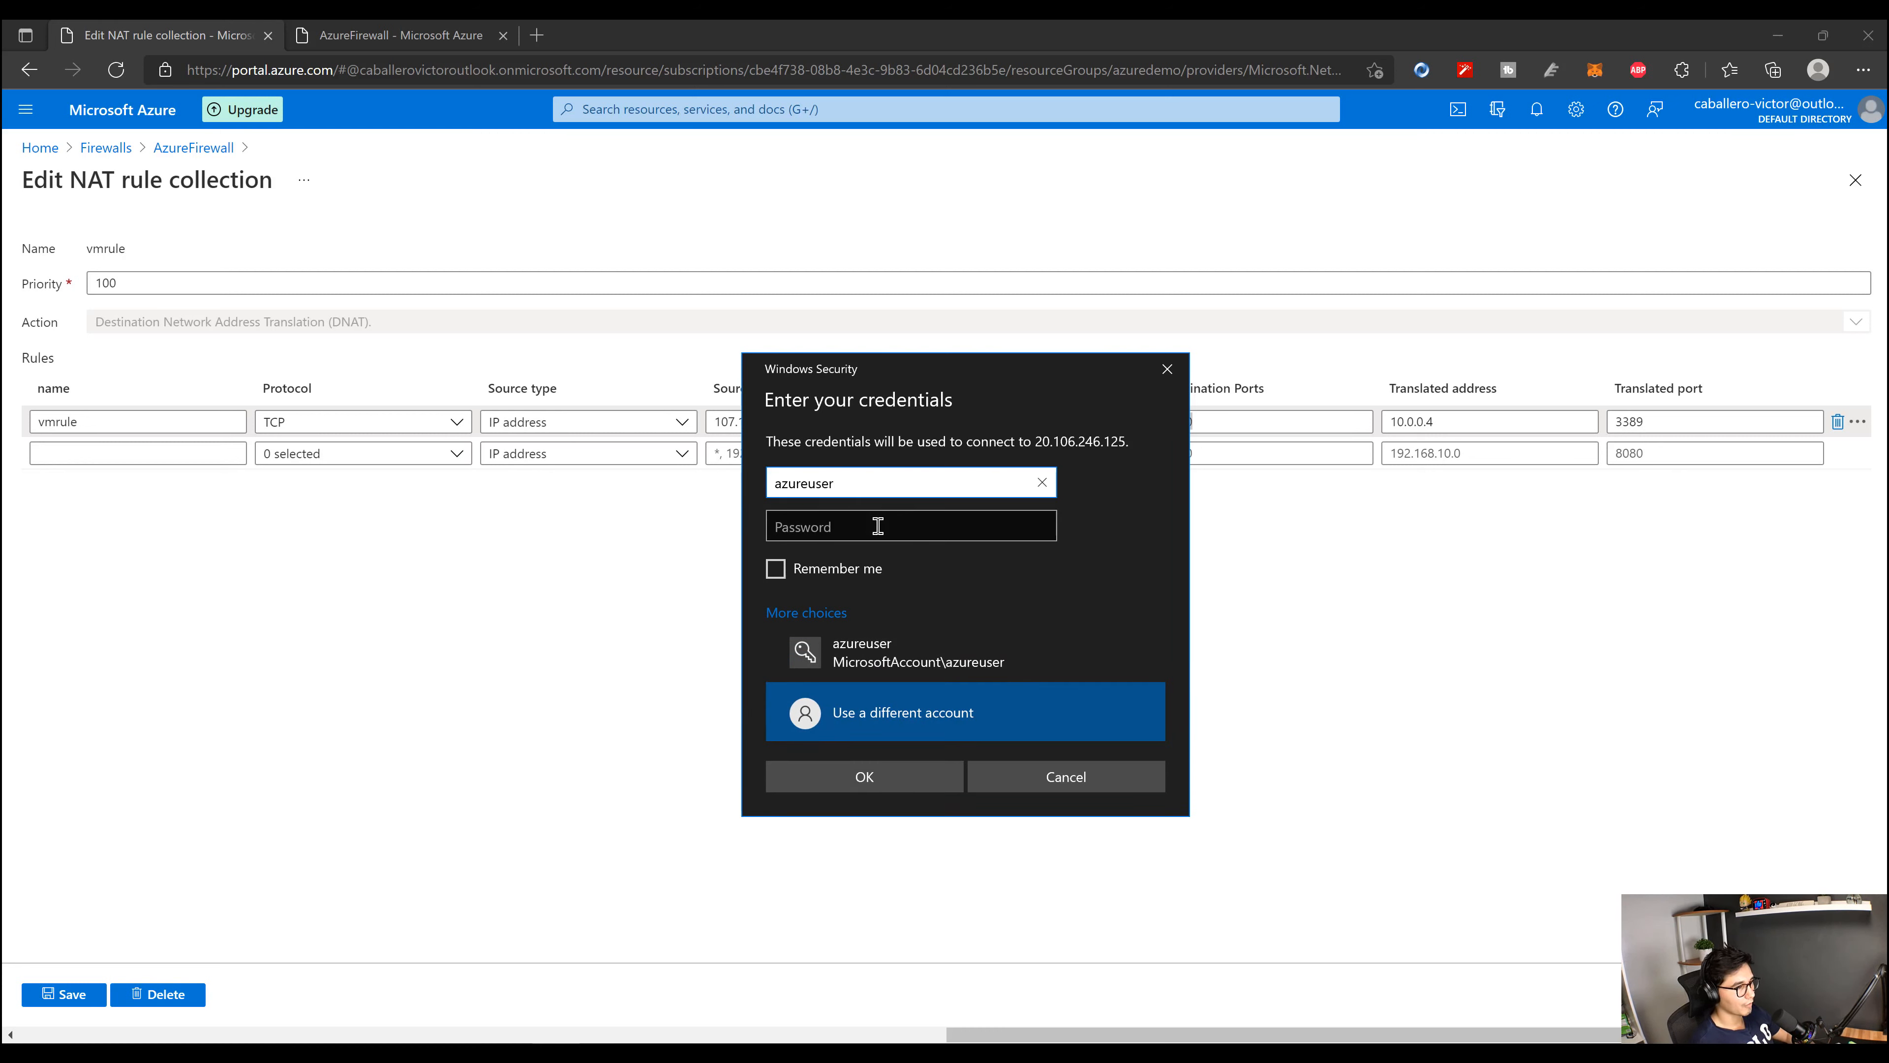
{"action": "left_click", "coordinate": [877, 526]}
{"action": "type", "text": "•••••••"}
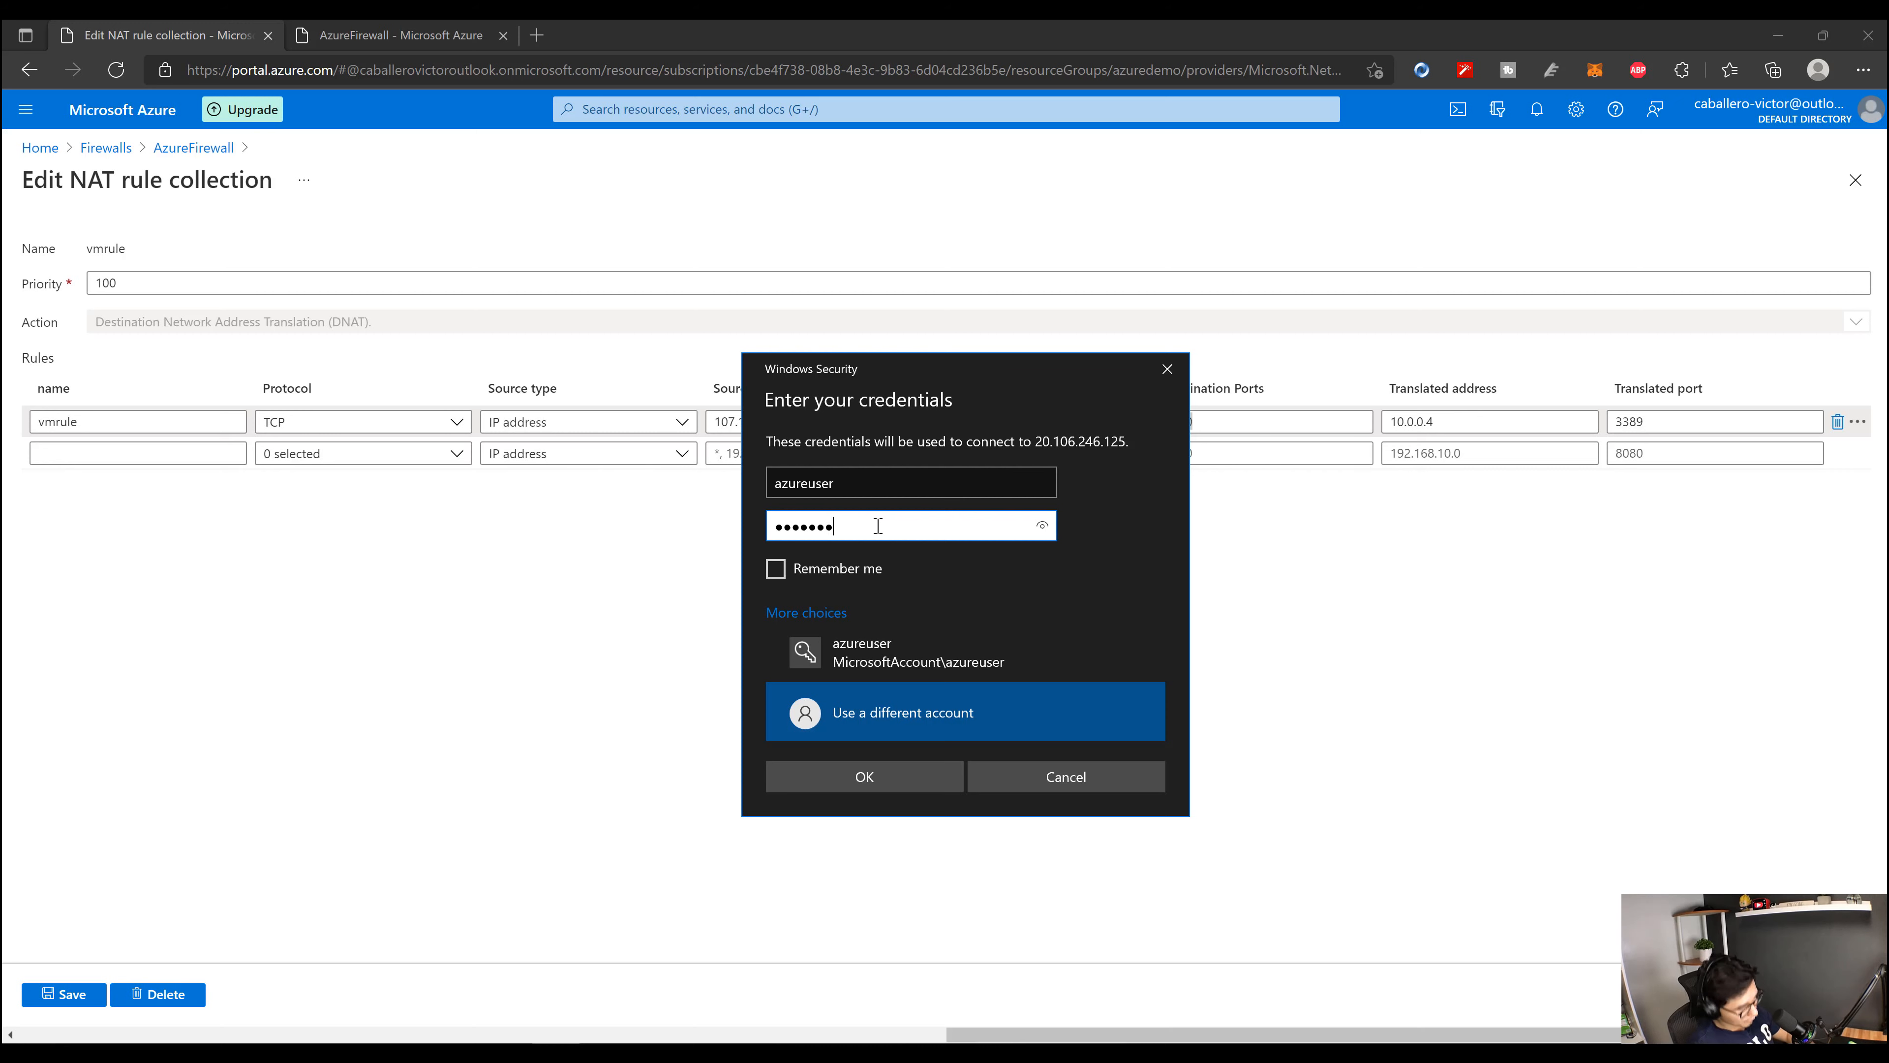
{"action": "type", "text": "••••••••"}
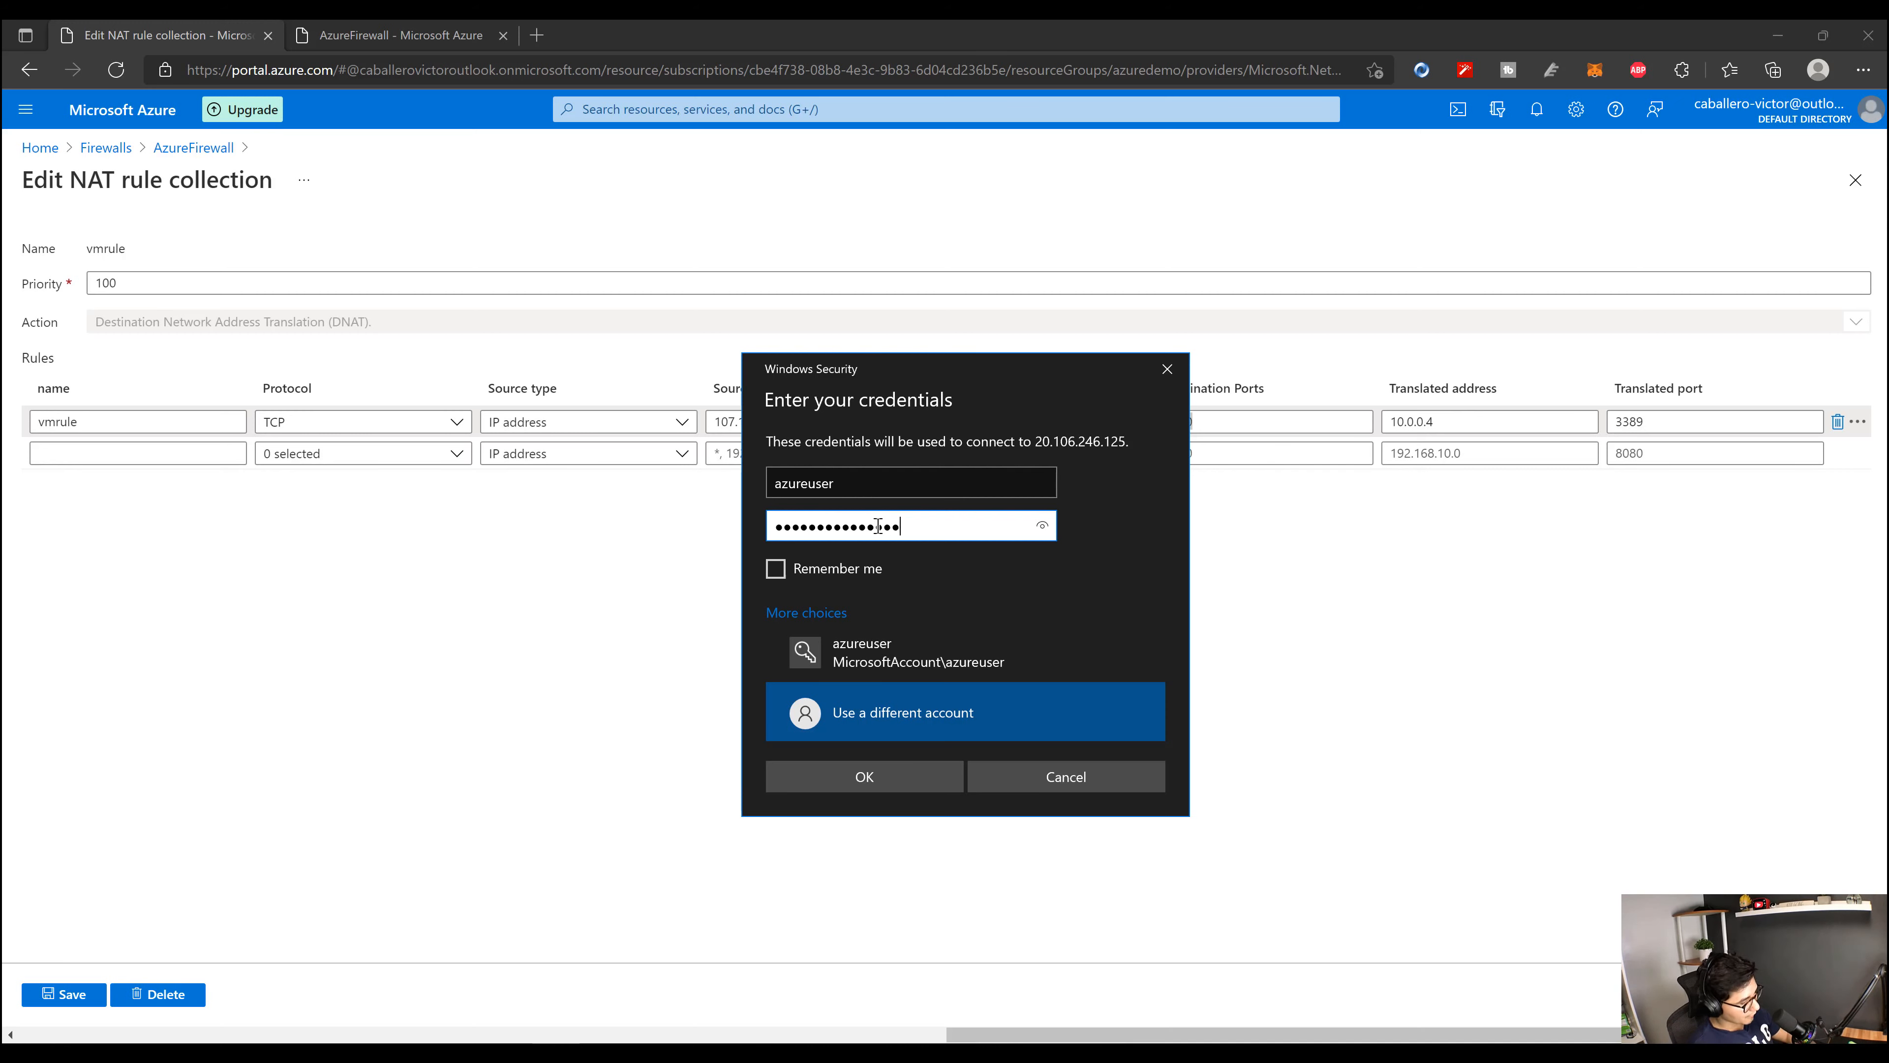
{"action": "key", "text": "Return"}
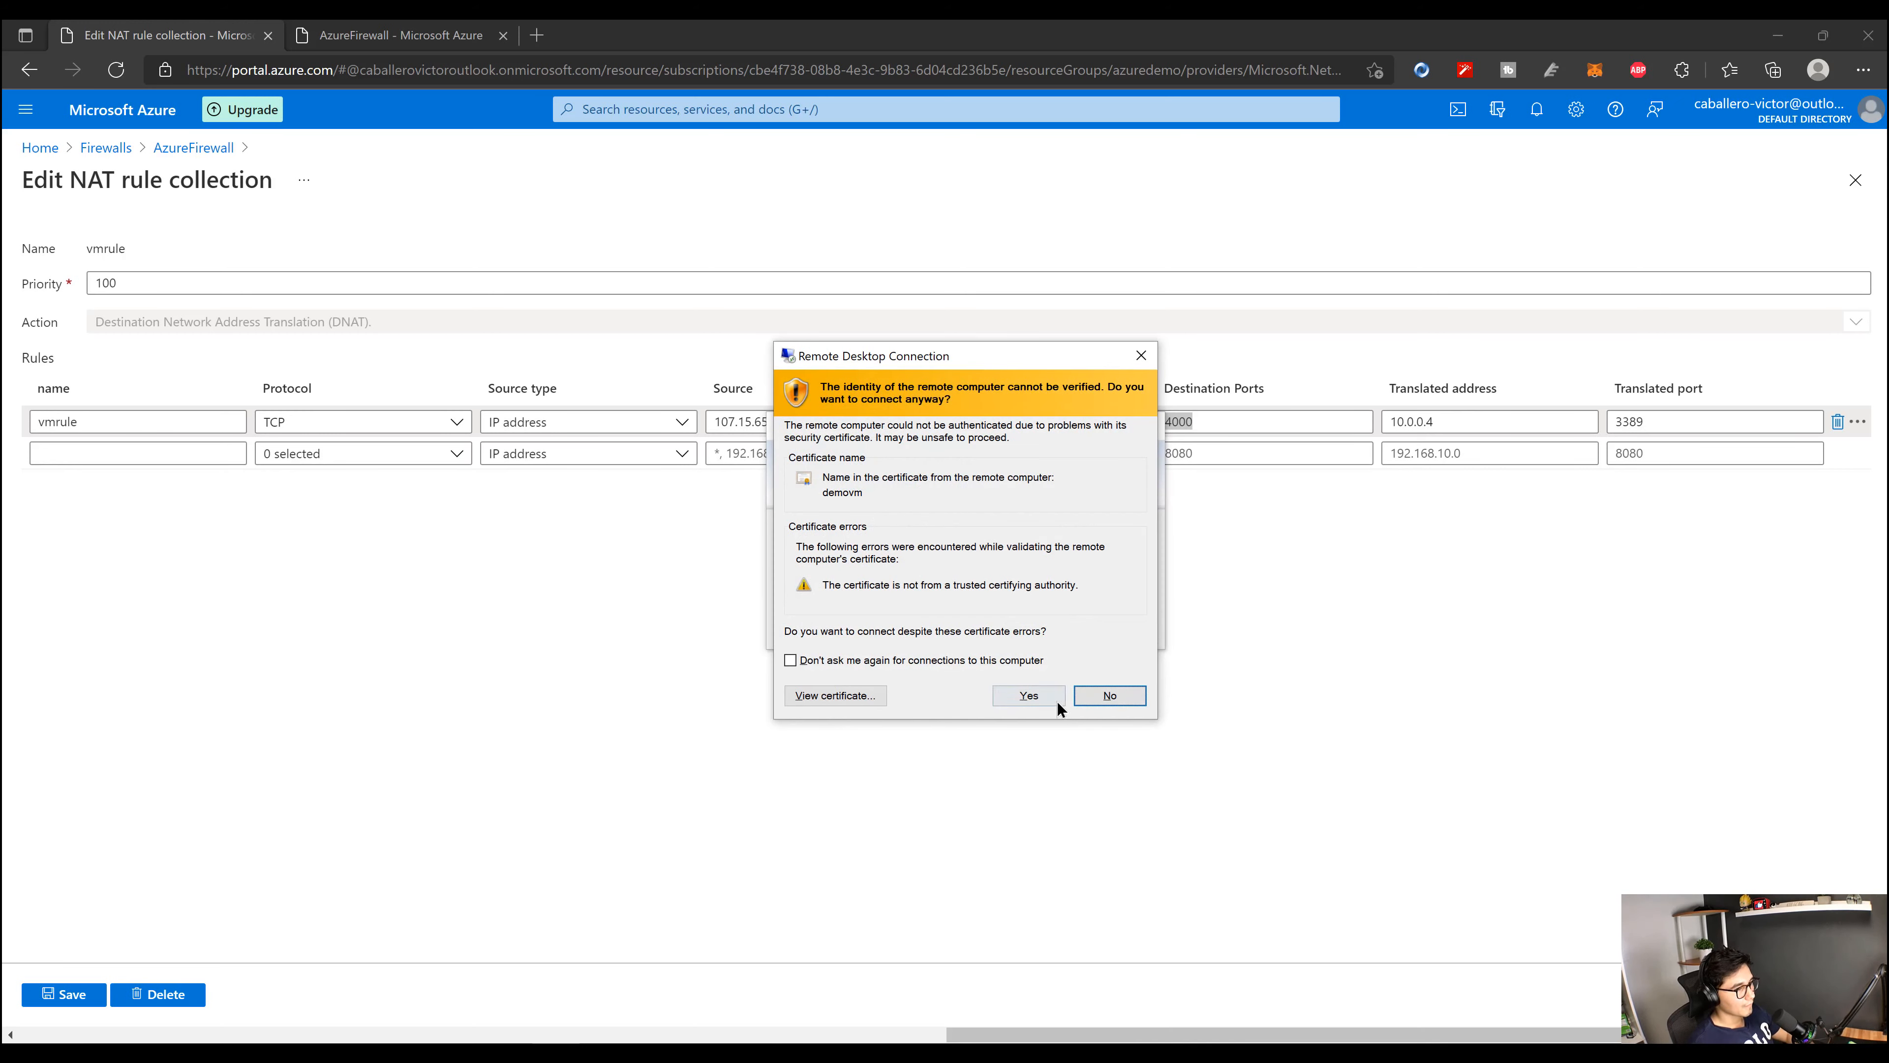
{"action": "left_click", "coordinate": [1026, 694]}
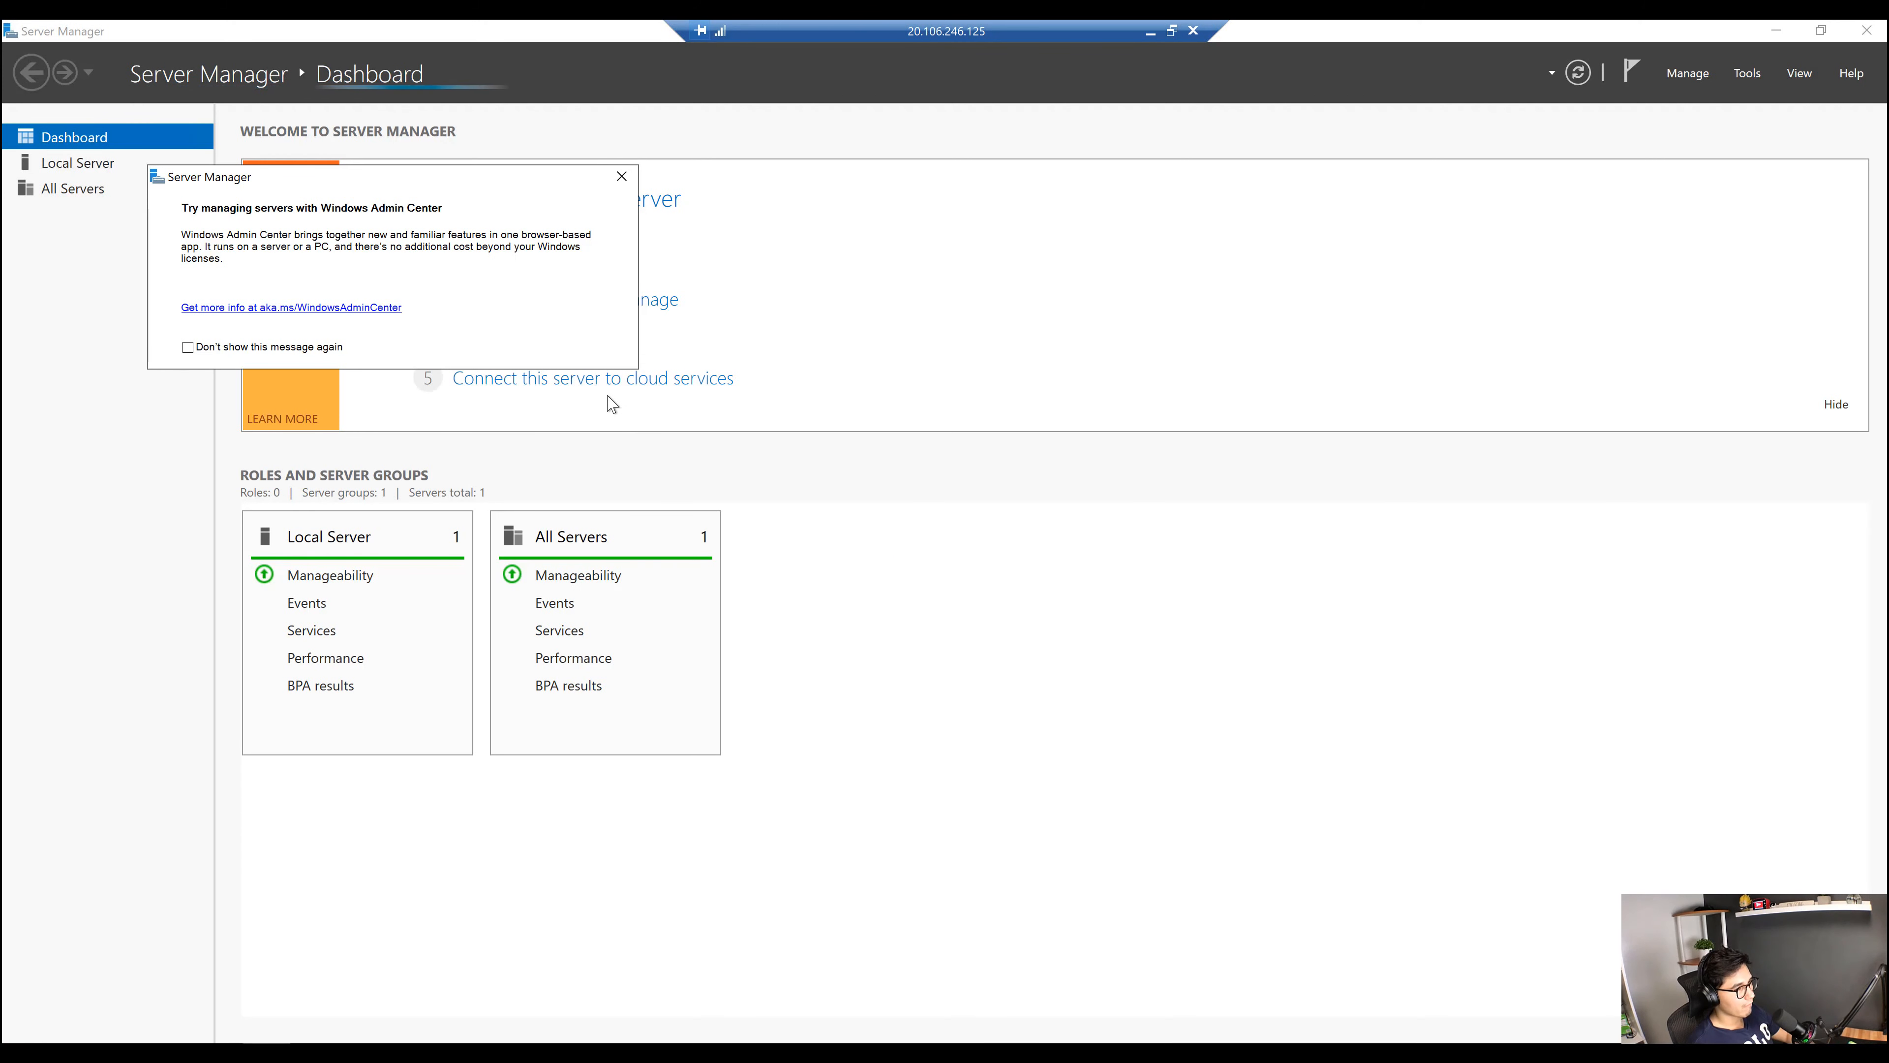
Step: Dismiss the Windows Admin Center message and restore the Server Manager window to a smaller size on the VM
{"action": "left_click", "coordinate": [622, 176]}
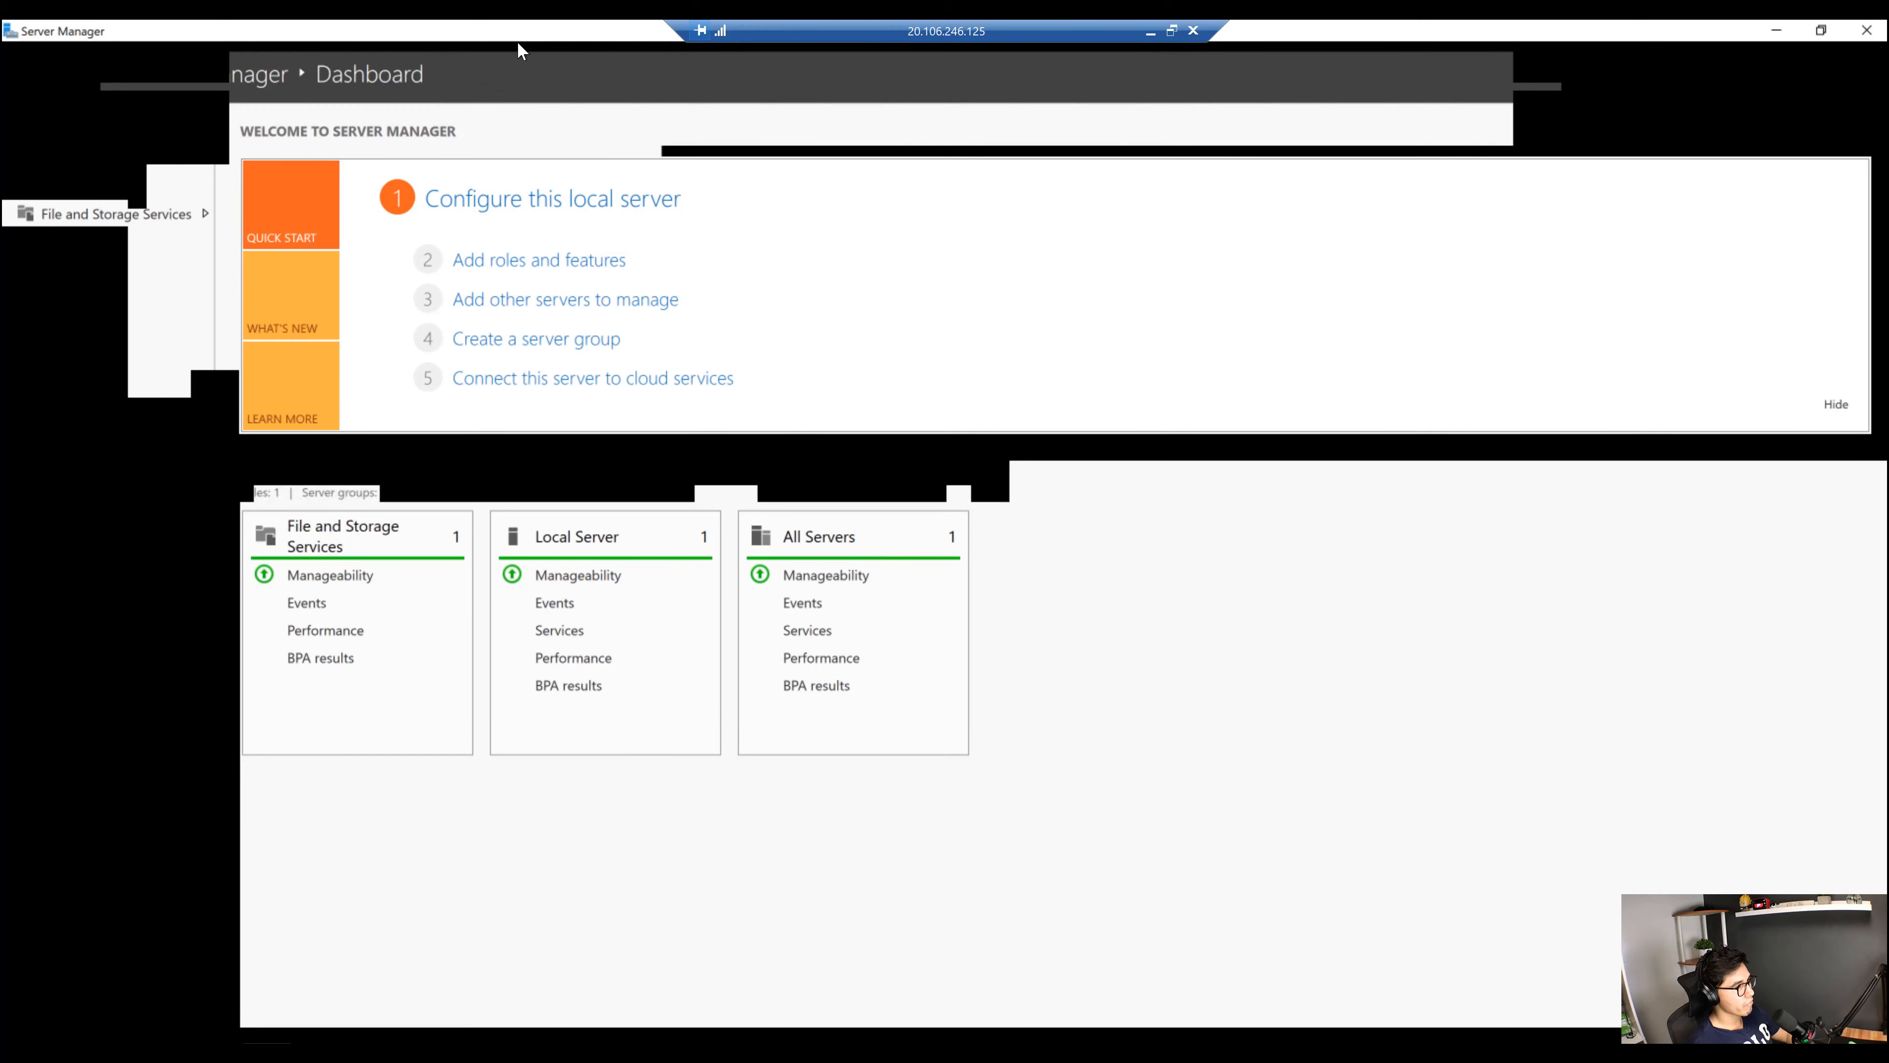
{"action": "left_click_drag", "start_coordinate": [517, 42], "coordinate": [849, 91]}
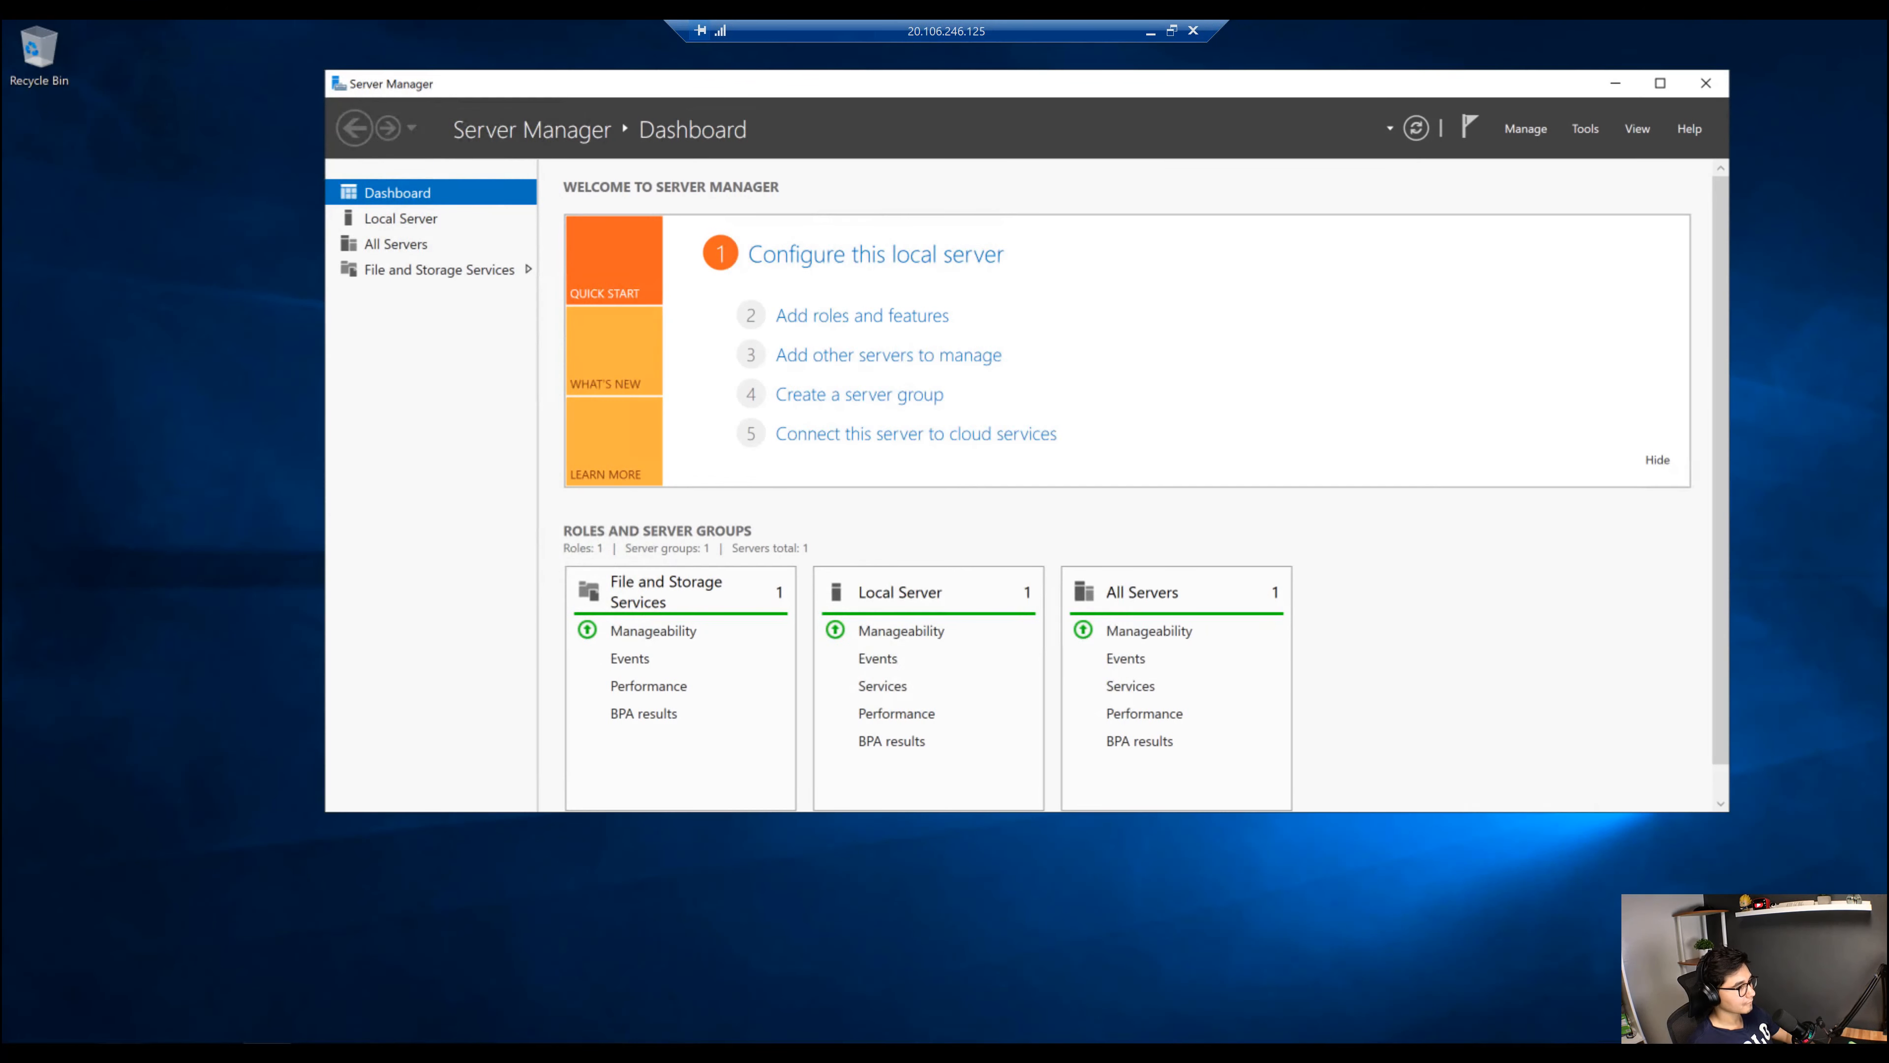
Step: Run the hostname command in a Command Prompt on the remote VM to check its computer name
{"action": "left_click", "coordinate": [77, 1054]}
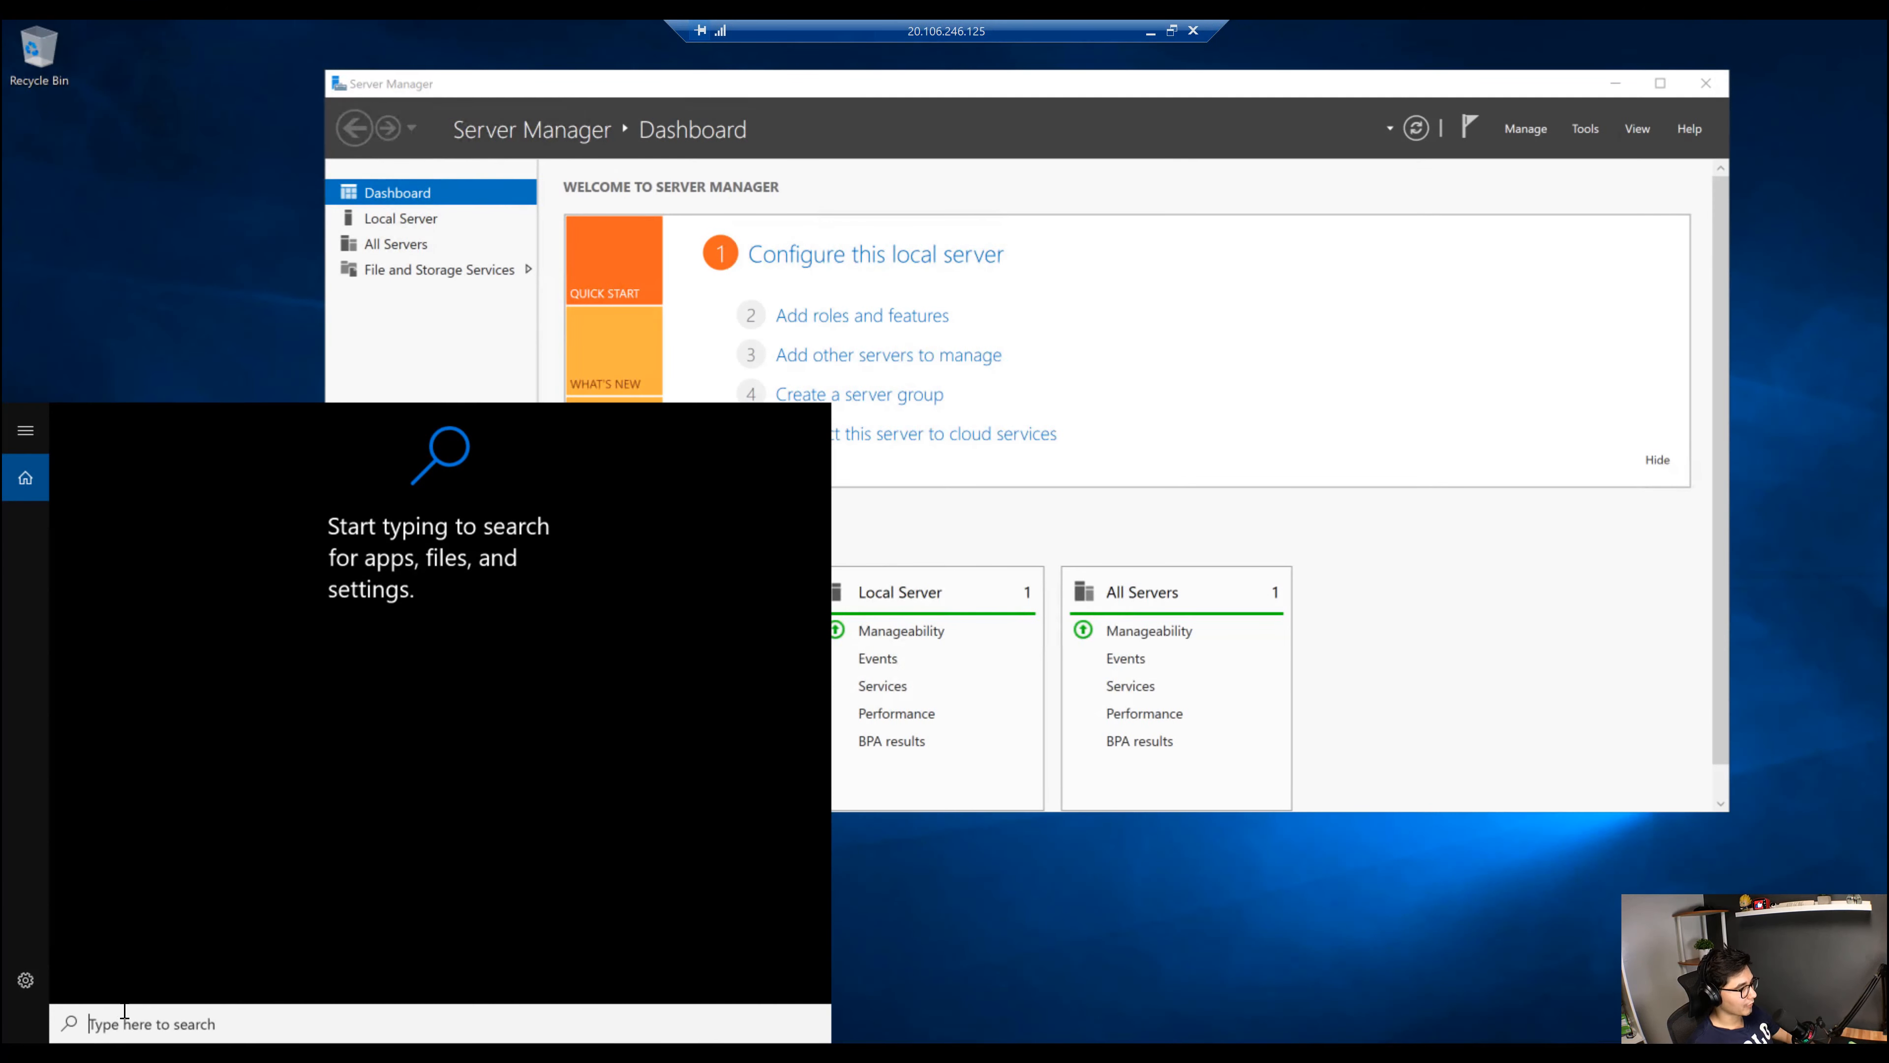
{"action": "type", "text": "cmd"}
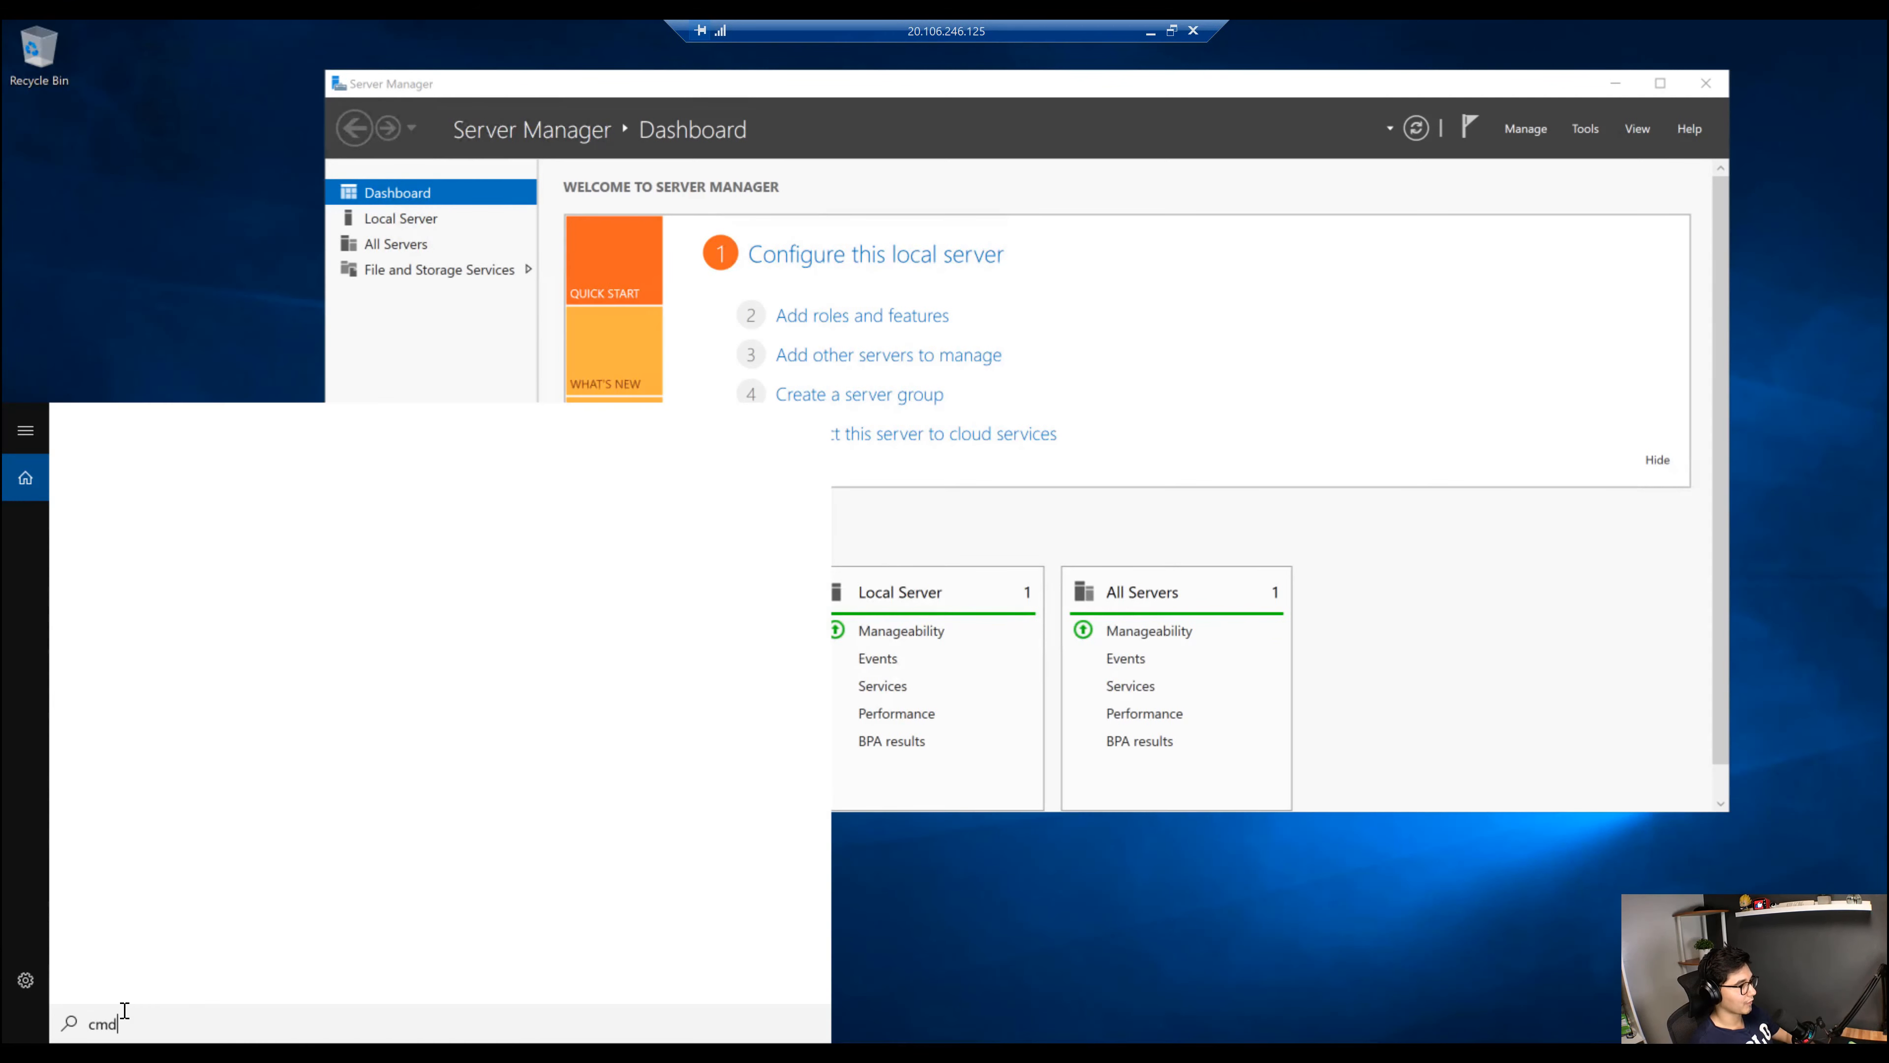
{"action": "key", "text": "Return"}
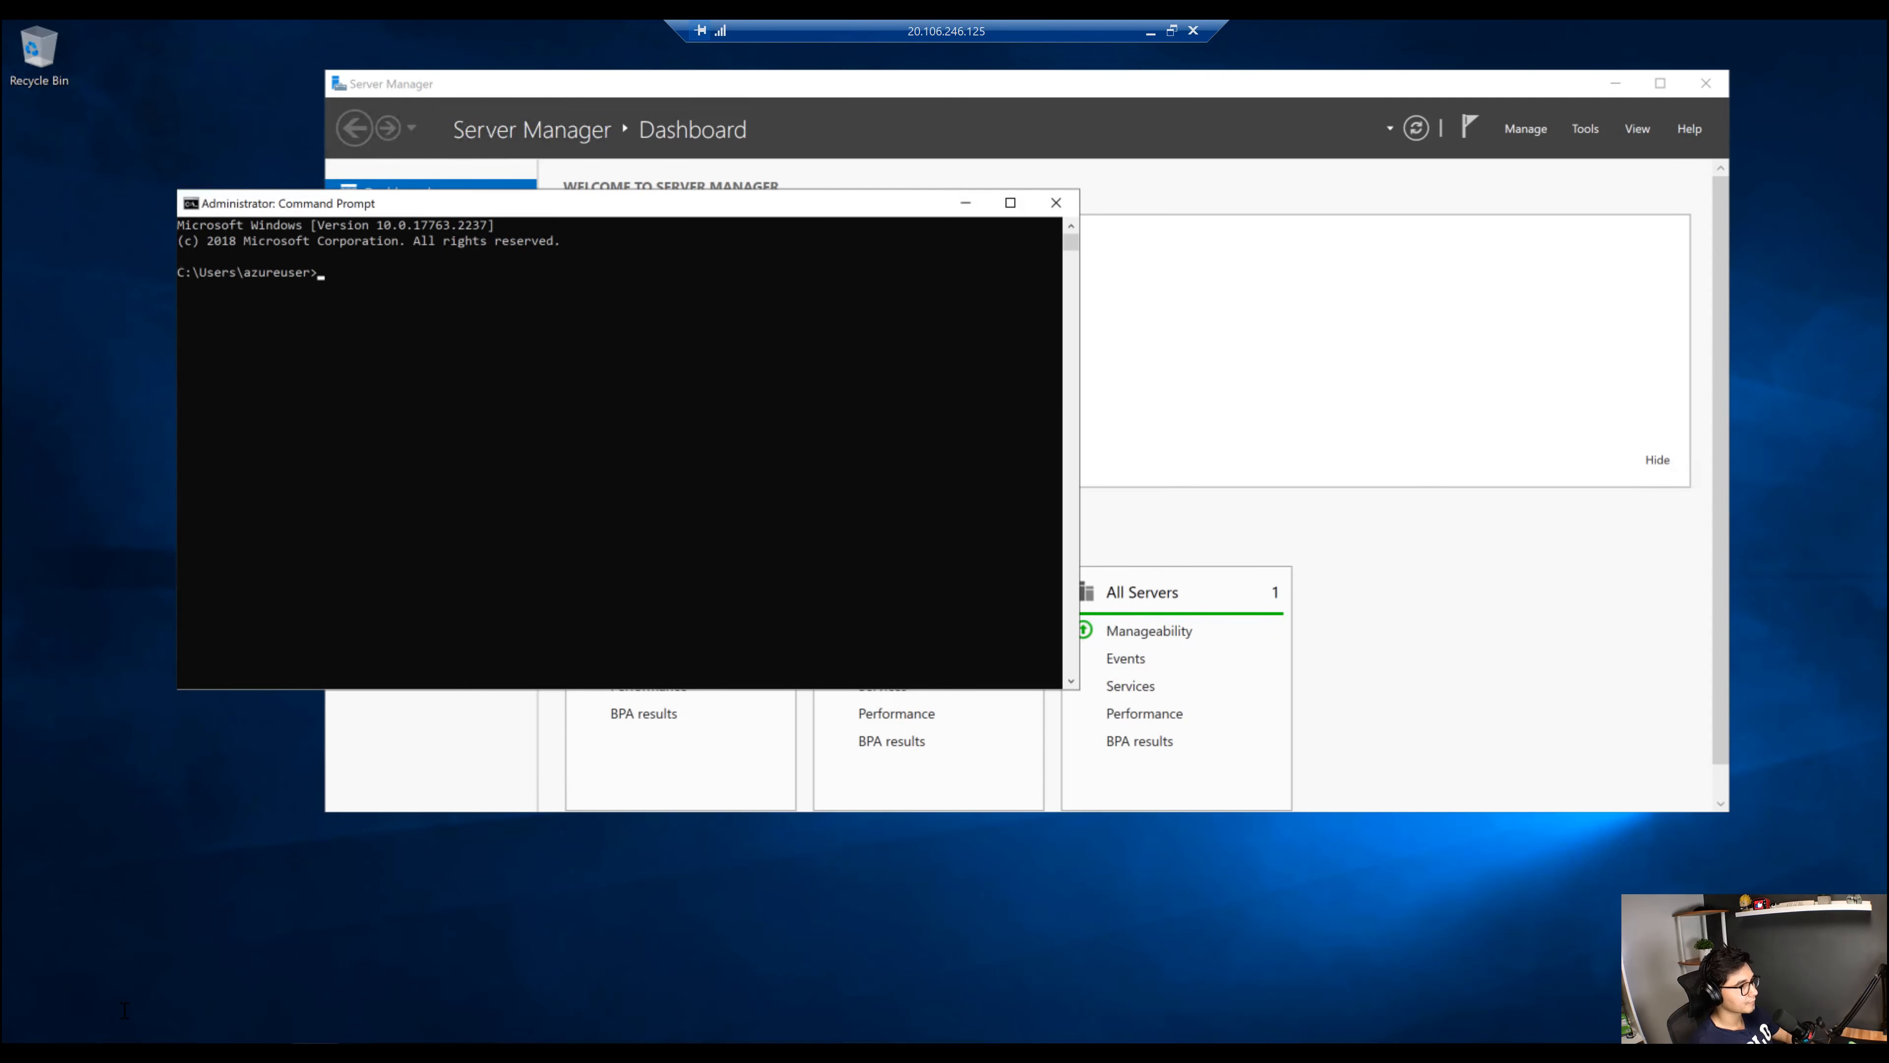
{"action": "type", "text": "hostname"}
{"action": "key", "text": "Return"}
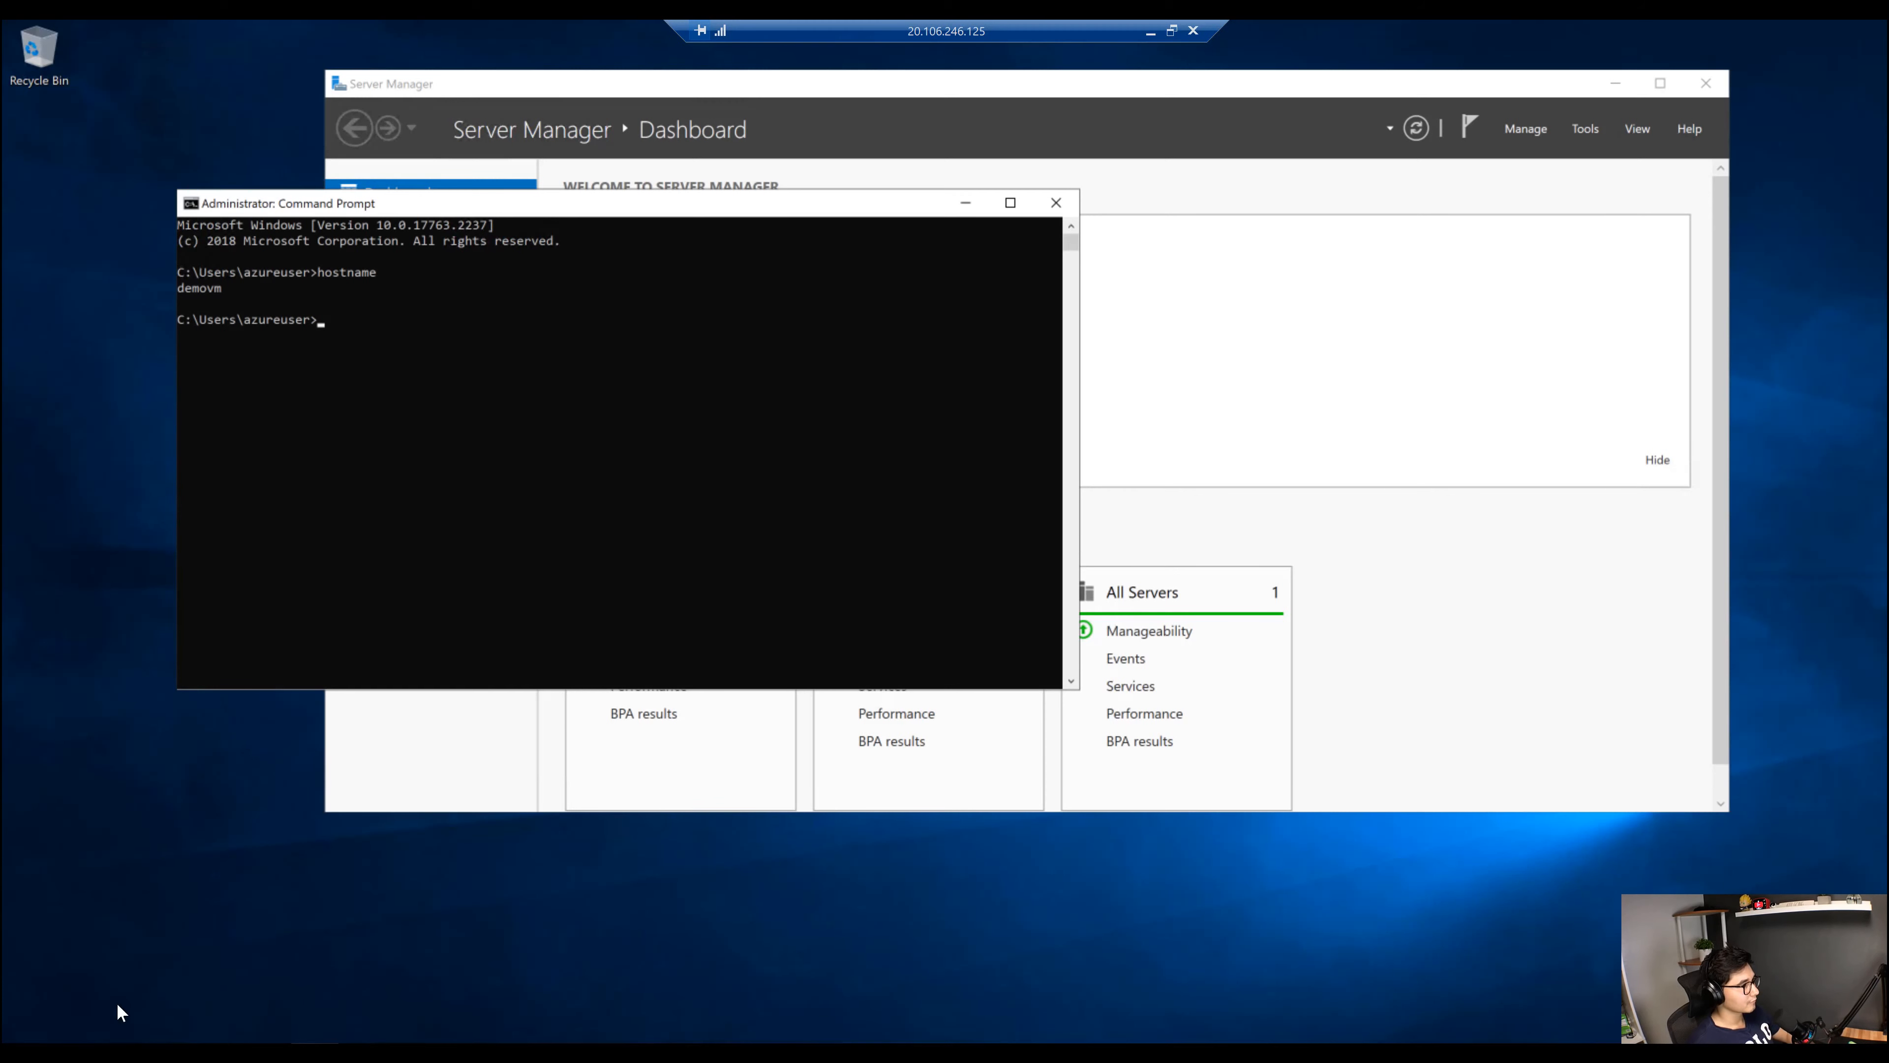
{"action": "left_click_drag", "start_coordinate": [228, 292], "coordinate": [152, 283]}
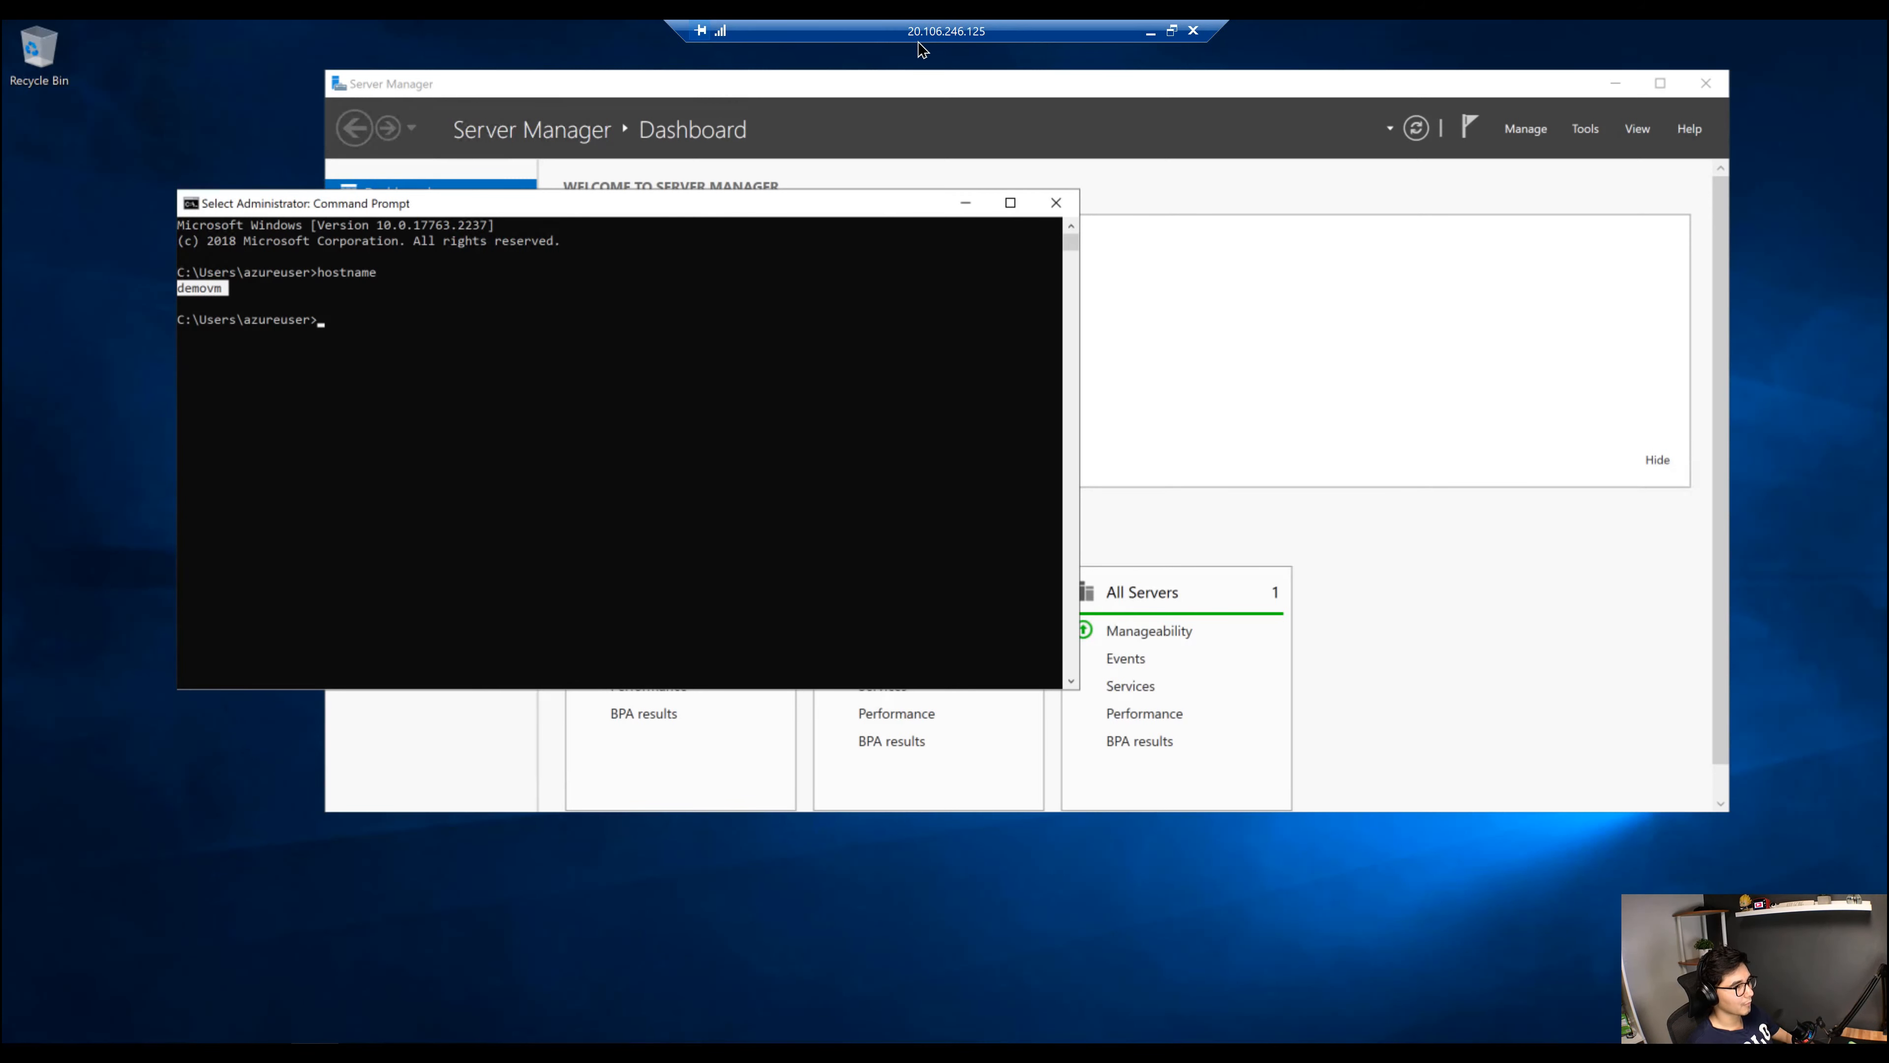
Step: Close the VM's Command Prompt and minimize the remote desktop session to return to the Azure portal
{"action": "left_click", "coordinate": [391, 358]}
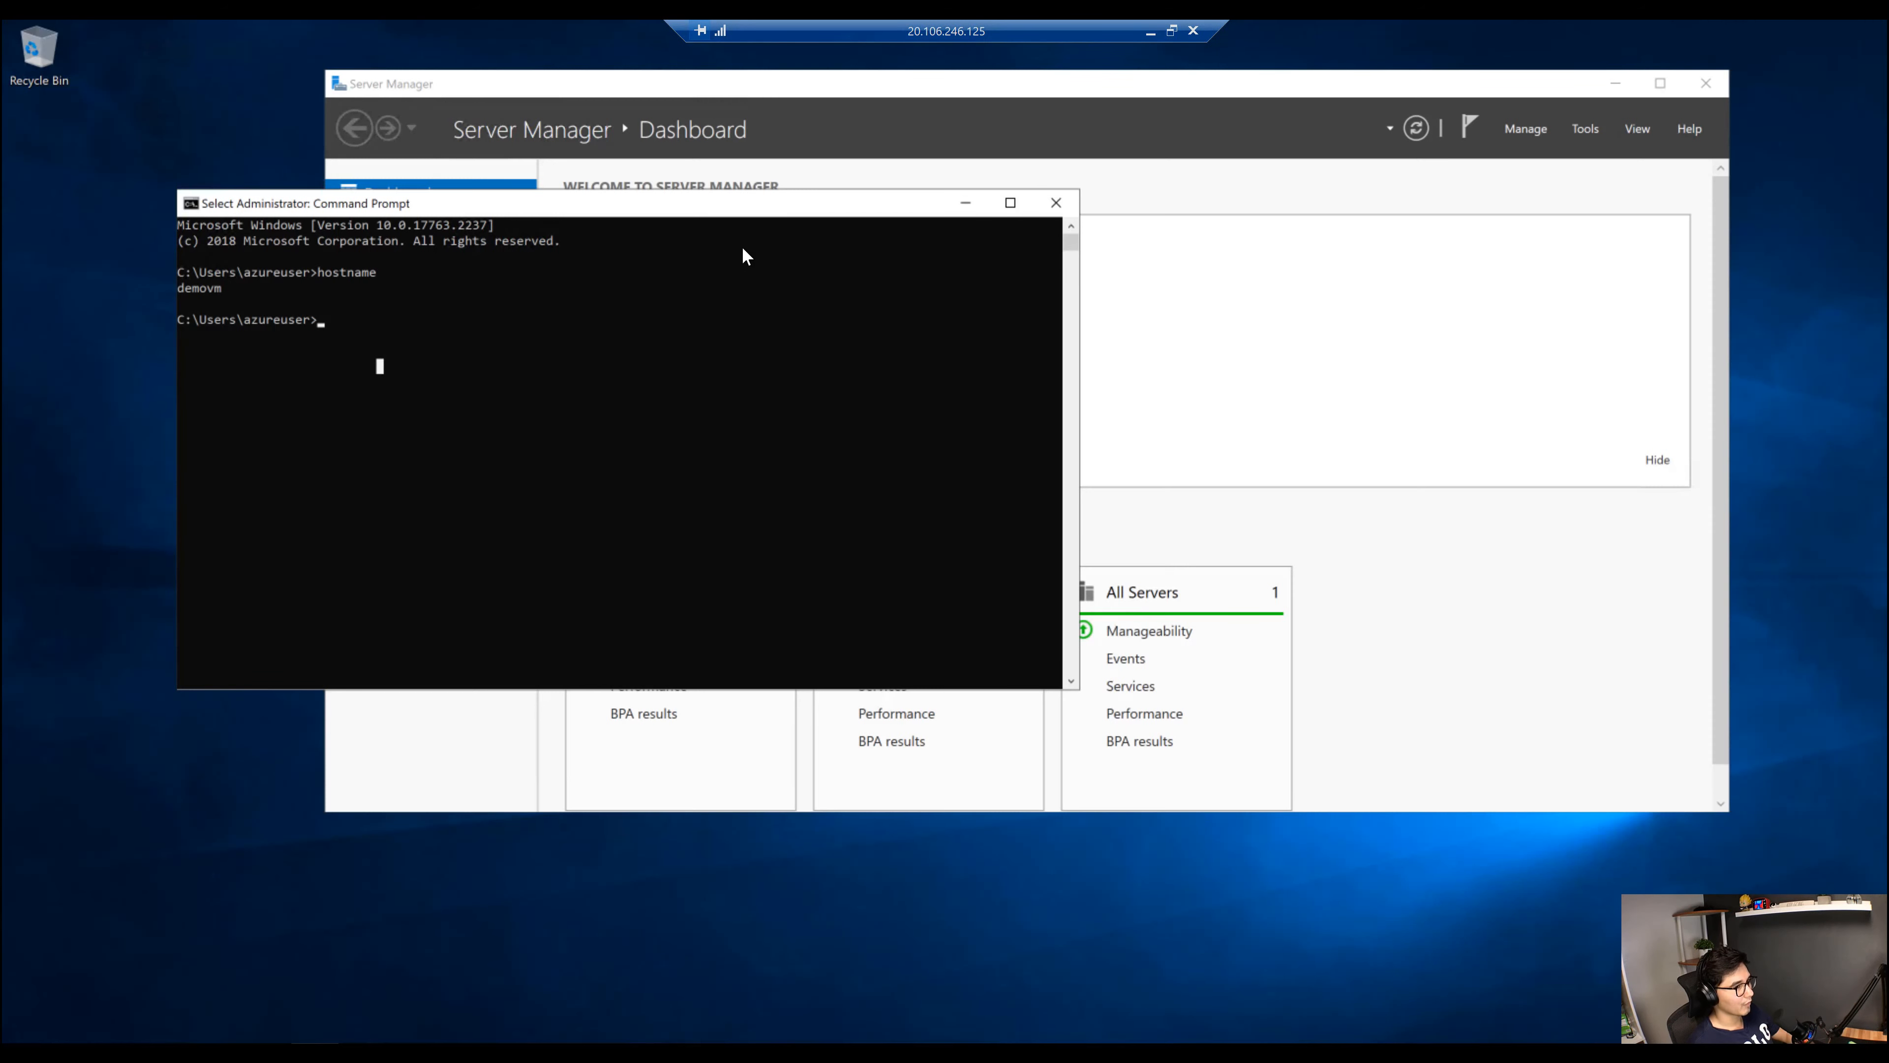
{"action": "left_click", "coordinate": [1054, 202]}
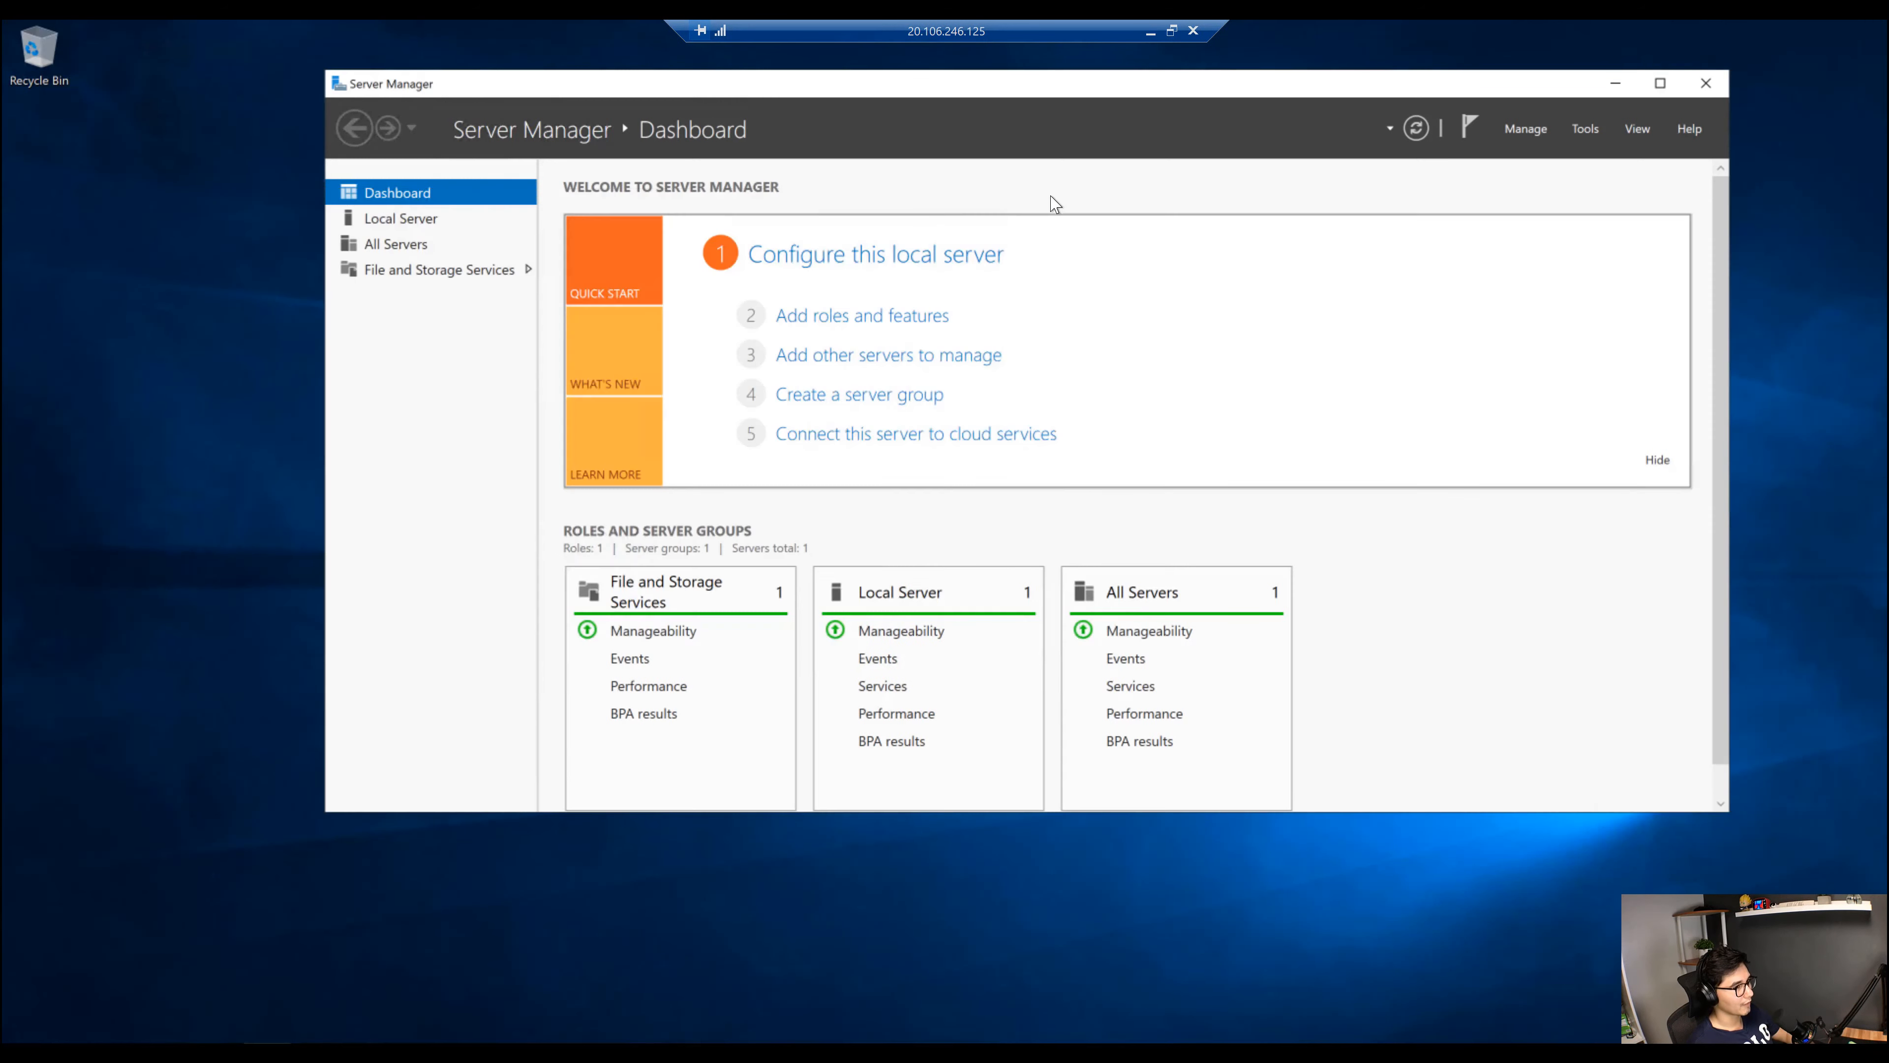
{"action": "left_click", "coordinate": [1150, 31]}
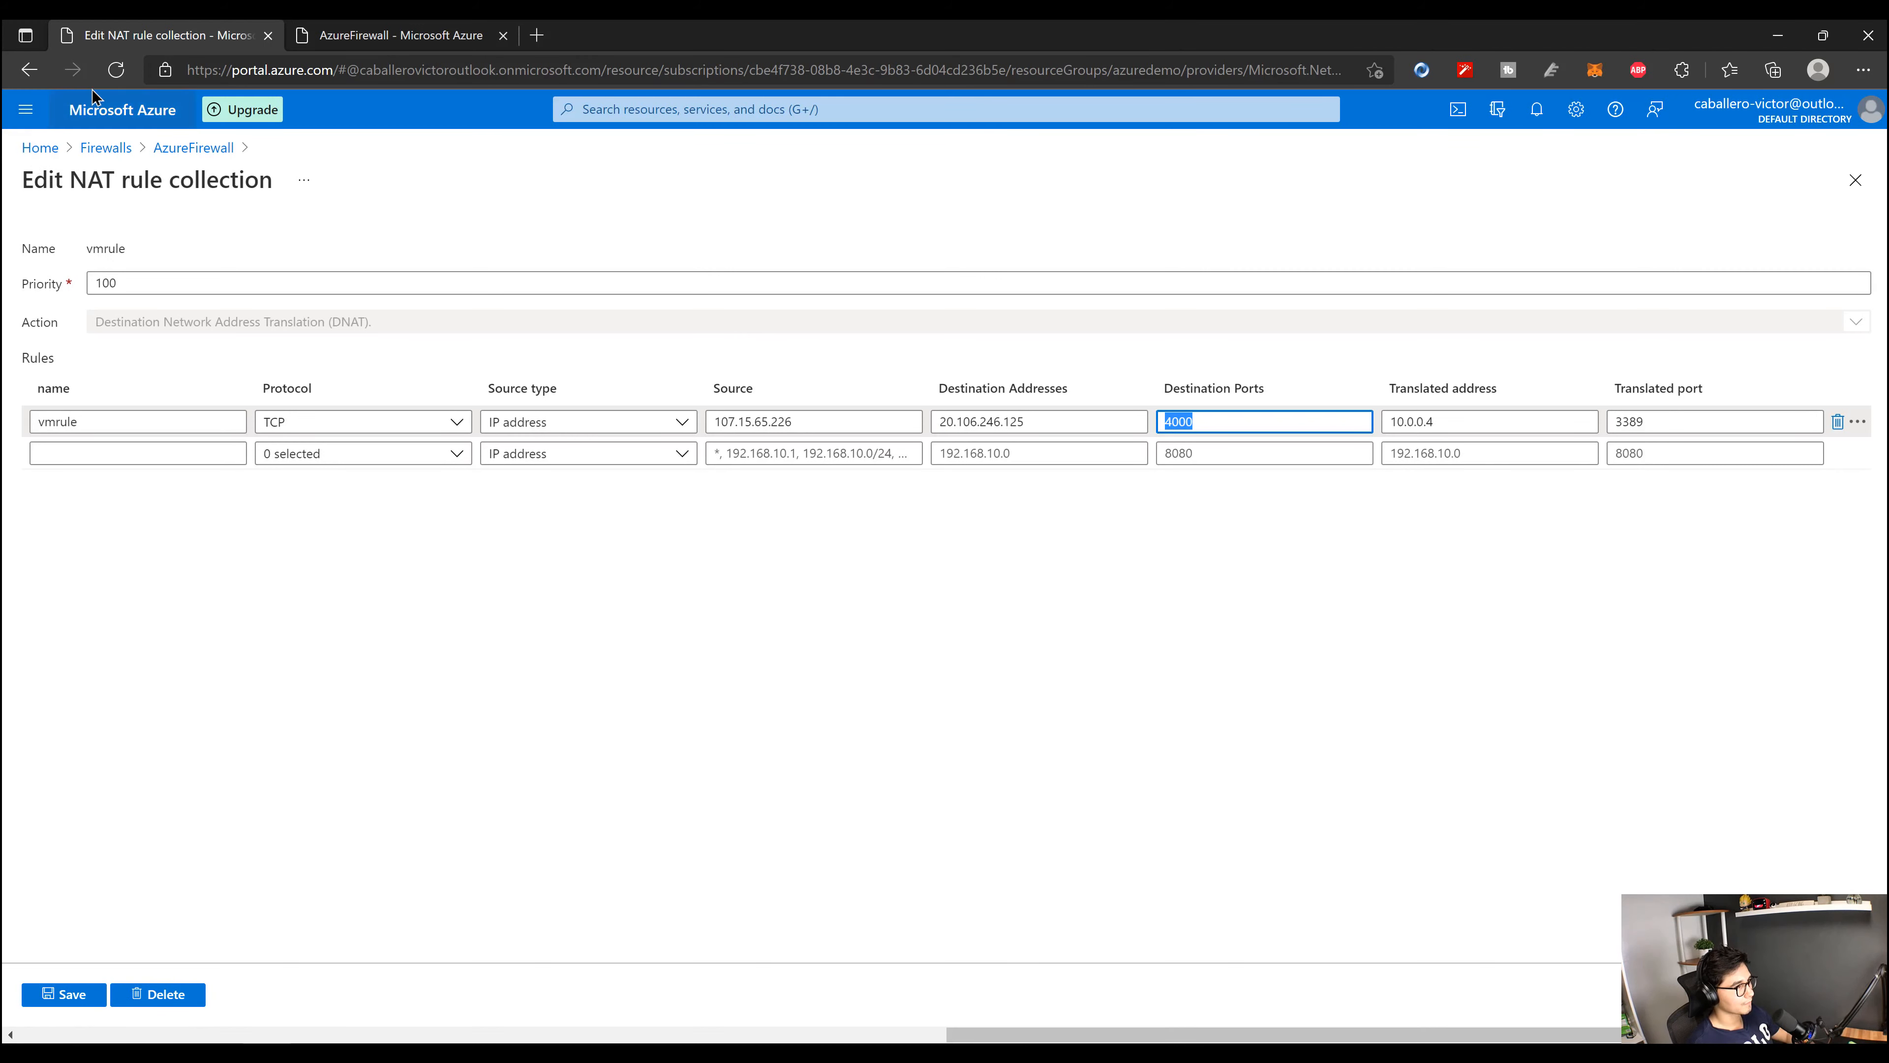
Step: Open the demovm virtual machine's overview in the Azure portal to check its computer name, and return to the remote desktop session
{"action": "left_click", "coordinate": [178, 110]}
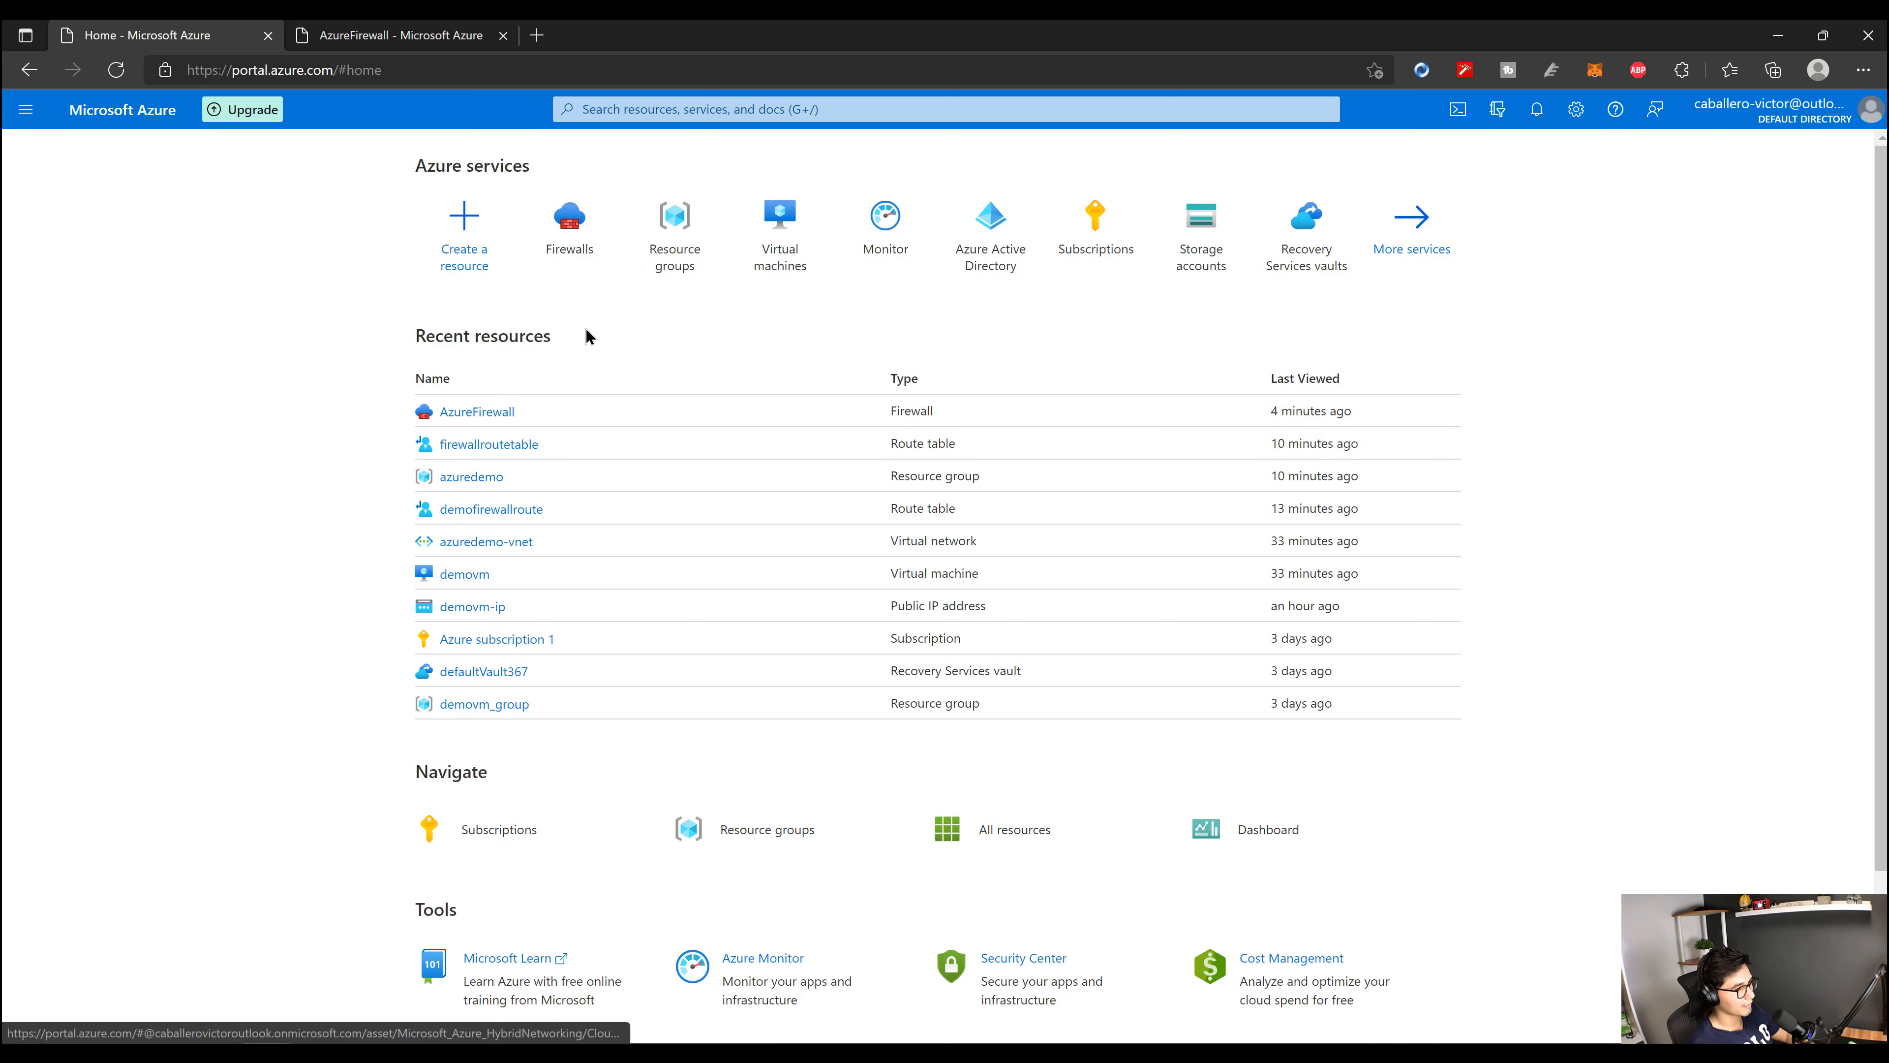
{"action": "left_click", "coordinate": [684, 257]}
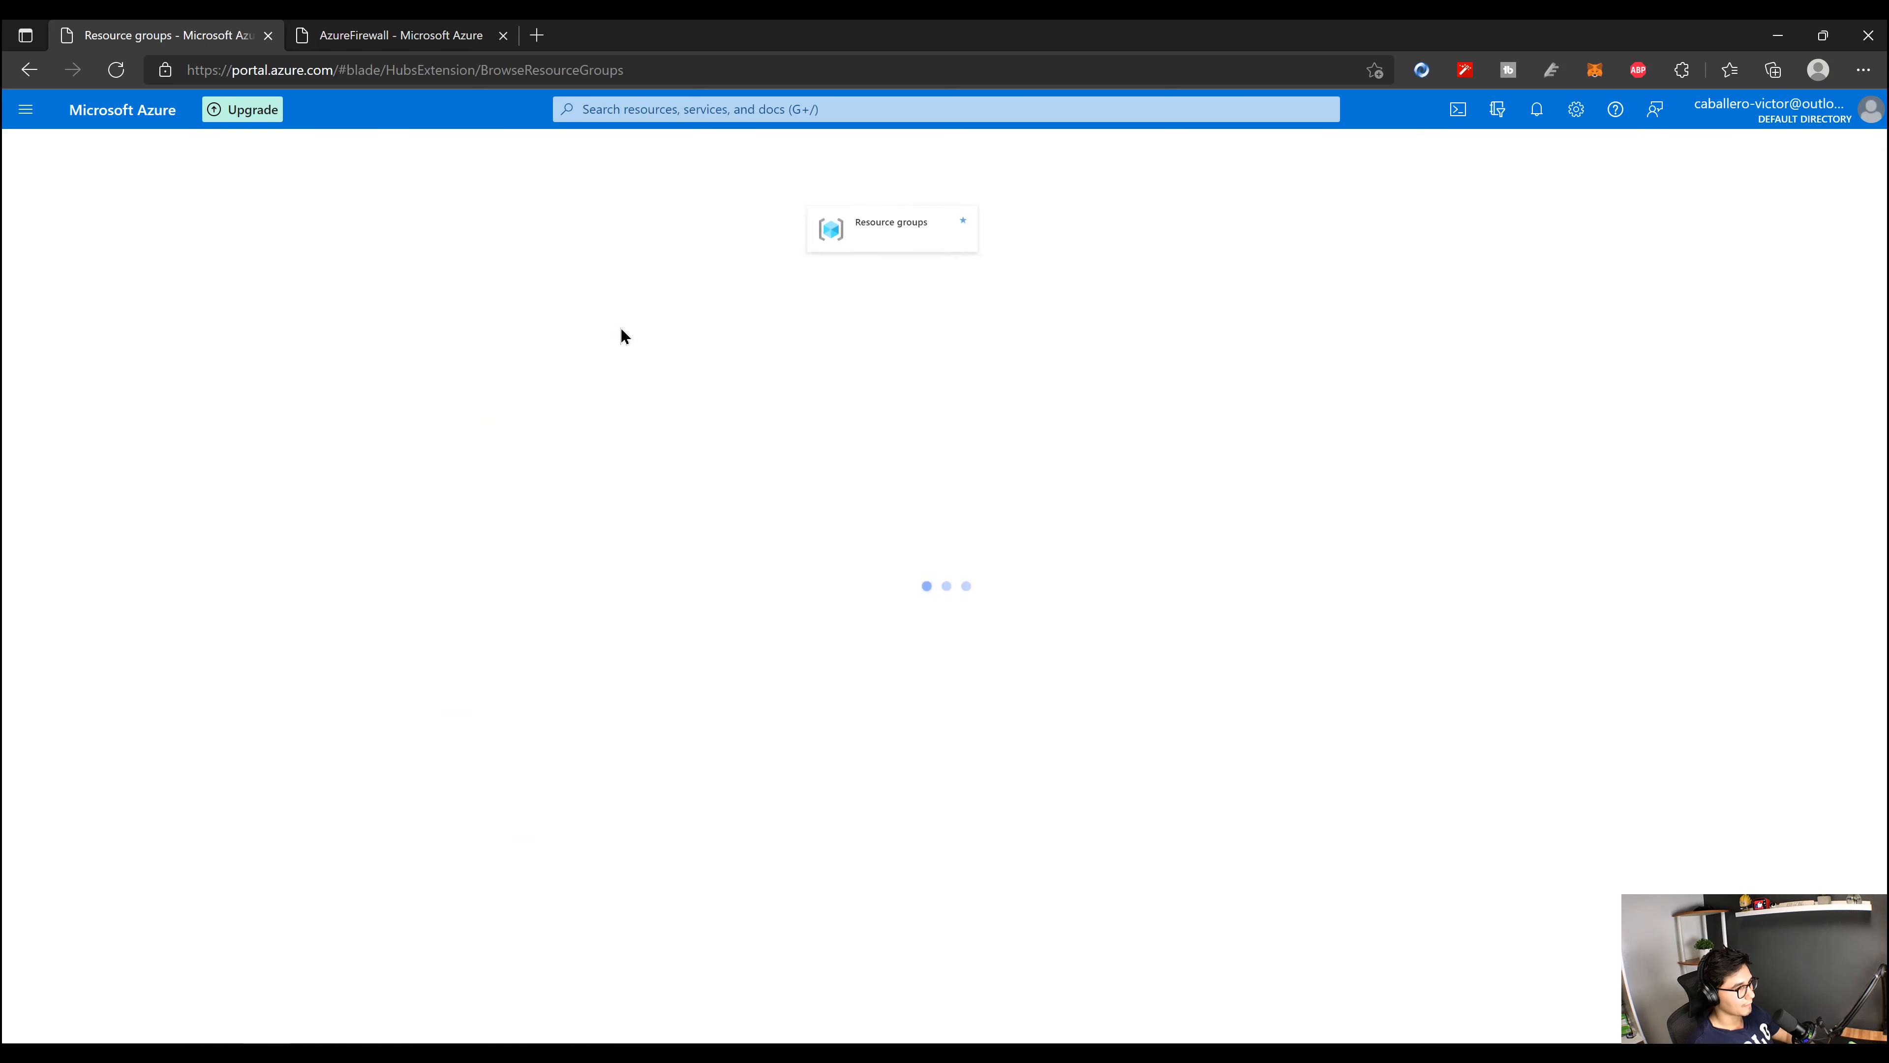
{"action": "left_click", "coordinate": [141, 112]}
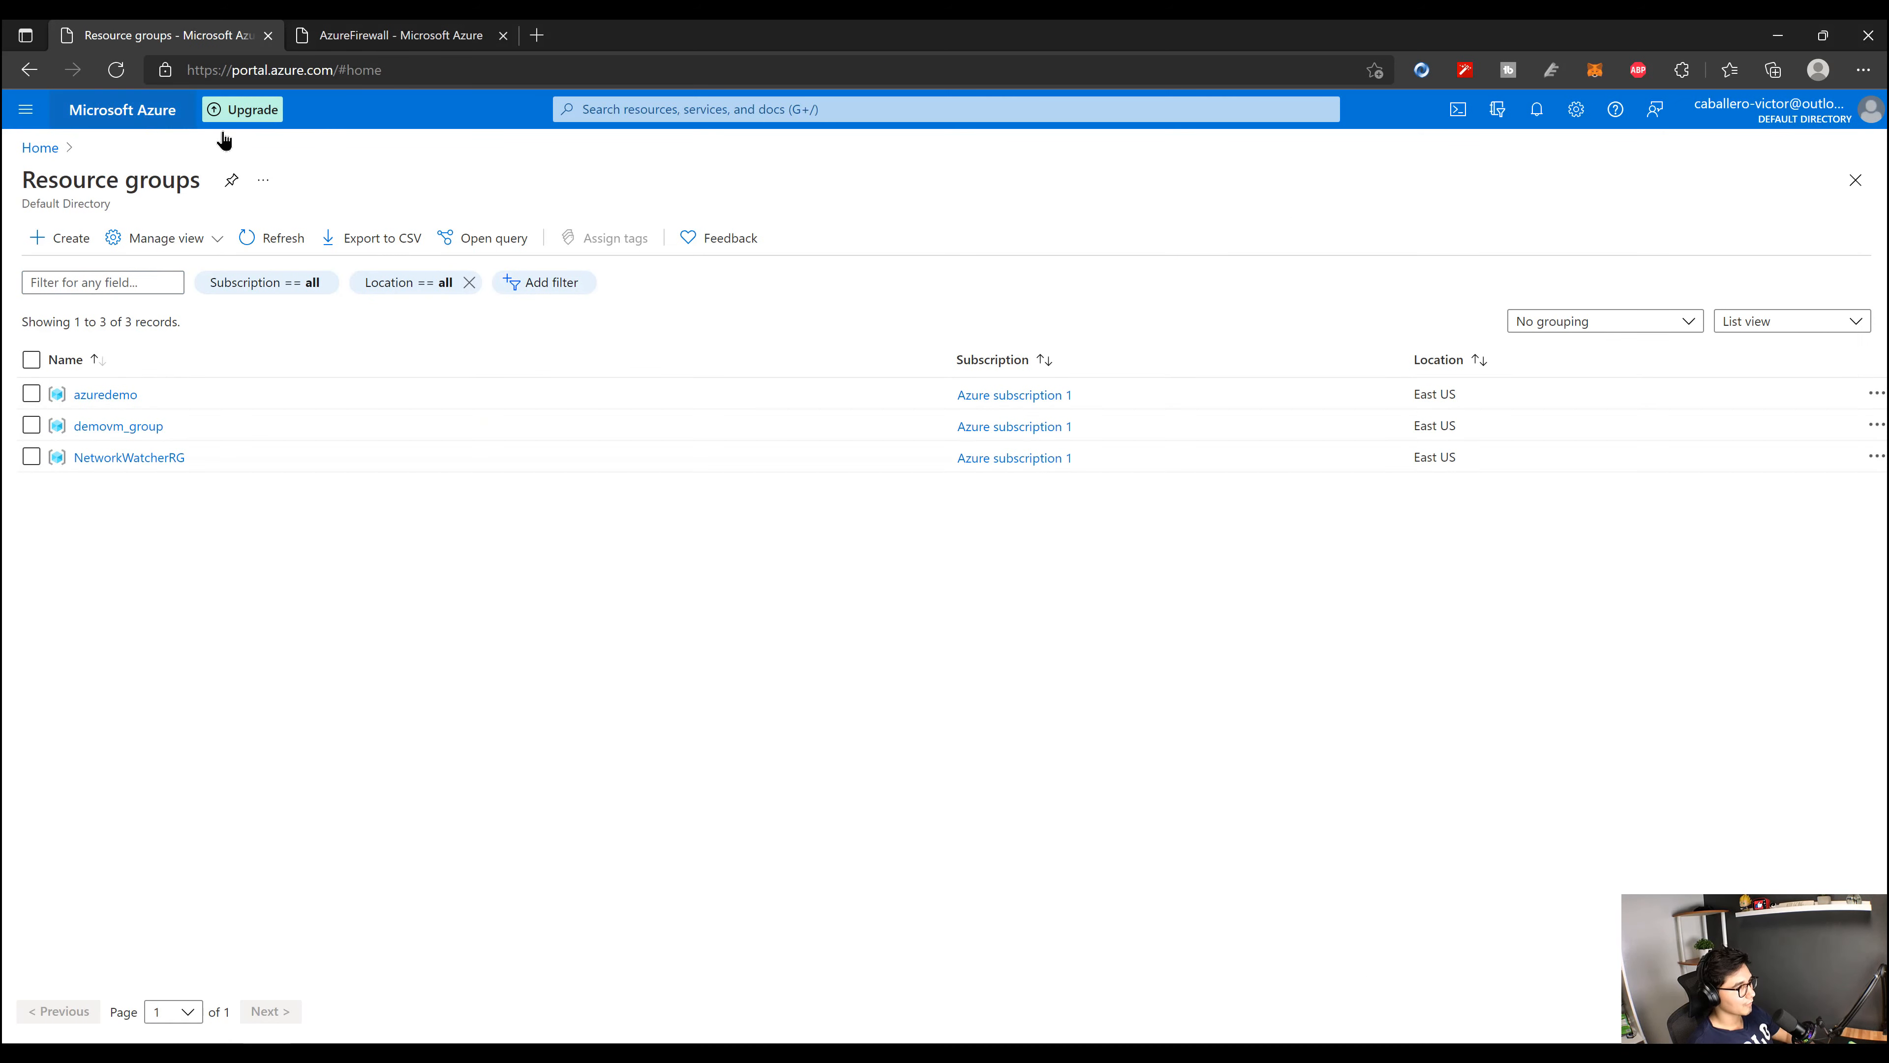
{"action": "left_click", "coordinate": [760, 251]}
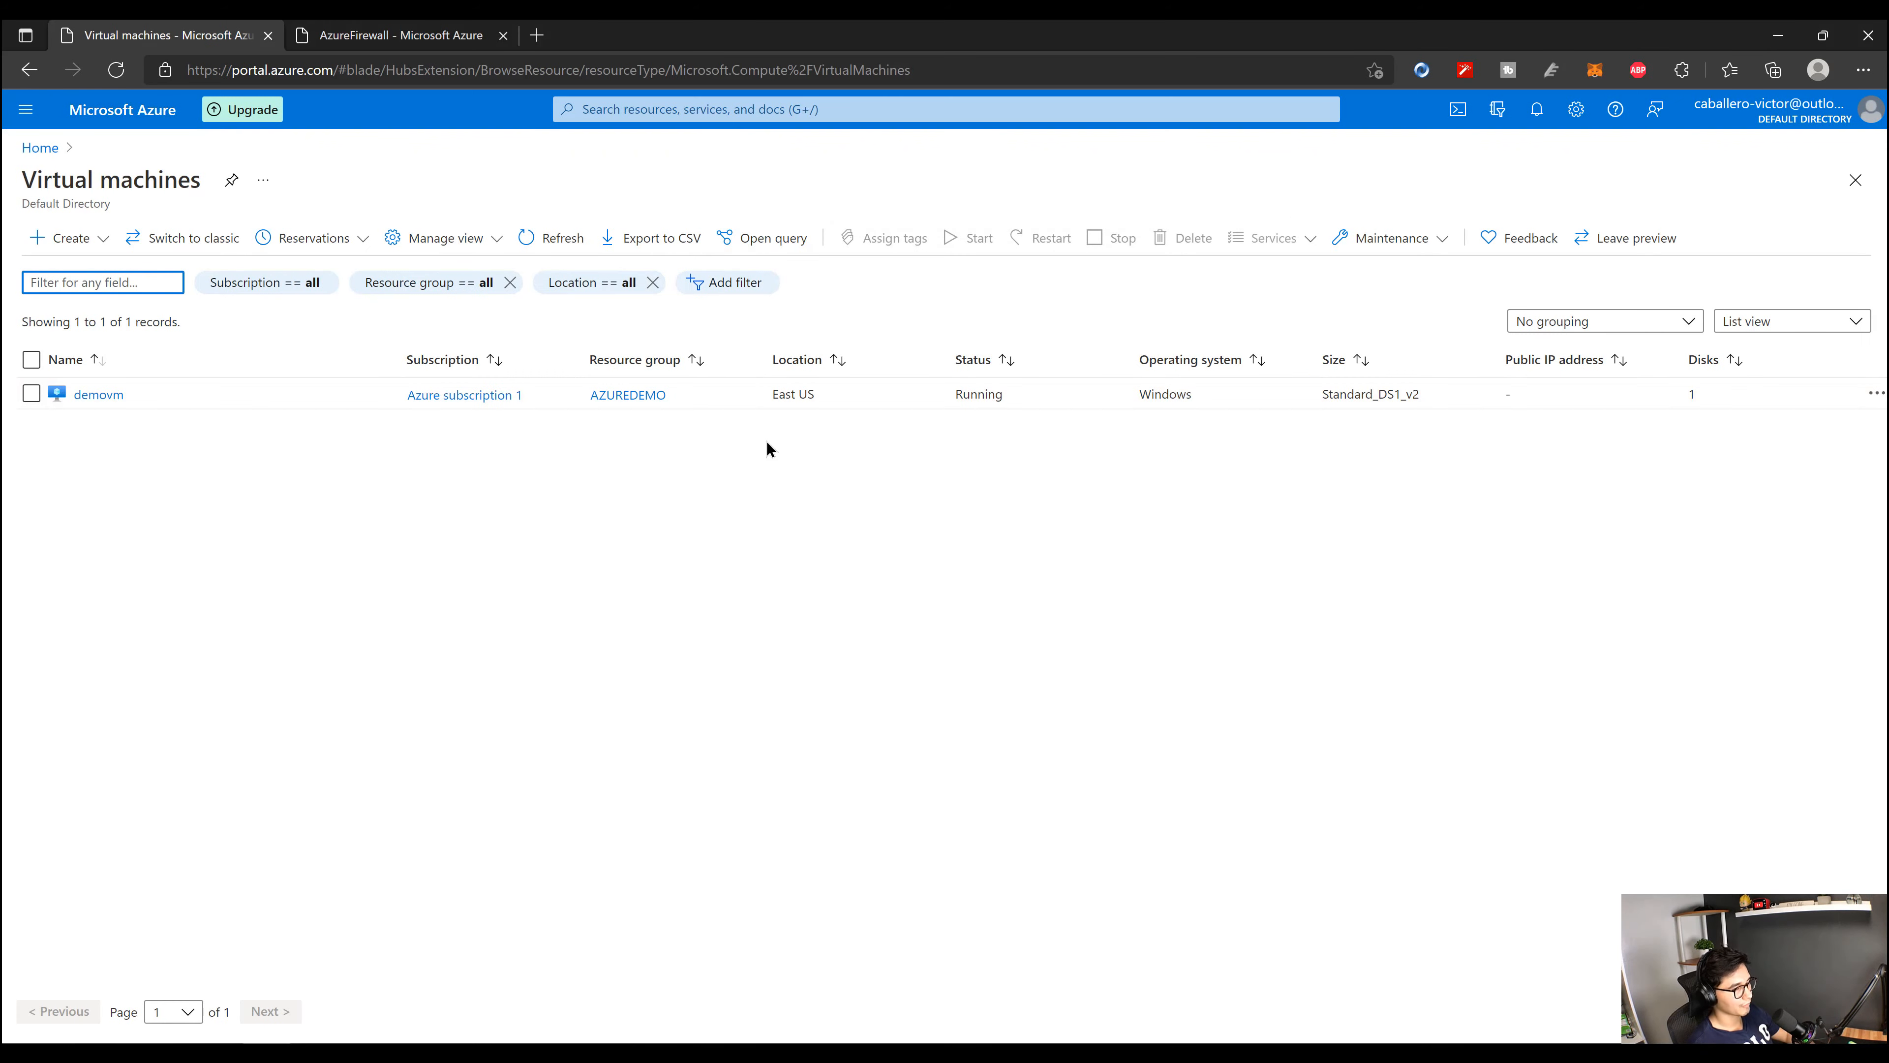
{"action": "left_click", "coordinate": [99, 395]}
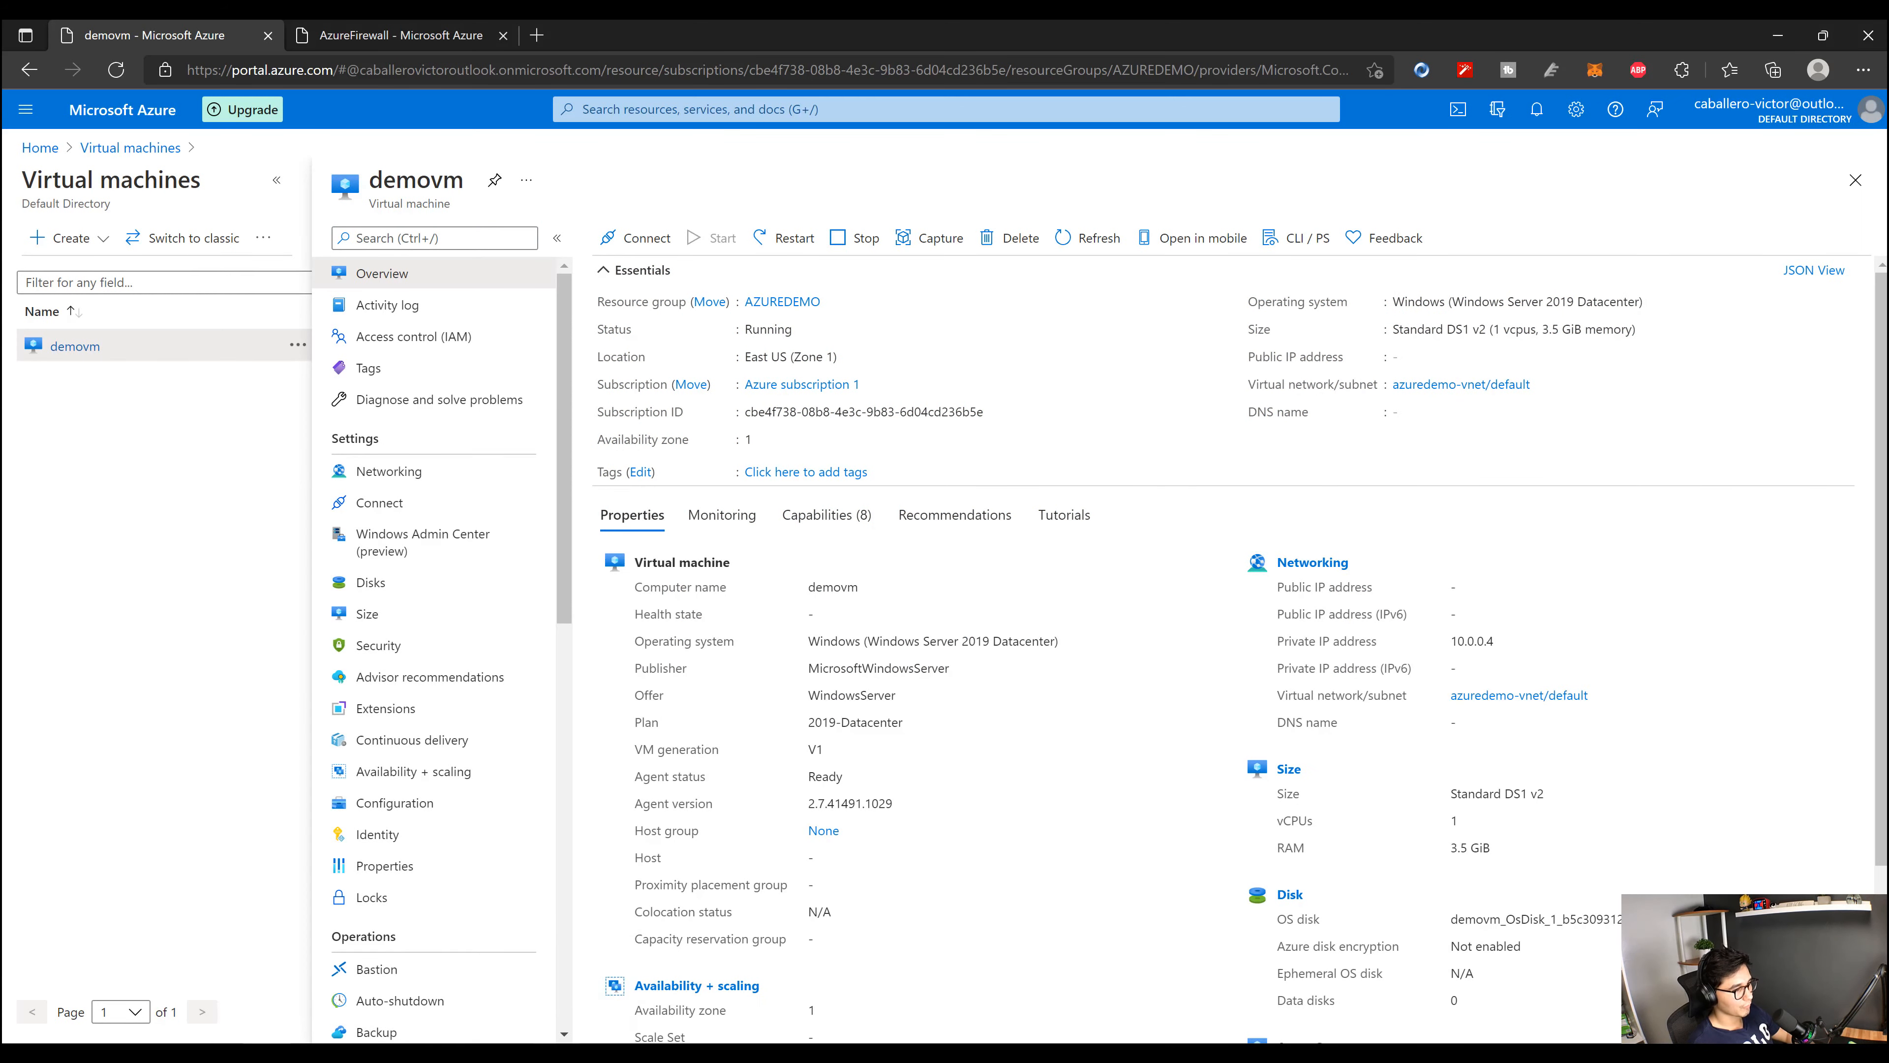
{"action": "left_click", "coordinate": [556, 1055]}
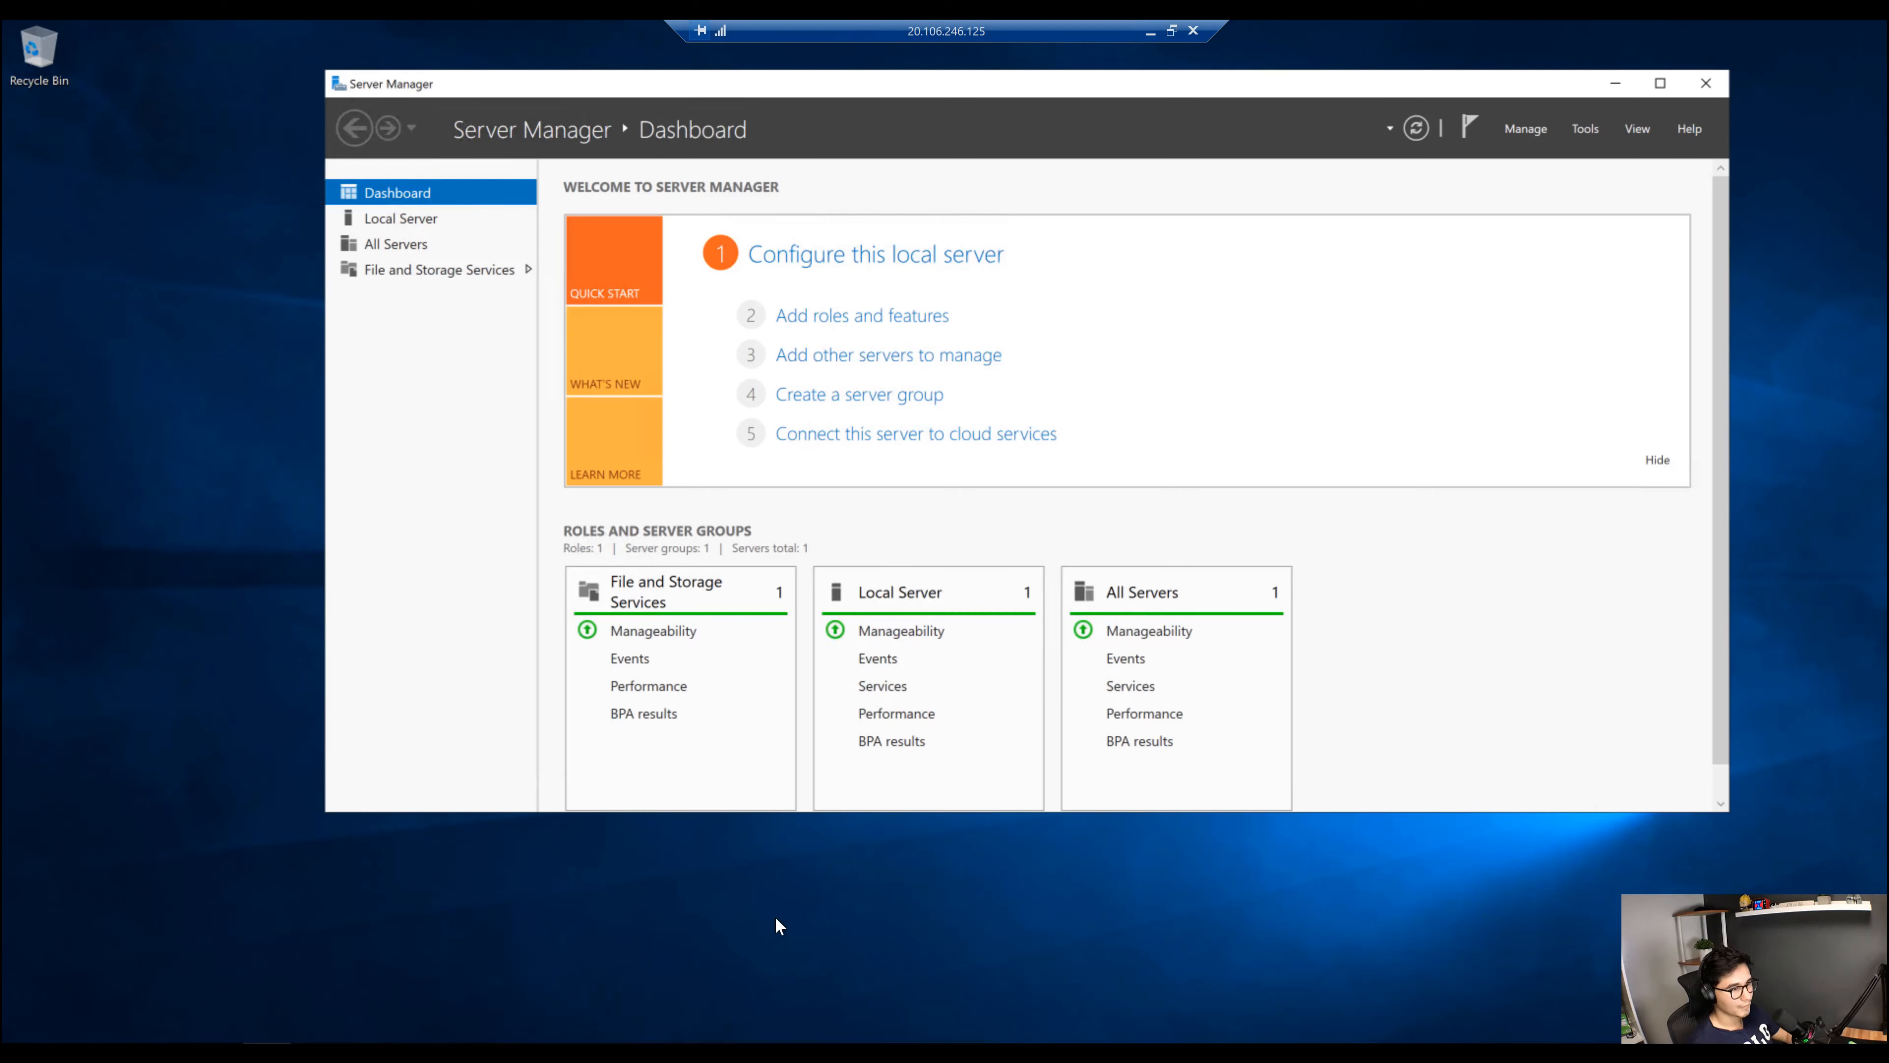